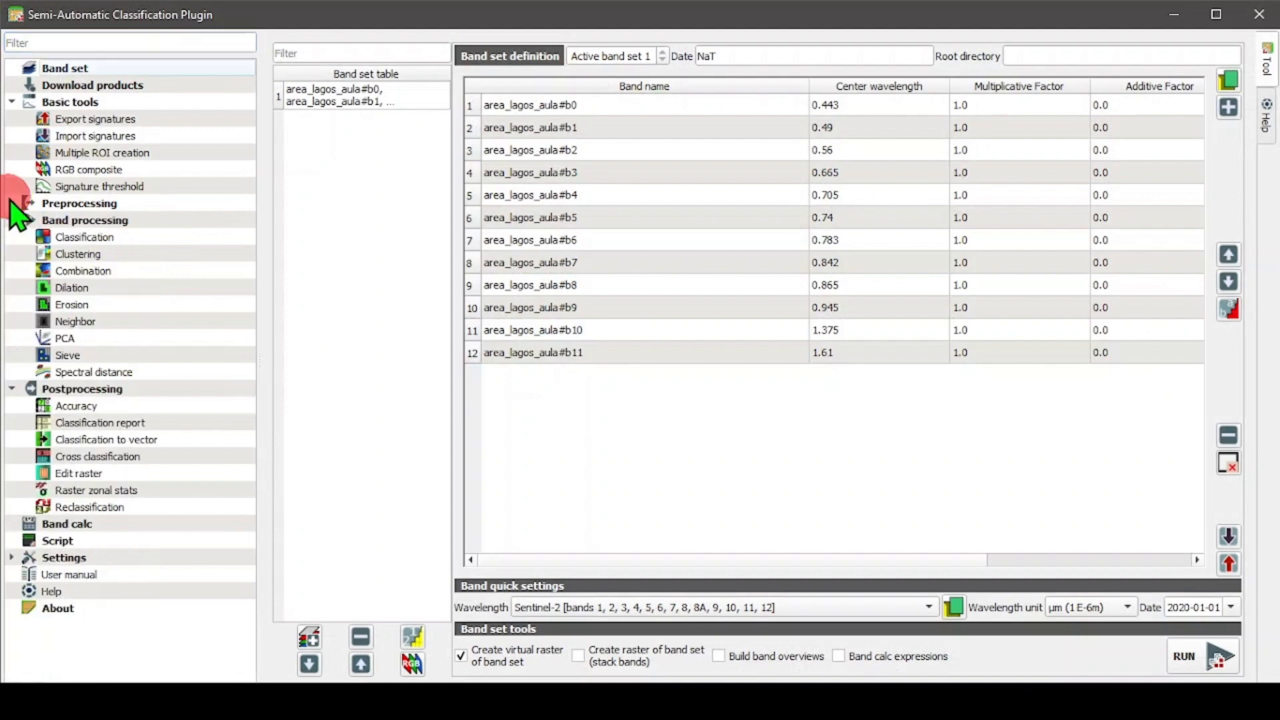
- Open the Classification tool and review the algorithm settings from Minimum Distance to Support Vector Machine, ending with Random Forest selected
{"action": "left_click", "coordinate": [12, 101]}
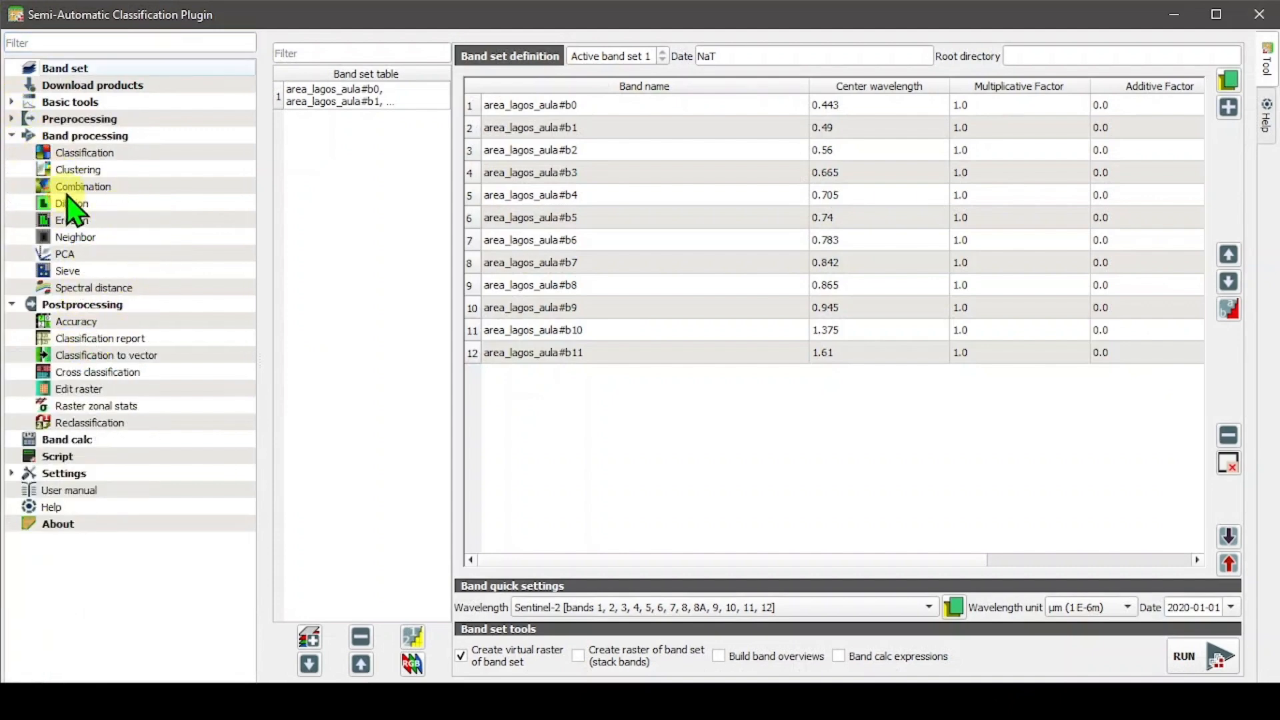
{"action": "left_click", "coordinate": [64, 153]}
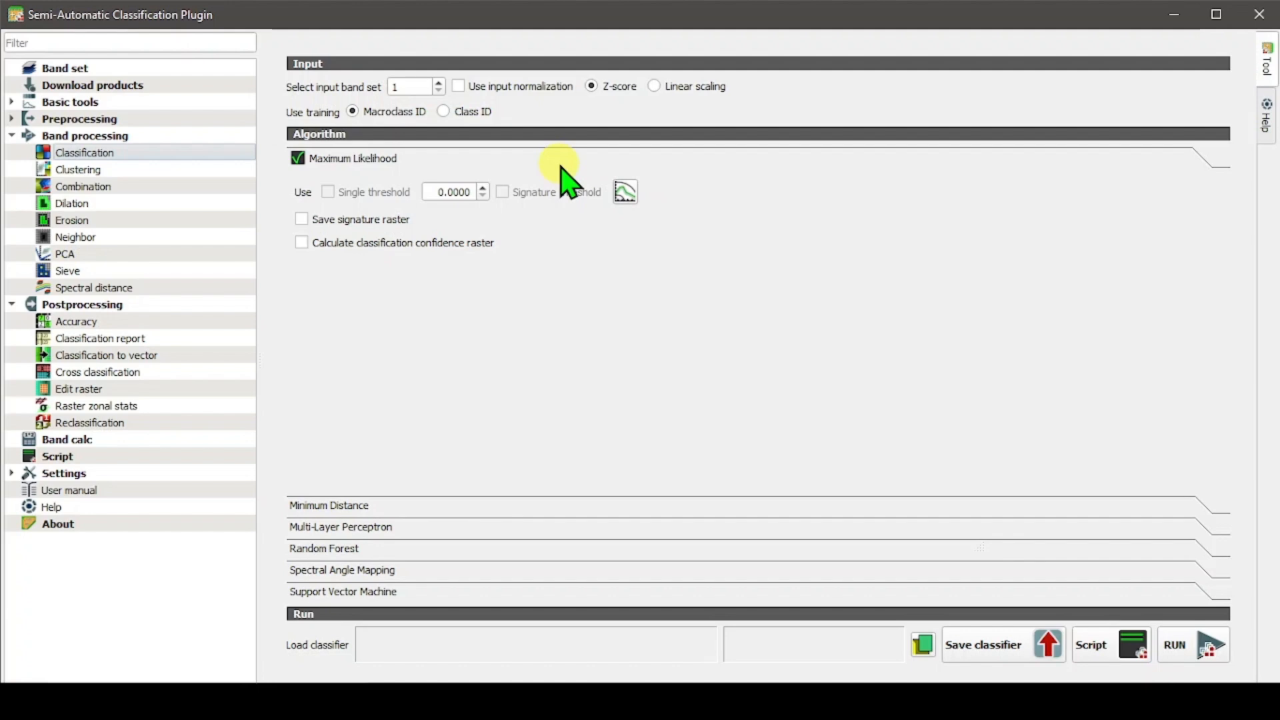
{"action": "left_click", "coordinate": [343, 508]}
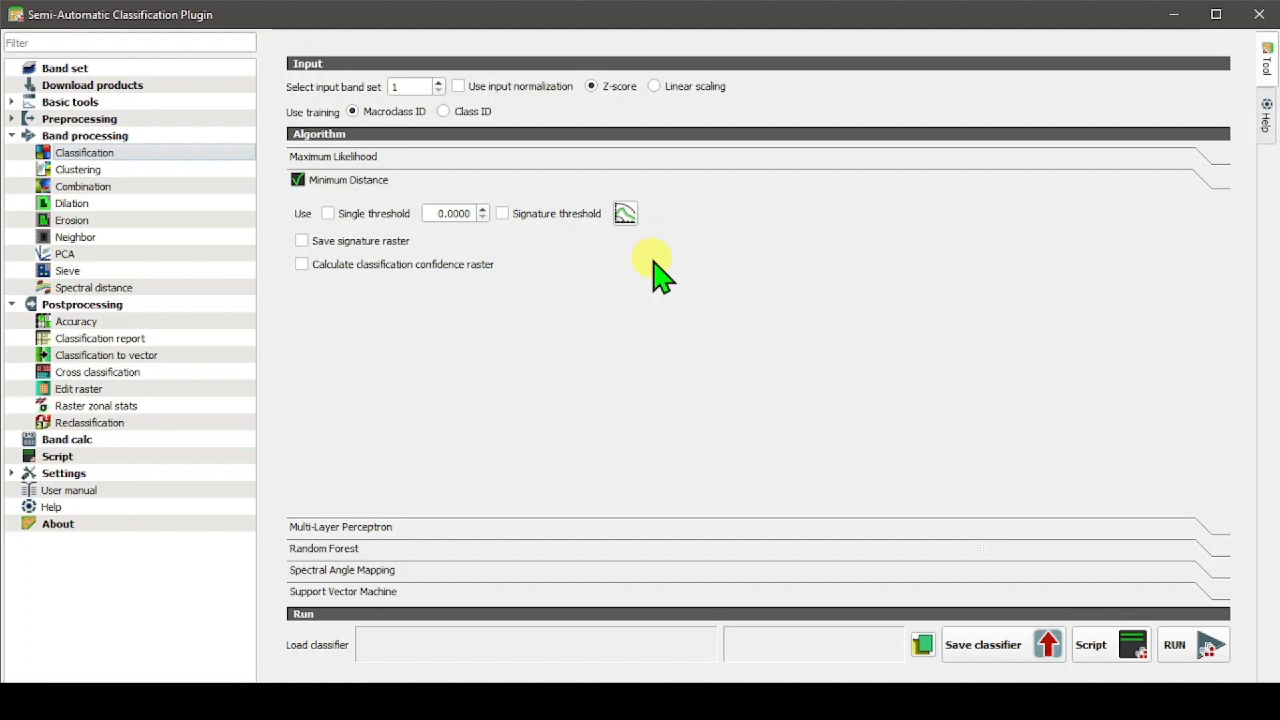
{"action": "left_click", "coordinate": [395, 528]}
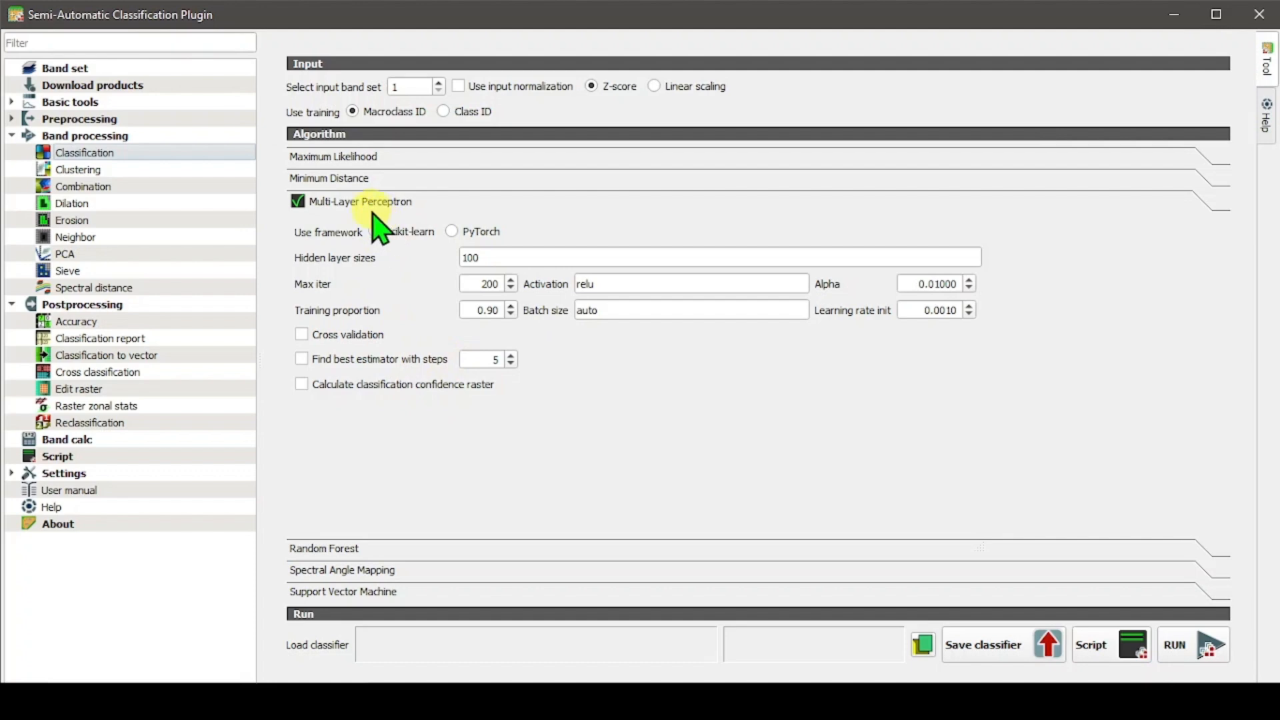
{"action": "left_click", "coordinate": [381, 570]}
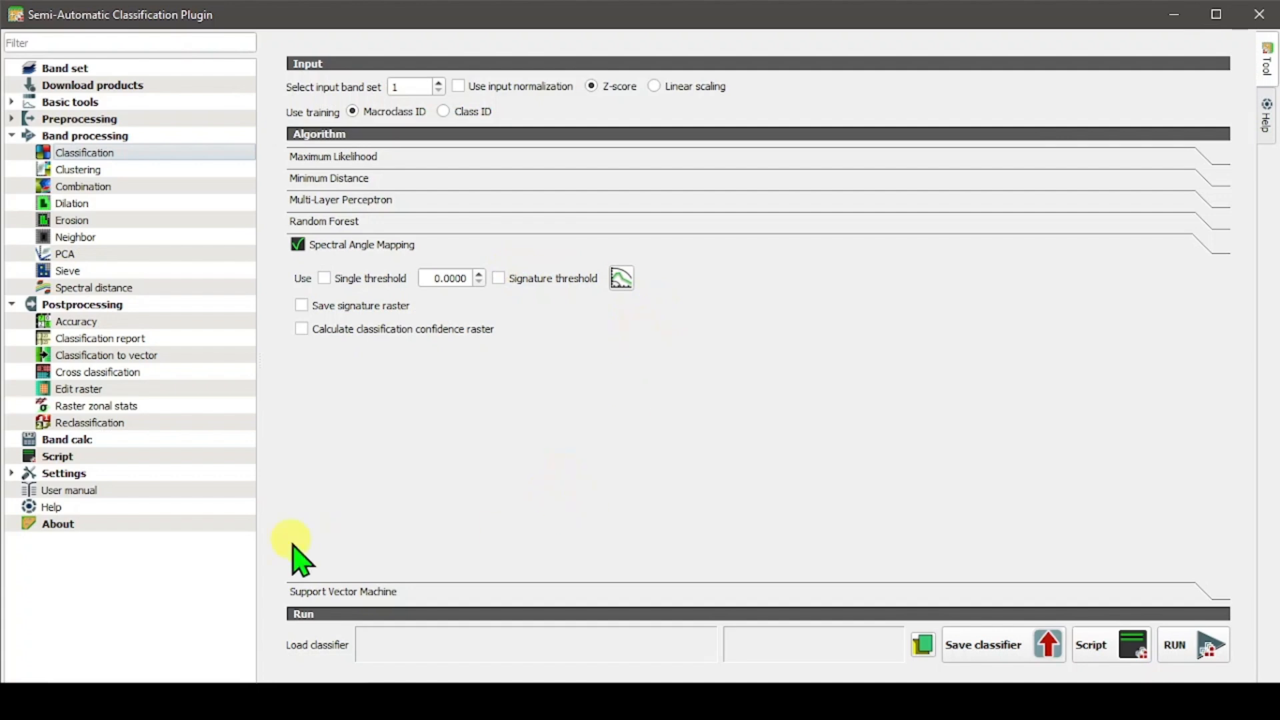
{"action": "left_click", "coordinate": [369, 593]}
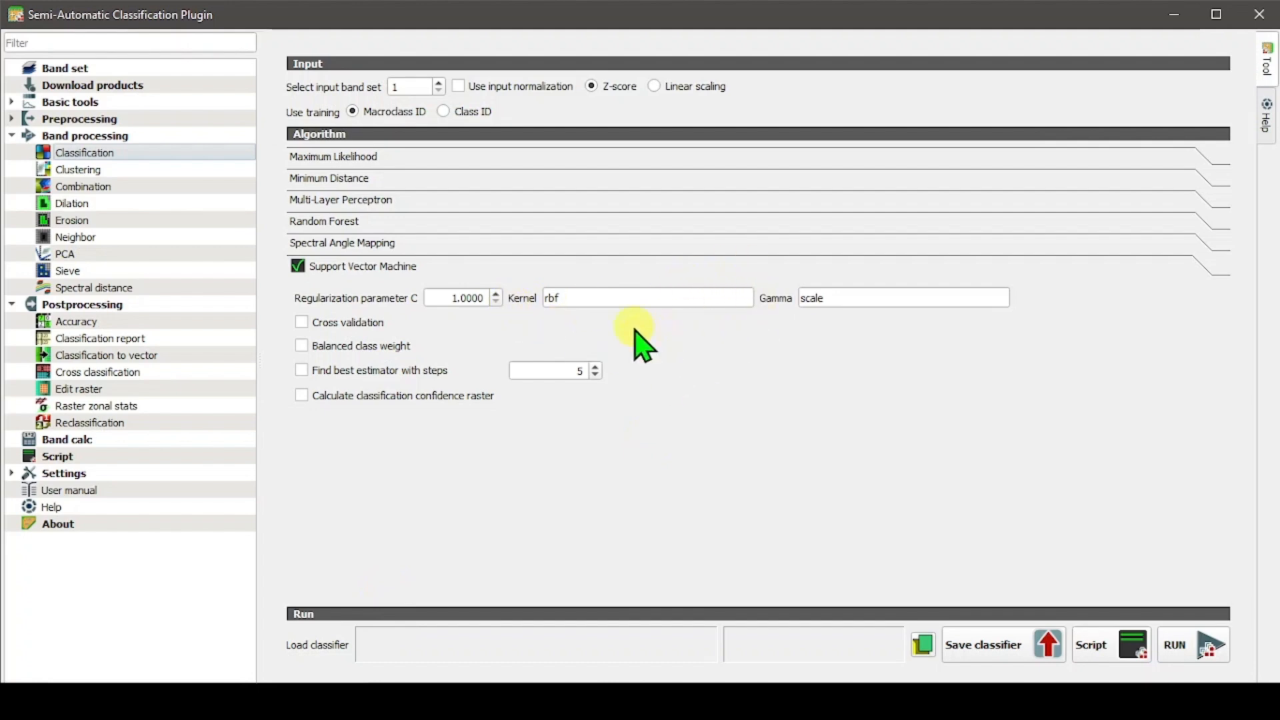
{"action": "left_click", "coordinate": [381, 221]}
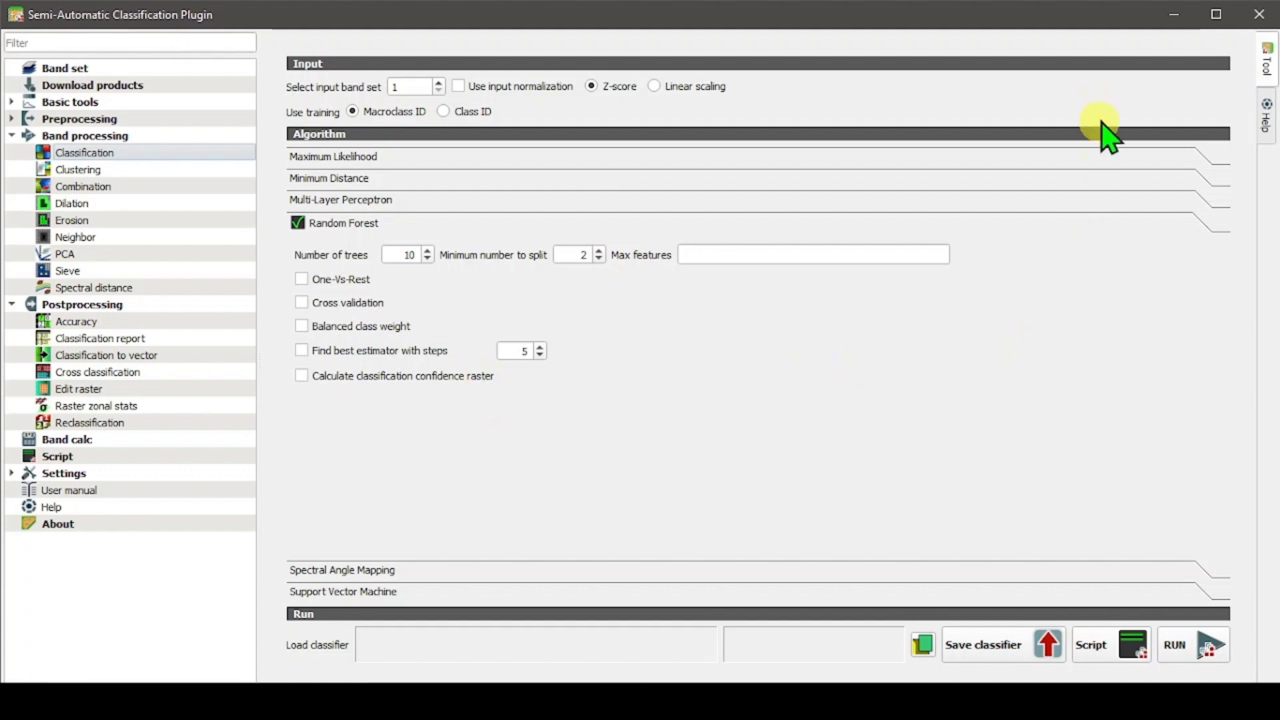
- Return to the ROI and signature list, set the urbano macroclass colour to #aa00ff and copy the colour code
{"action": "left_click", "coordinate": [1177, 20]}
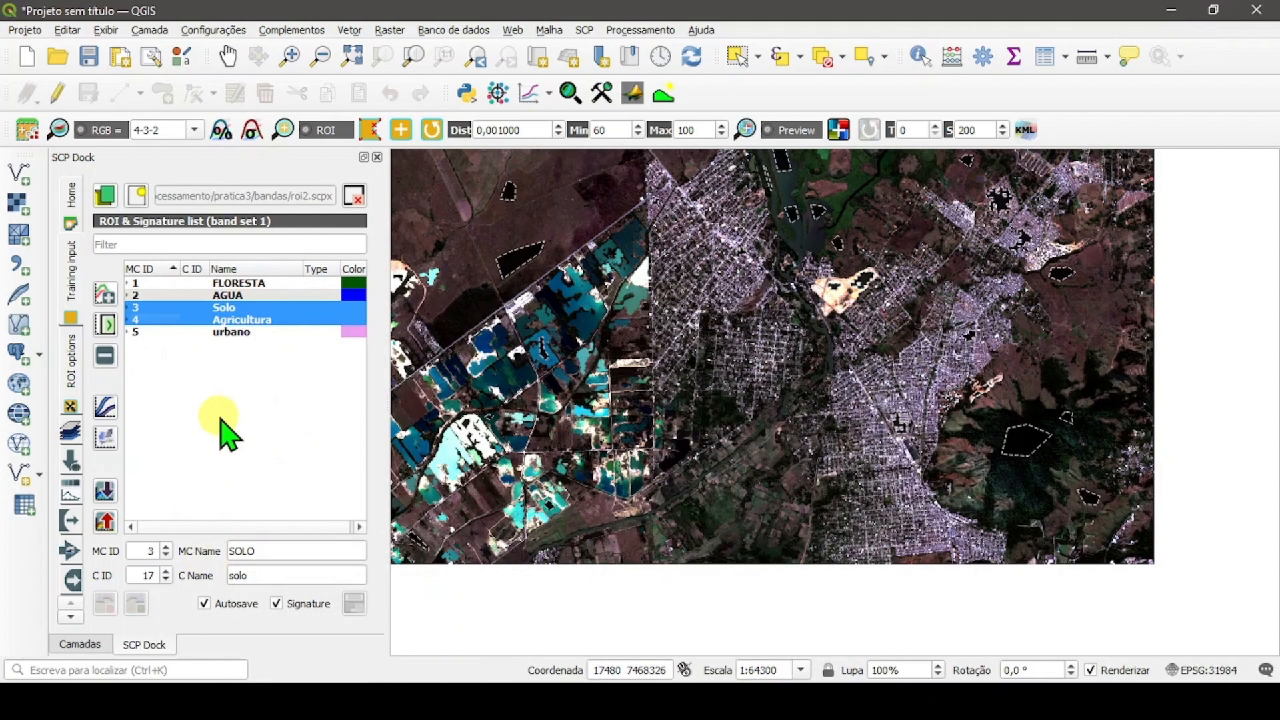
{"action": "left_click", "coordinate": [129, 332]}
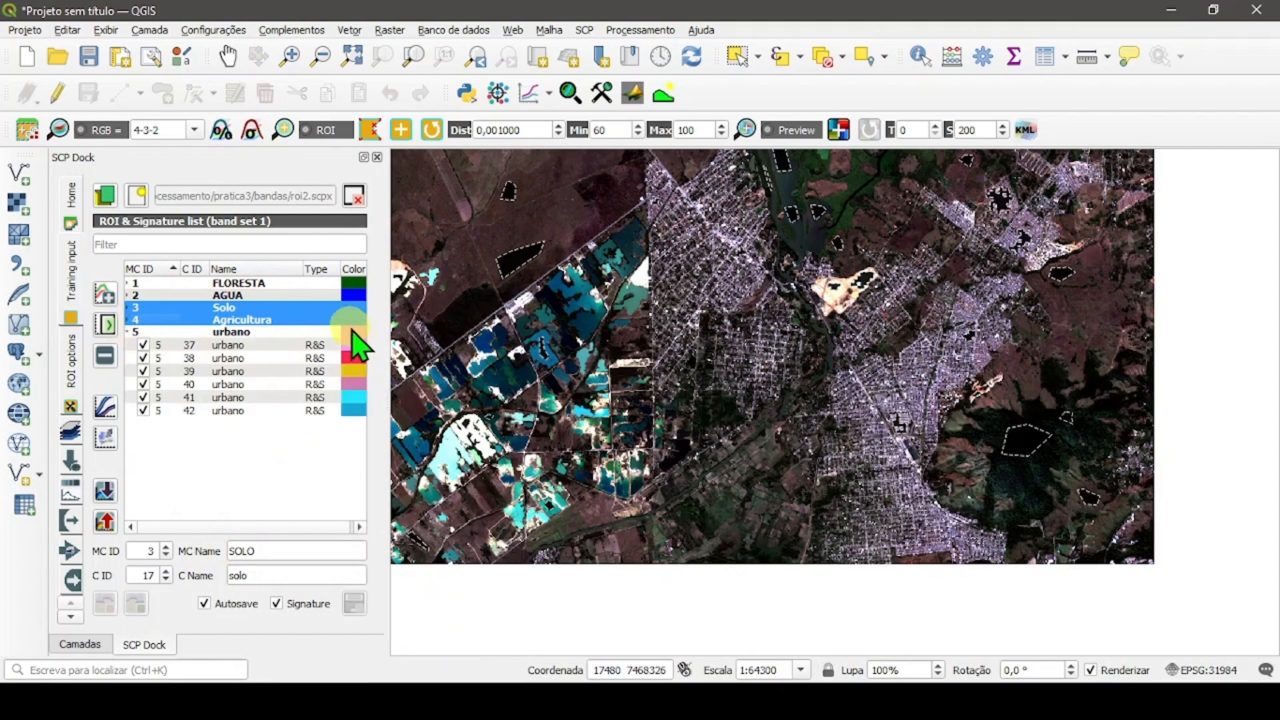
{"action": "double_click", "coordinate": [365, 344]}
{"action": "left_click", "coordinate": [445, 239]}
{"action": "triple_click", "coordinate": [774, 480]}
{"action": "key", "text": "ctrl+c"}
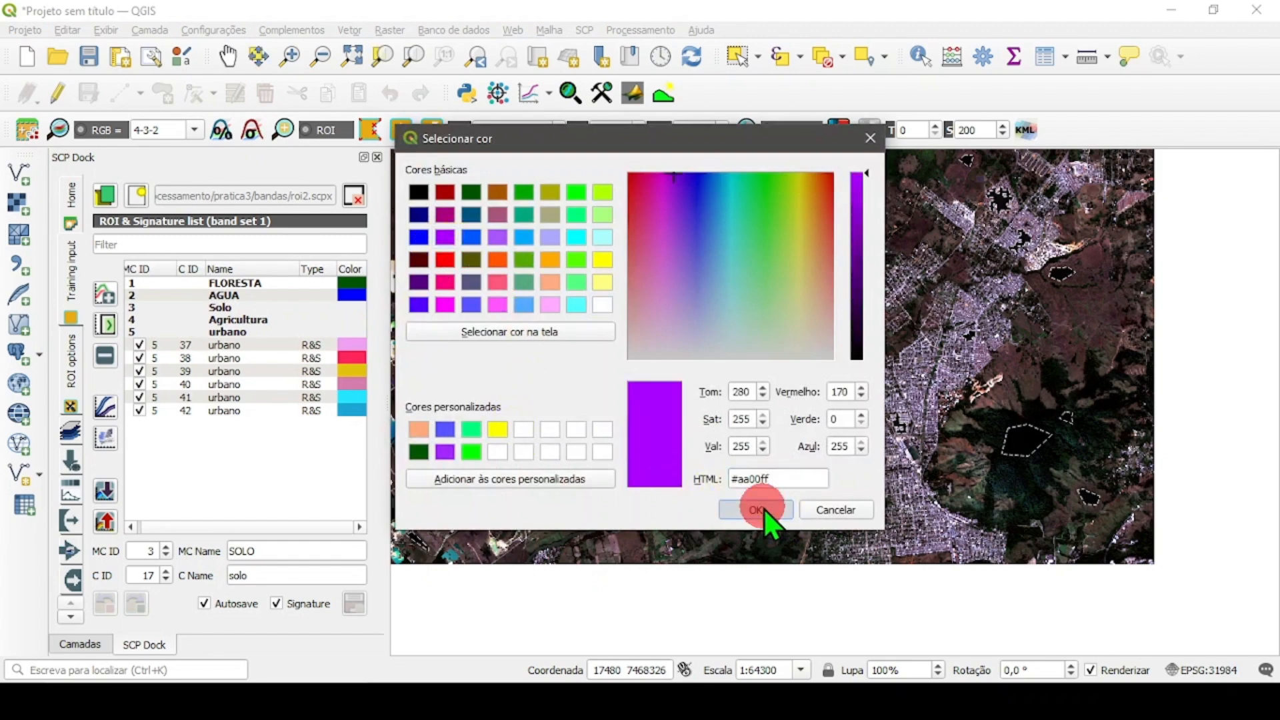
{"action": "left_click", "coordinate": [755, 509]}
- Apply the copied colour #aa00ff to all urbano signatures, C ID 37 to 42, in the training list
{"action": "scroll", "coordinate": [334, 400], "scroll_direction": "down", "scroll_amount": 5}
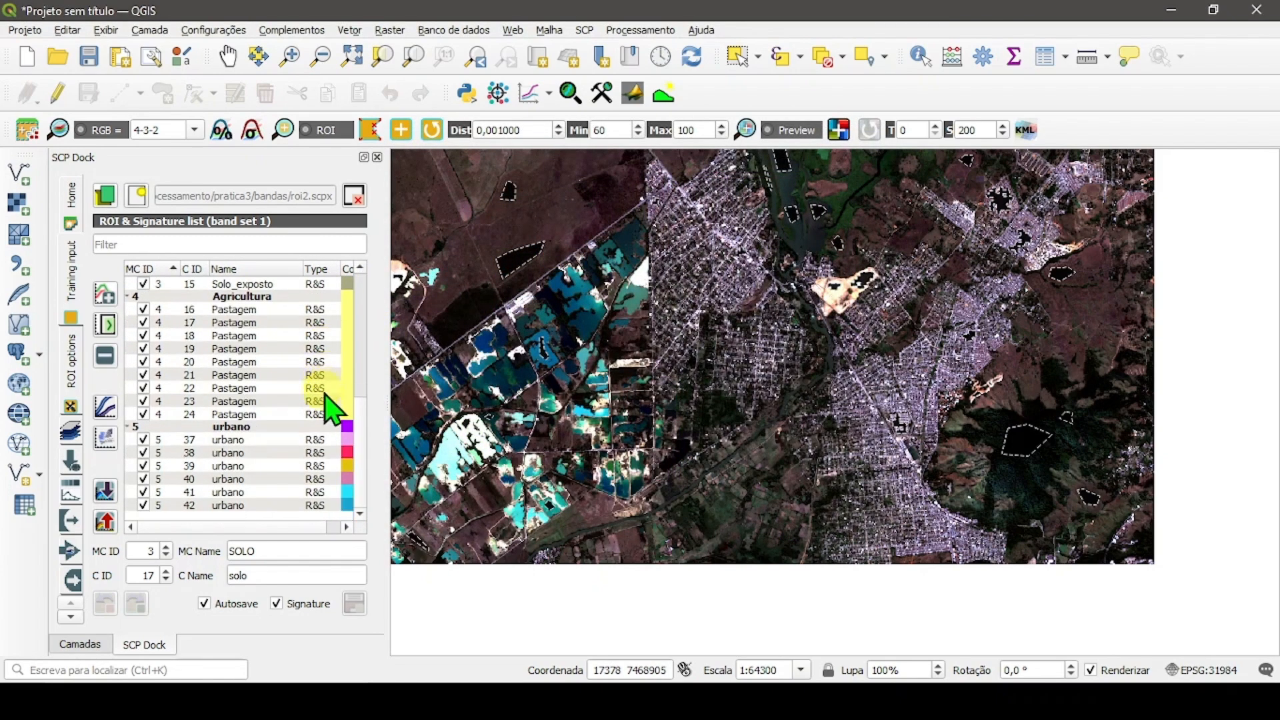
{"action": "double_click", "coordinate": [350, 441]}
{"action": "triple_click", "coordinate": [773, 480]}
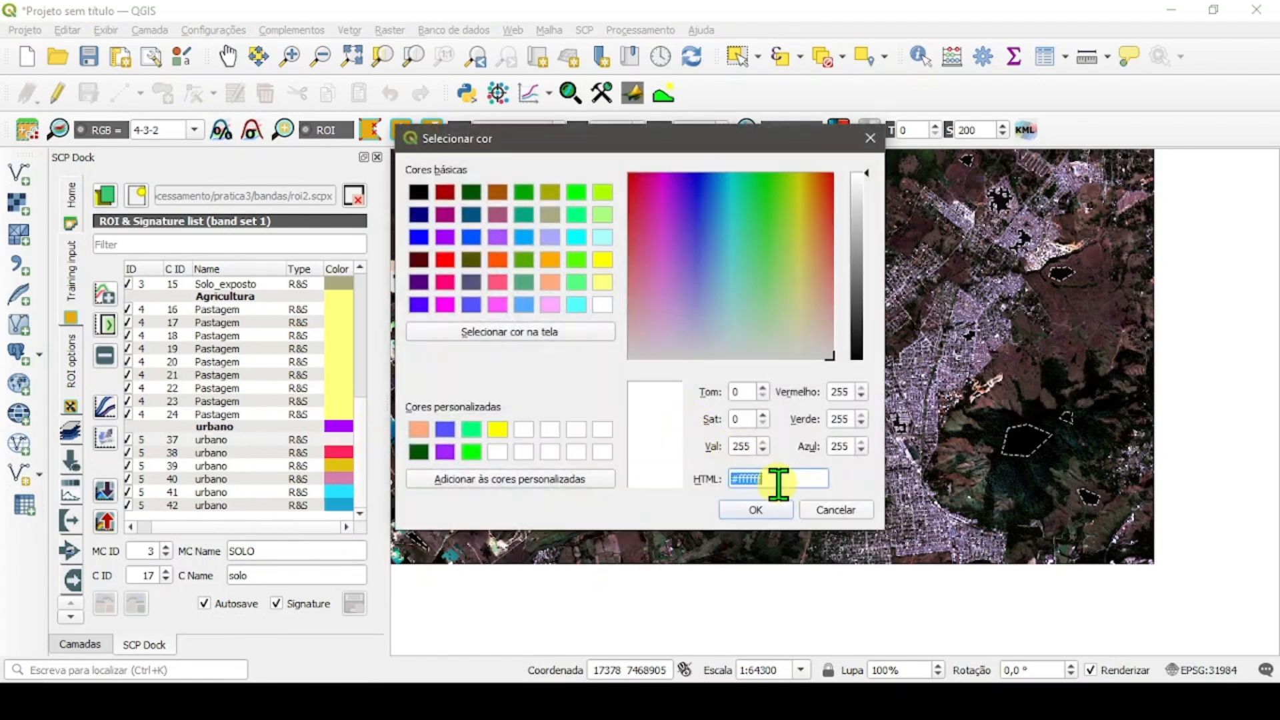
{"action": "key", "text": "ctrl+v"}
{"action": "left_click", "coordinate": [760, 511]}
{"action": "scroll", "coordinate": [328, 450], "scroll_direction": "down", "scroll_amount": 7}
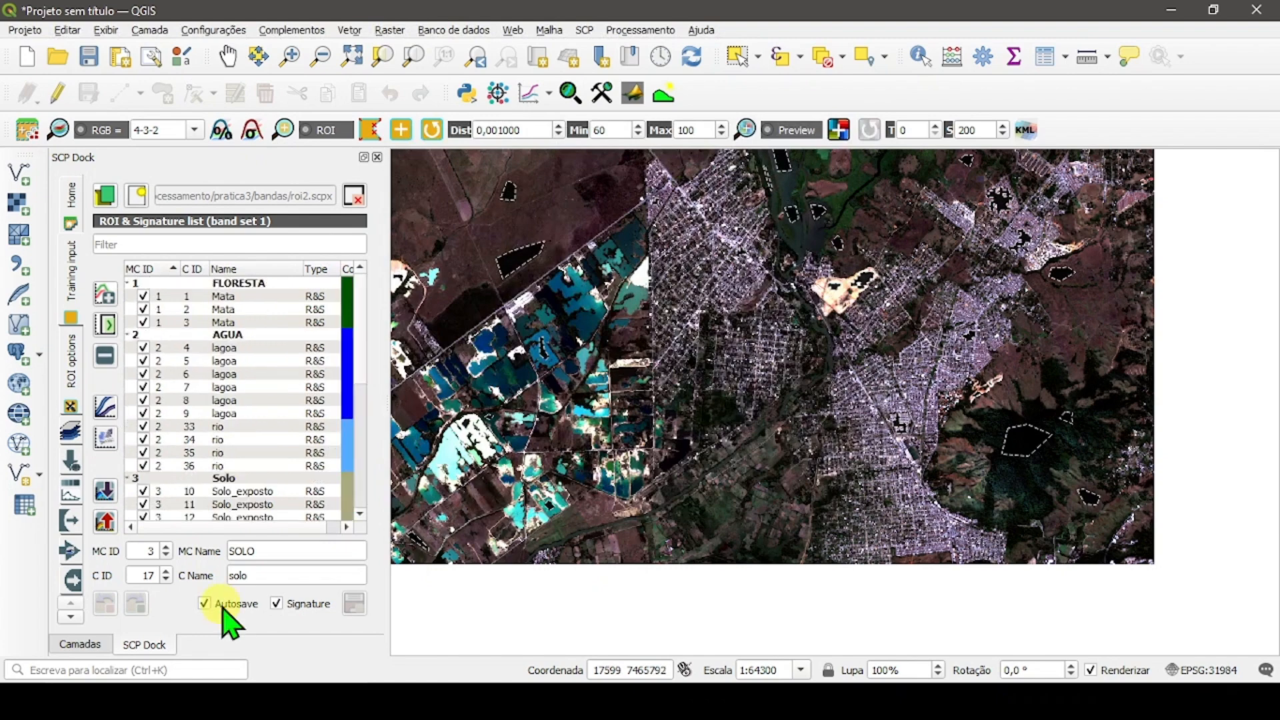
{"action": "key", "text": "ctrl+F3"}
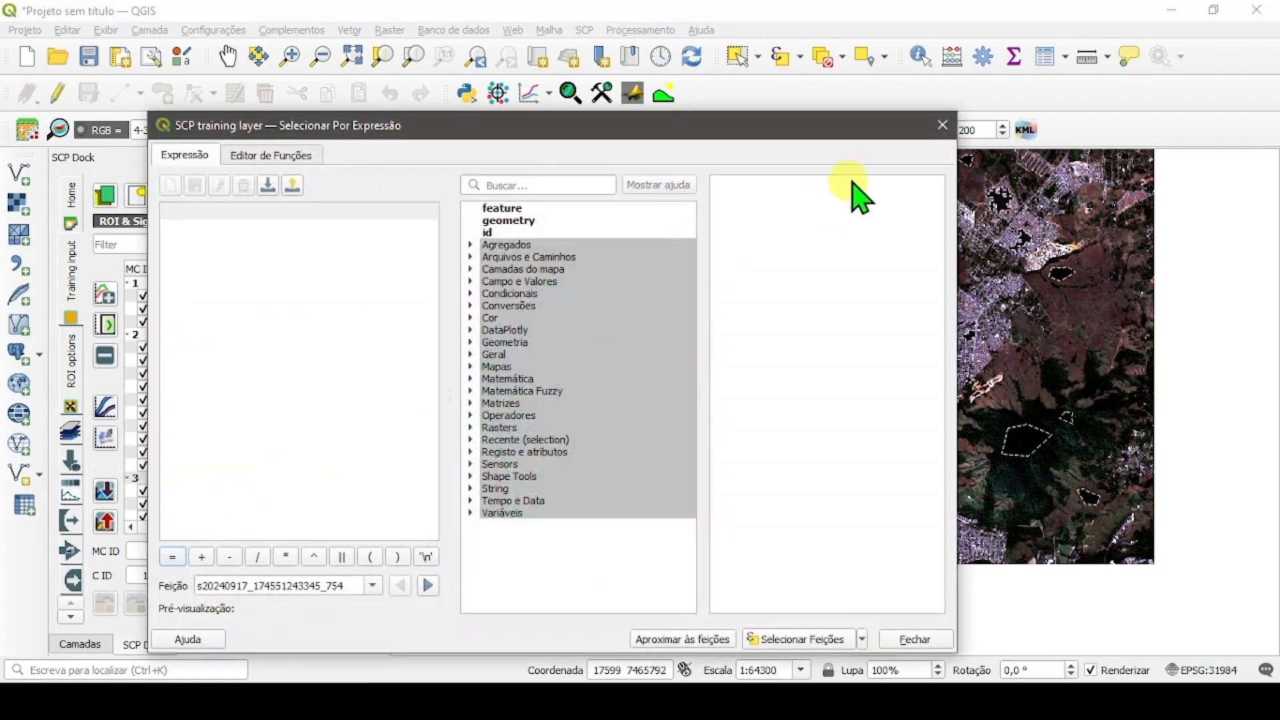
{"action": "left_click", "coordinate": [942, 125]}
{"action": "scroll", "coordinate": [251, 420], "scroll_direction": "down", "scroll_amount": 7}
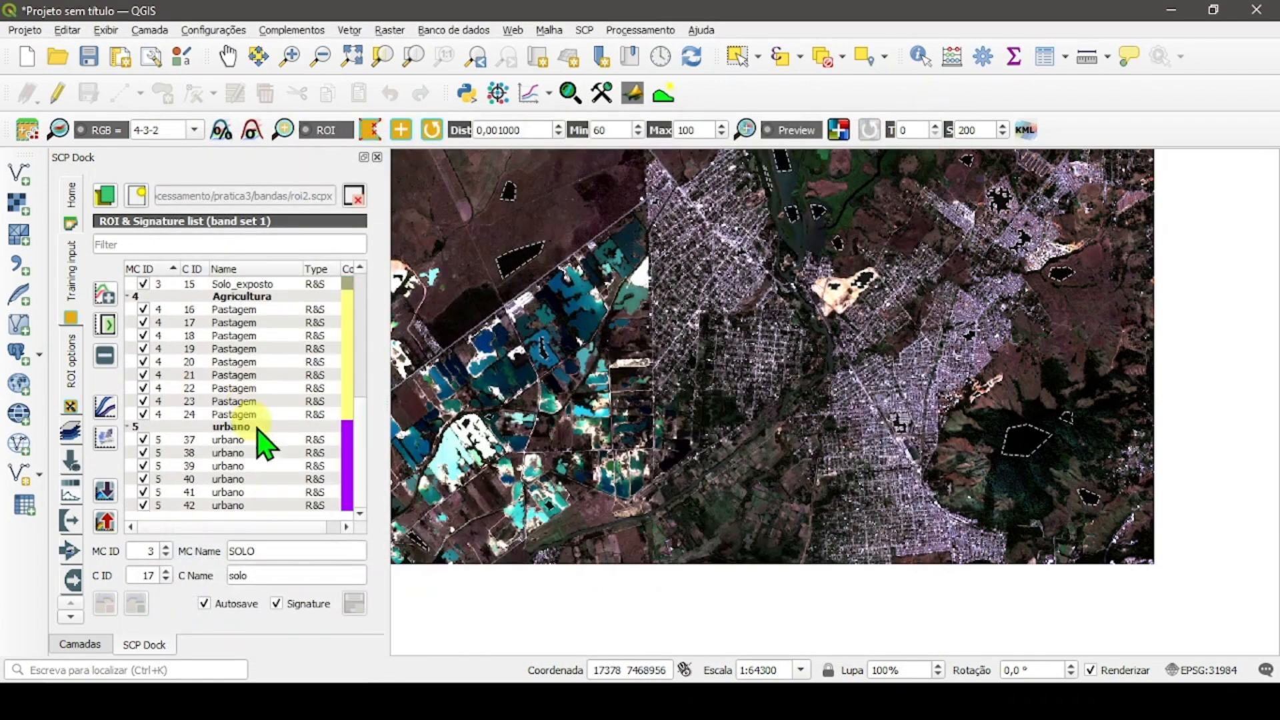
- Collapse all macroclass groups and plot the spectral signatures of all five macroclasses, from FLORESTA to urbano
{"action": "scroll", "coordinate": [275, 513], "scroll_direction": "up", "scroll_amount": 8}
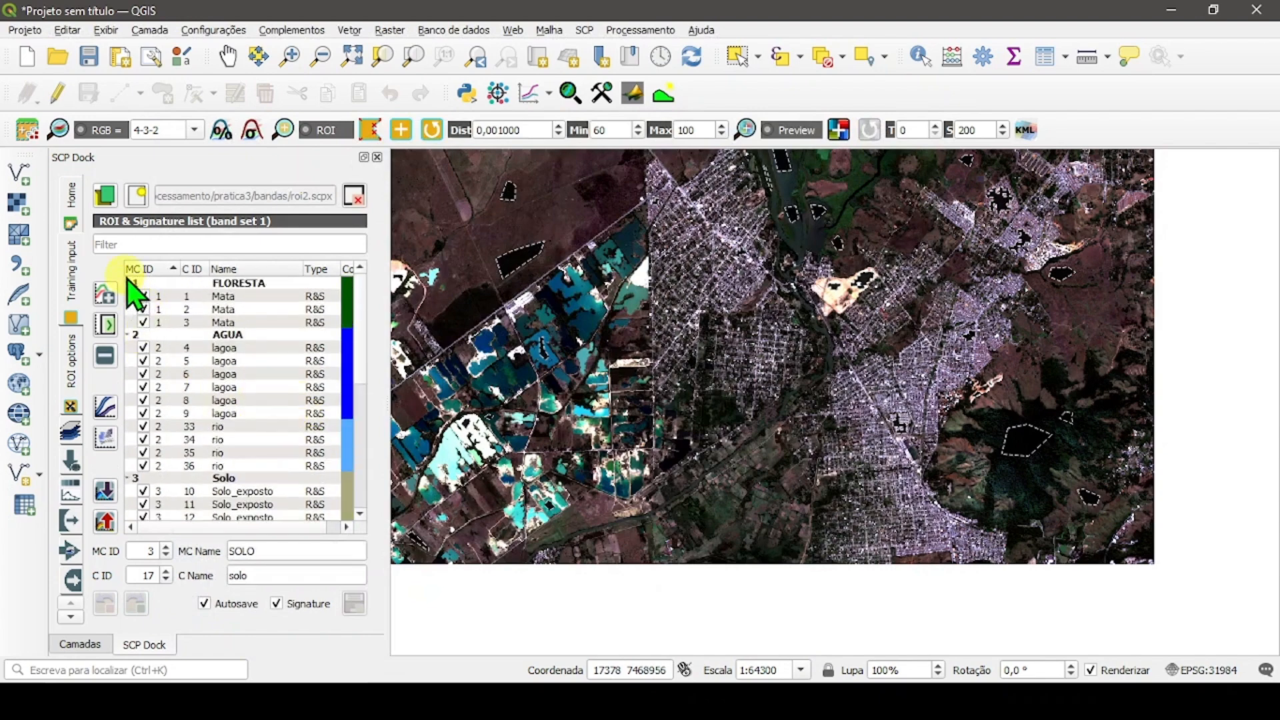
{"action": "left_click", "coordinate": [128, 282]}
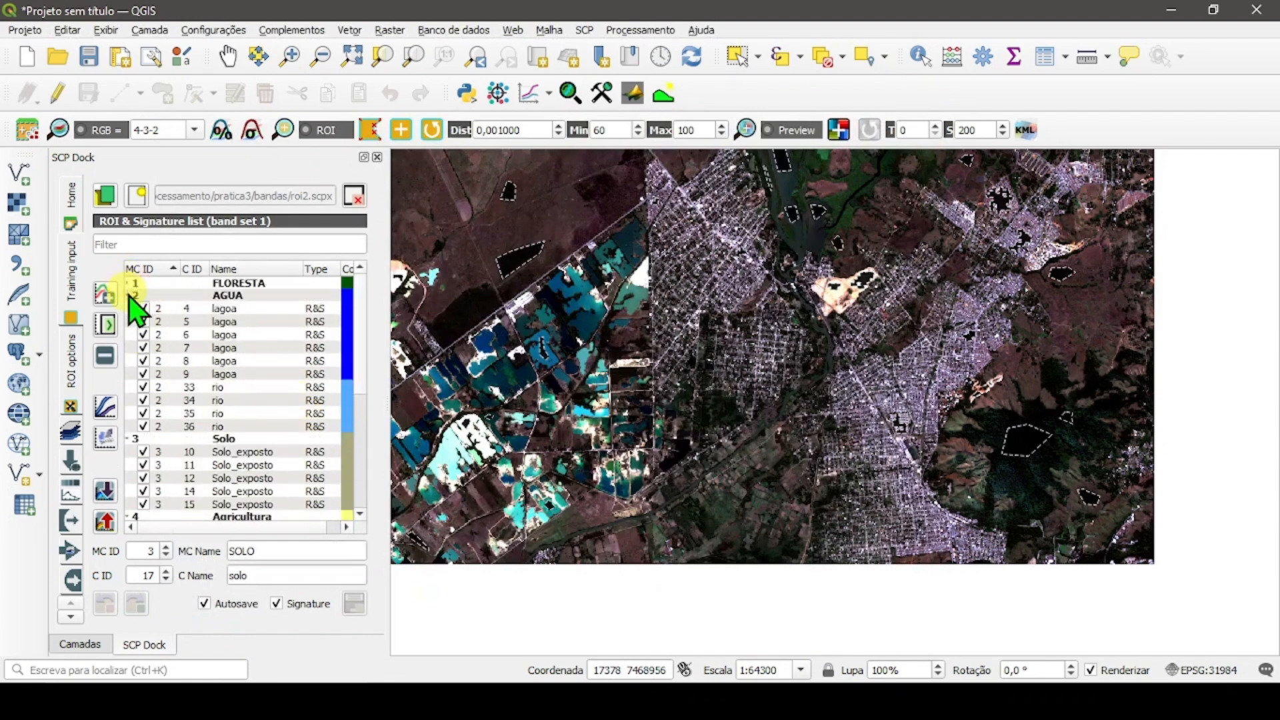
{"action": "left_click", "coordinate": [129, 295]}
{"action": "left_click", "coordinate": [129, 307]}
{"action": "left_click", "coordinate": [130, 319]}
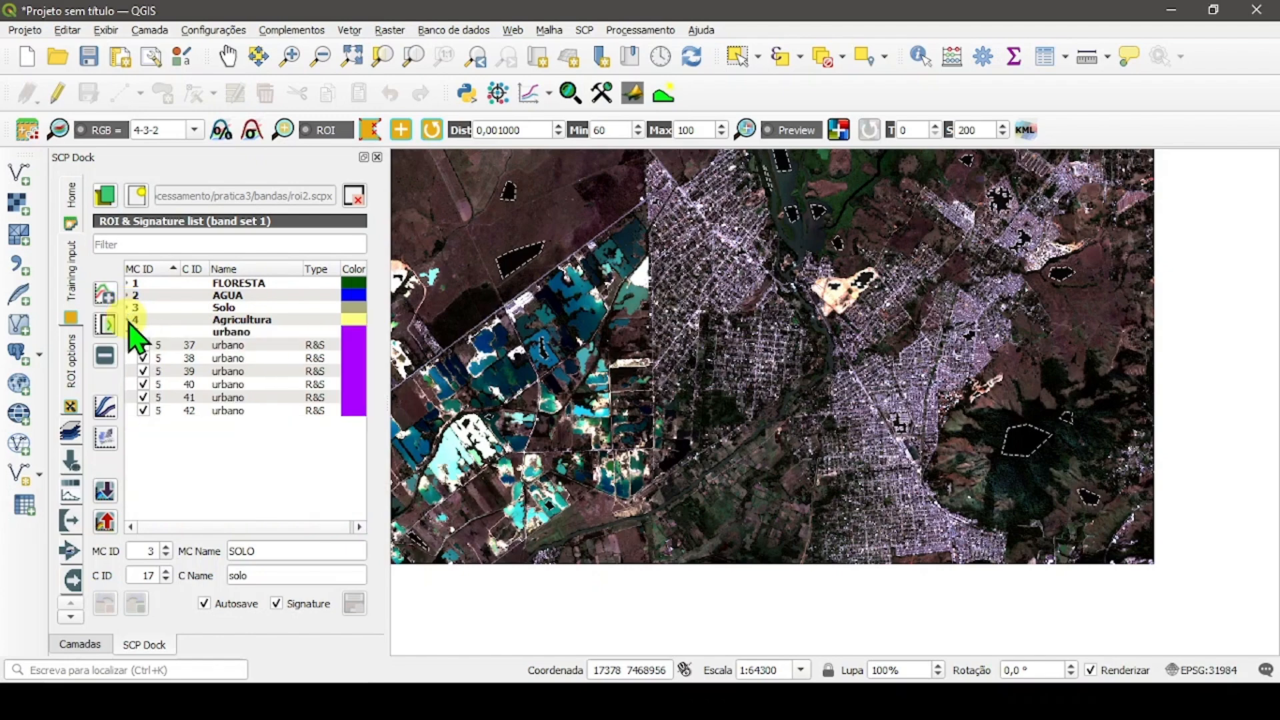
{"action": "left_click", "coordinate": [127, 331]}
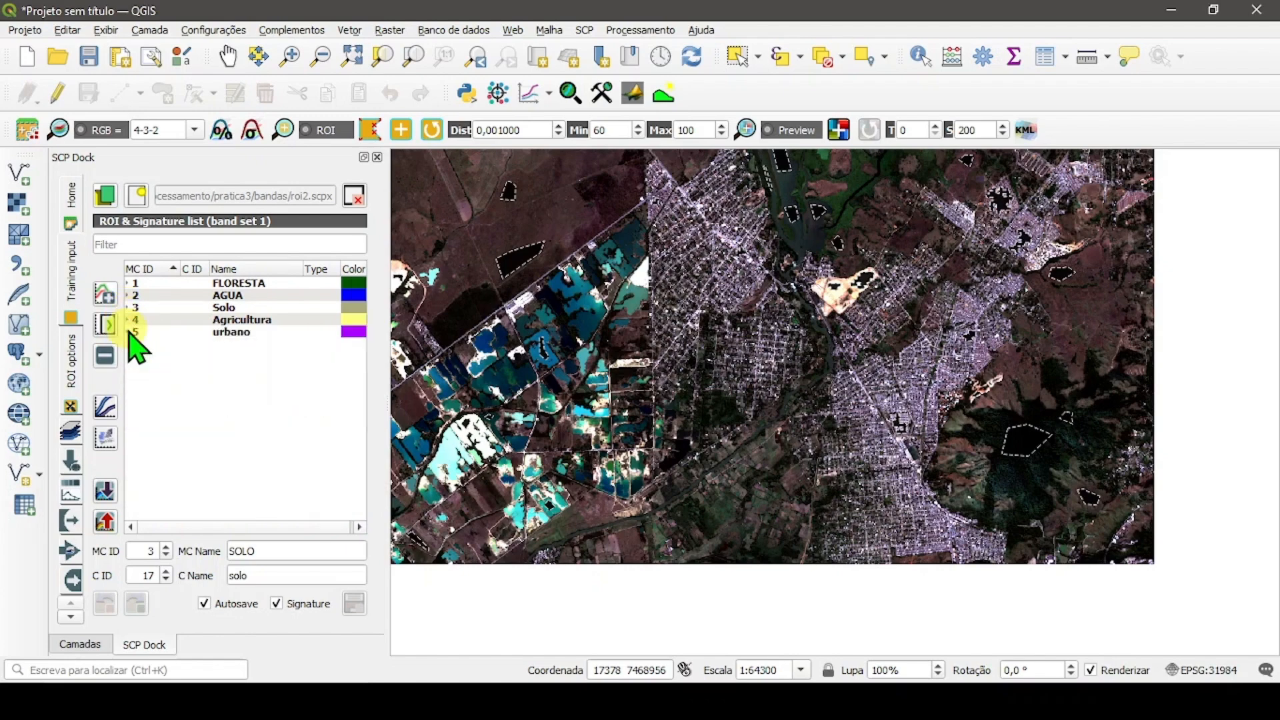
{"action": "left_click_drag", "start_coordinate": [179, 332], "coordinate": [151, 269]}
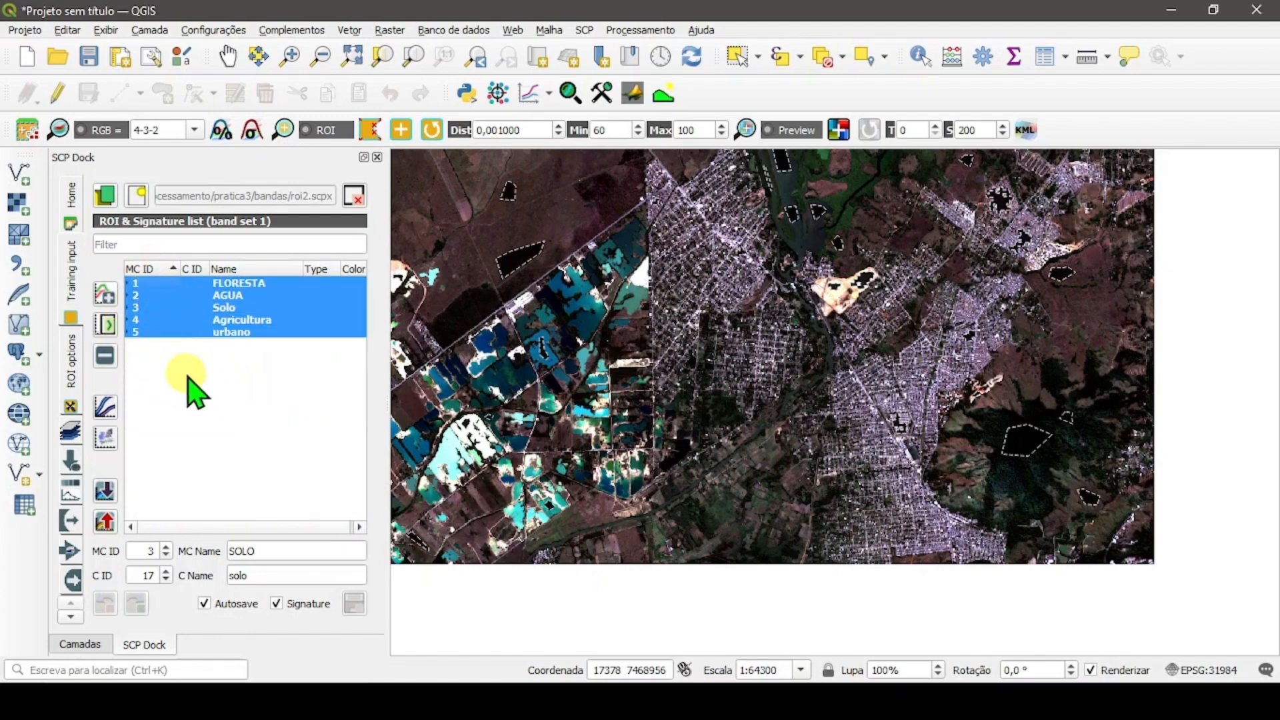
{"action": "left_click", "coordinate": [105, 410]}
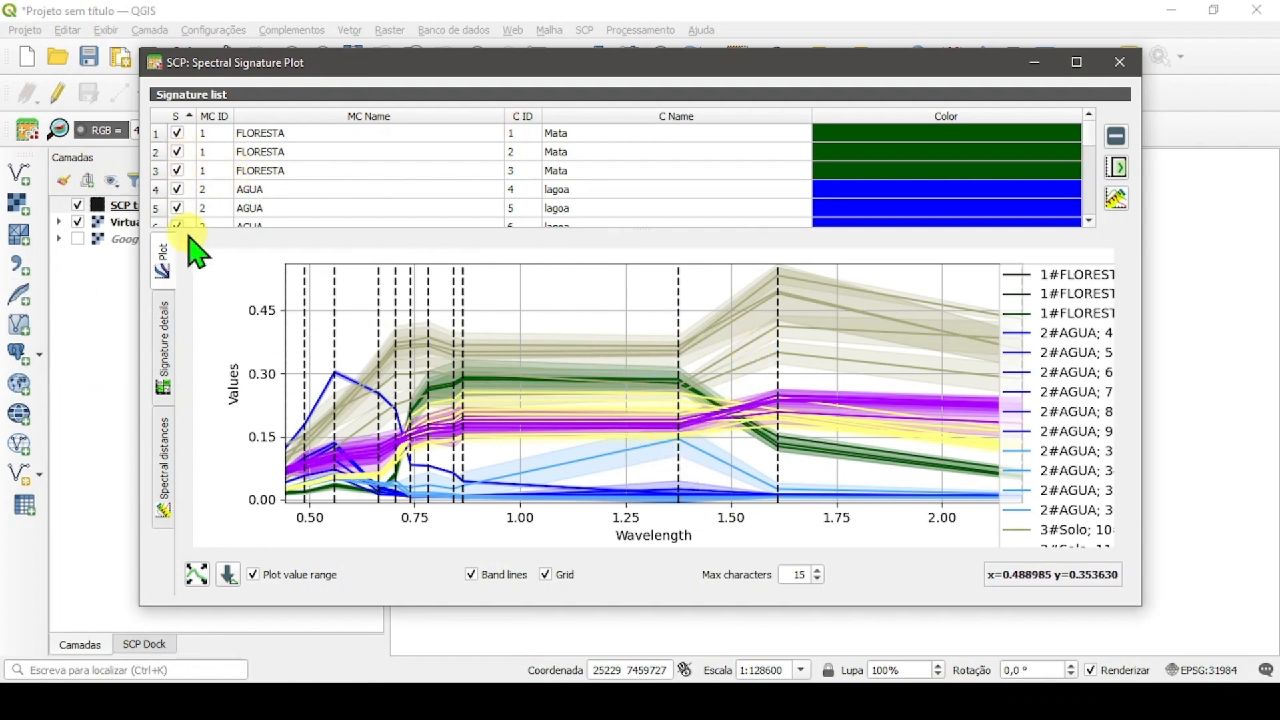
- Save the spectral signature plot as assinatura_lagoas.jpg in the bandas folder, replacing the existing file
{"action": "left_click", "coordinate": [227, 574]}
{"action": "left_click", "coordinate": [377, 208]}
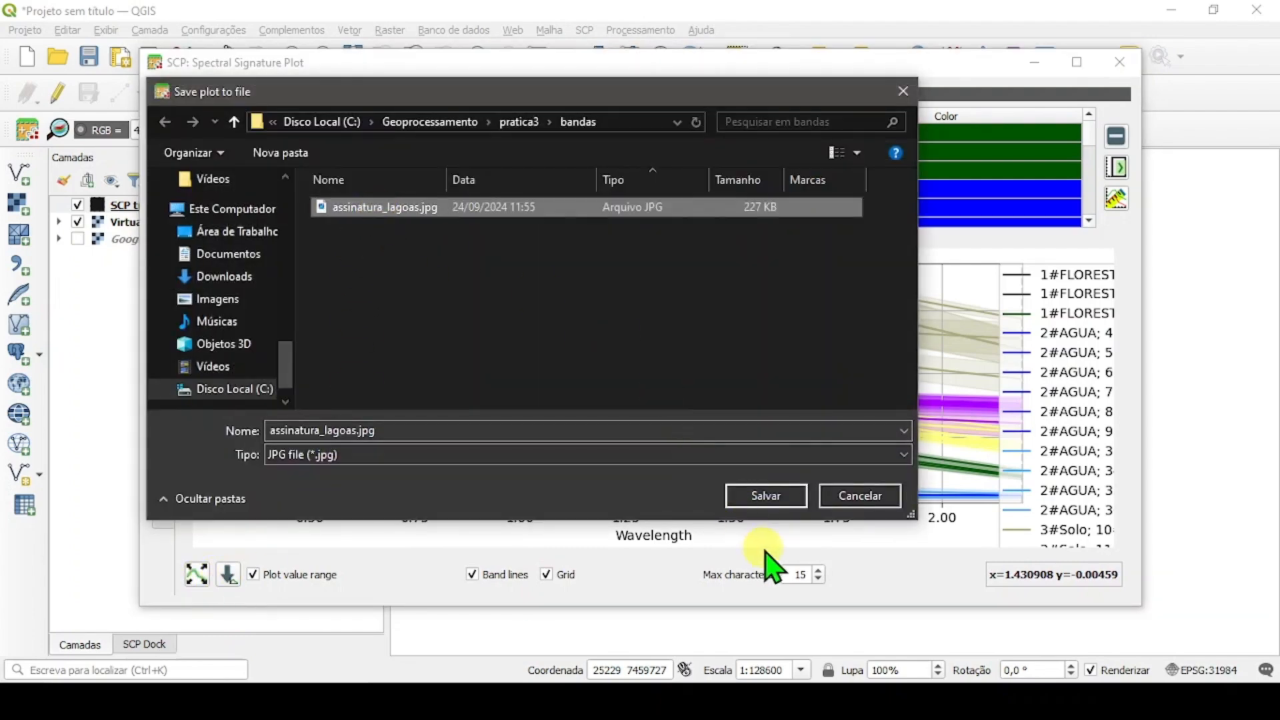
{"action": "left_click", "coordinate": [754, 499]}
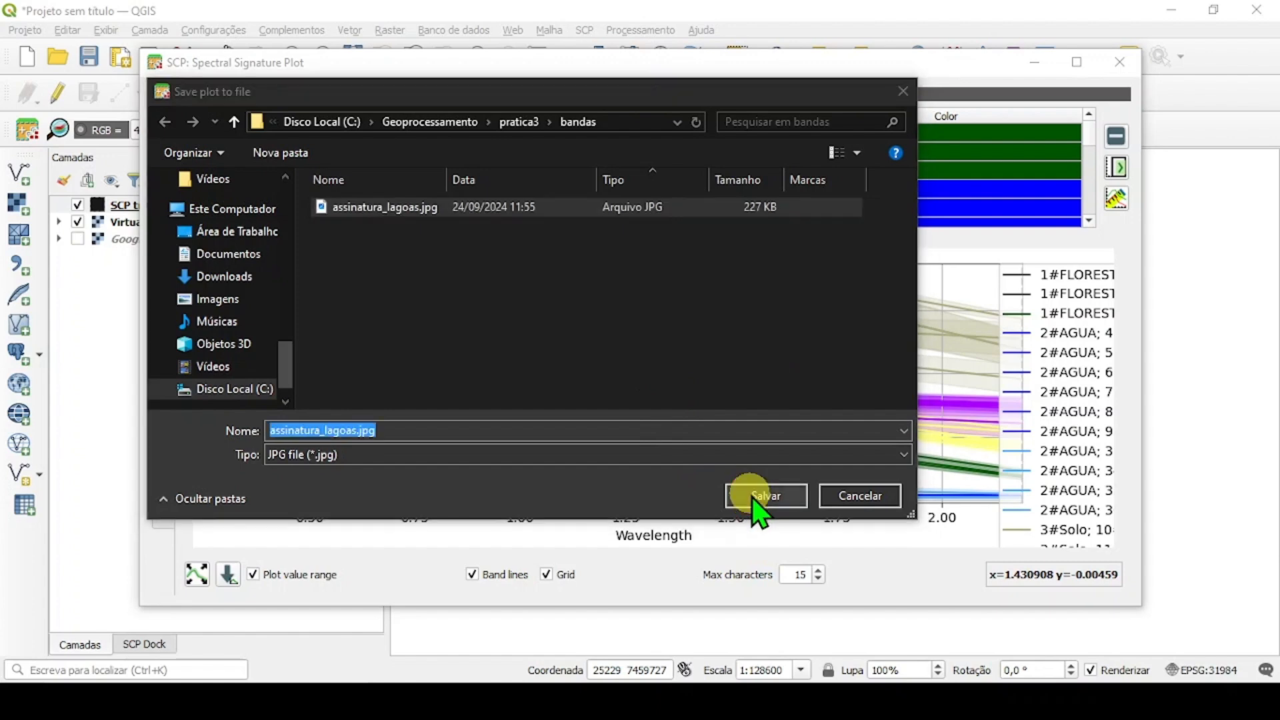
{"action": "left_click", "coordinate": [687, 355]}
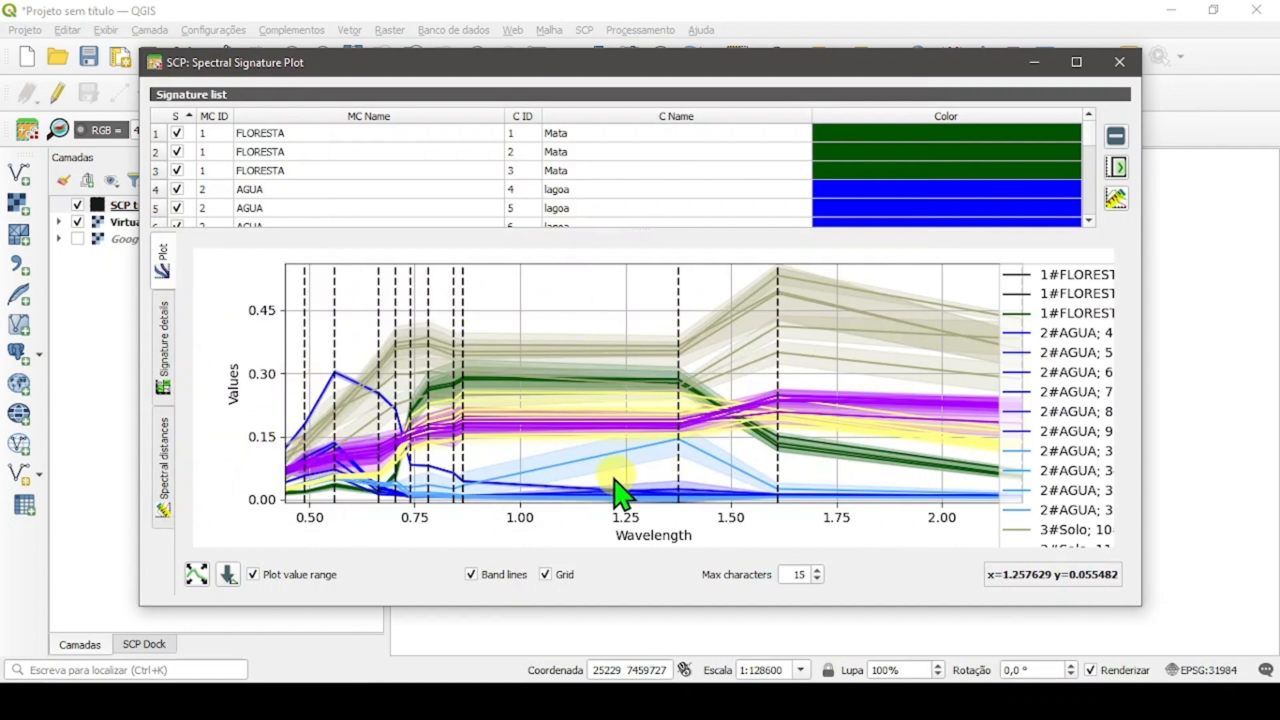
- Hide the three FLORESTA signatures and the first AGUA signature from the plot, and show them again
{"action": "left_click", "coordinate": [181, 134]}
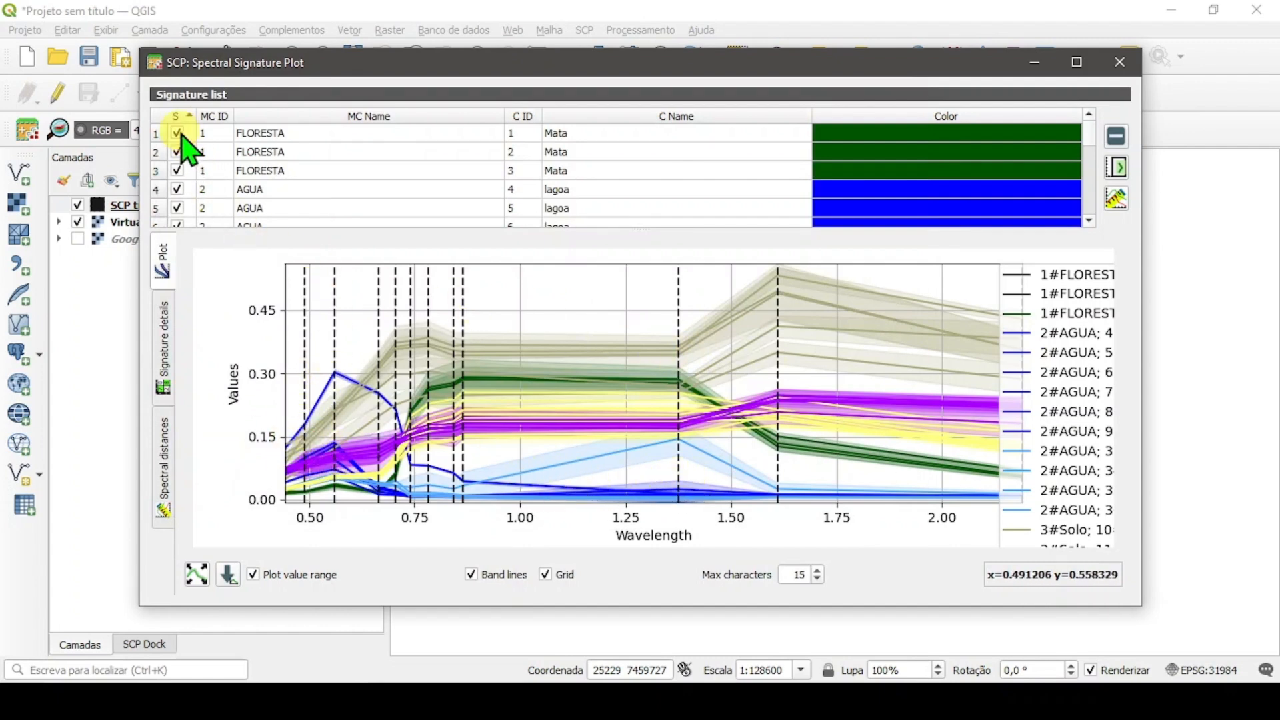
{"action": "left_click", "coordinate": [177, 152]}
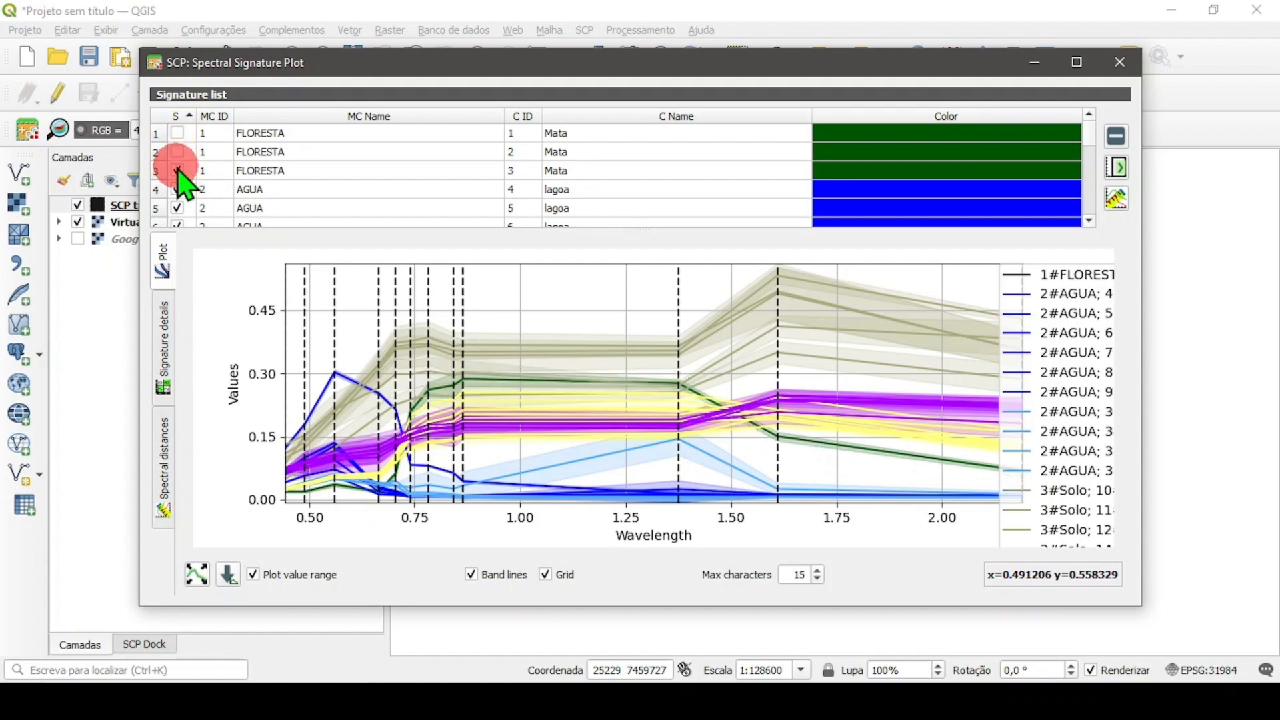
{"action": "left_click", "coordinate": [177, 172]}
{"action": "left_click", "coordinate": [177, 190]}
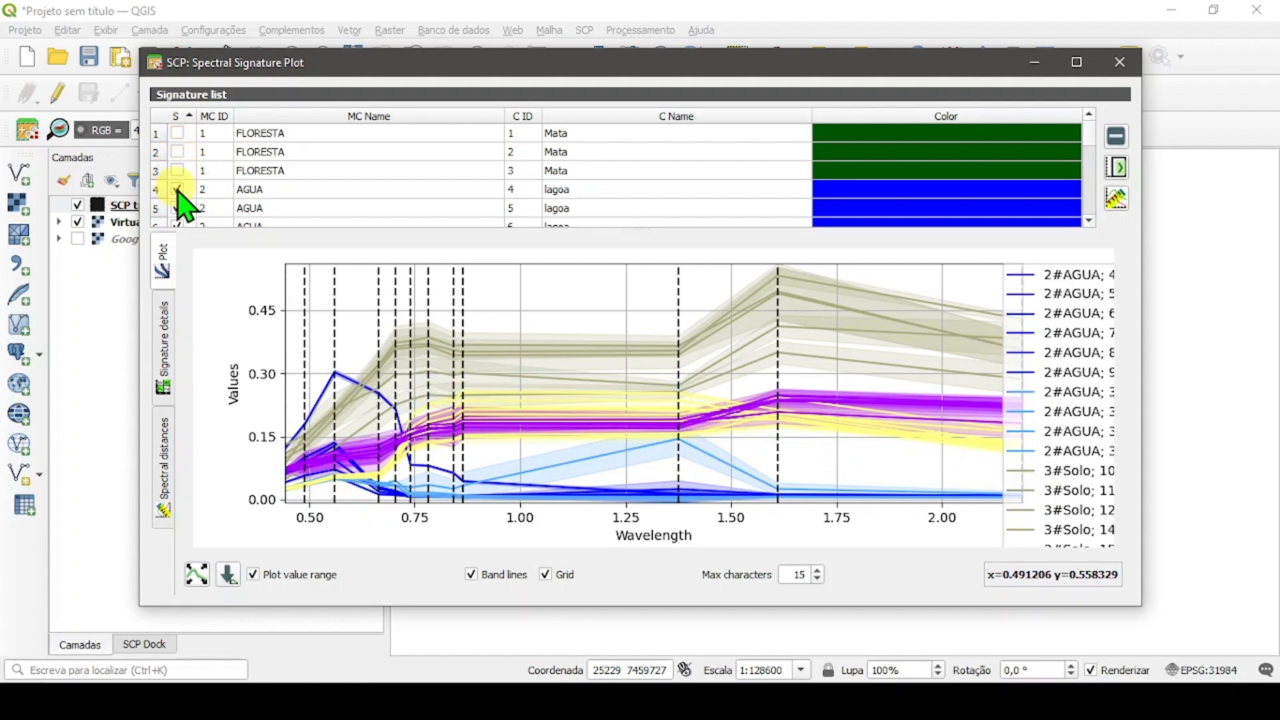
{"action": "left_click", "coordinate": [177, 190]}
{"action": "left_click", "coordinate": [177, 171]}
{"action": "left_click", "coordinate": [177, 153]}
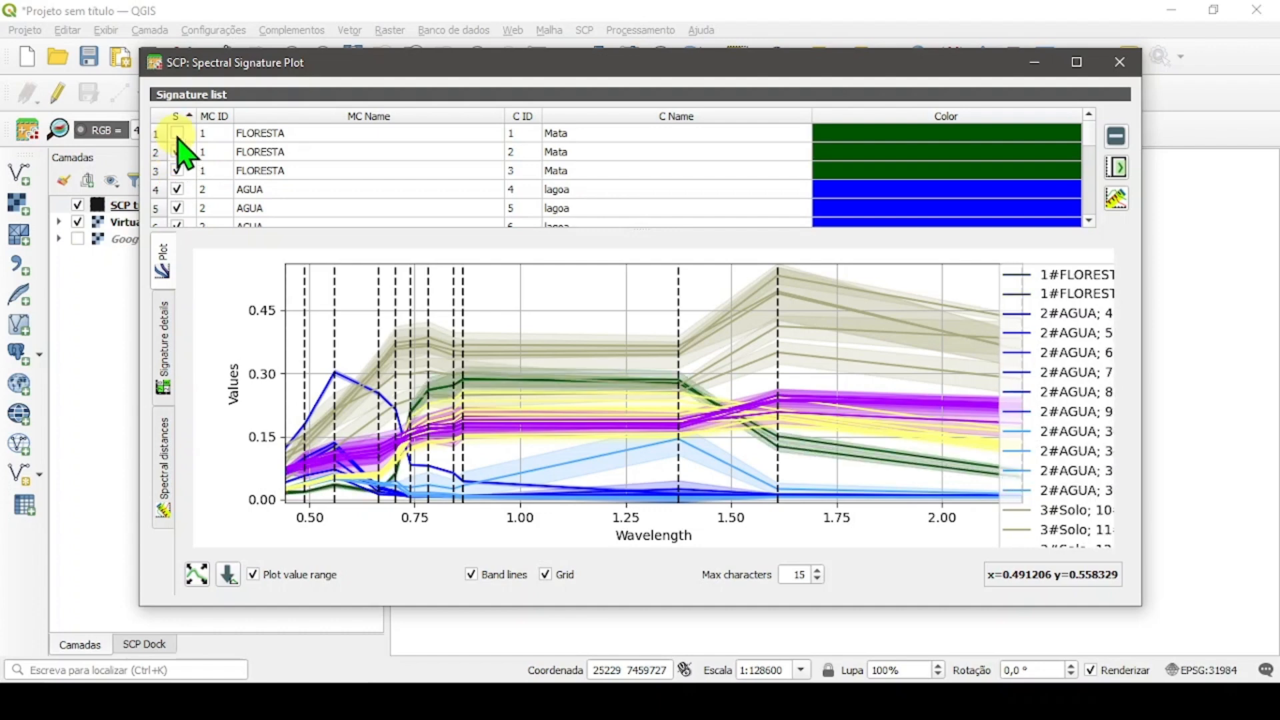
{"action": "left_click", "coordinate": [178, 134]}
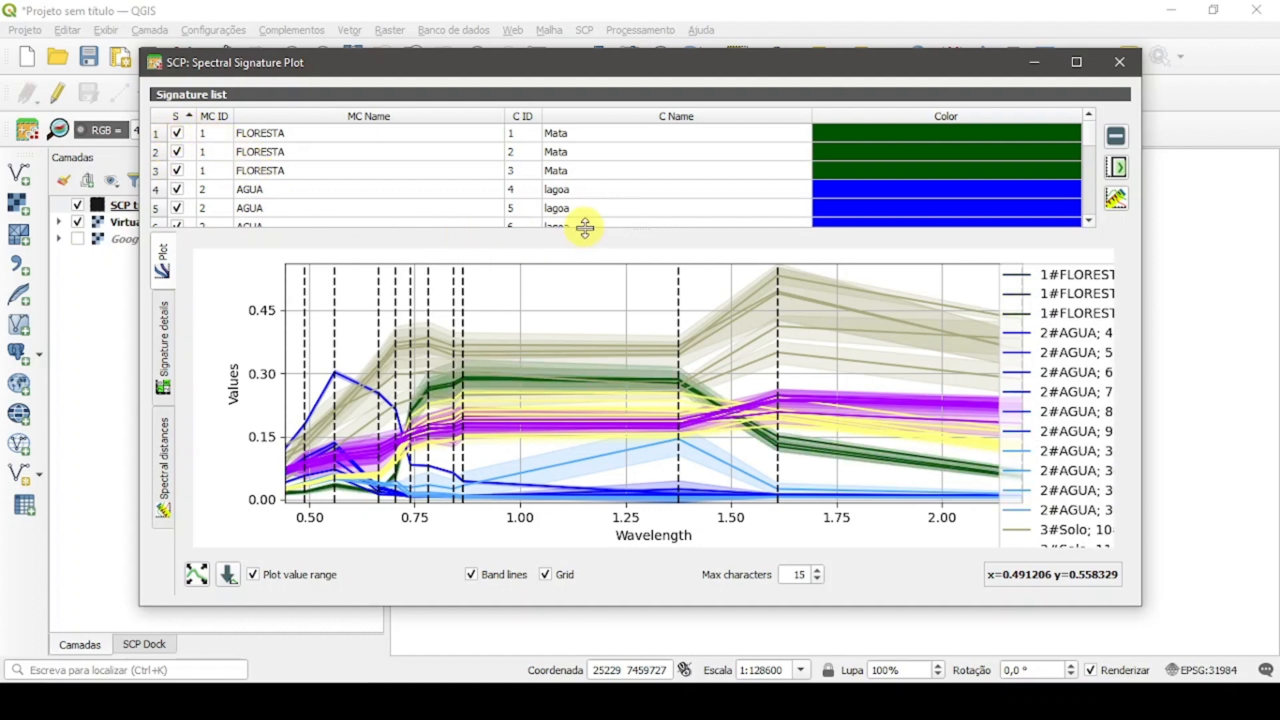
- Look through the plotted signature list down to the urbano entries and close the spectral signature plot
{"action": "scroll", "coordinate": [603, 191], "scroll_direction": "down", "scroll_amount": 3}
{"action": "scroll", "coordinate": [657, 204], "scroll_direction": "down", "scroll_amount": 6}
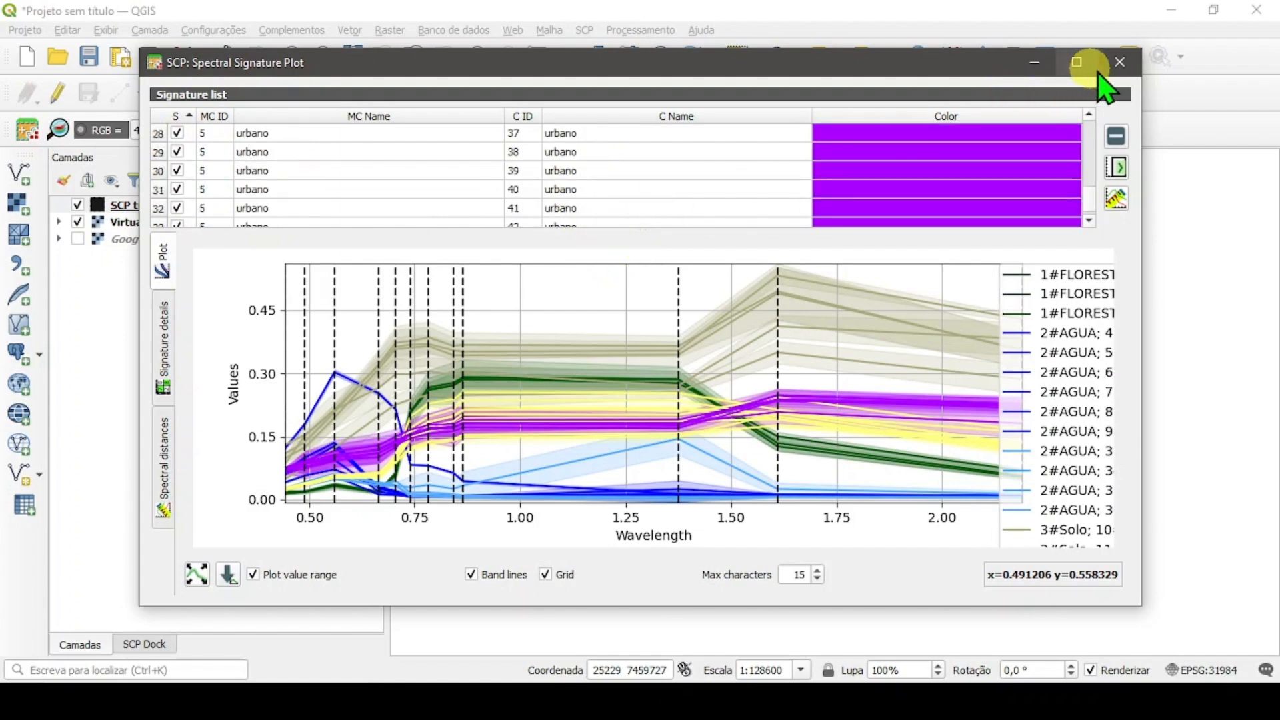
{"action": "left_click", "coordinate": [1121, 62]}
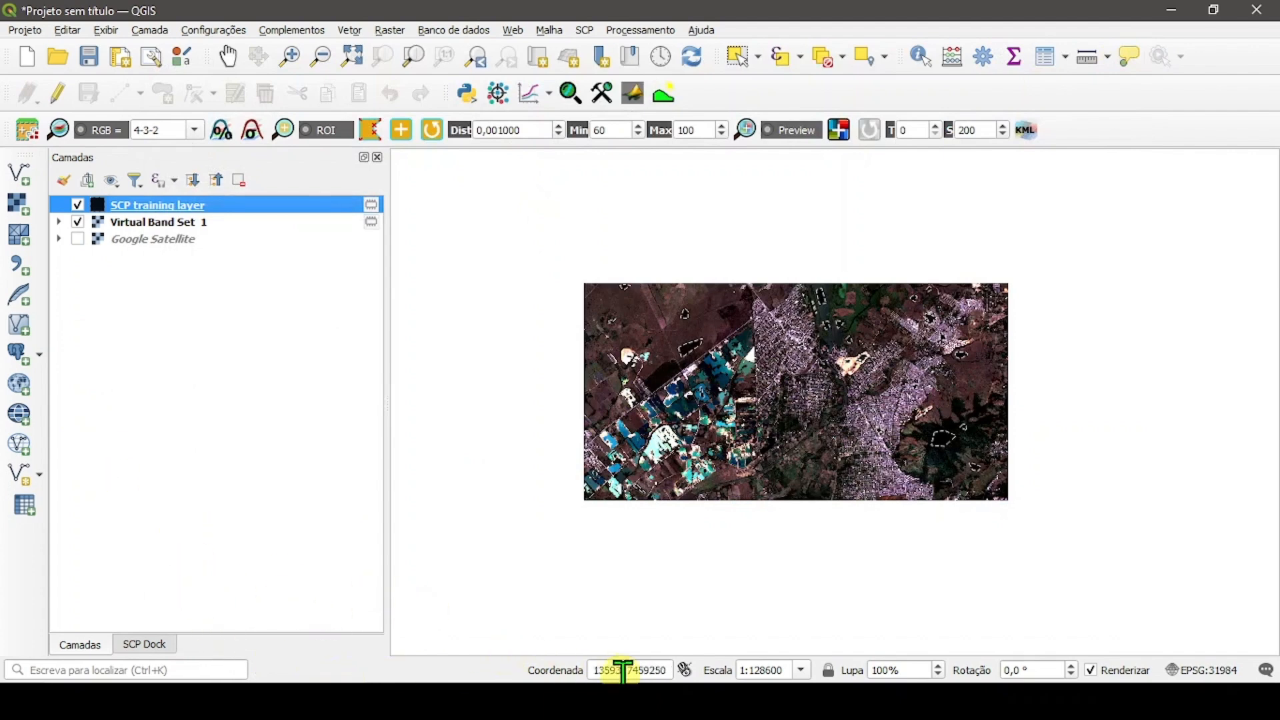
- Open the Semi-Automatic Classification settings, view the Support Vector Machine options, and select Random Forest as the algorithm
{"action": "left_click", "coordinate": [27, 128]}
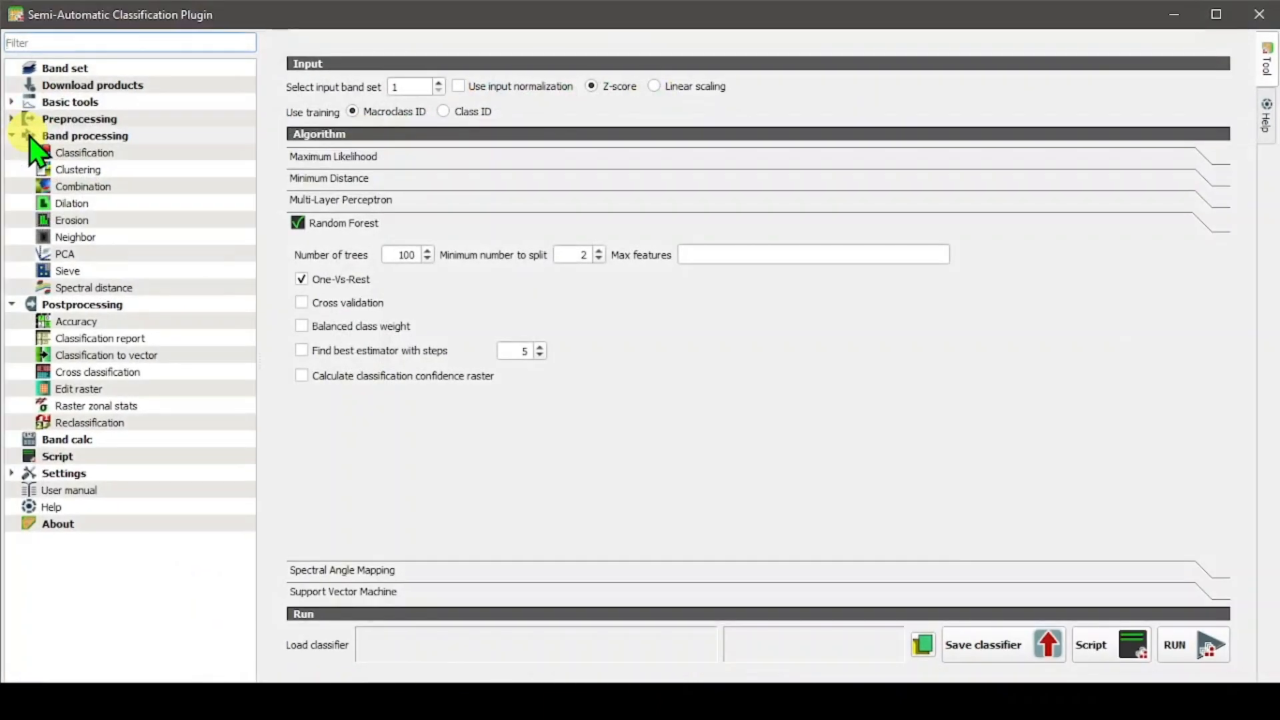
{"action": "left_click", "coordinate": [360, 592]}
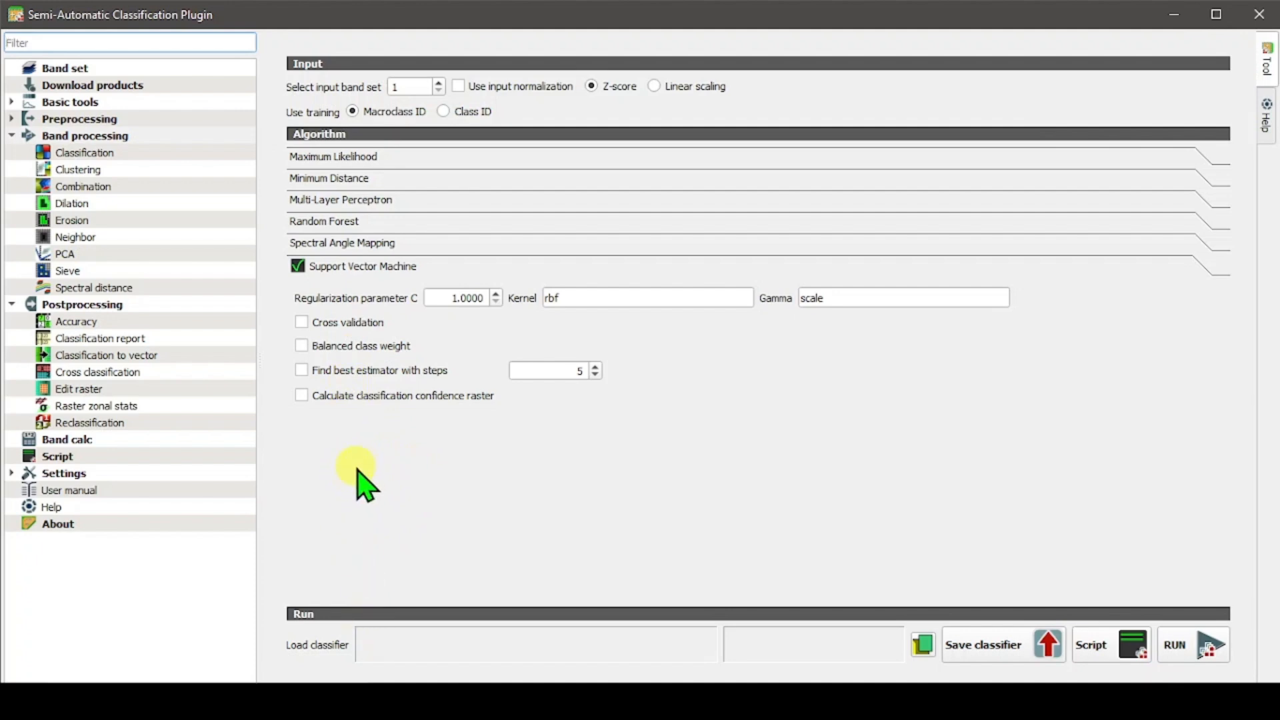
{"action": "left_click", "coordinate": [360, 223]}
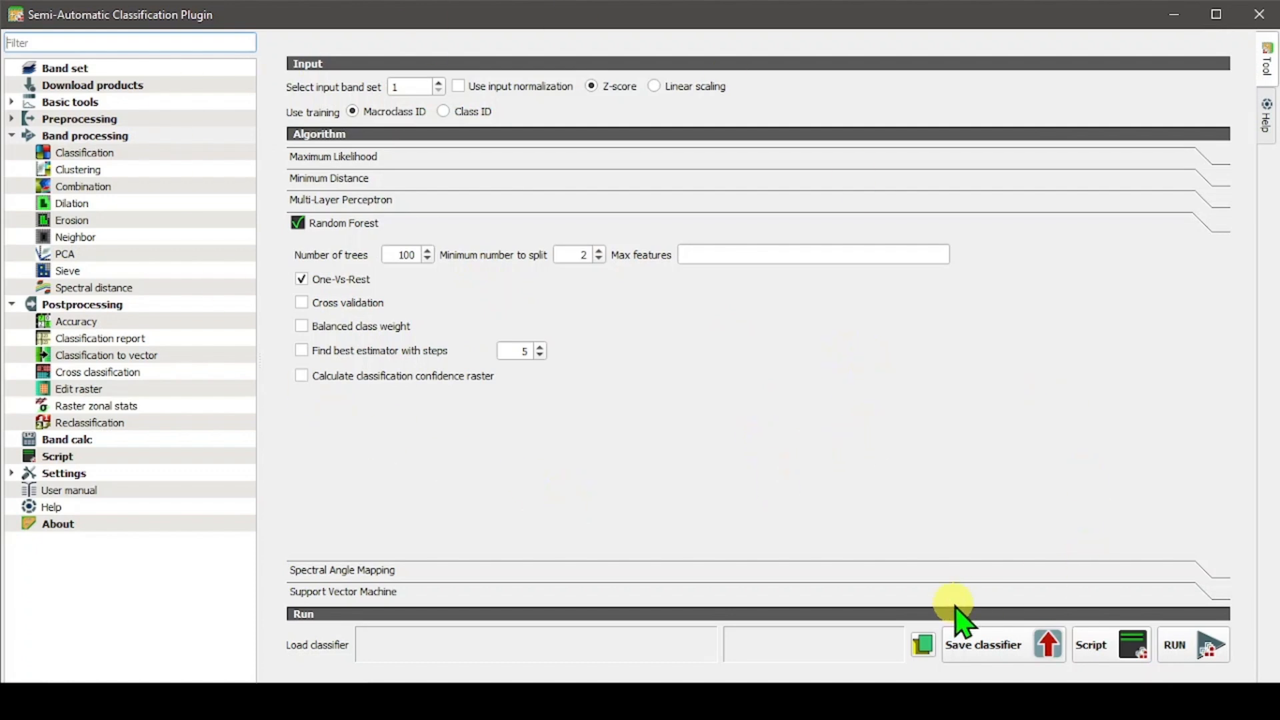
- Run the Random Forest classification and save the output raster as rf_class_scp in the bandas folder
{"action": "left_click", "coordinate": [1192, 649]}
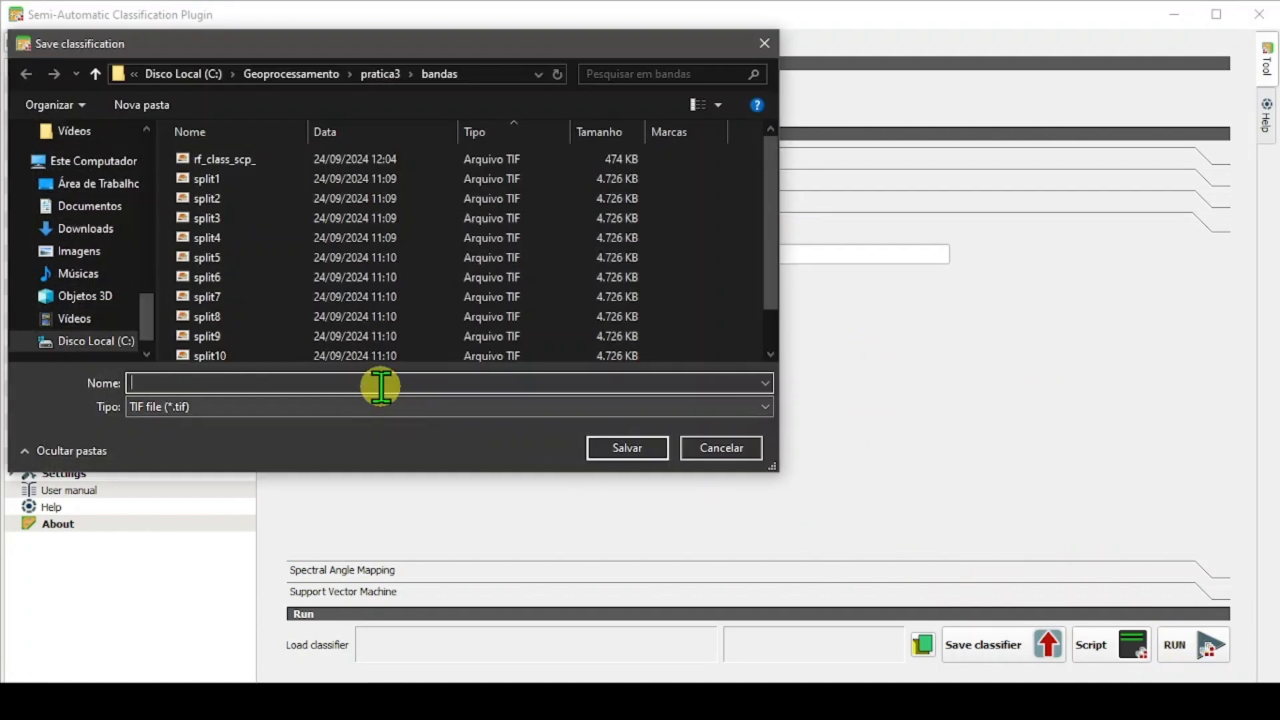
{"action": "left_click", "coordinate": [212, 163]}
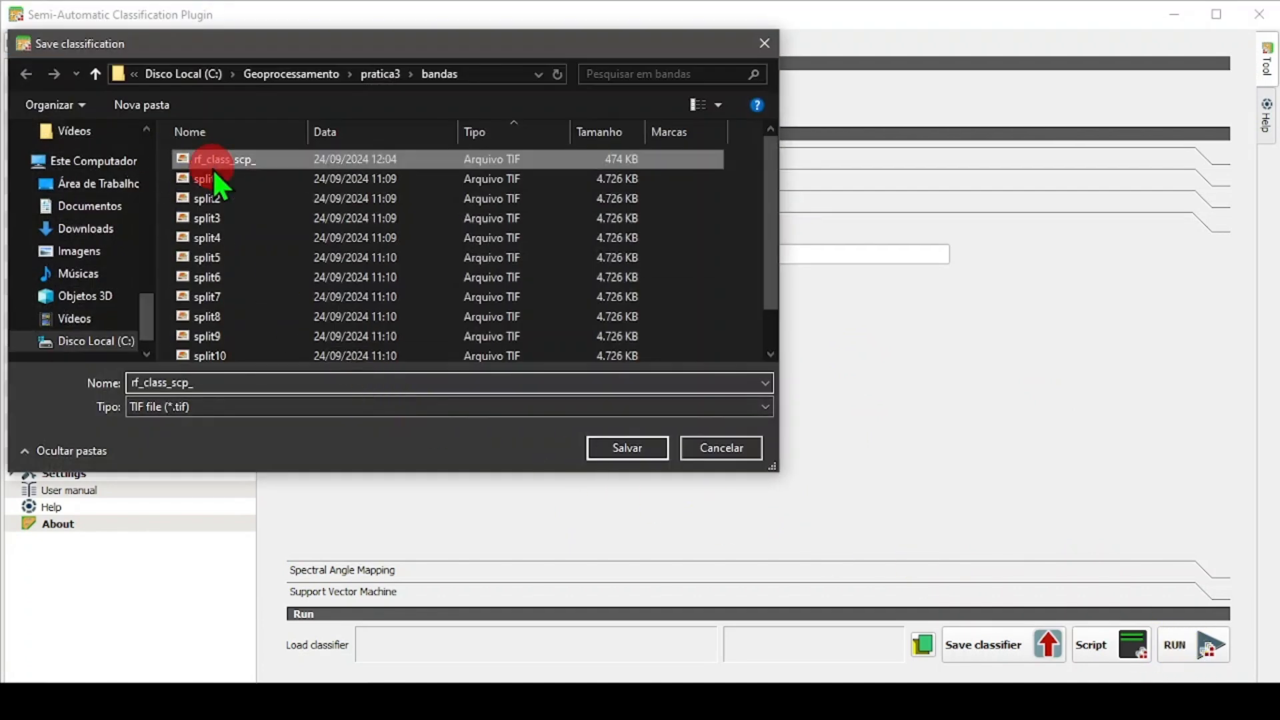
{"action": "left_click", "coordinate": [206, 399]}
{"action": "left_click", "coordinate": [212, 384]}
{"action": "left_click", "coordinate": [215, 380]}
{"action": "left_click", "coordinate": [215, 381]}
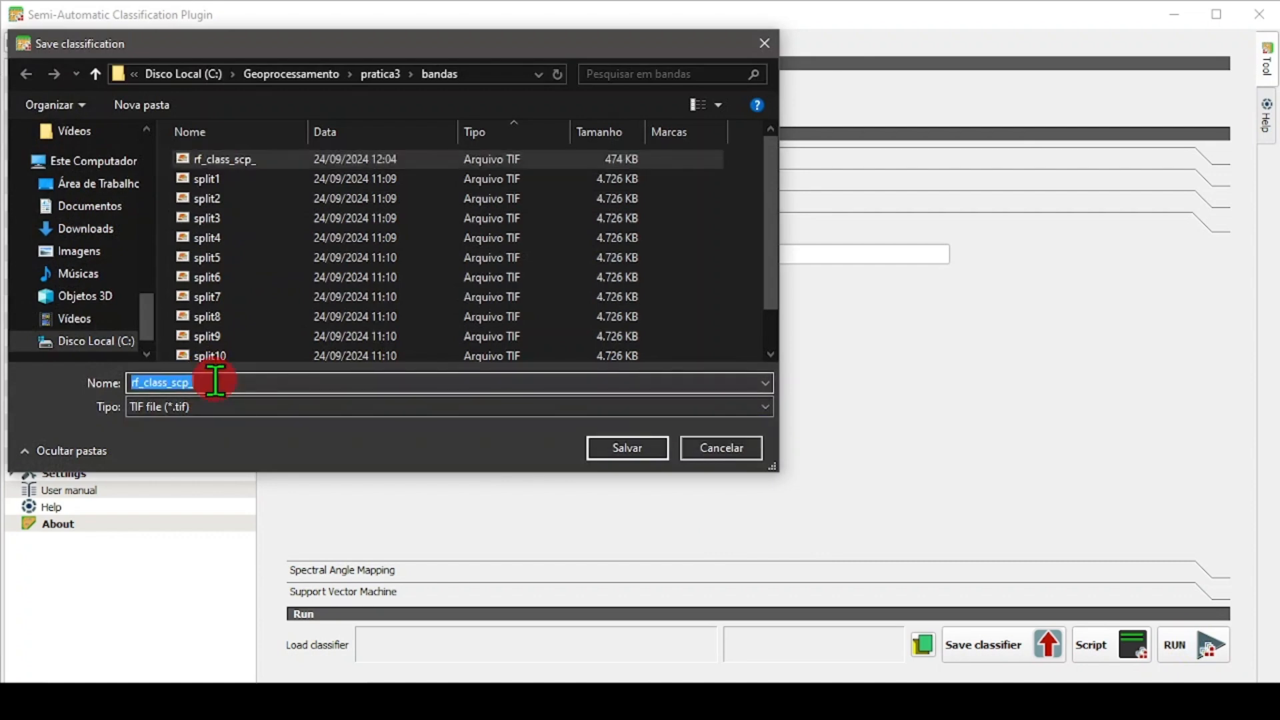
{"action": "key", "text": "BackSpace"}
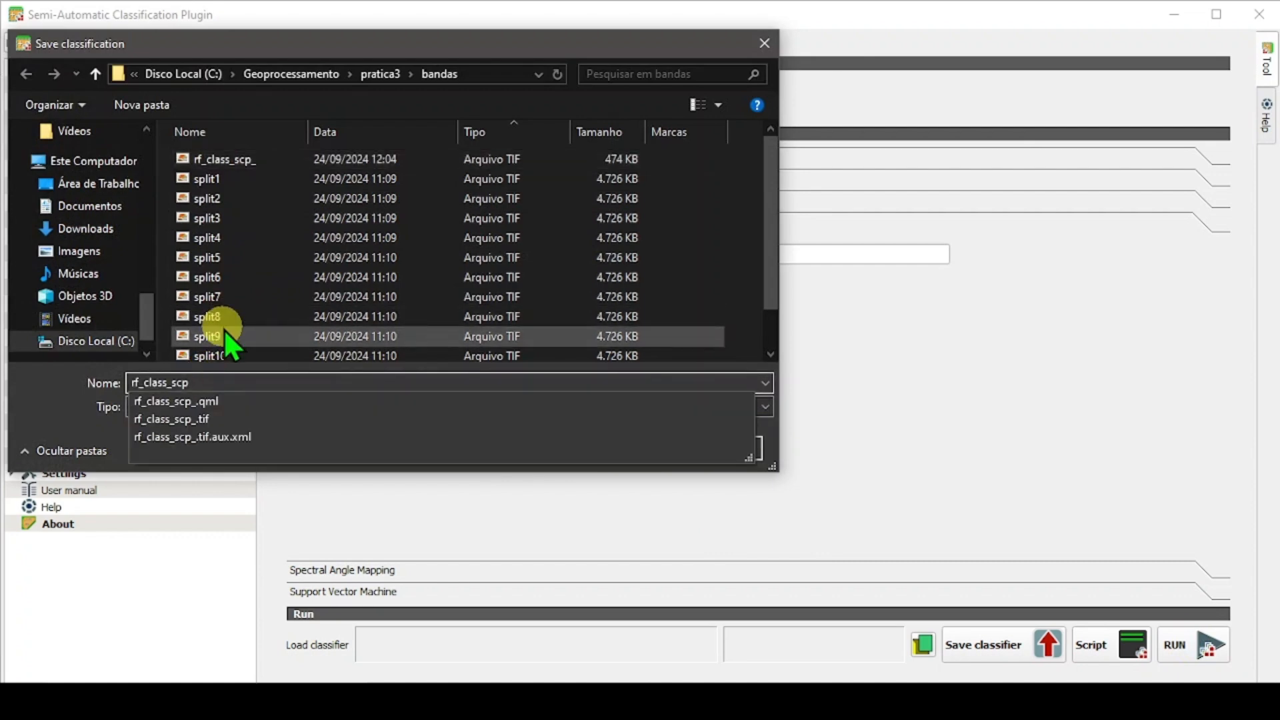
{"action": "left_click", "coordinate": [863, 240]}
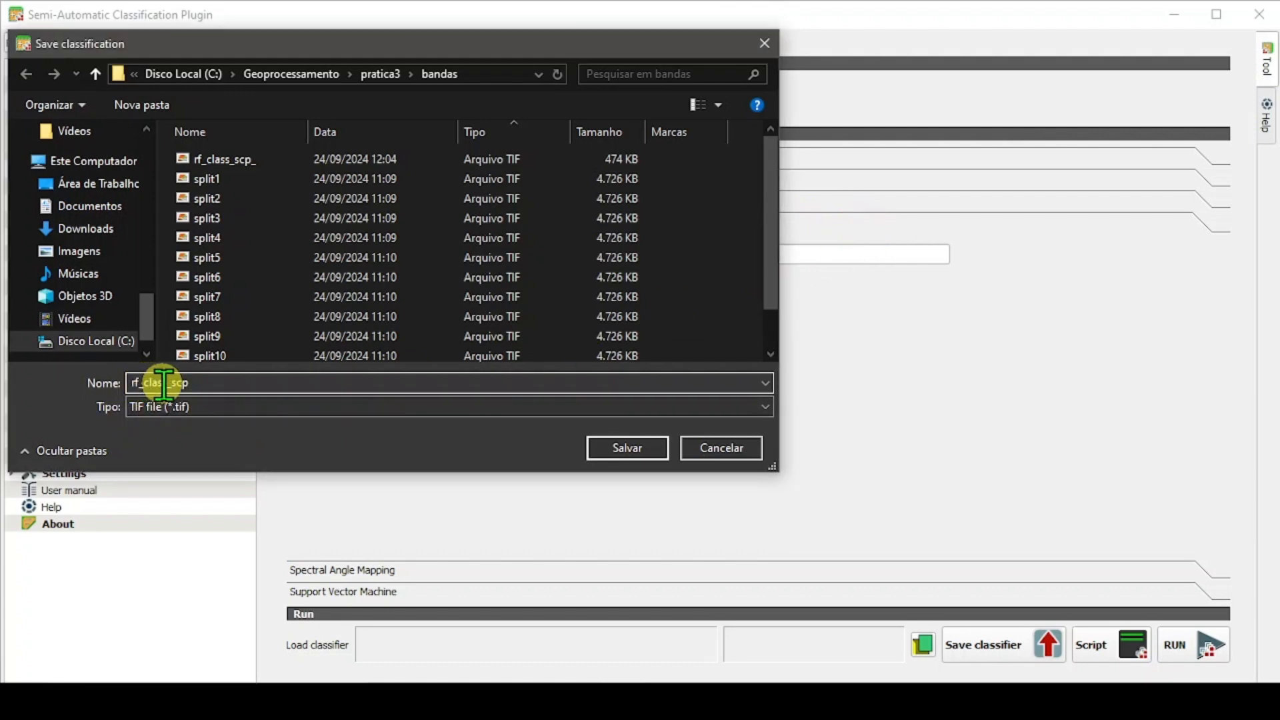
{"action": "left_click", "coordinate": [610, 452]}
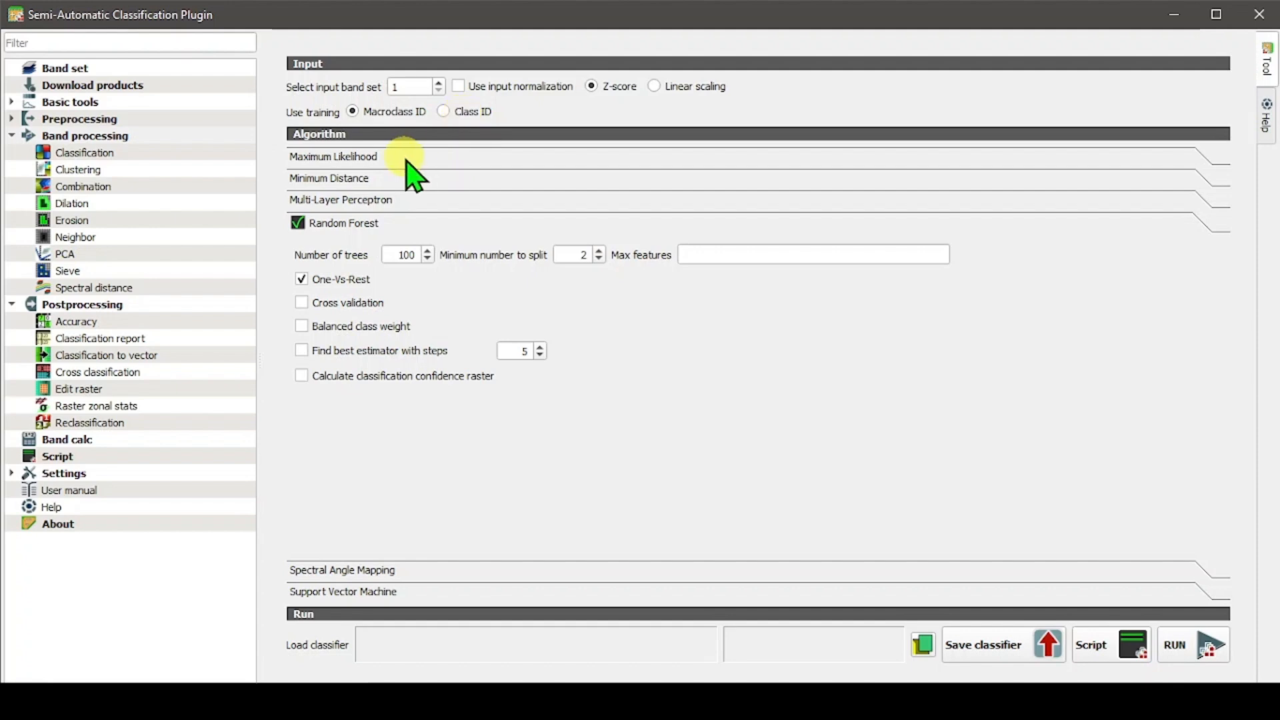
- Switch the training input to Class ID and back to Macroclass ID, and close the classification window
{"action": "left_click", "coordinate": [444, 112]}
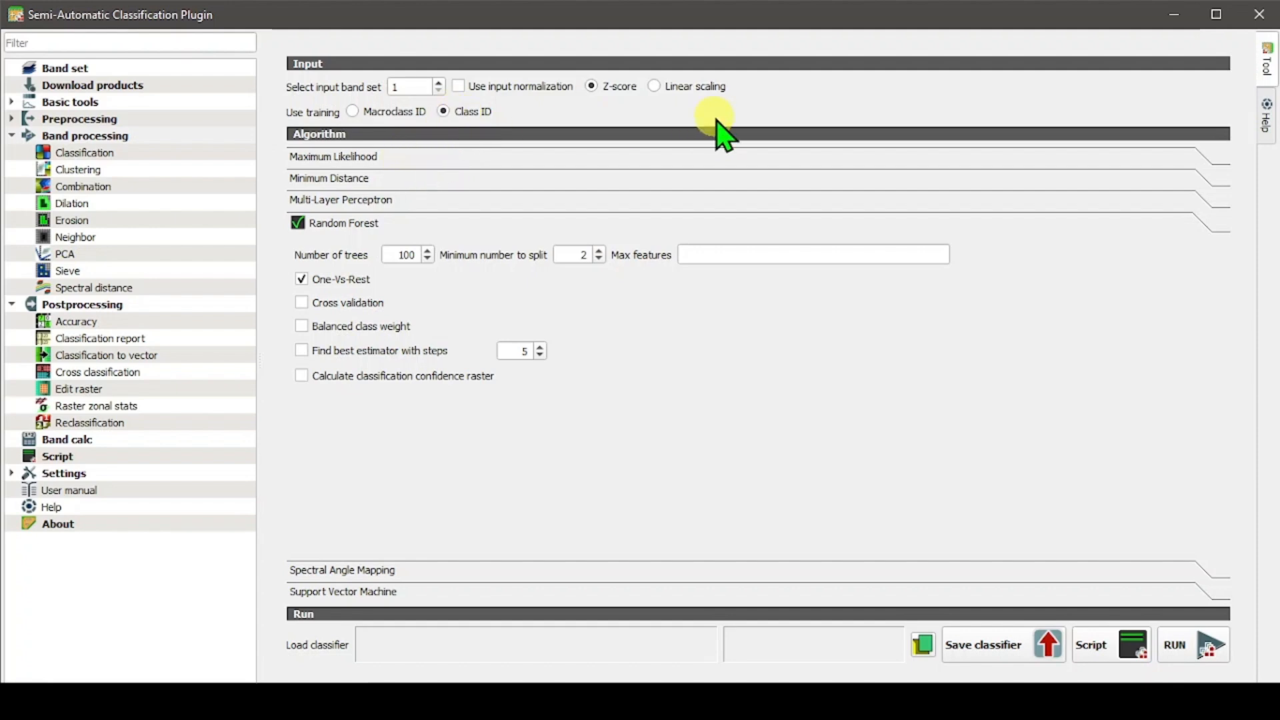
{"action": "left_click", "coordinate": [370, 110]}
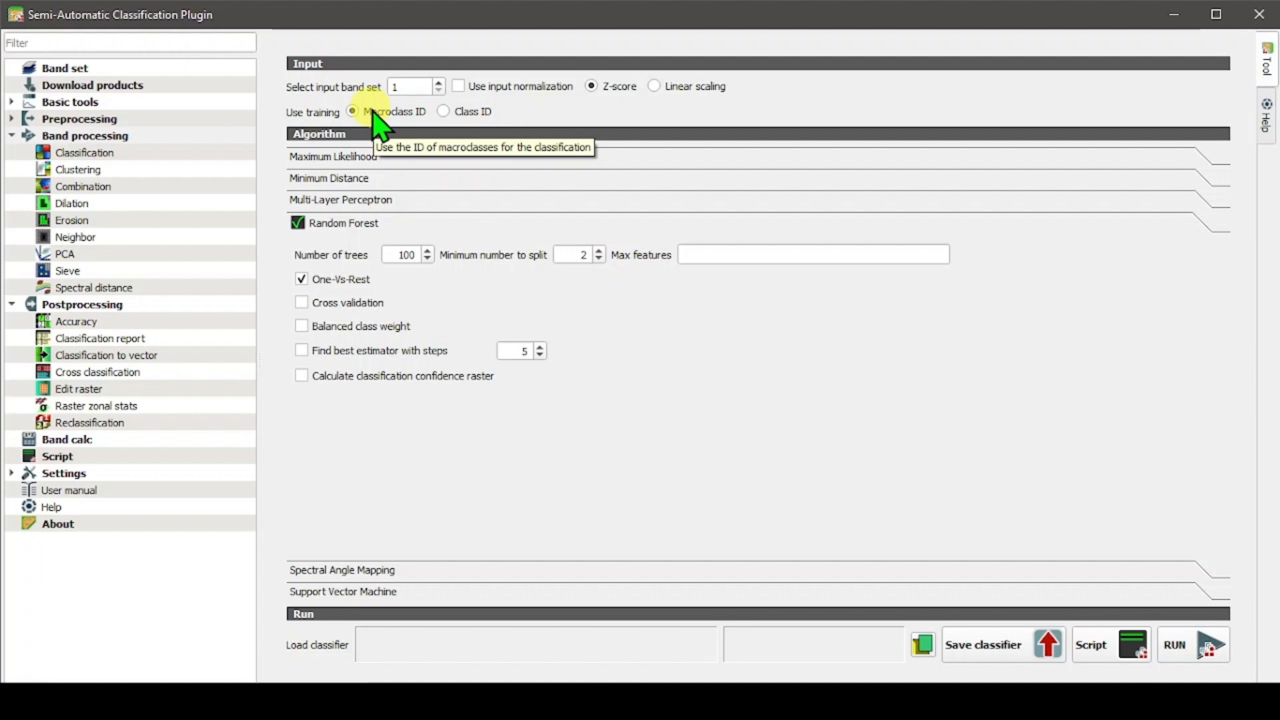
{"action": "left_click", "coordinate": [1259, 13]}
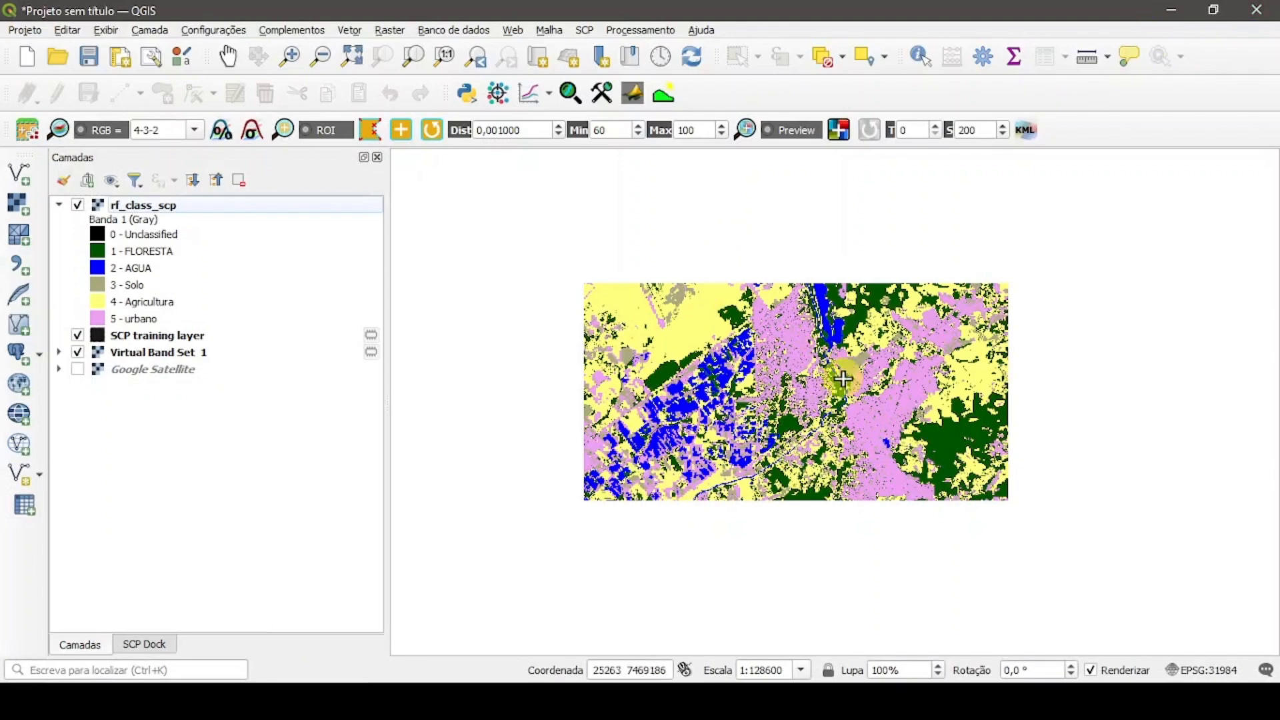
- Examine the rf_class_scp raster and its class legend at closer range around the lagoons and urban area
{"action": "scroll", "coordinate": [842, 379], "scroll_direction": "up", "scroll_amount": 2}
{"action": "left_click_drag", "start_coordinate": [712, 419], "coordinate": [806, 426]}
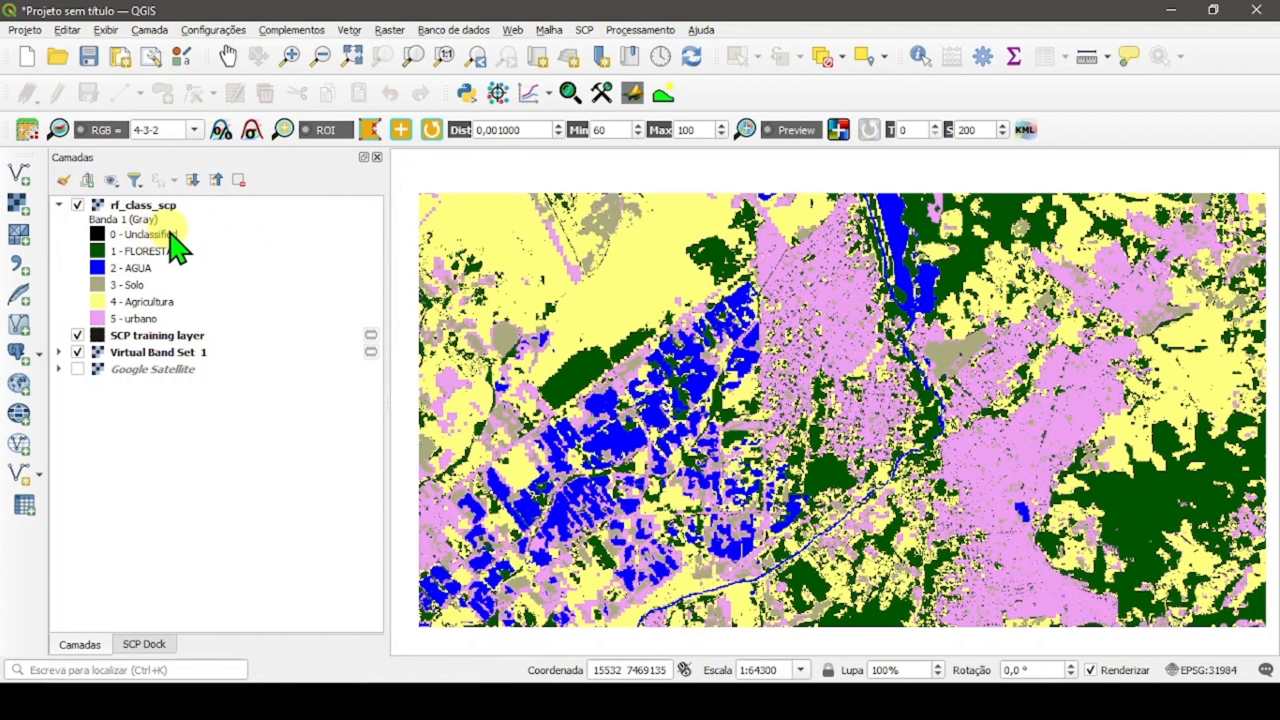
{"action": "left_click", "coordinate": [135, 235]}
{"action": "scroll", "coordinate": [682, 300], "scroll_direction": "down", "scroll_amount": 1}
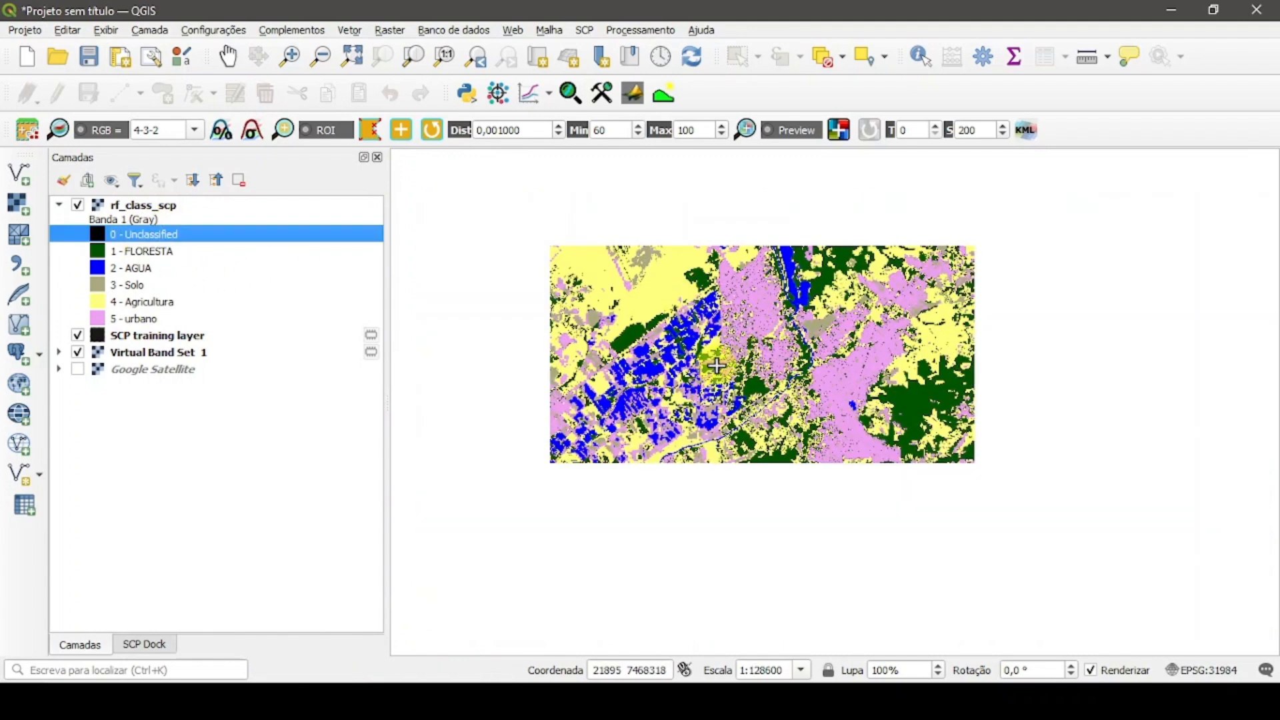
{"action": "scroll", "coordinate": [700, 366], "scroll_direction": "up", "scroll_amount": 1}
{"action": "left_click_drag", "start_coordinate": [575, 386], "coordinate": [595, 448]}
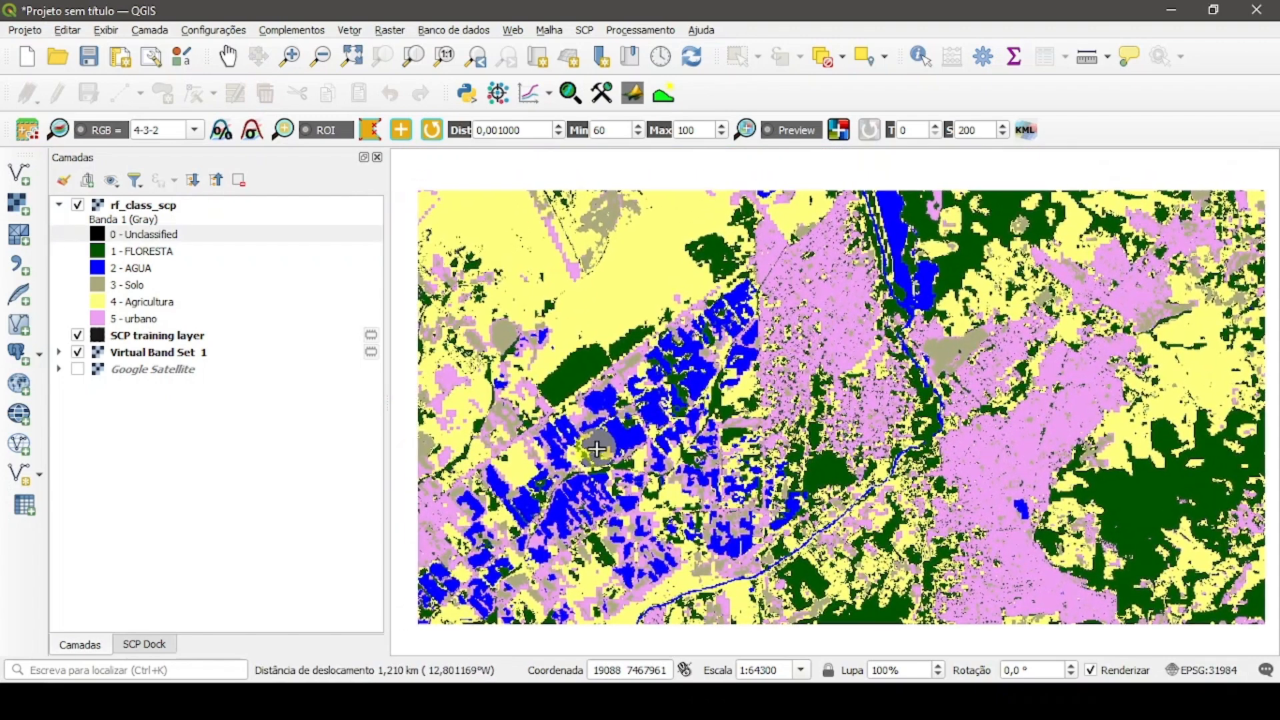
- Show the Google Satellite layer and hide the rf_class_scp and SCP training layers
{"action": "left_click", "coordinate": [77, 369]}
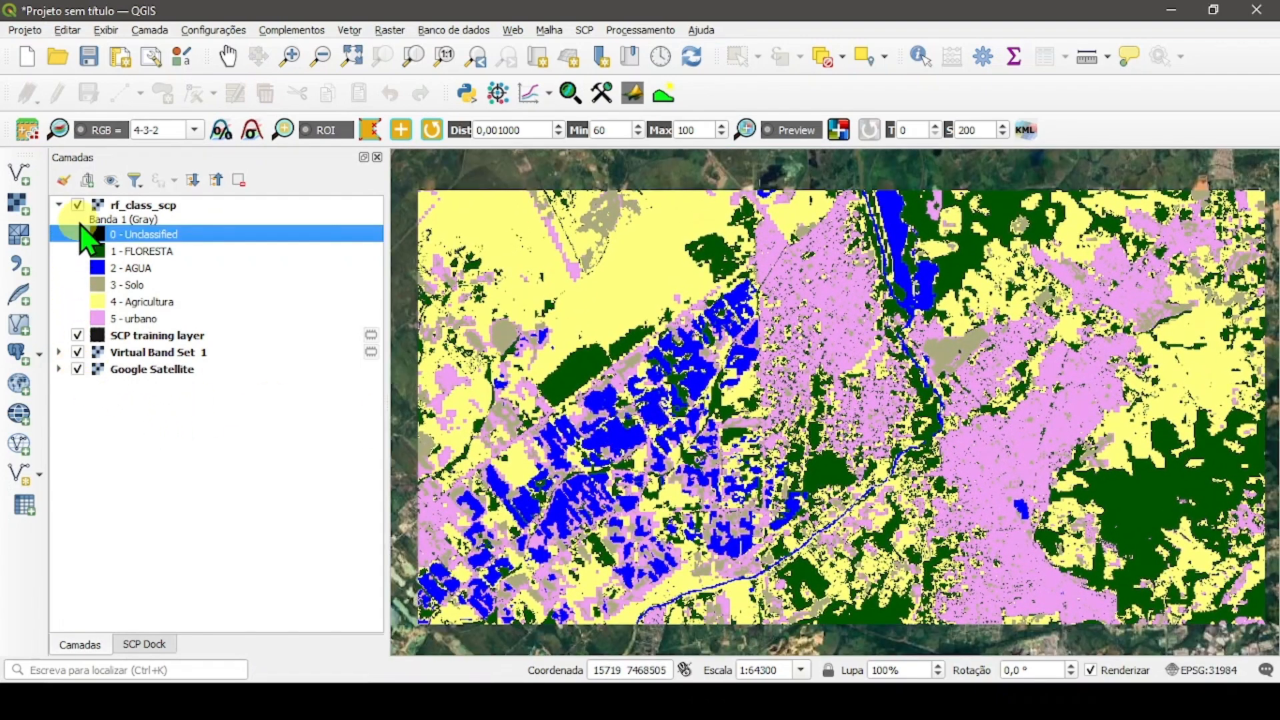
{"action": "left_click", "coordinate": [78, 205]}
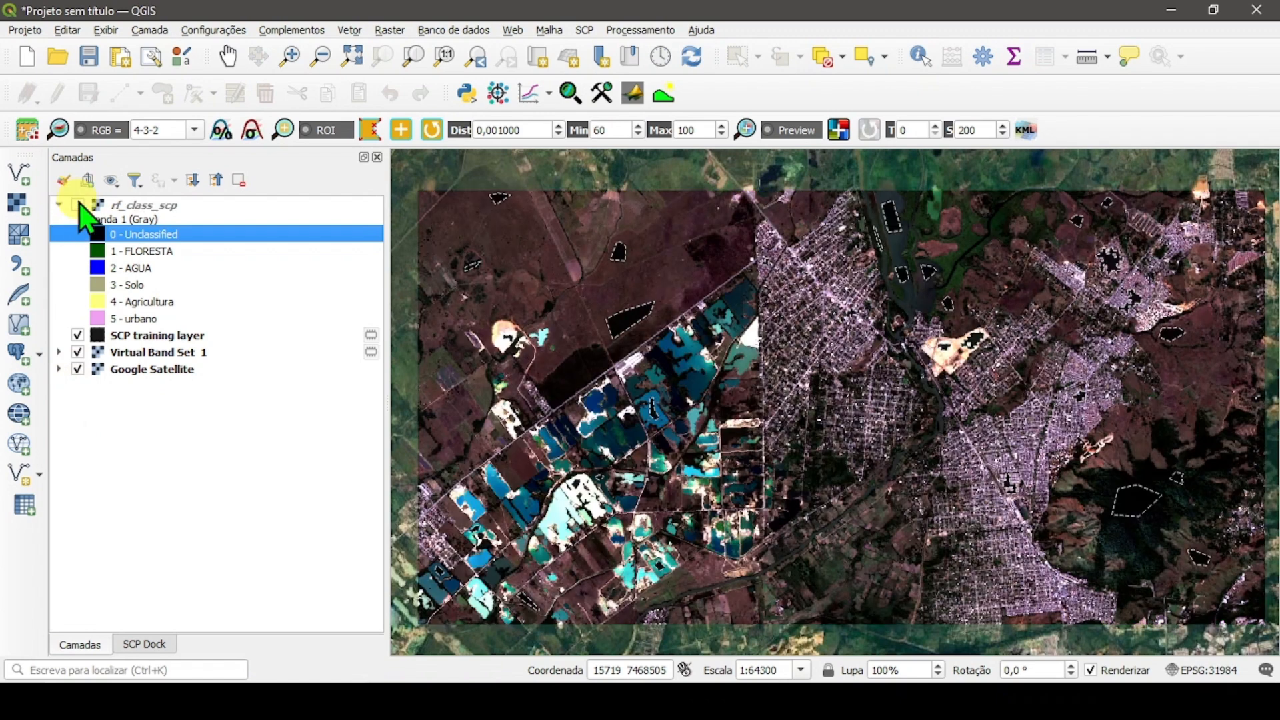
{"action": "left_click", "coordinate": [309, 130]}
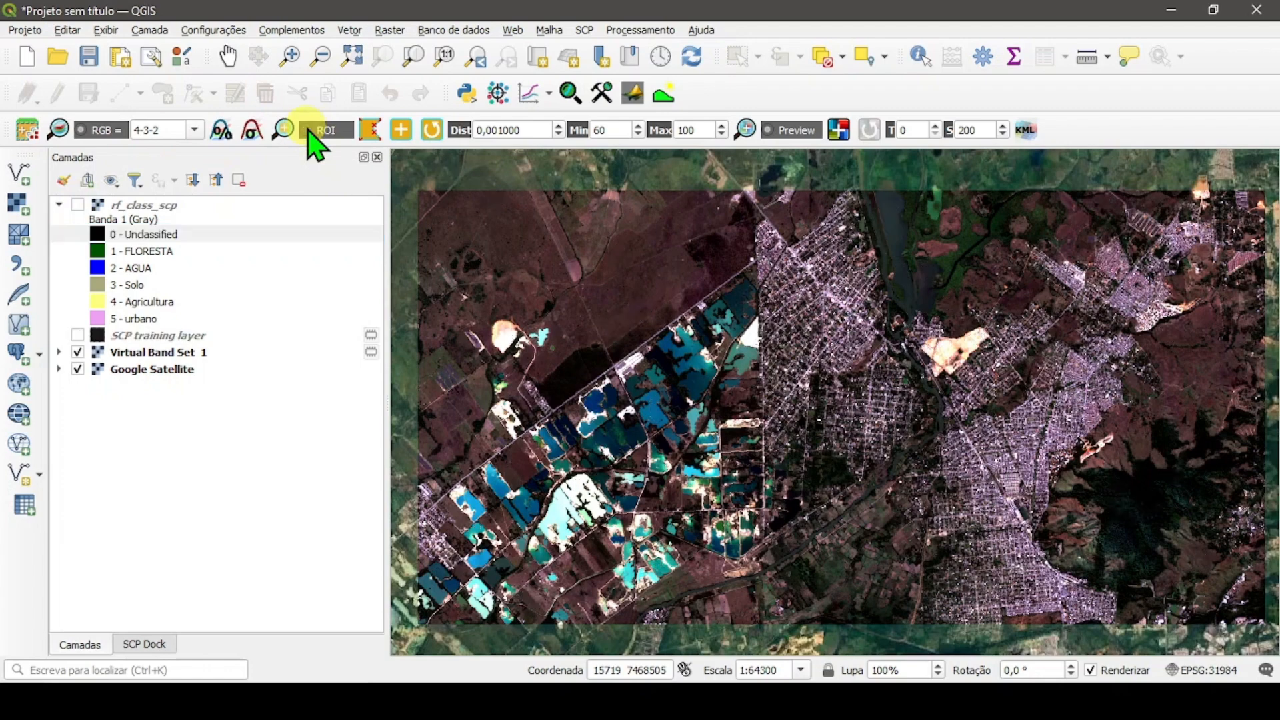
- Compare the rf_class_scp classification with the Virtual Band Set 1 image over the full scene by toggling the classification's visibility
{"action": "left_click", "coordinate": [77, 204]}
{"action": "left_click", "coordinate": [78, 205]}
{"action": "left_click", "coordinate": [77, 205]}
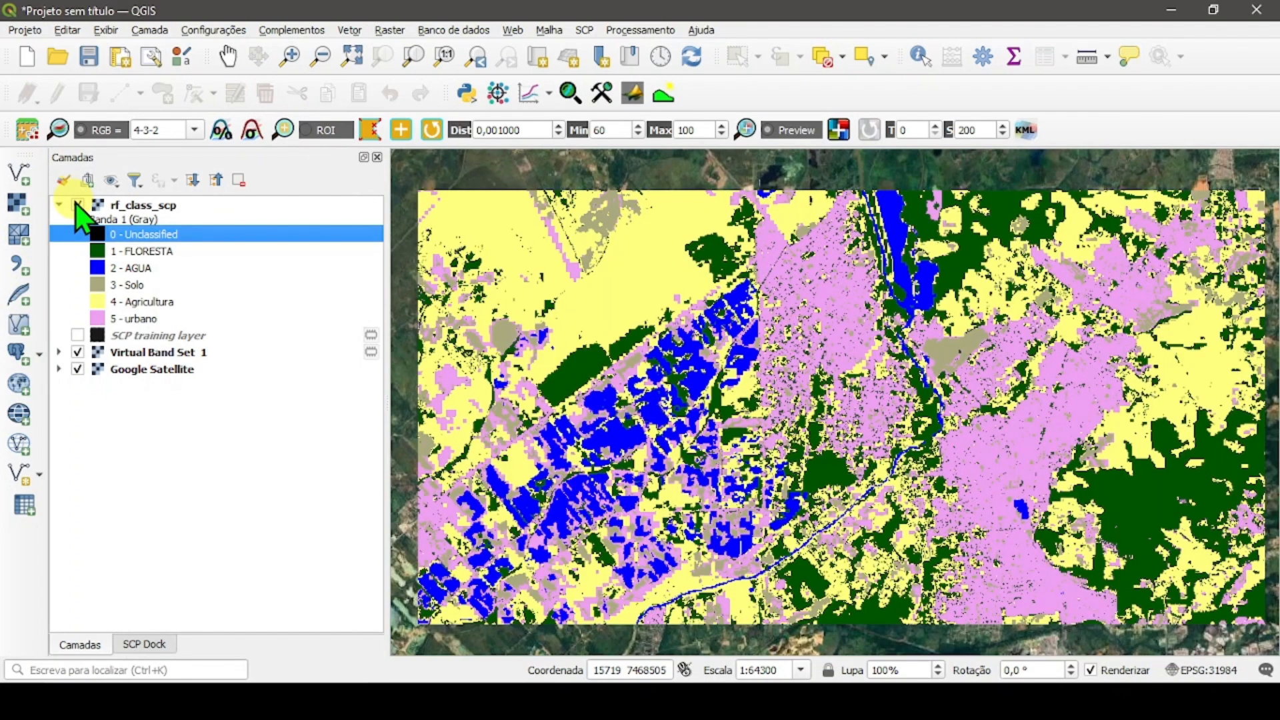
{"action": "left_click", "coordinate": [78, 205]}
{"action": "left_click", "coordinate": [77, 205]}
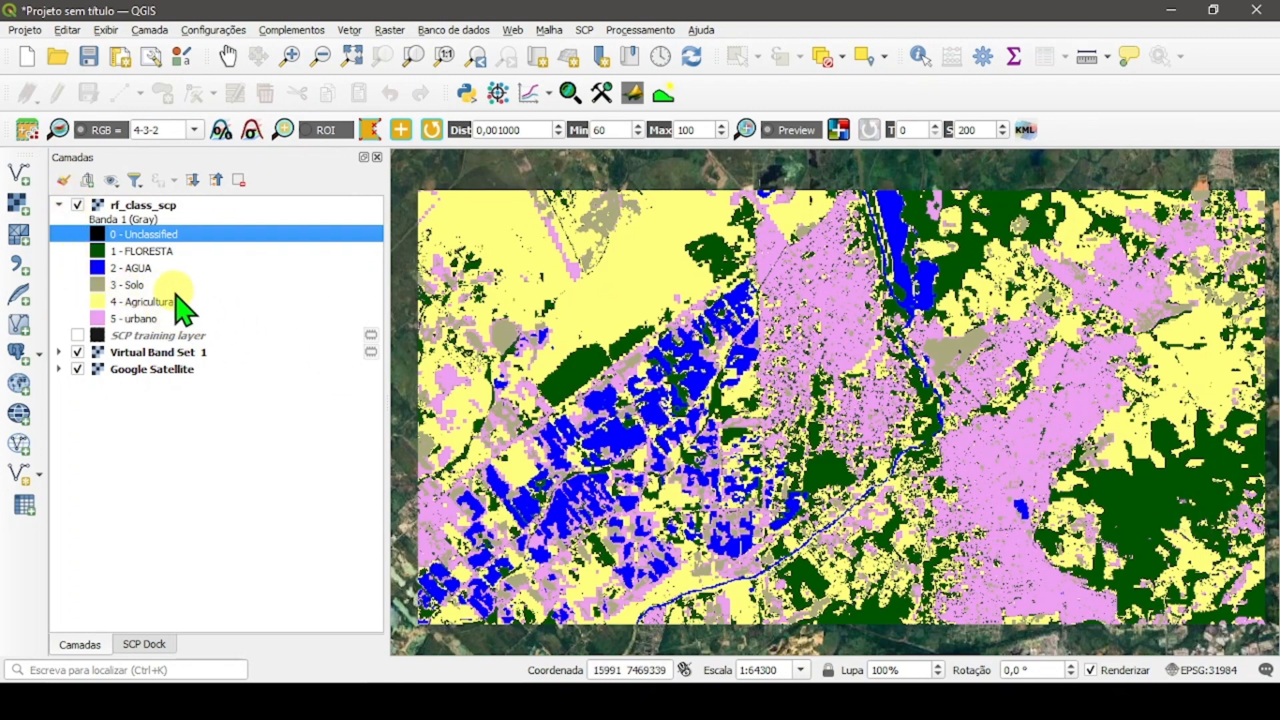
{"action": "left_click", "coordinate": [78, 205]}
{"action": "left_click", "coordinate": [78, 205]}
{"action": "left_click", "coordinate": [78, 206]}
{"action": "left_click", "coordinate": [78, 205]}
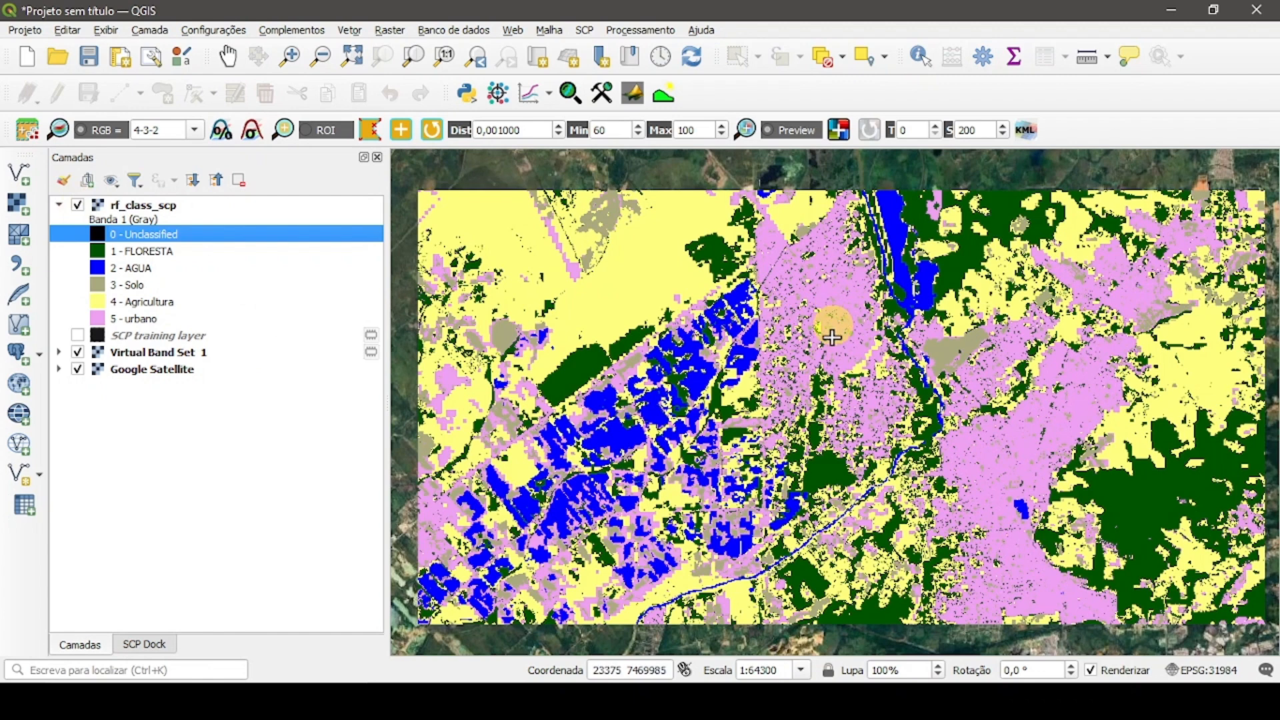
{"action": "left_click", "coordinate": [78, 205]}
{"action": "left_click", "coordinate": [78, 206]}
{"action": "left_click", "coordinate": [78, 205]}
{"action": "left_click", "coordinate": [78, 205]}
- Compare the classification with the band set image at close range around the lagoons and the forest patch
{"action": "scroll", "coordinate": [446, 415], "scroll_direction": "up", "scroll_amount": 1}
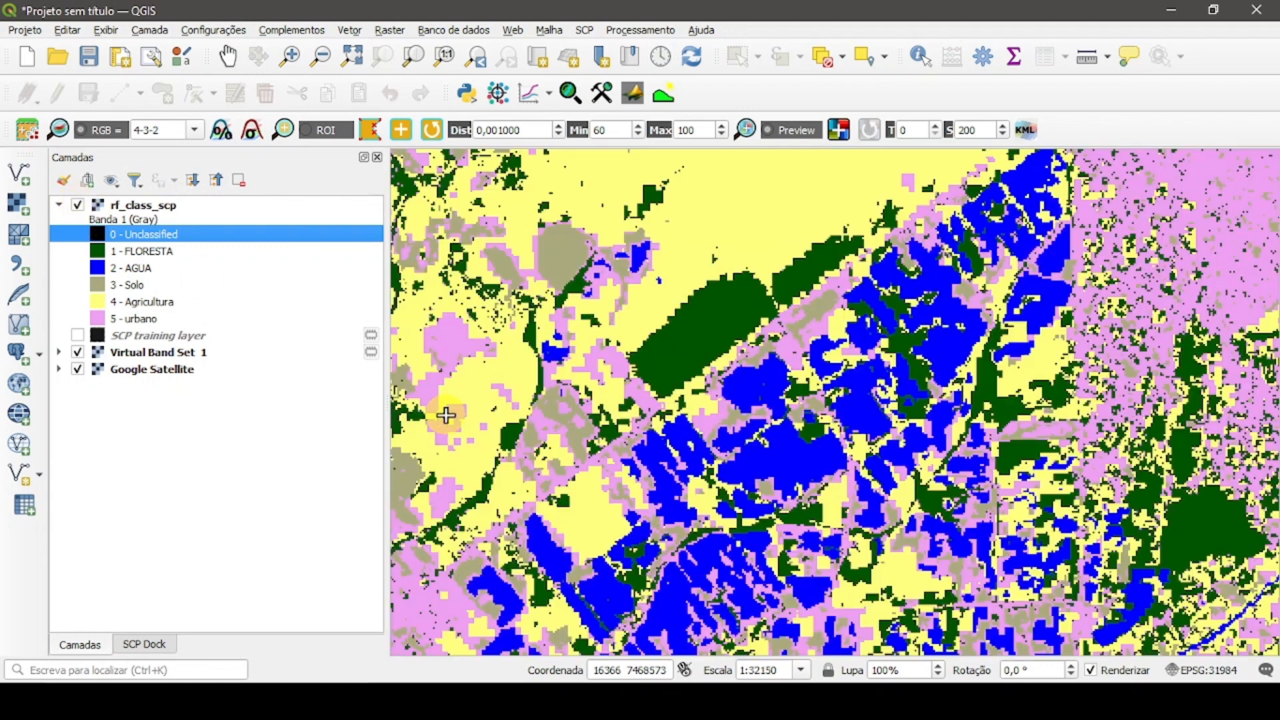
{"action": "scroll", "coordinate": [626, 445], "scroll_direction": "up", "scroll_amount": 1}
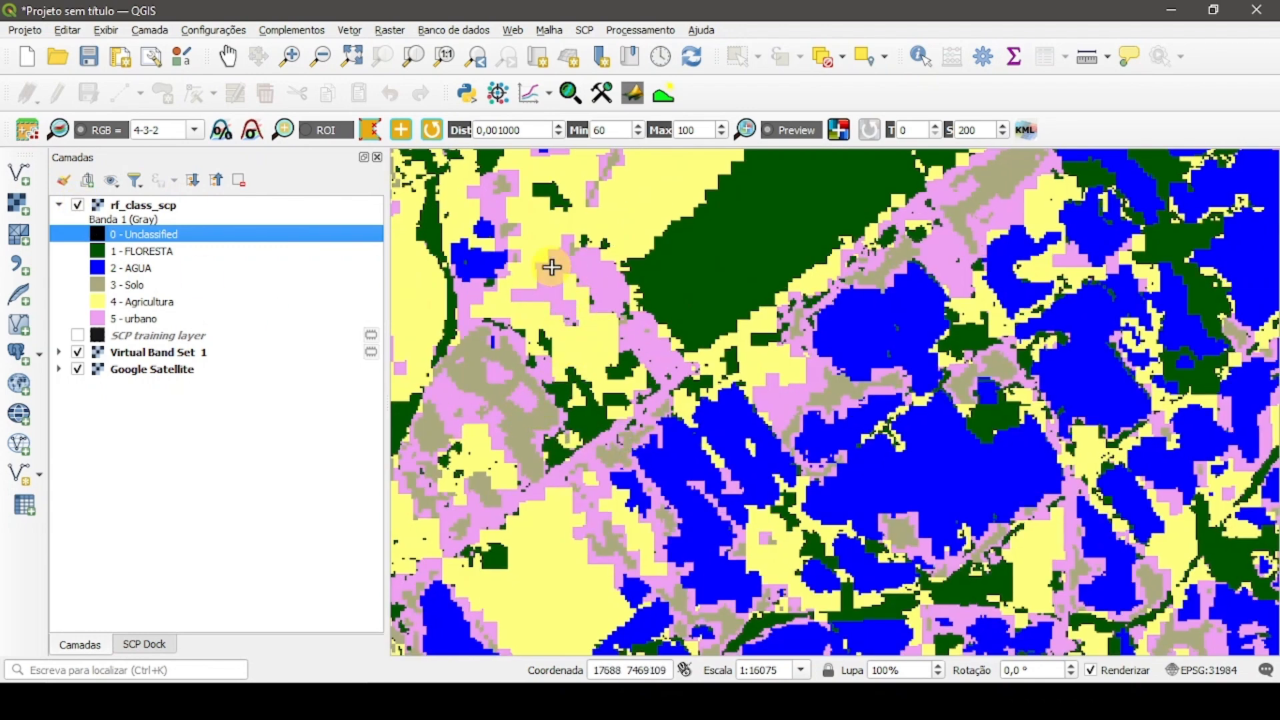
{"action": "left_click", "coordinate": [78, 206]}
{"action": "left_click", "coordinate": [78, 206]}
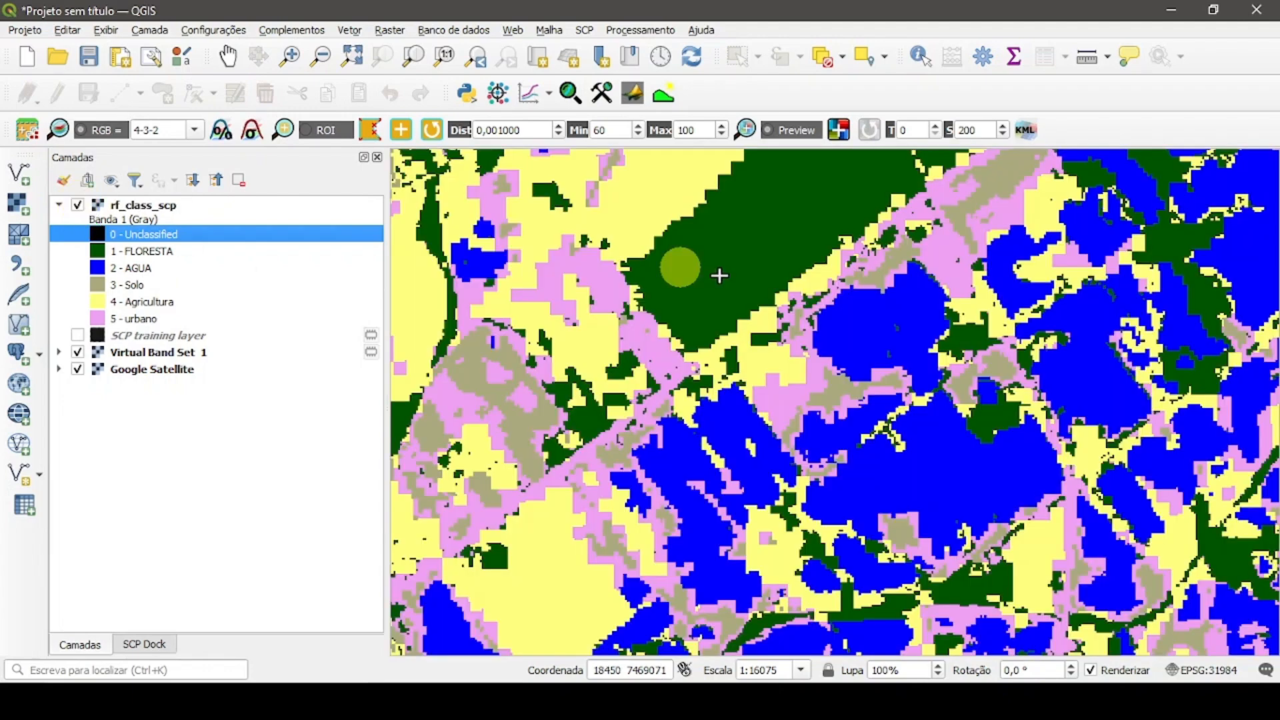
{"action": "left_click", "coordinate": [71, 204]}
{"action": "left_click", "coordinate": [78, 205]}
{"action": "left_click", "coordinate": [78, 205]}
{"action": "left_click", "coordinate": [78, 205]}
{"action": "left_click", "coordinate": [78, 206]}
{"action": "left_click", "coordinate": [78, 205]}
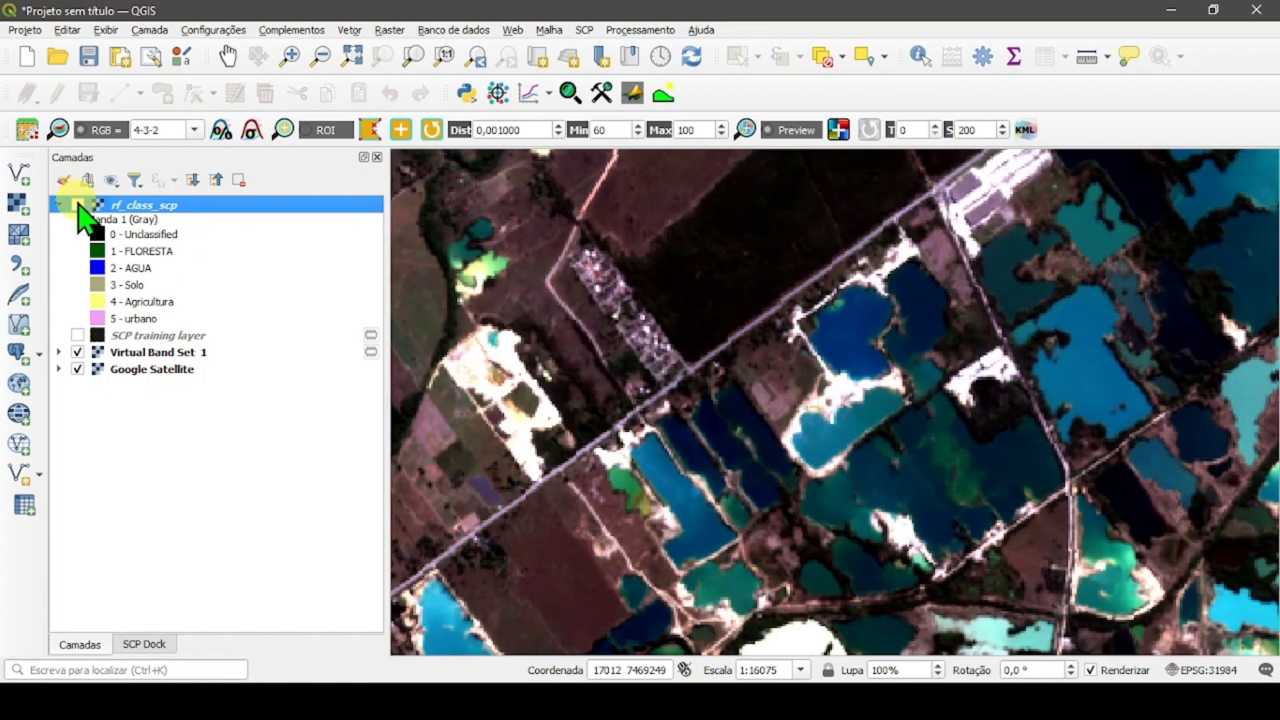
{"action": "double_click", "coordinate": [80, 206]}
{"action": "left_click", "coordinate": [1142, 52]}
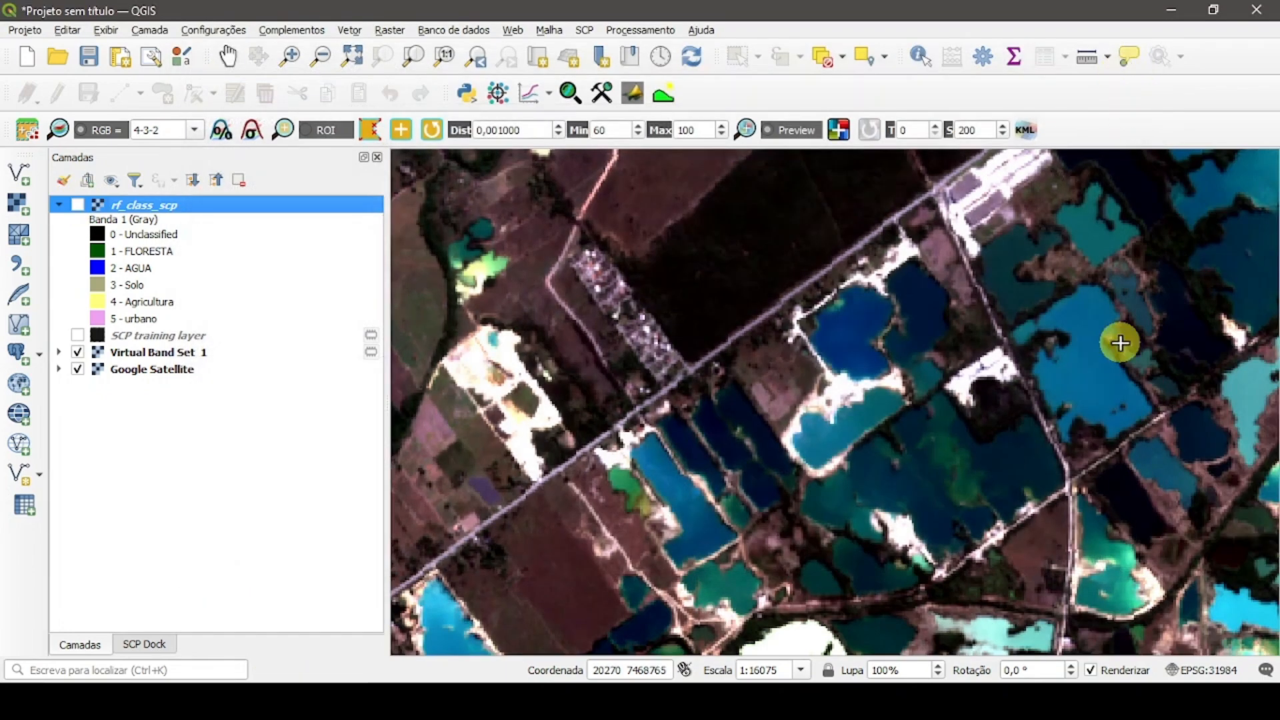
- Return to the wider scene and check the classified urban, water and agriculture areas against the band set image by toggling rf_class_scp
{"action": "scroll", "coordinate": [1119, 343], "scroll_direction": "down", "scroll_amount": 2}
{"action": "left_click_drag", "start_coordinate": [1114, 345], "coordinate": [760, 362]}
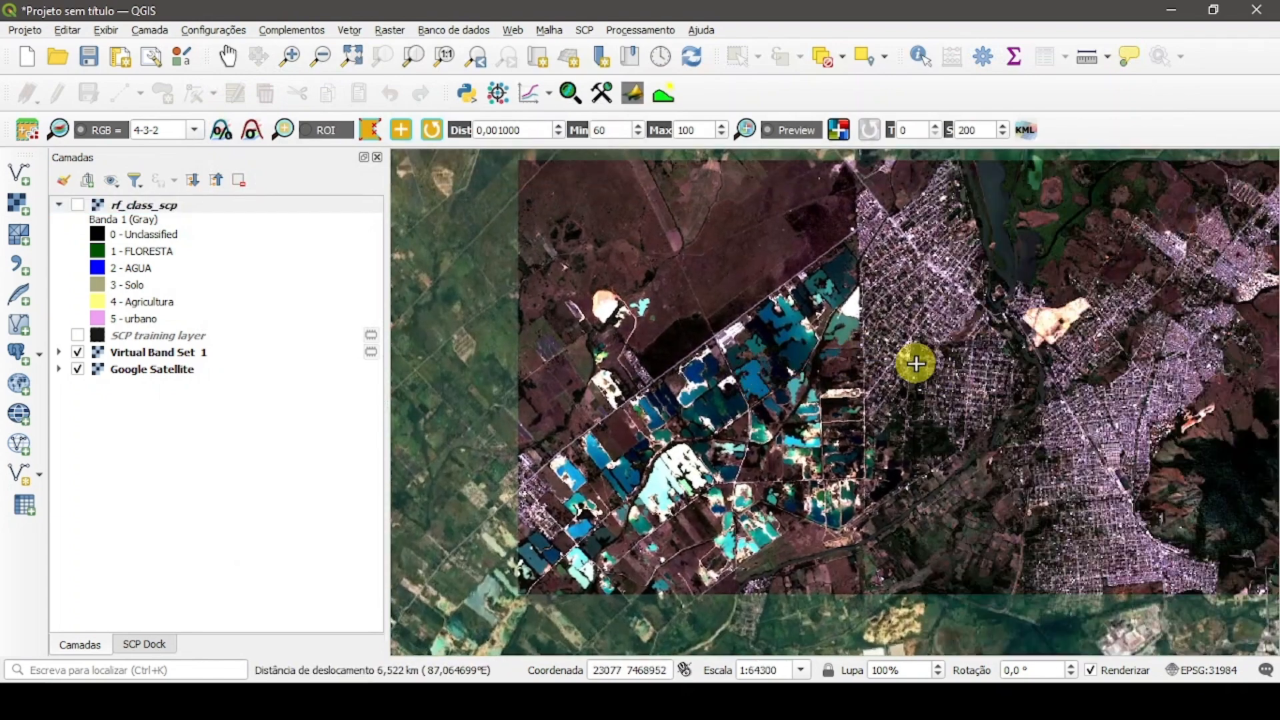
{"action": "left_click", "coordinate": [78, 205]}
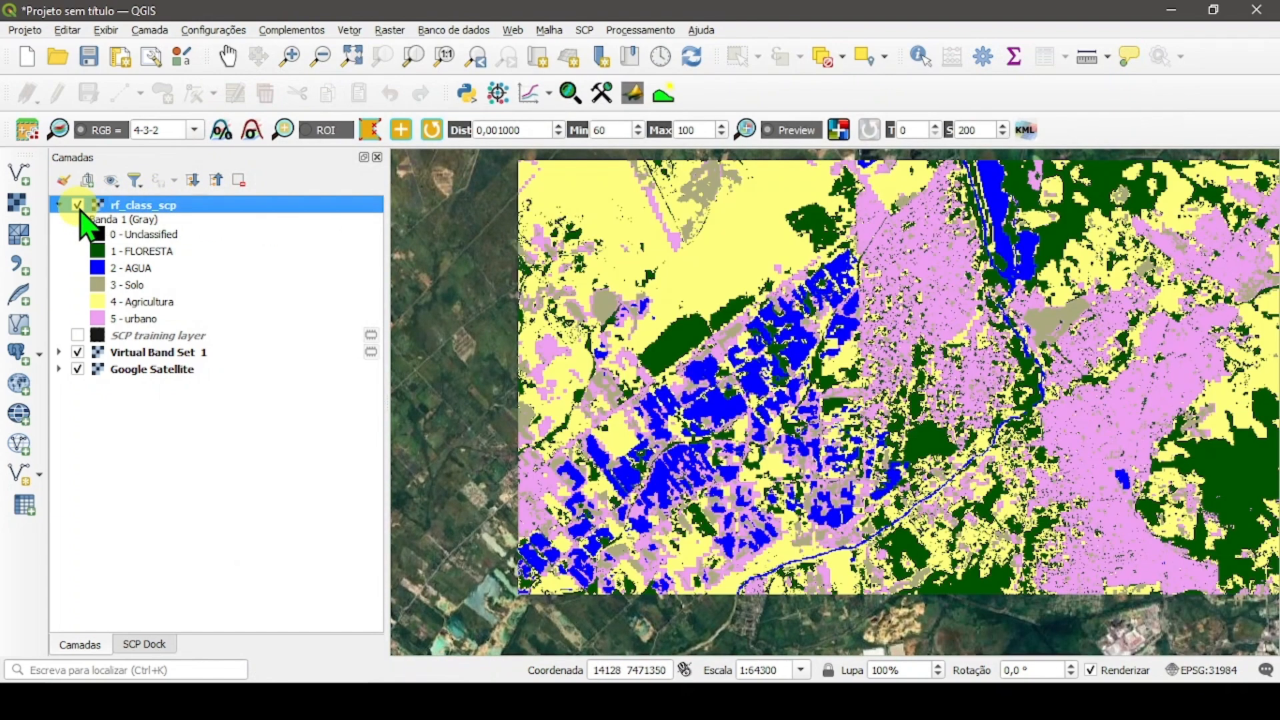
{"action": "left_click_drag", "start_coordinate": [814, 364], "coordinate": [756, 411]}
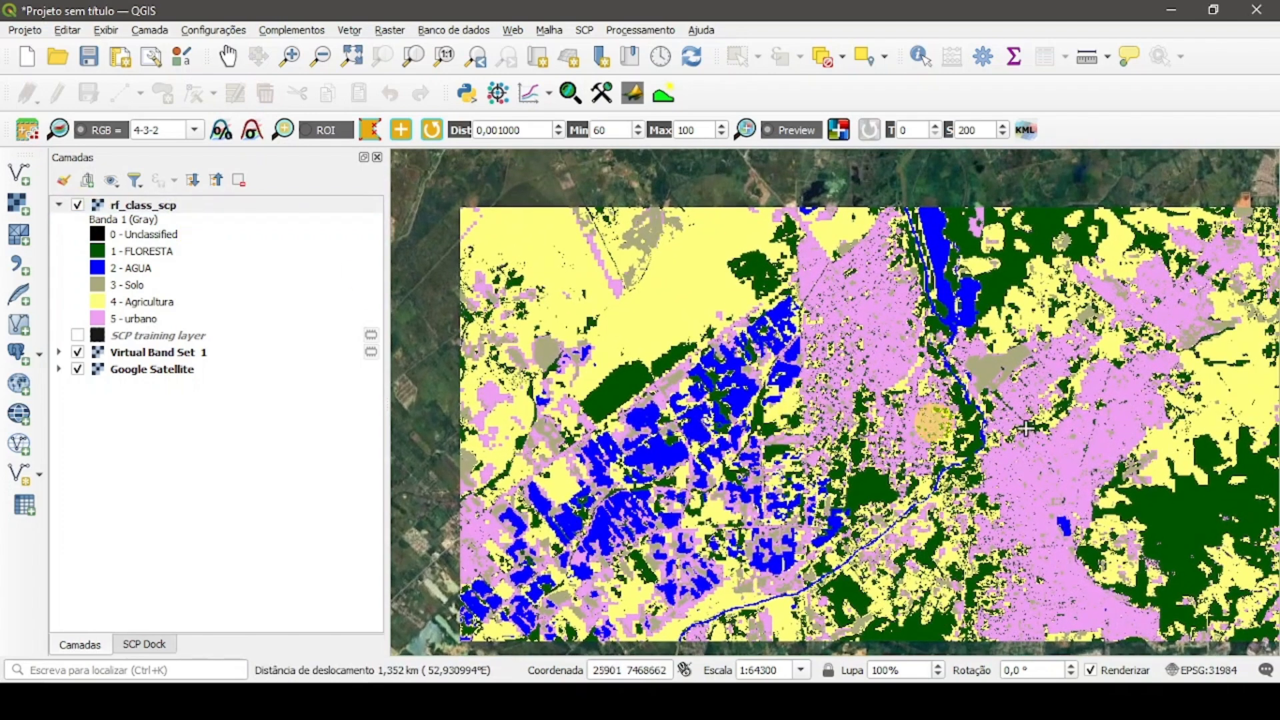
{"action": "left_click", "coordinate": [82, 206]}
{"action": "left_click", "coordinate": [78, 205]}
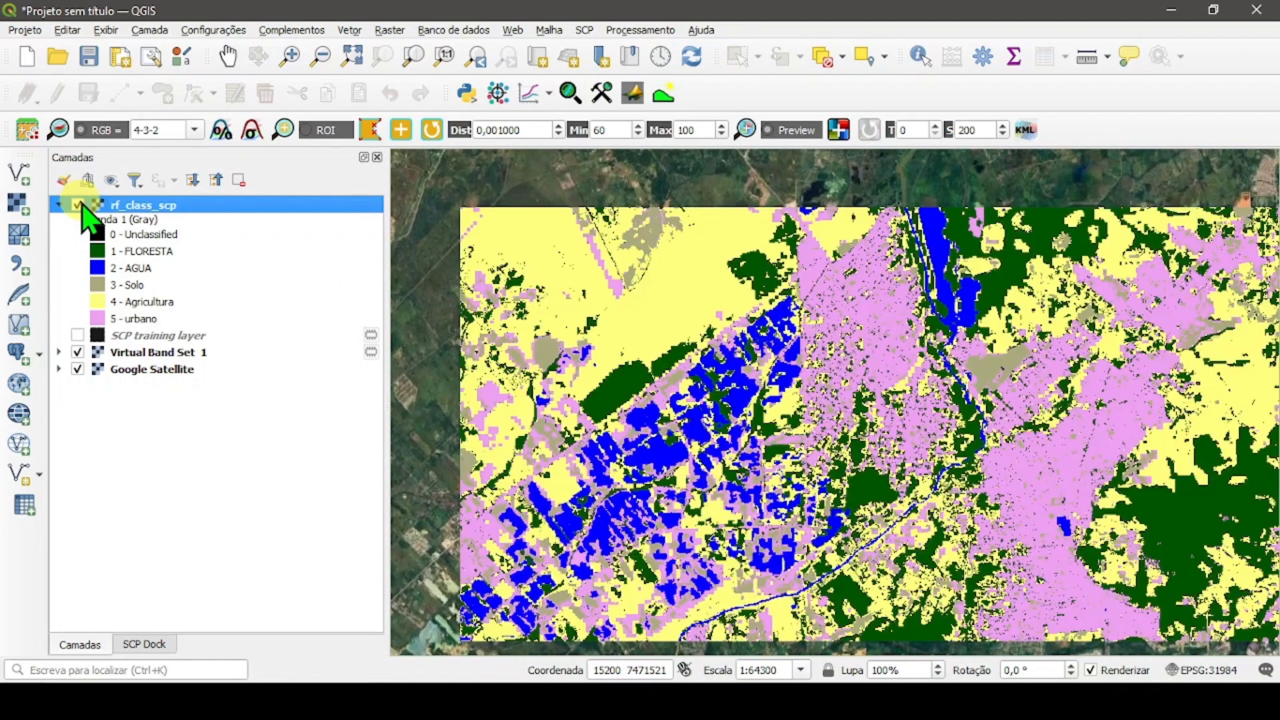
{"action": "left_click", "coordinate": [78, 205]}
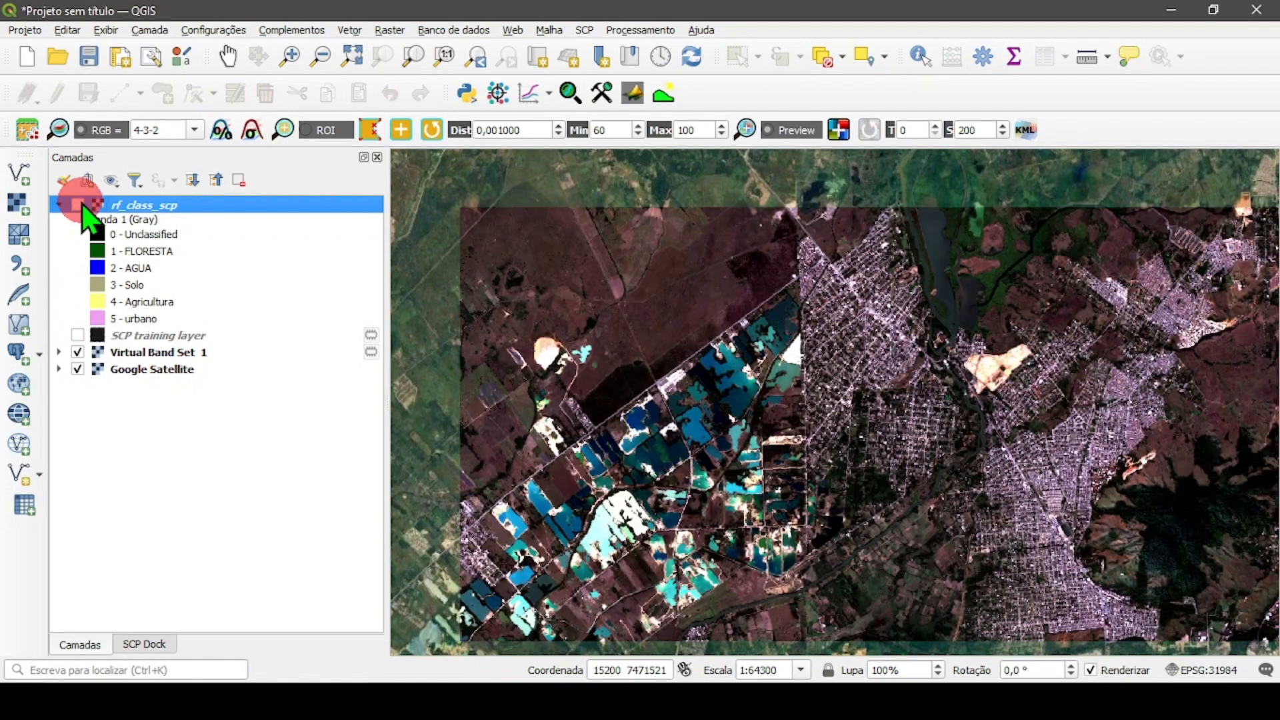
{"action": "left_click", "coordinate": [78, 205]}
{"action": "left_click", "coordinate": [78, 205]}
{"action": "left_click", "coordinate": [78, 205]}
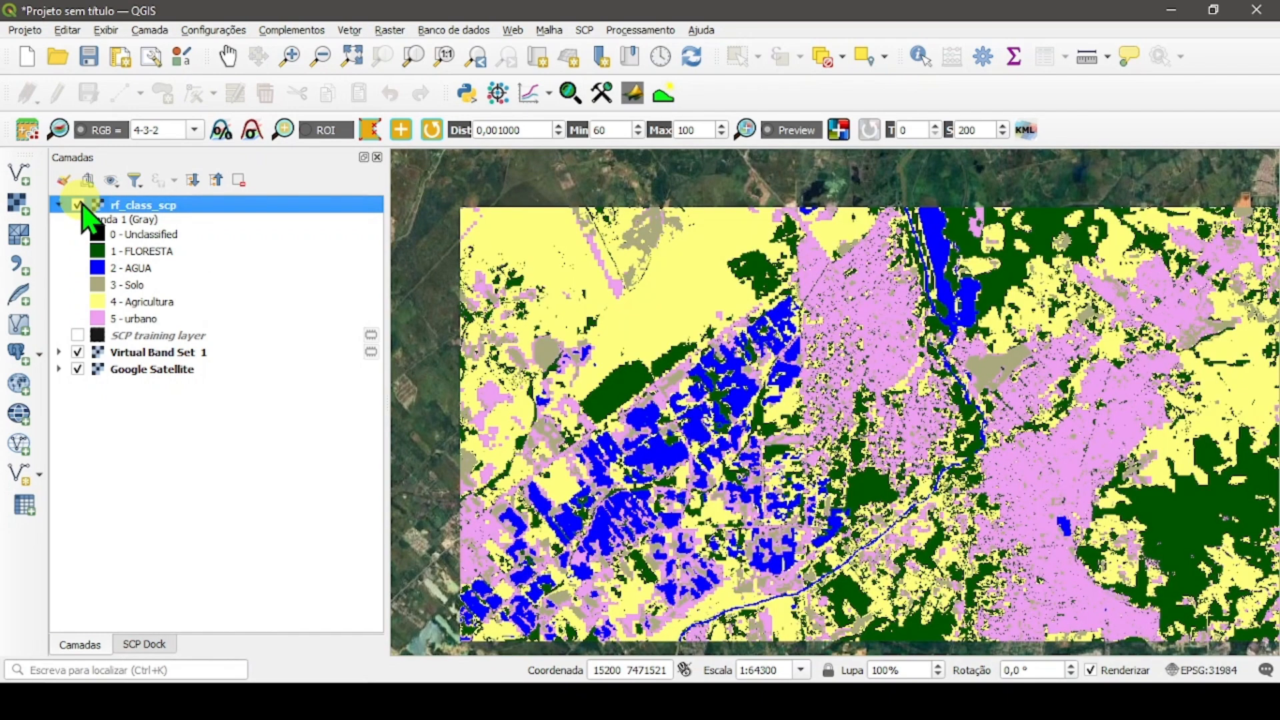
{"action": "left_click", "coordinate": [79, 204]}
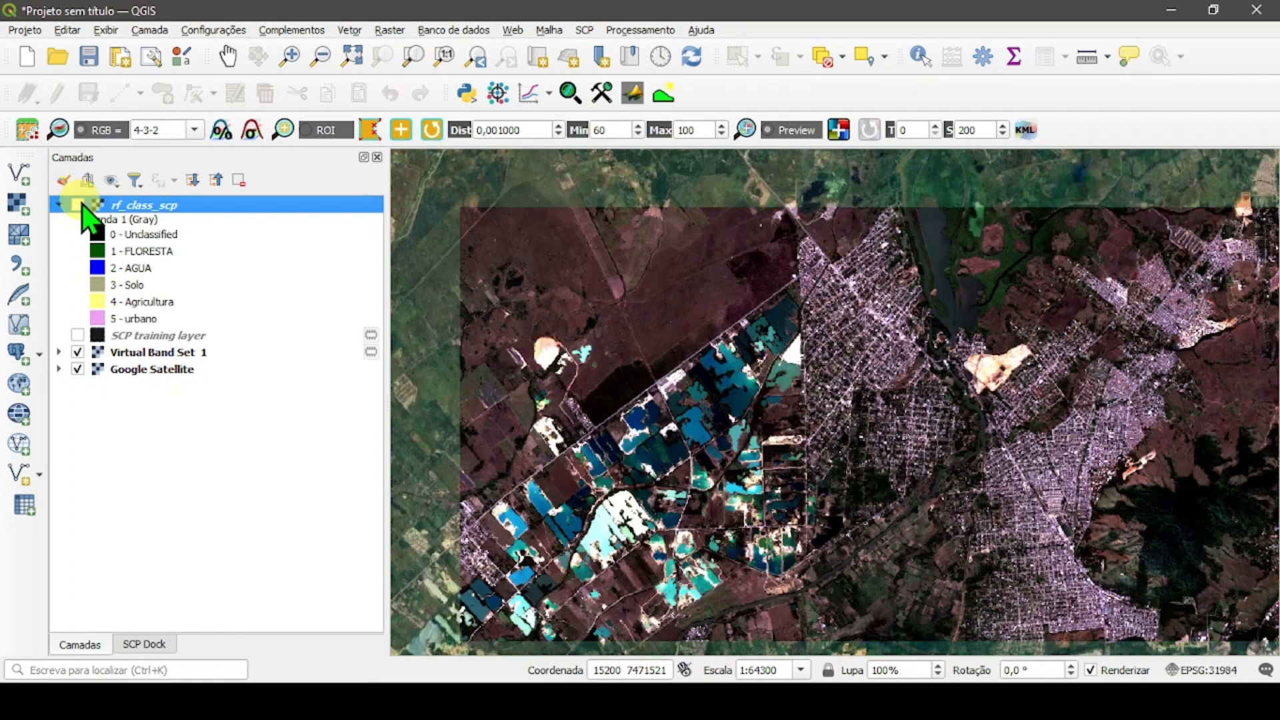
{"action": "left_click", "coordinate": [79, 204]}
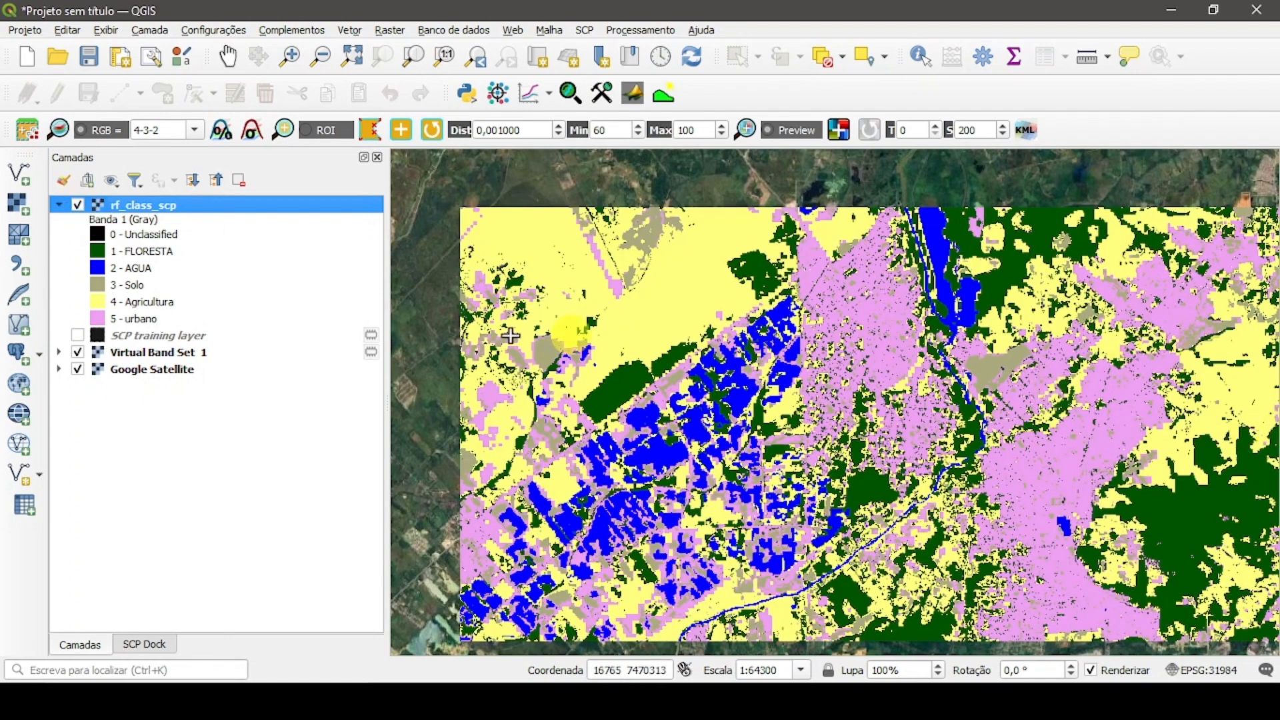
{"action": "left_click", "coordinate": [78, 204]}
{"action": "left_click", "coordinate": [78, 205]}
{"action": "left_click", "coordinate": [78, 205]}
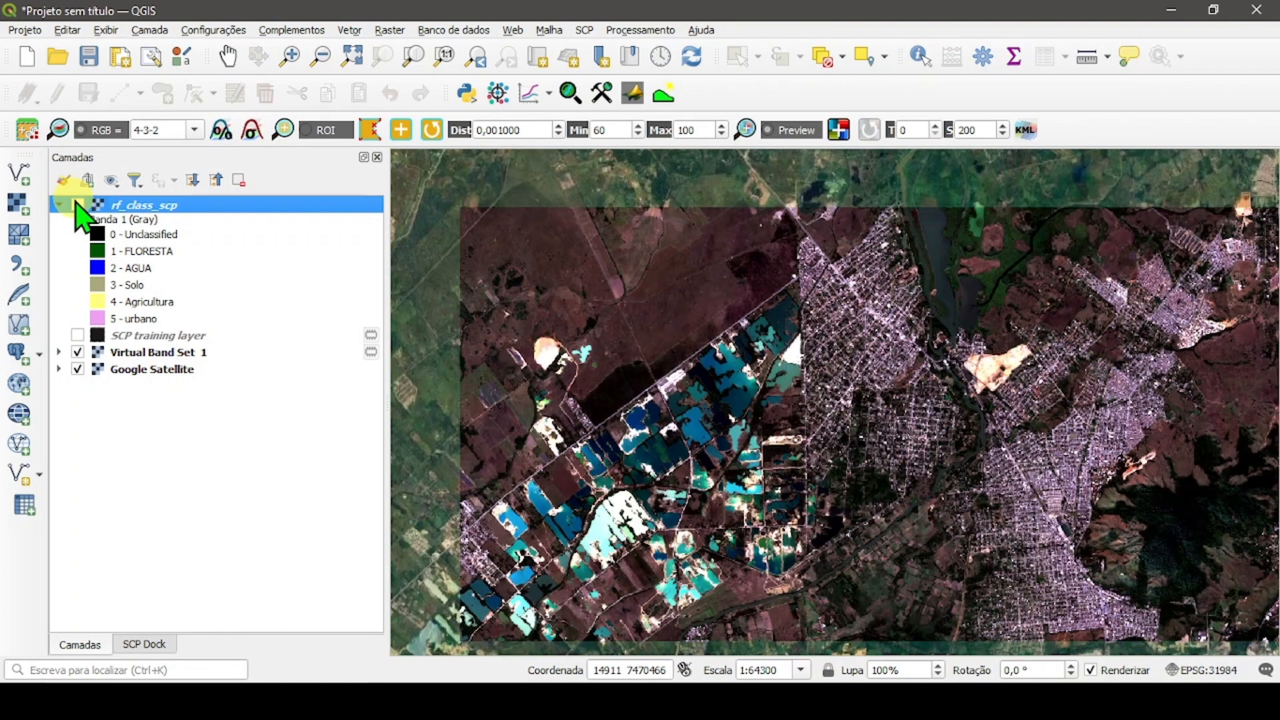
- Toggle rf_class_scp over the band set image once more and leave the classification shown across its full extent
{"action": "left_click", "coordinate": [78, 204]}
{"action": "left_click", "coordinate": [78, 205]}
{"action": "left_click", "coordinate": [78, 204]}
{"action": "left_click_drag", "start_coordinate": [662, 294], "coordinate": [534, 275]}
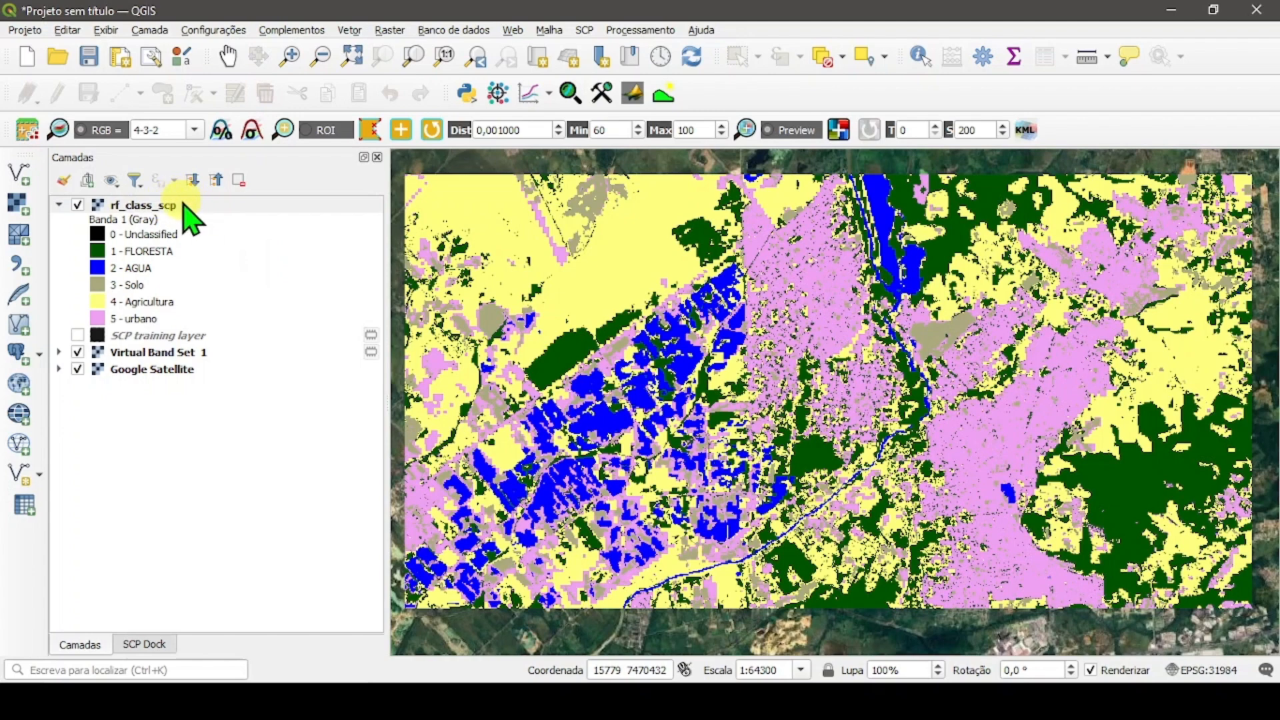
- Open the Semi-Automatic Classification Plugin's Classification to vector postprocessing tool
{"action": "left_click", "coordinate": [141, 644]}
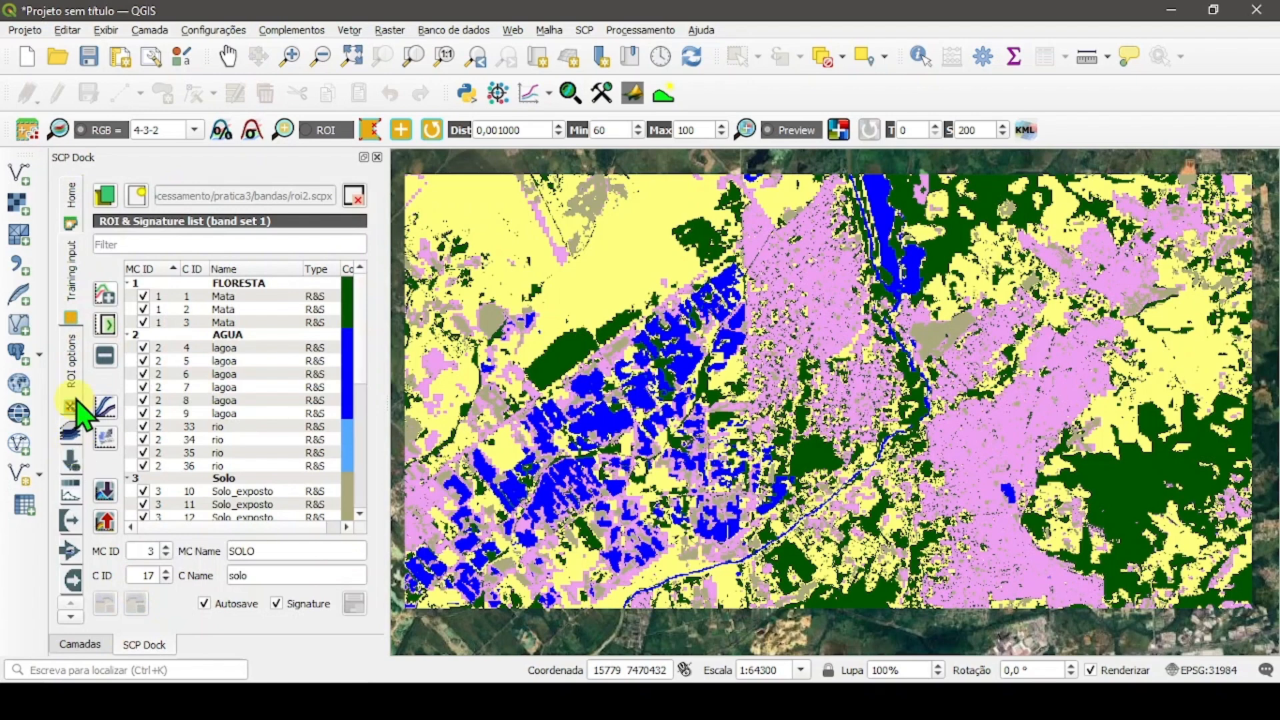
{"action": "left_click", "coordinate": [26, 131]}
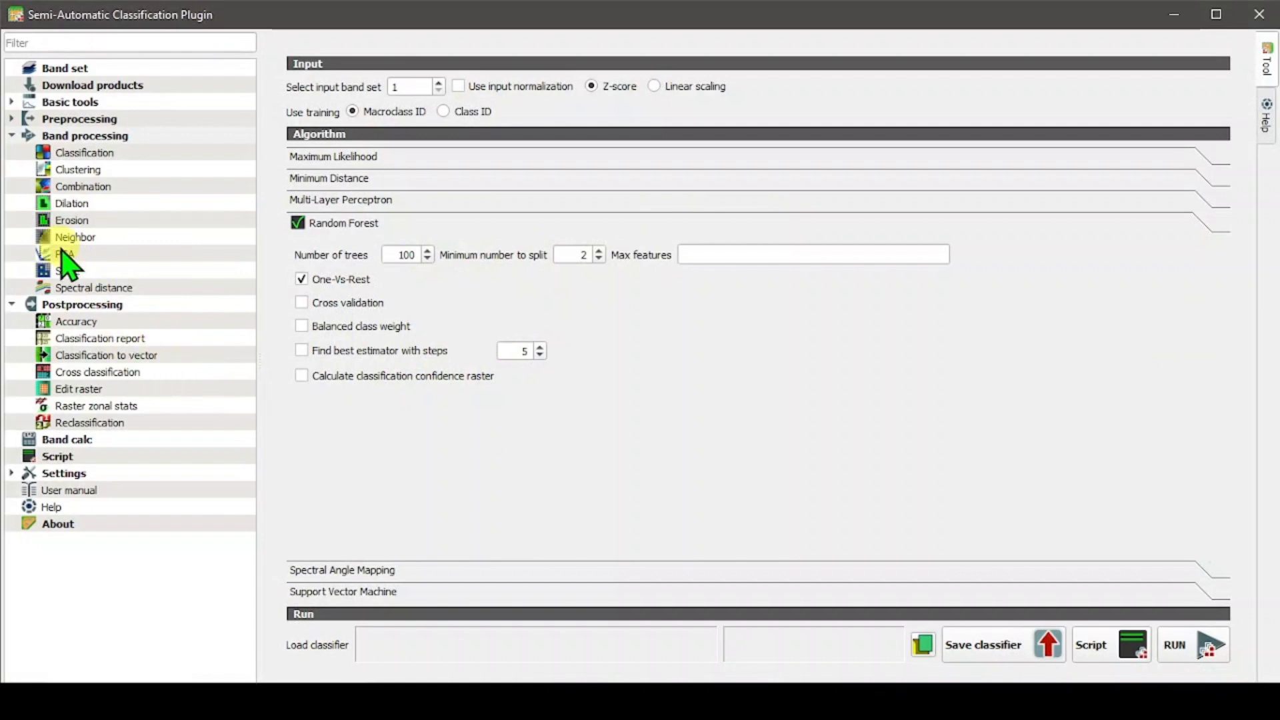
{"action": "left_click", "coordinate": [12, 100]}
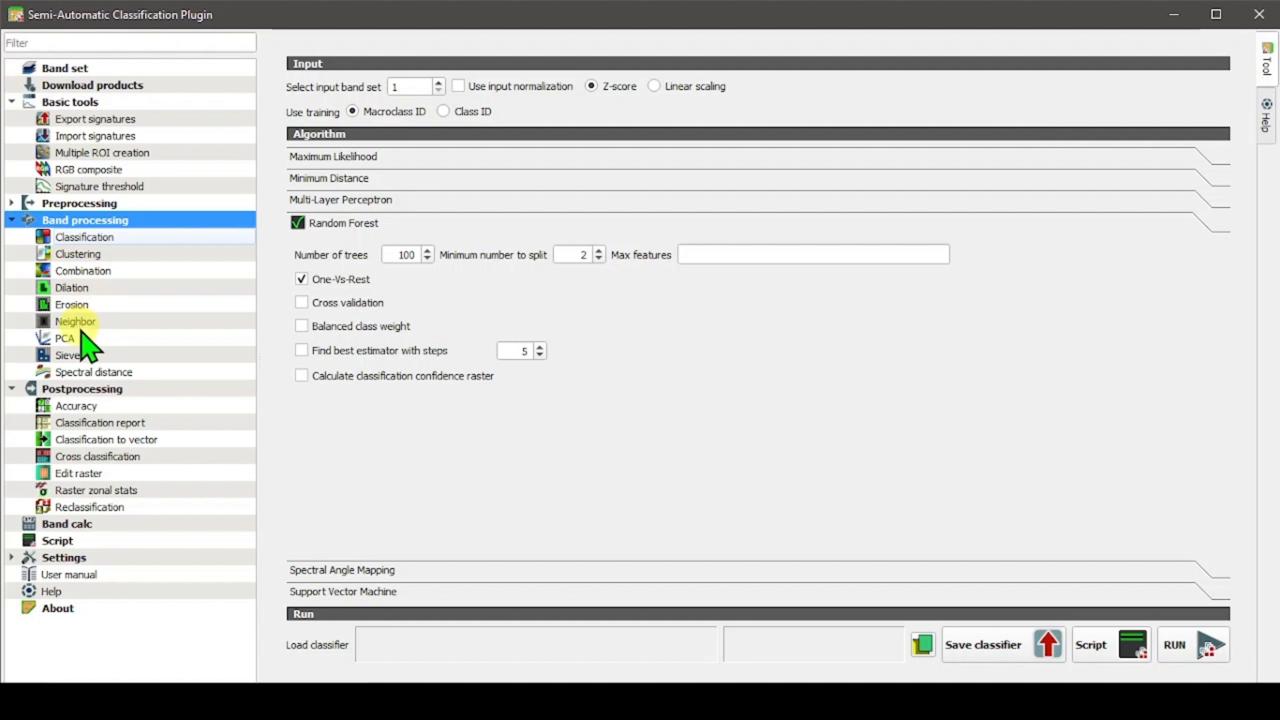
{"action": "left_click", "coordinate": [139, 460]}
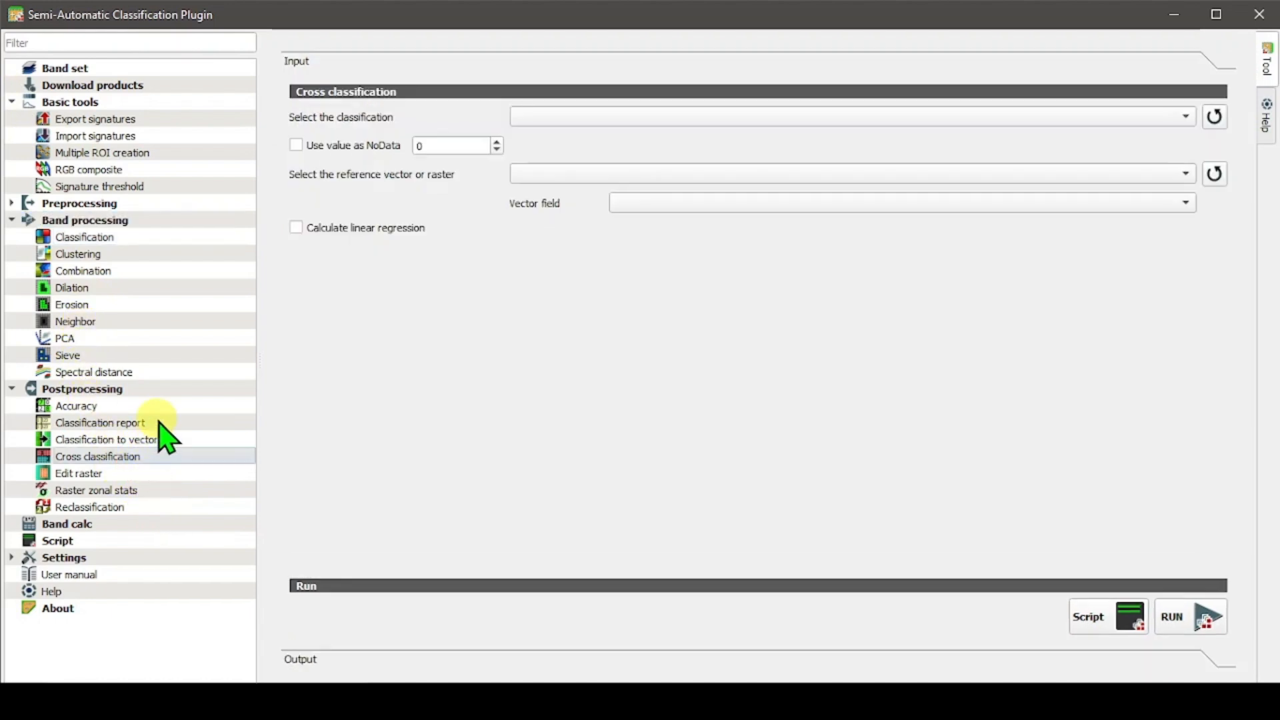
{"action": "left_click", "coordinate": [157, 422]}
{"action": "left_click", "coordinate": [143, 440]}
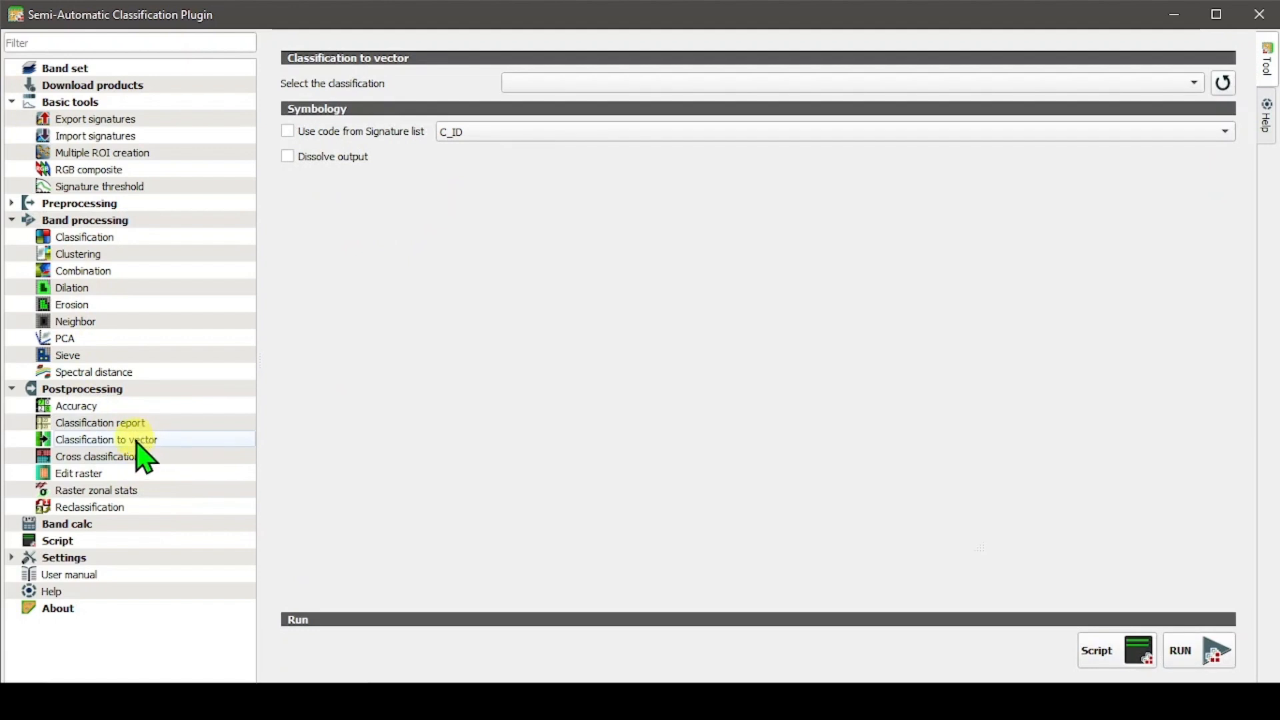
- Refresh the available classifications, select rf_class_scp as the input, set the symbology code to MC_ID and enable Dissolve output
{"action": "left_click", "coordinate": [1193, 84]}
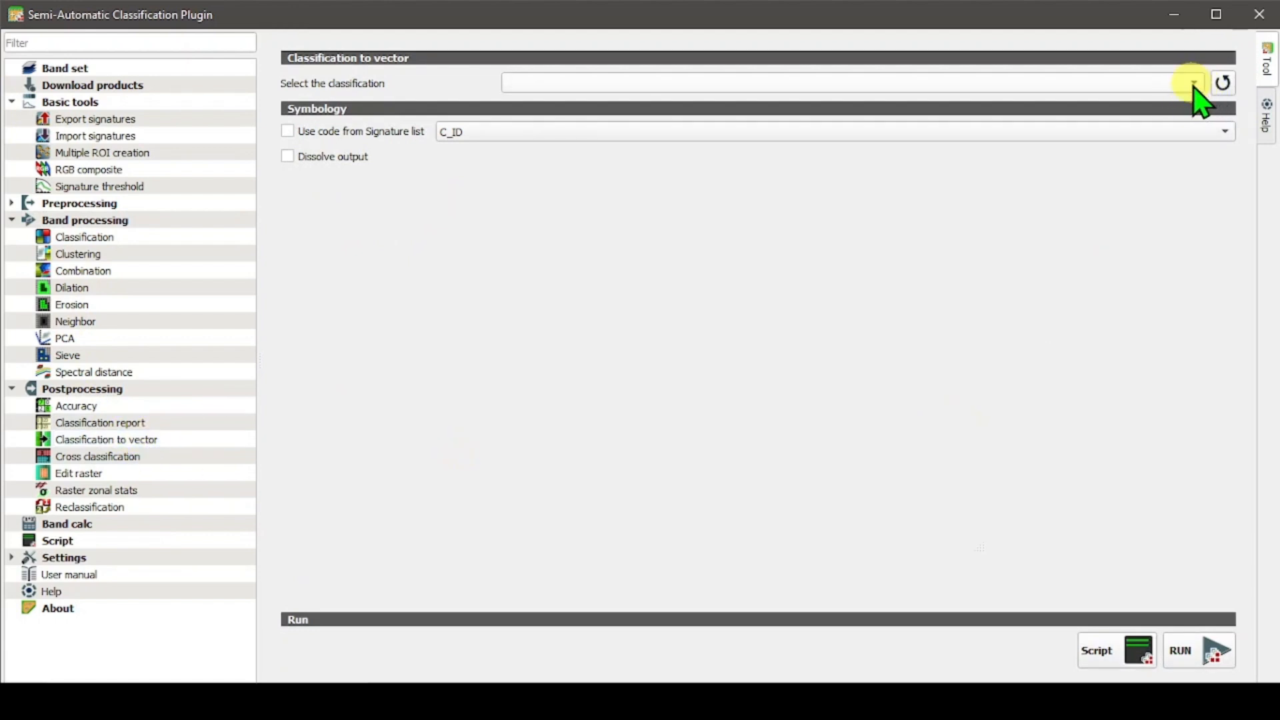
{"action": "left_click", "coordinate": [1224, 84]}
{"action": "left_click", "coordinate": [1115, 83]}
{"action": "left_click", "coordinate": [962, 102]}
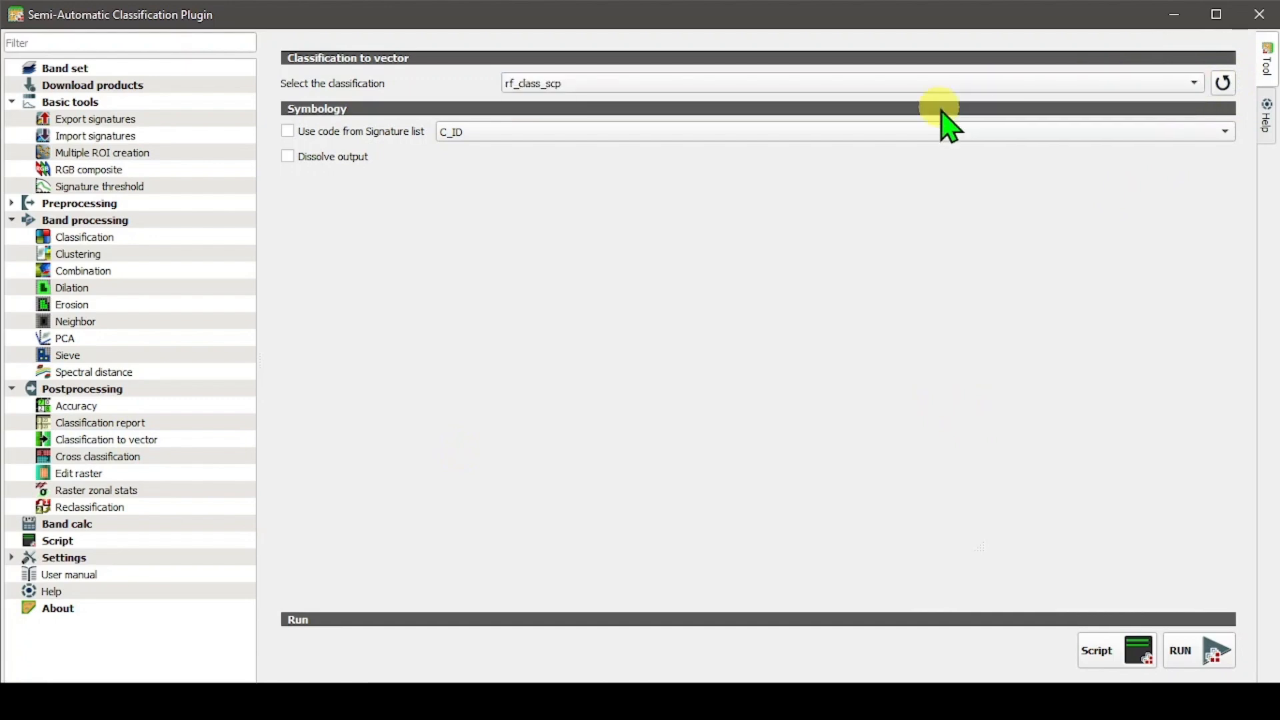
{"action": "left_click", "coordinate": [474, 134]}
{"action": "left_click", "coordinate": [464, 149]}
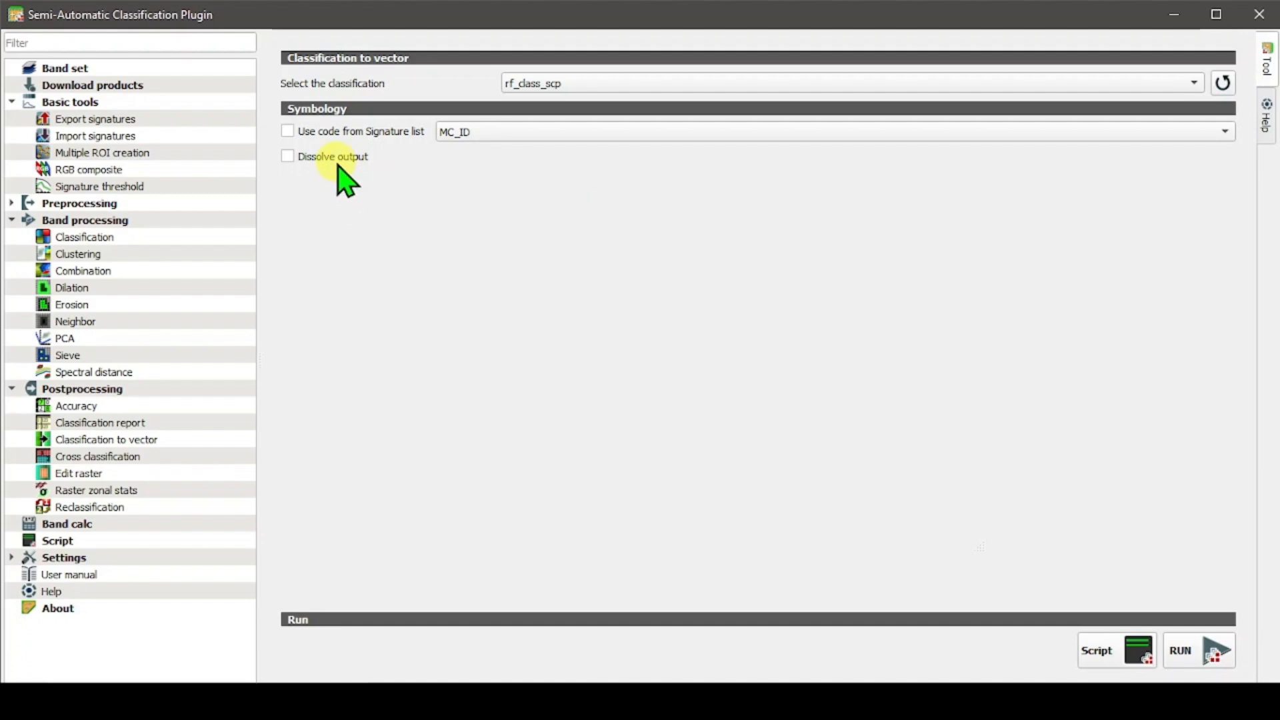
{"action": "left_click", "coordinate": [344, 179]}
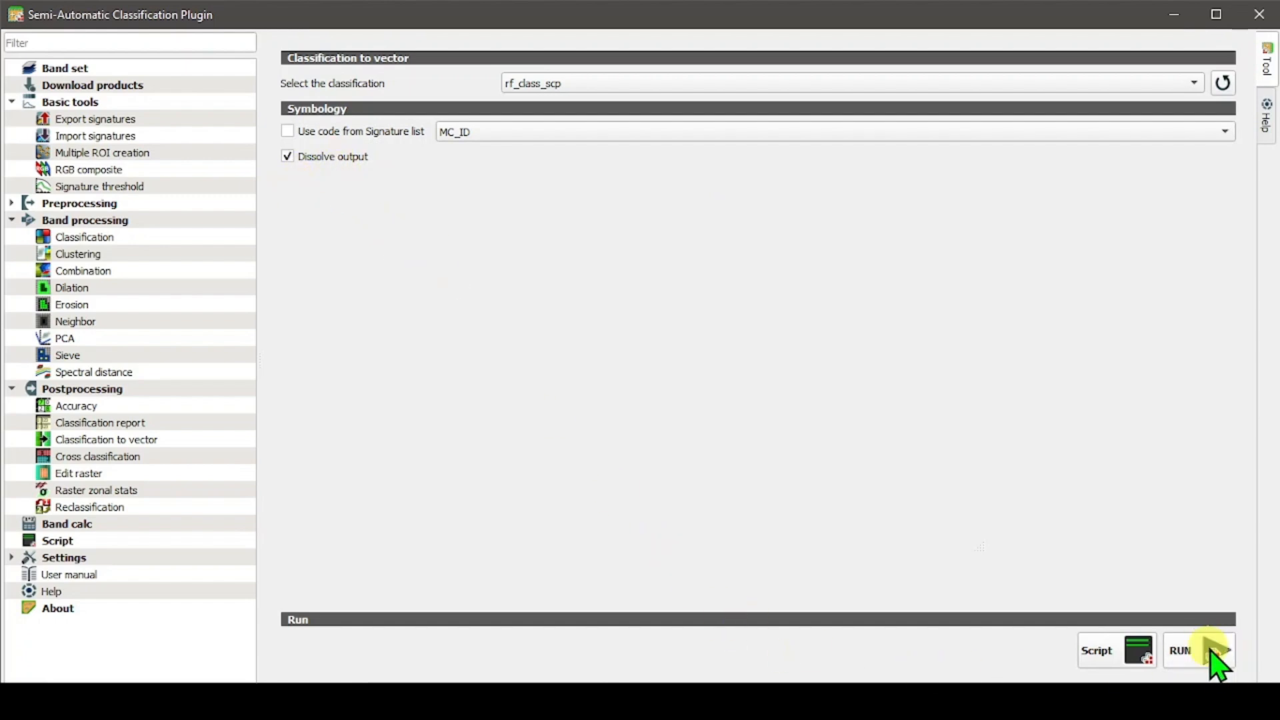
- Run the vector conversion, saving the output as rf_class_scp in GeoPackage format in the bandas folder, and return to the map
{"action": "left_click", "coordinate": [1217, 660]}
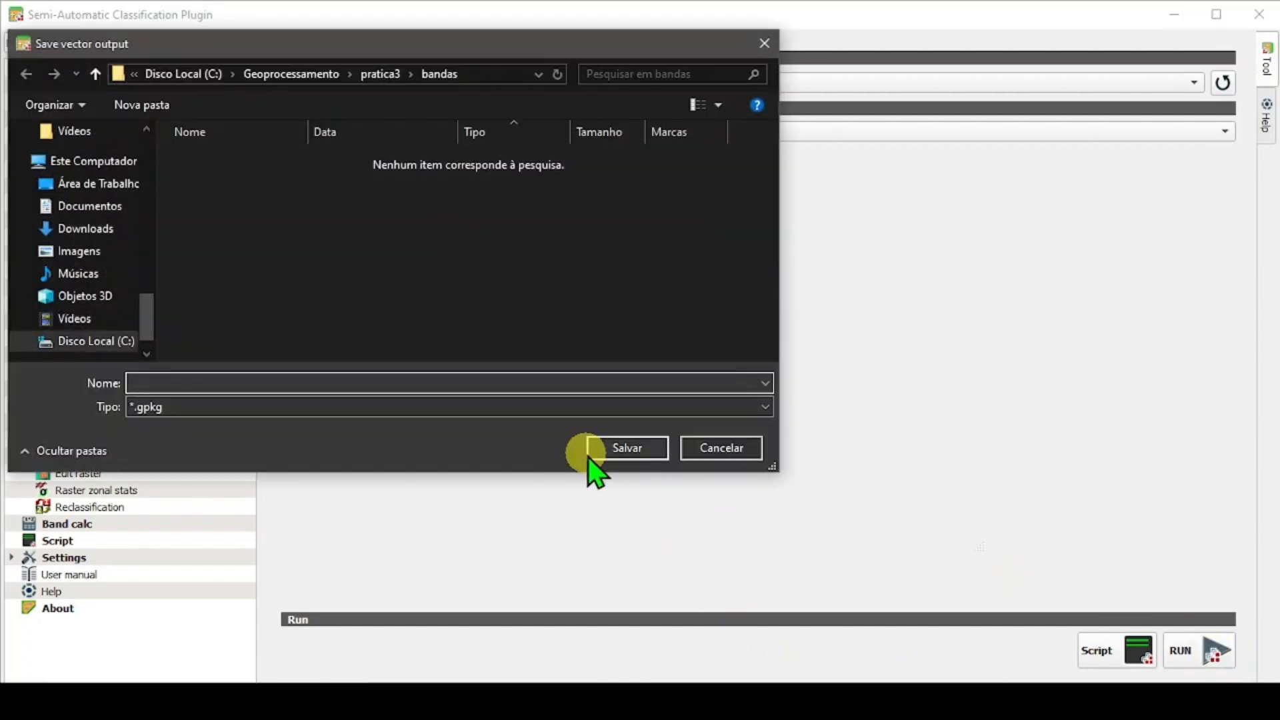
{"action": "left_click", "coordinate": [311, 412]}
{"action": "left_click", "coordinate": [310, 412]}
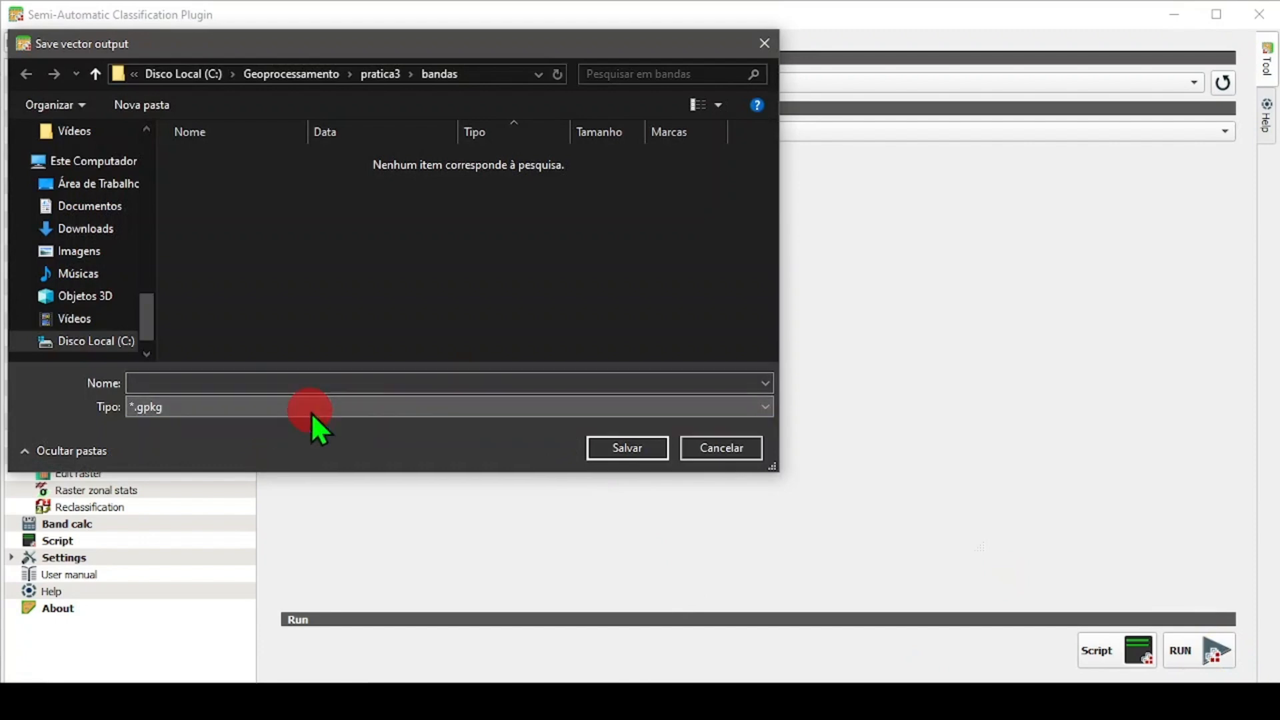
{"action": "left_click", "coordinate": [291, 379]}
{"action": "type", "text": "rf_class_scp"}
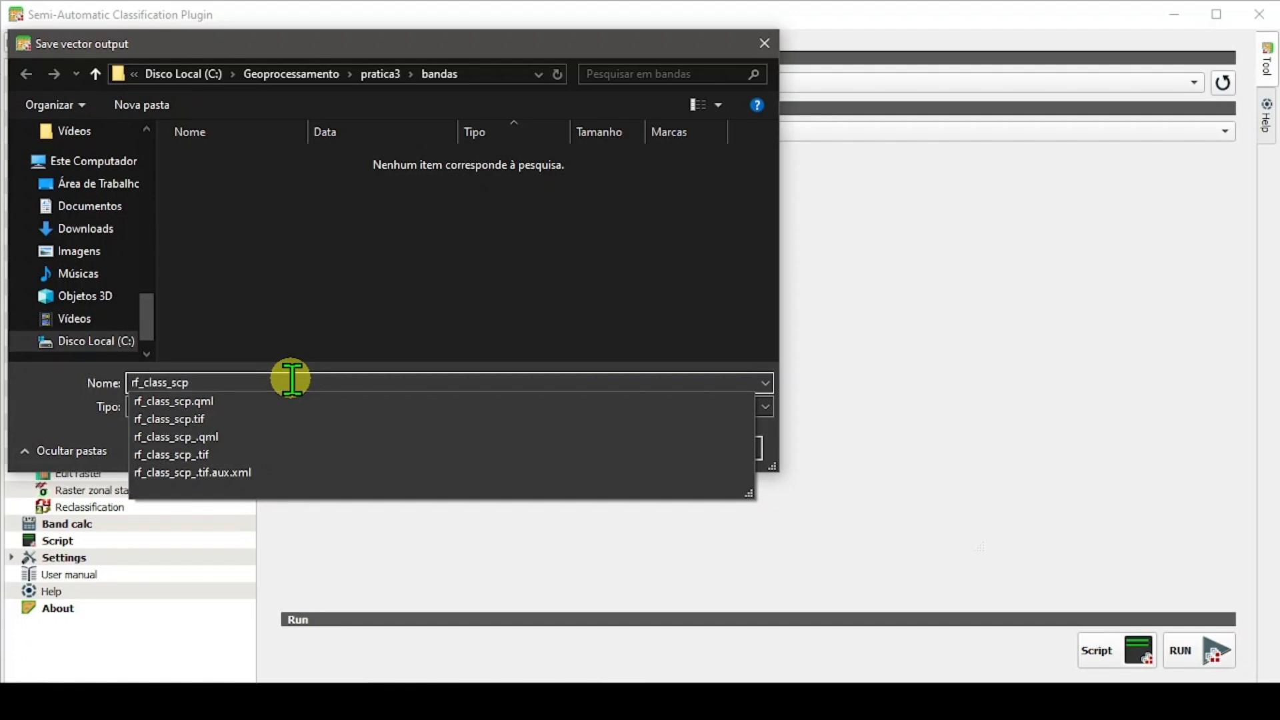
{"action": "key", "text": "Return"}
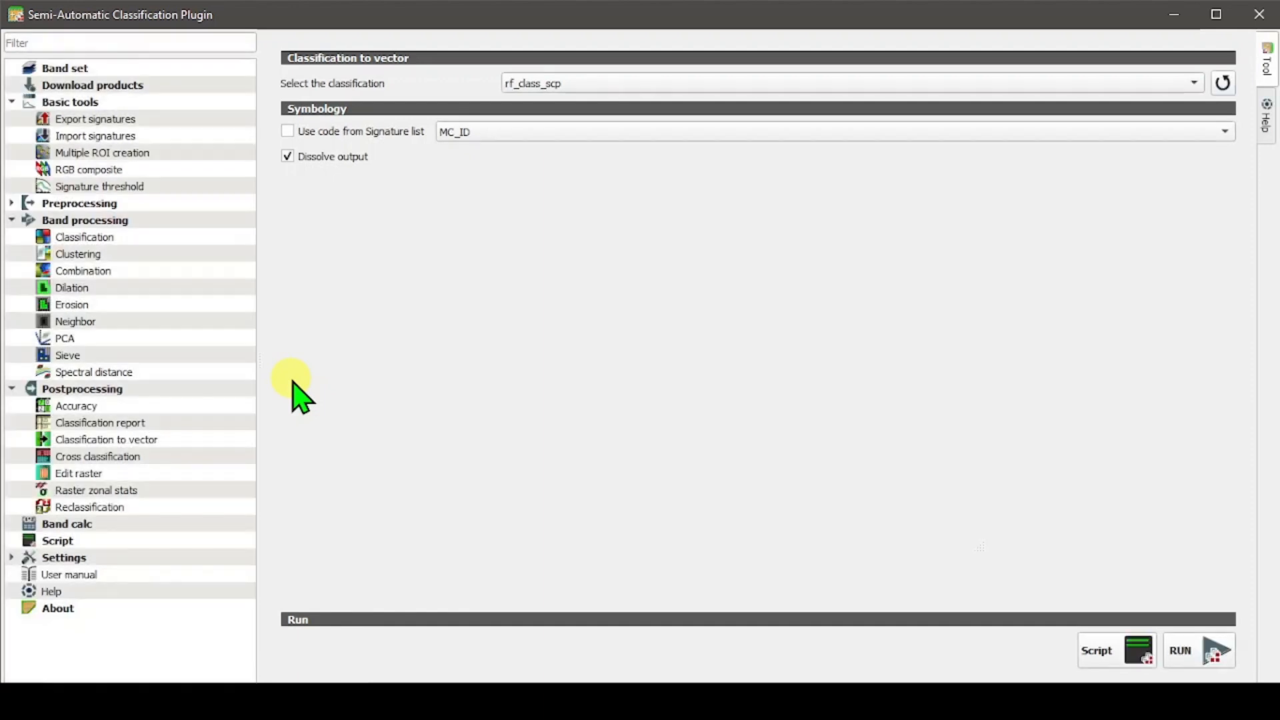
{"action": "left_click", "coordinate": [1175, 13]}
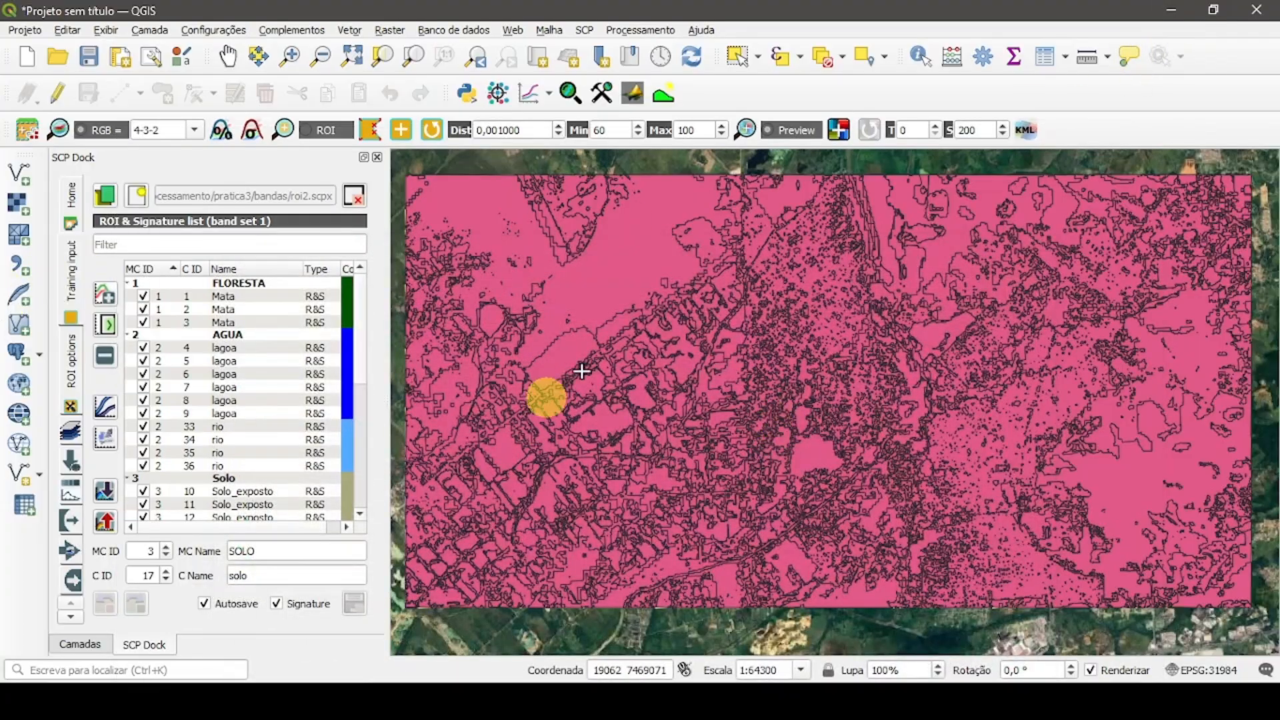
- Examine the DN class values in the attribute table of the rf_class_scp vector layer, and close the table
{"action": "left_click", "coordinate": [70, 645]}
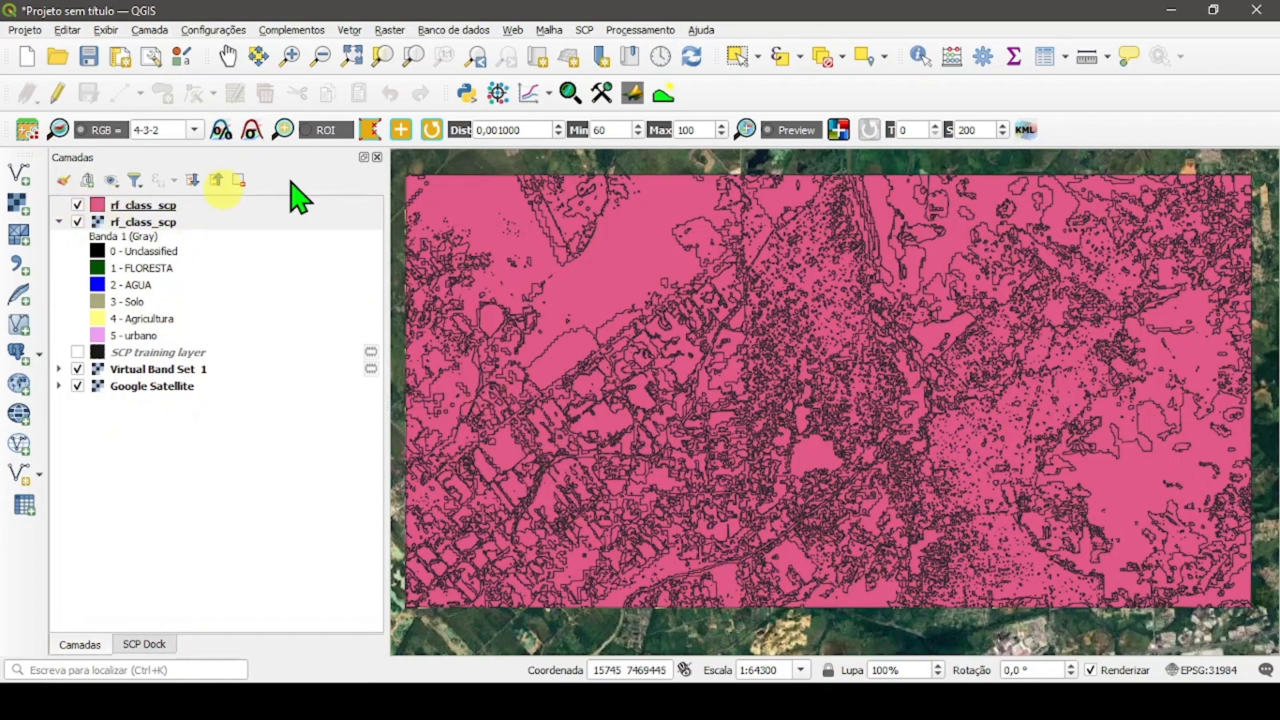
{"action": "left_click", "coordinate": [1044, 57]}
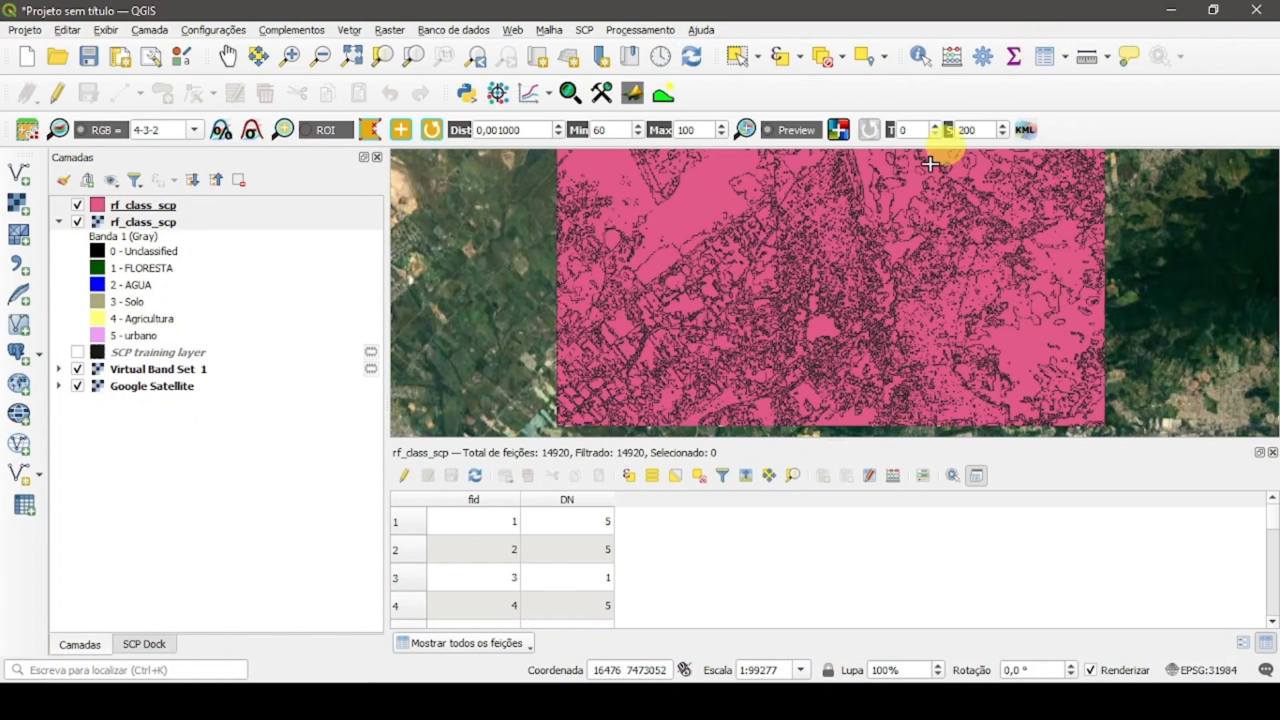
{"action": "scroll", "coordinate": [582, 572], "scroll_direction": "down", "scroll_amount": 5}
{"action": "scroll", "coordinate": [582, 572], "scroll_direction": "up", "scroll_amount": 5}
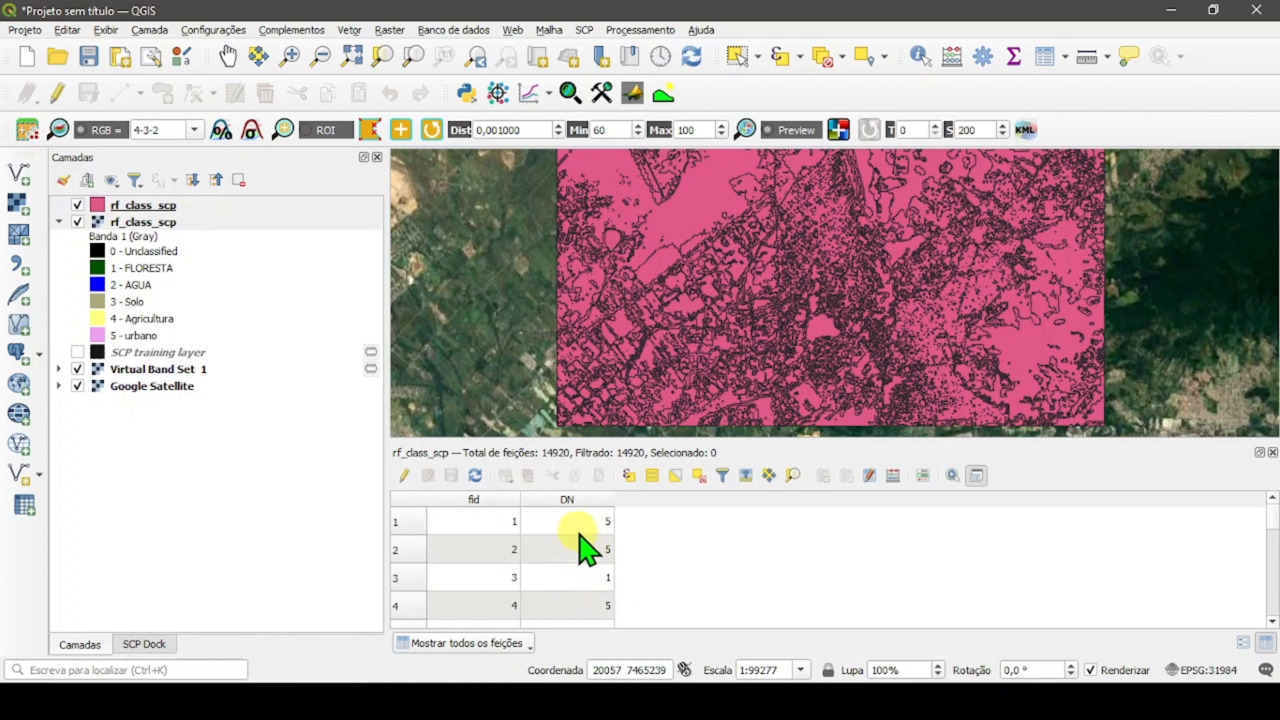
{"action": "scroll", "coordinate": [610, 565], "scroll_direction": "down", "scroll_amount": 13}
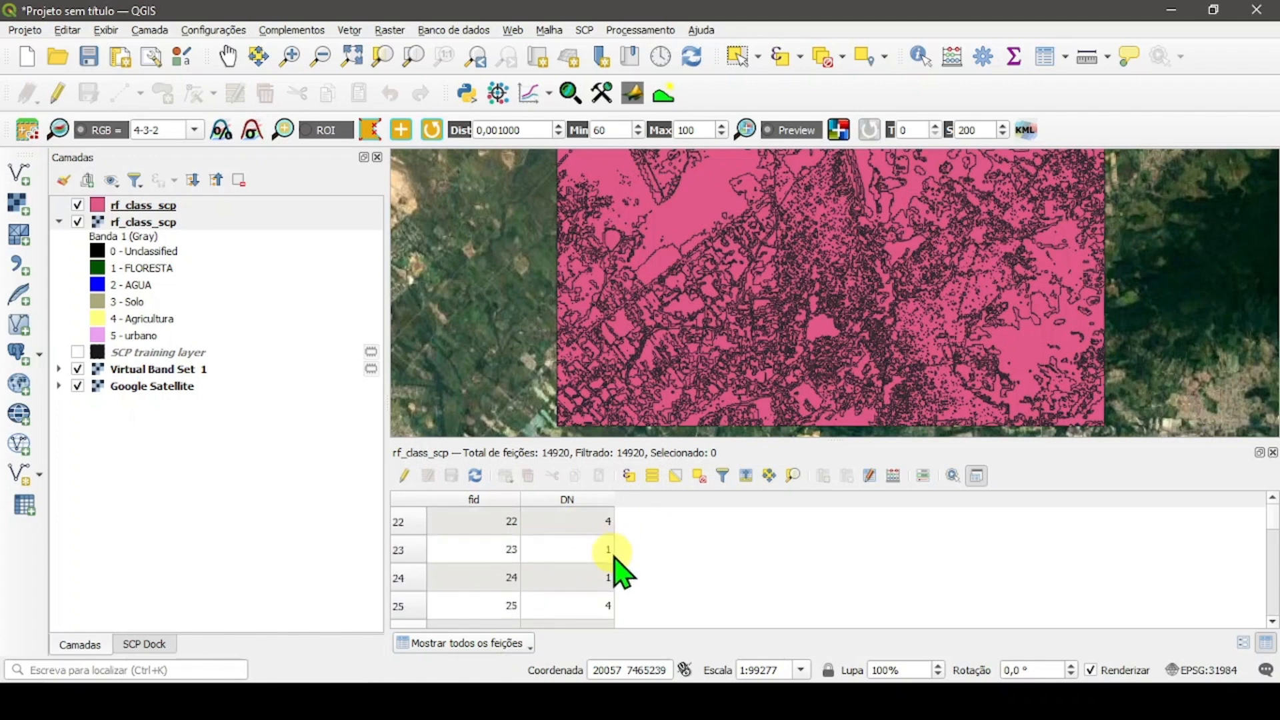
{"action": "scroll", "coordinate": [613, 581], "scroll_direction": "down", "scroll_amount": 9}
{"action": "scroll", "coordinate": [608, 570], "scroll_direction": "up", "scroll_amount": 8}
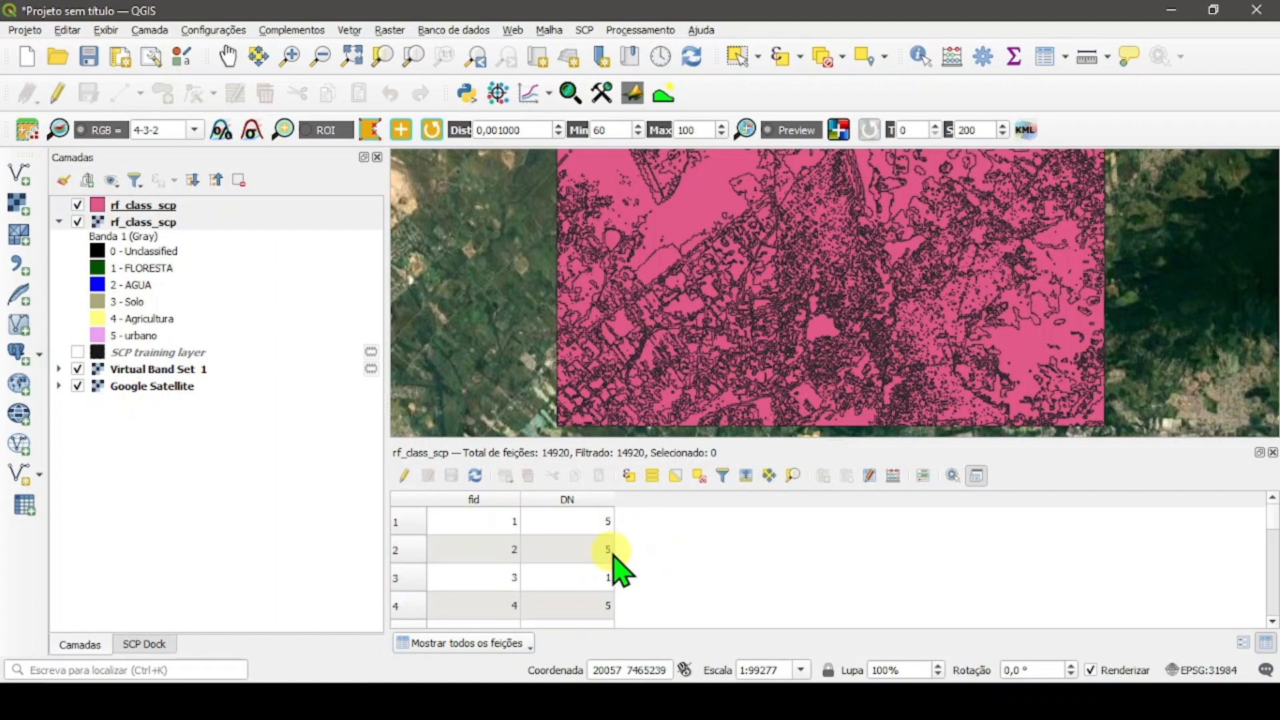
{"action": "scroll", "coordinate": [620, 542], "scroll_direction": "down", "scroll_amount": 8}
{"action": "scroll", "coordinate": [620, 542], "scroll_direction": "down", "scroll_amount": 20}
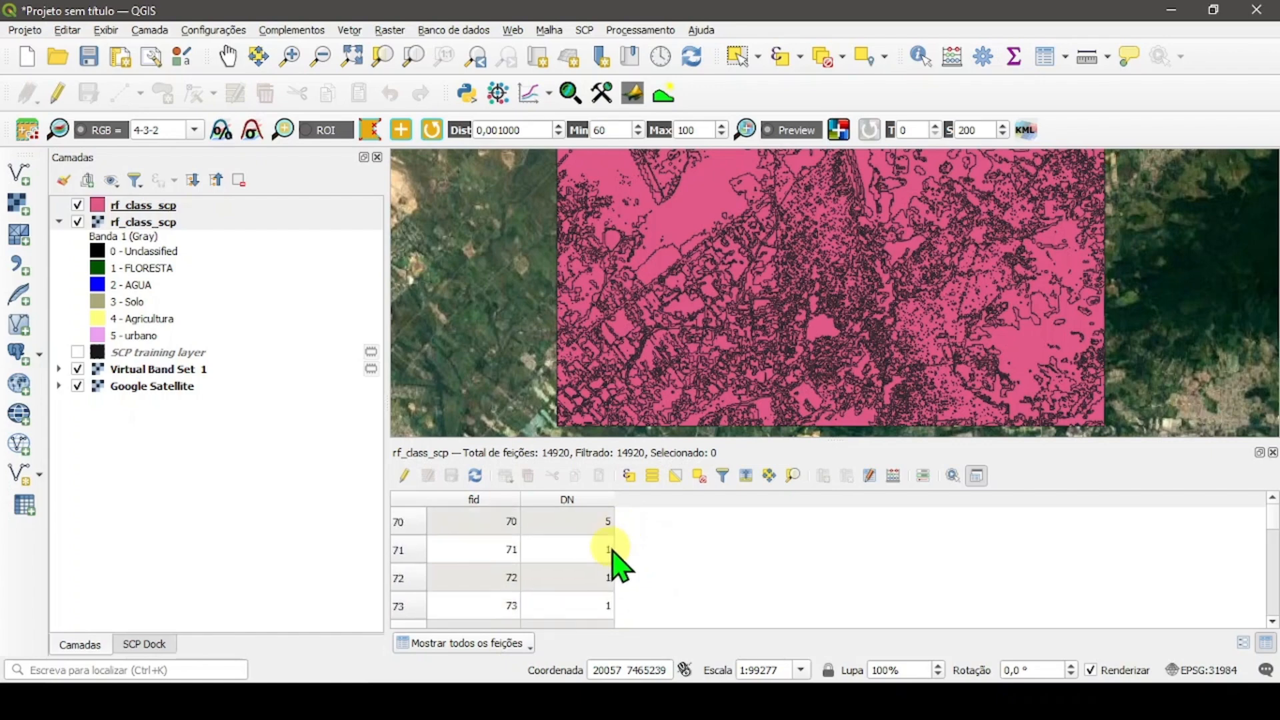
{"action": "left_click", "coordinate": [1271, 453]}
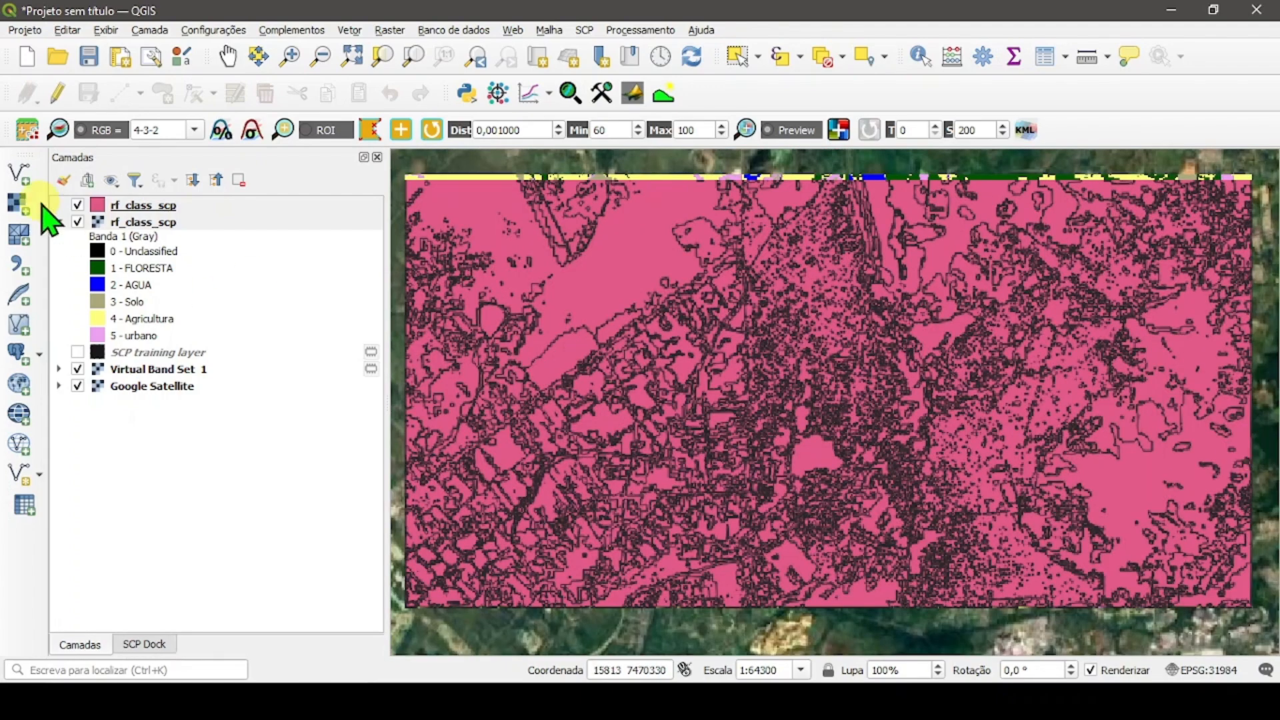
- Dissolve the rf_class_scp vector layer by its DN field into a temporary layer
{"action": "left_click", "coordinate": [100, 204]}
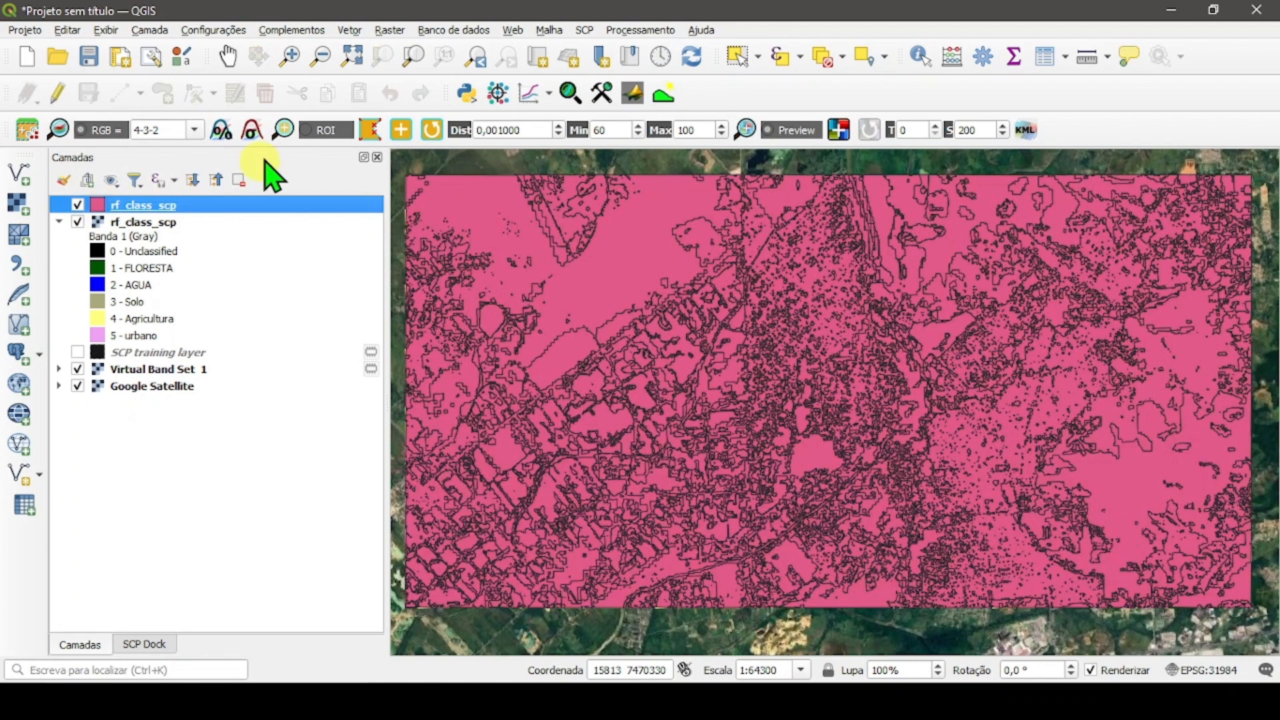
{"action": "left_click", "coordinate": [351, 31]}
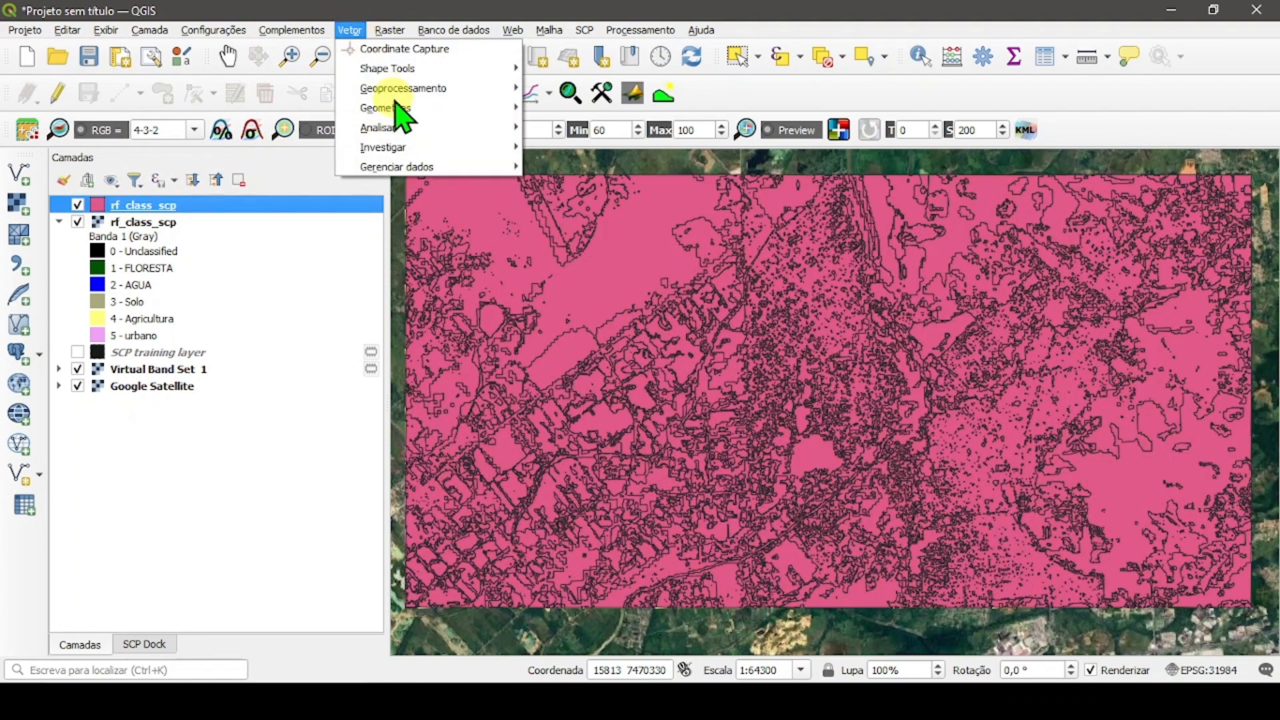
{"action": "mouse_move", "coordinate": [426, 89]}
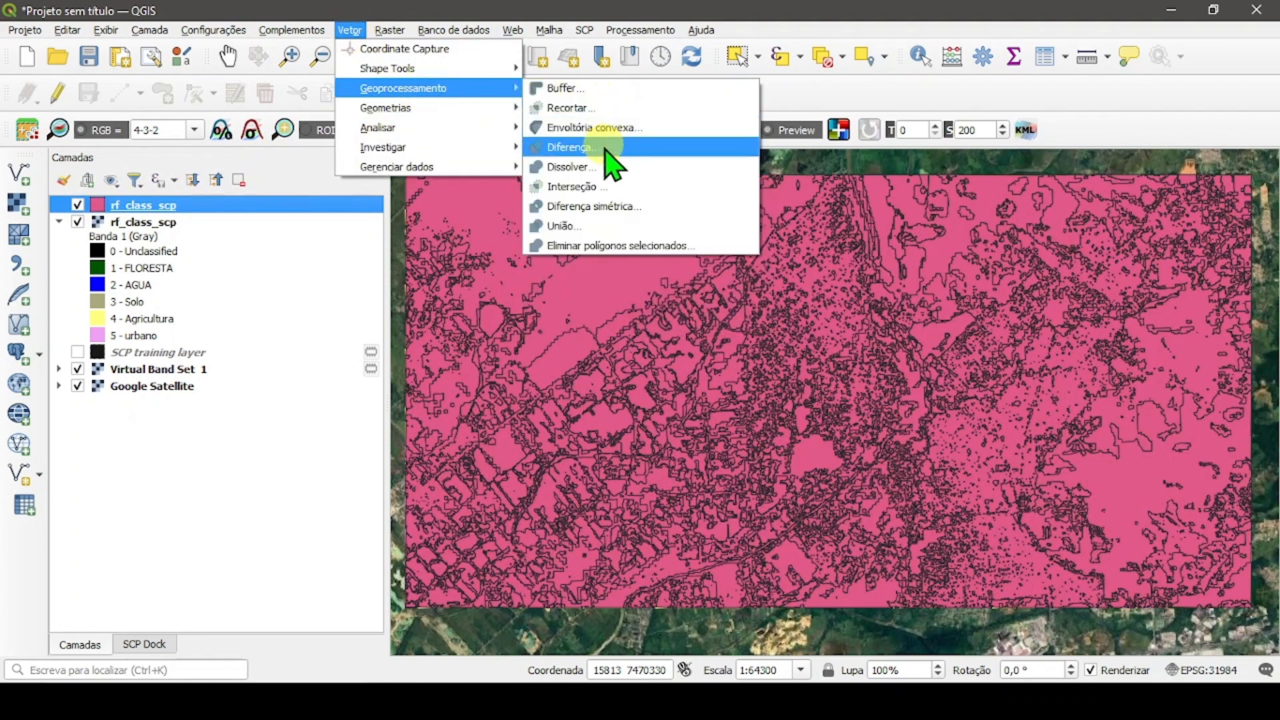
{"action": "left_click", "coordinate": [575, 167]}
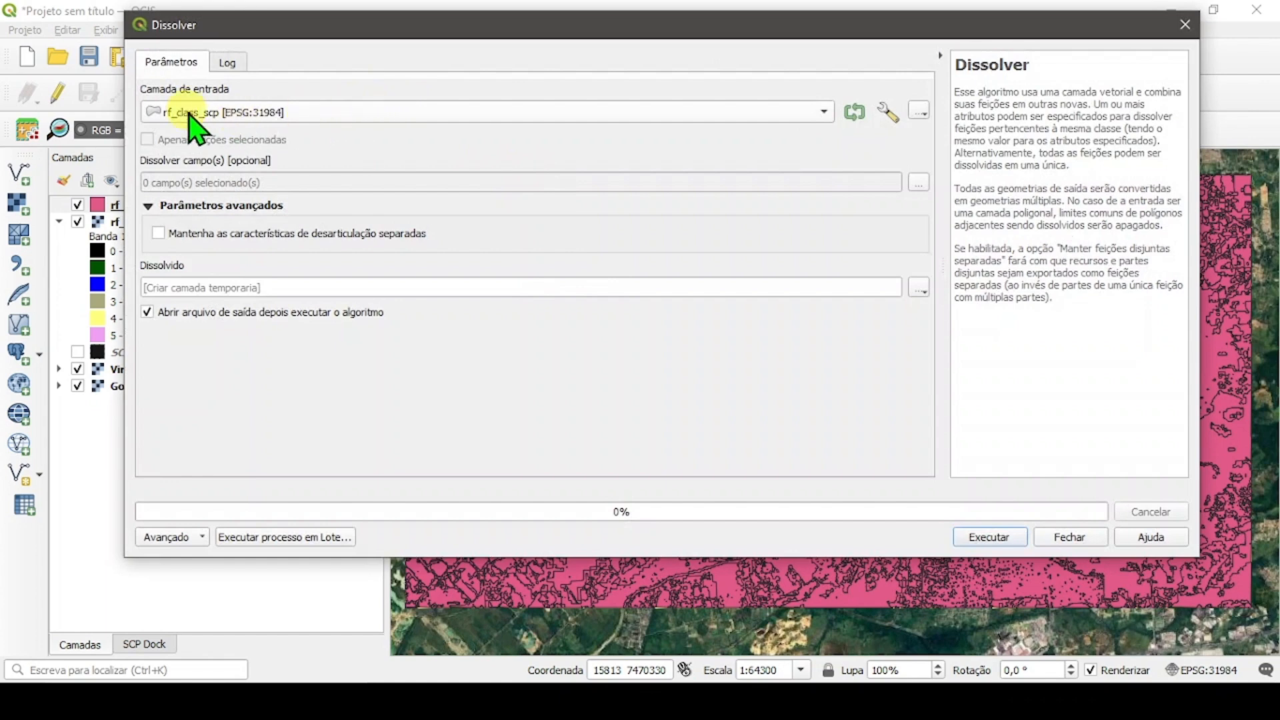
{"action": "left_click", "coordinate": [917, 183]}
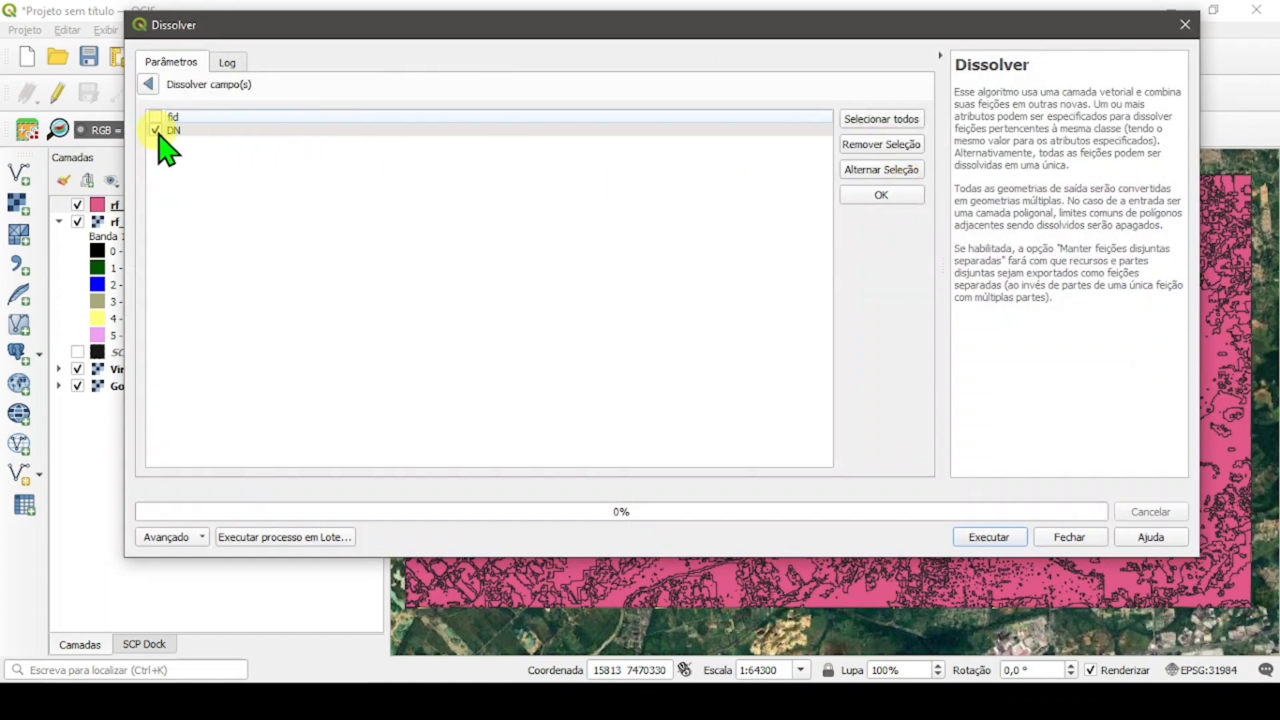
{"action": "left_click", "coordinate": [148, 84]}
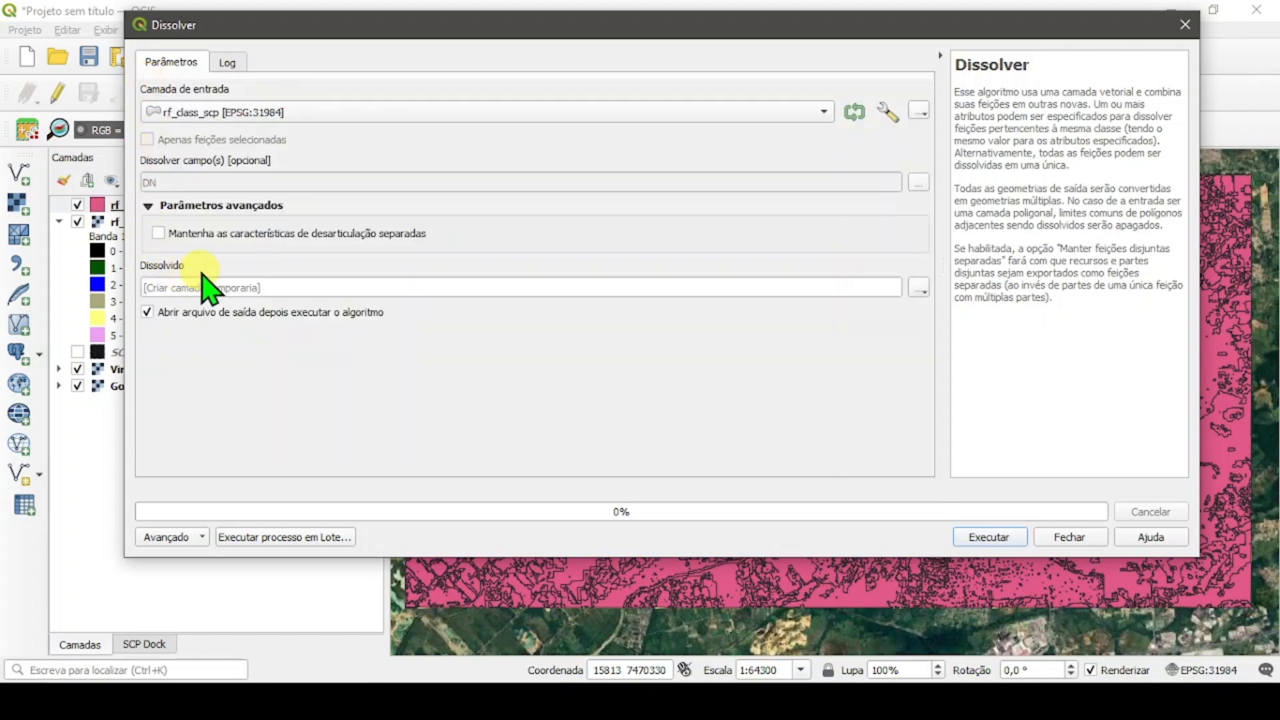
{"action": "left_click", "coordinate": [993, 537]}
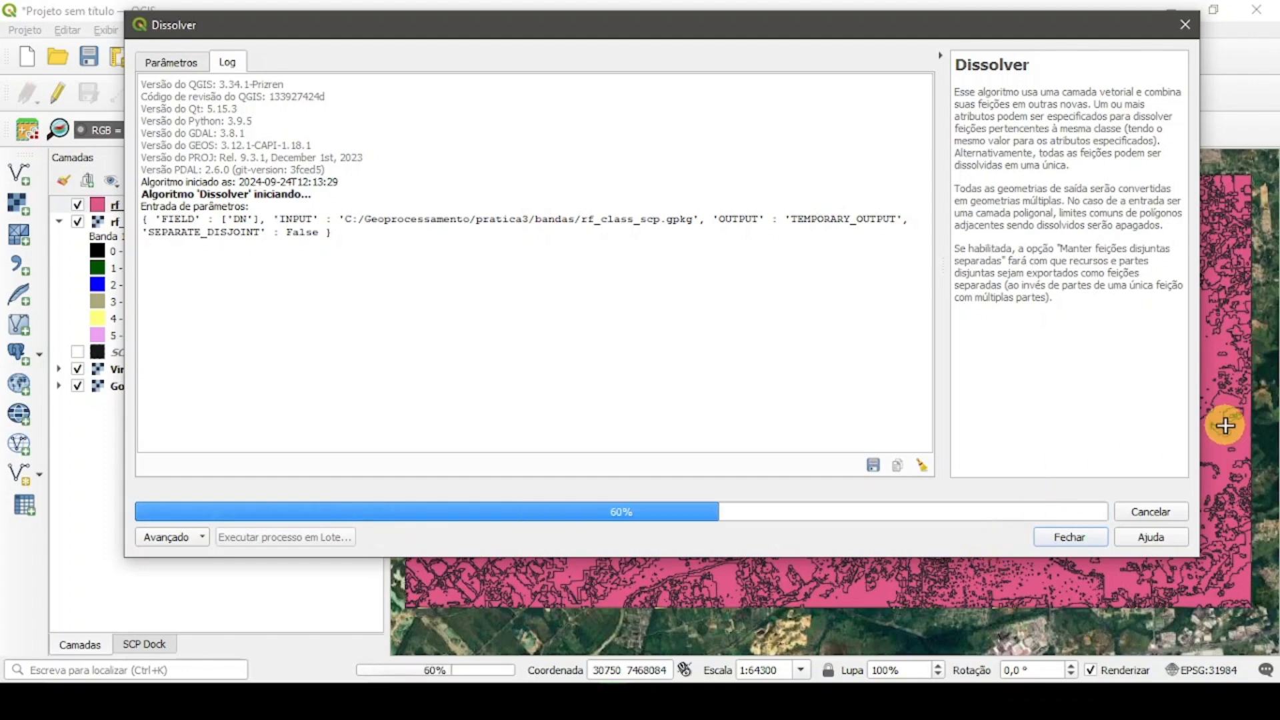
{"action": "left_click", "coordinate": [1069, 536]}
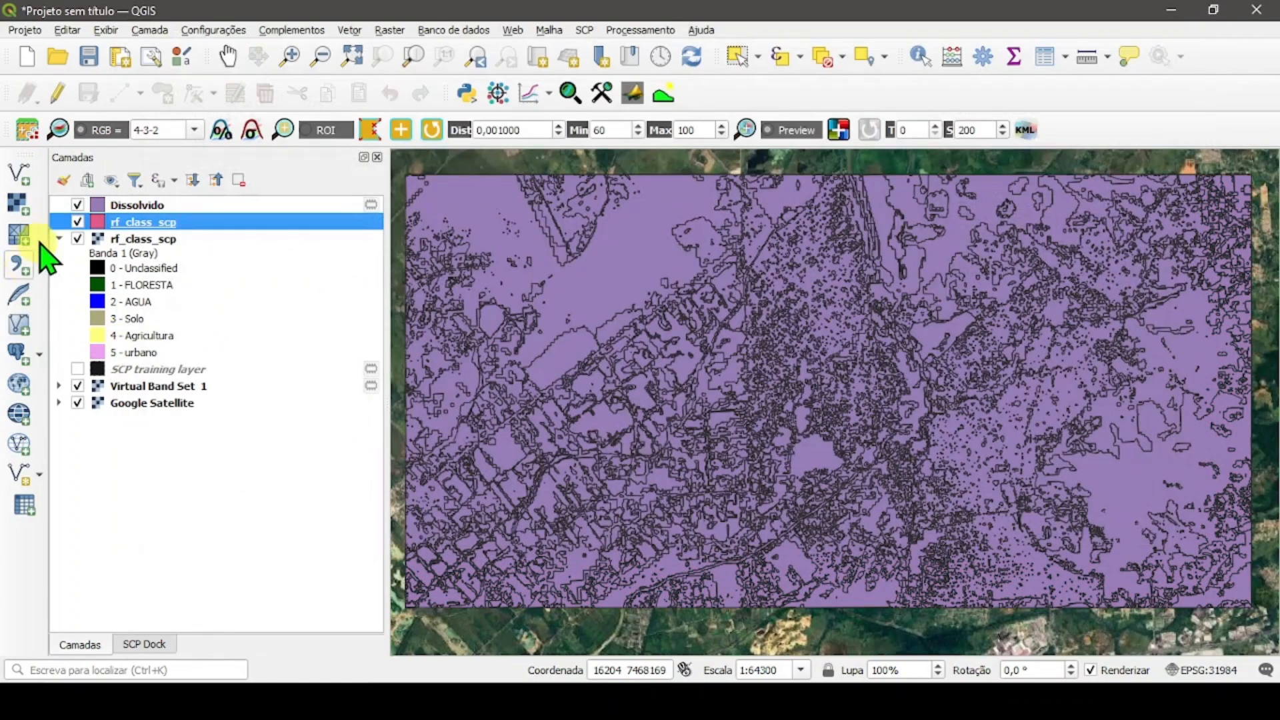
- Hide the rf_class_scp vector layer and open the attribute table of the Dissolvido layer
{"action": "left_click", "coordinate": [77, 222]}
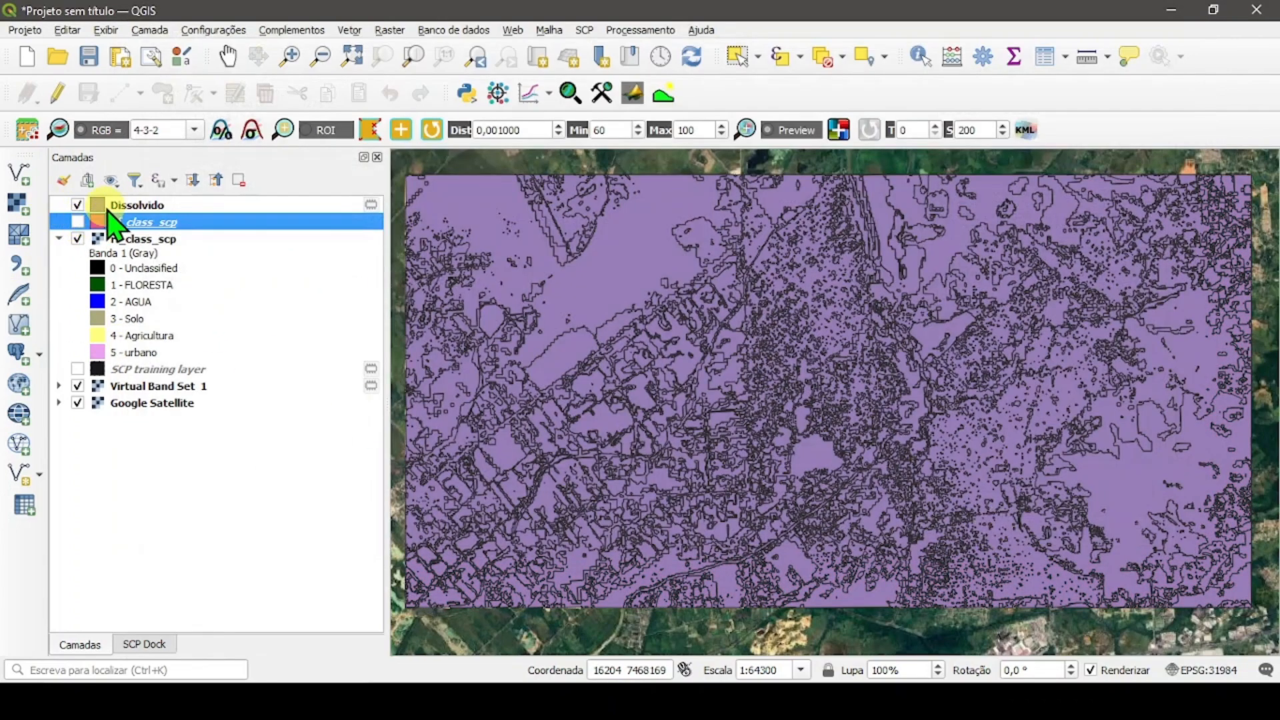
{"action": "left_click", "coordinate": [130, 205]}
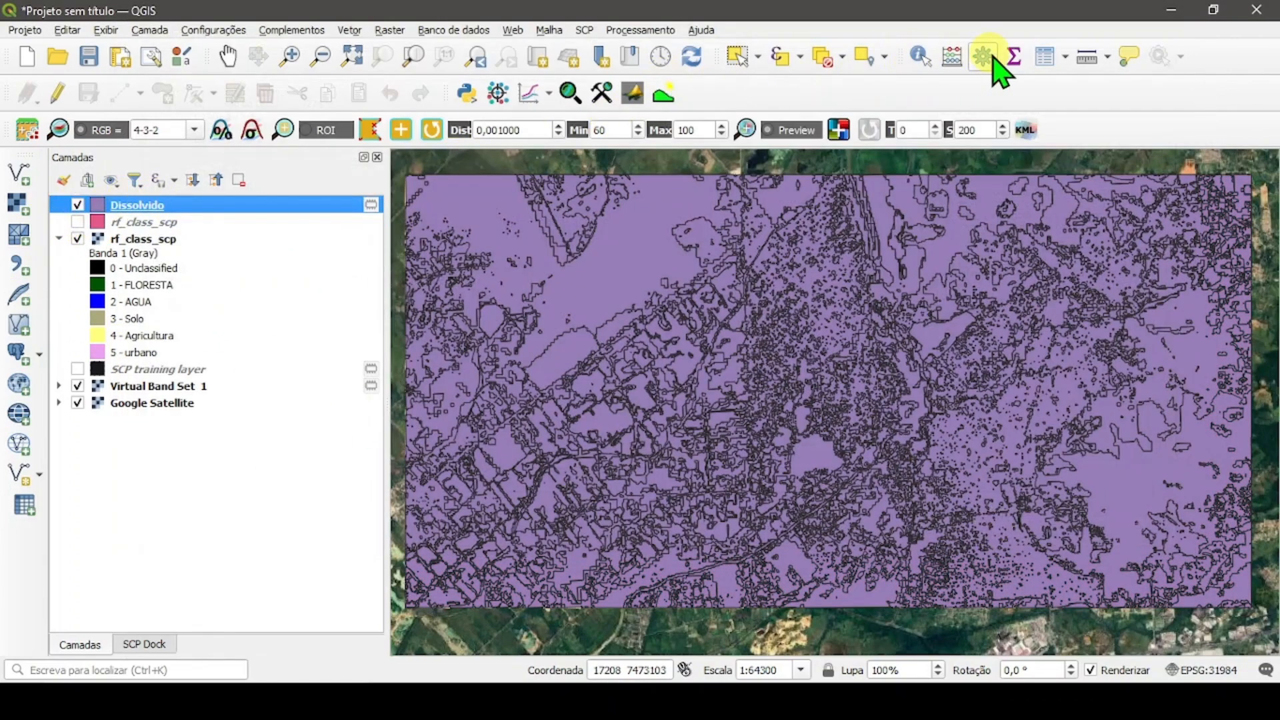
{"action": "left_click", "coordinate": [1043, 56]}
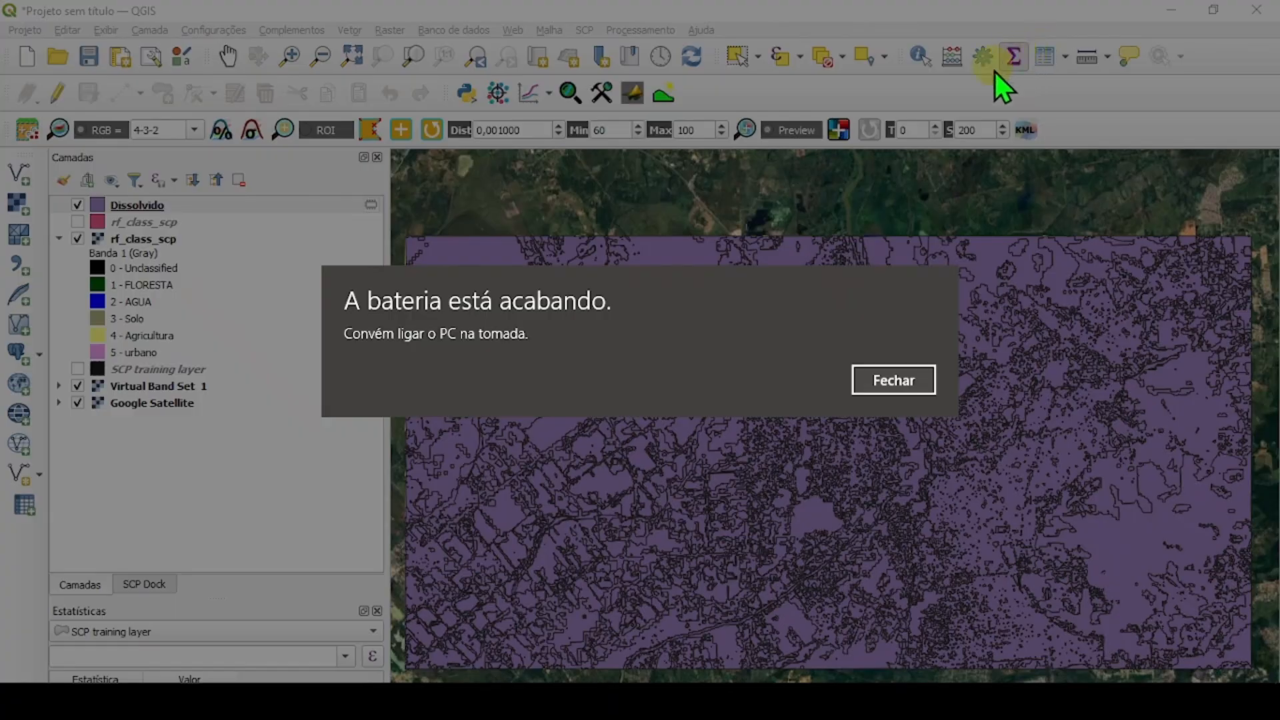
{"action": "left_click", "coordinate": [889, 380]}
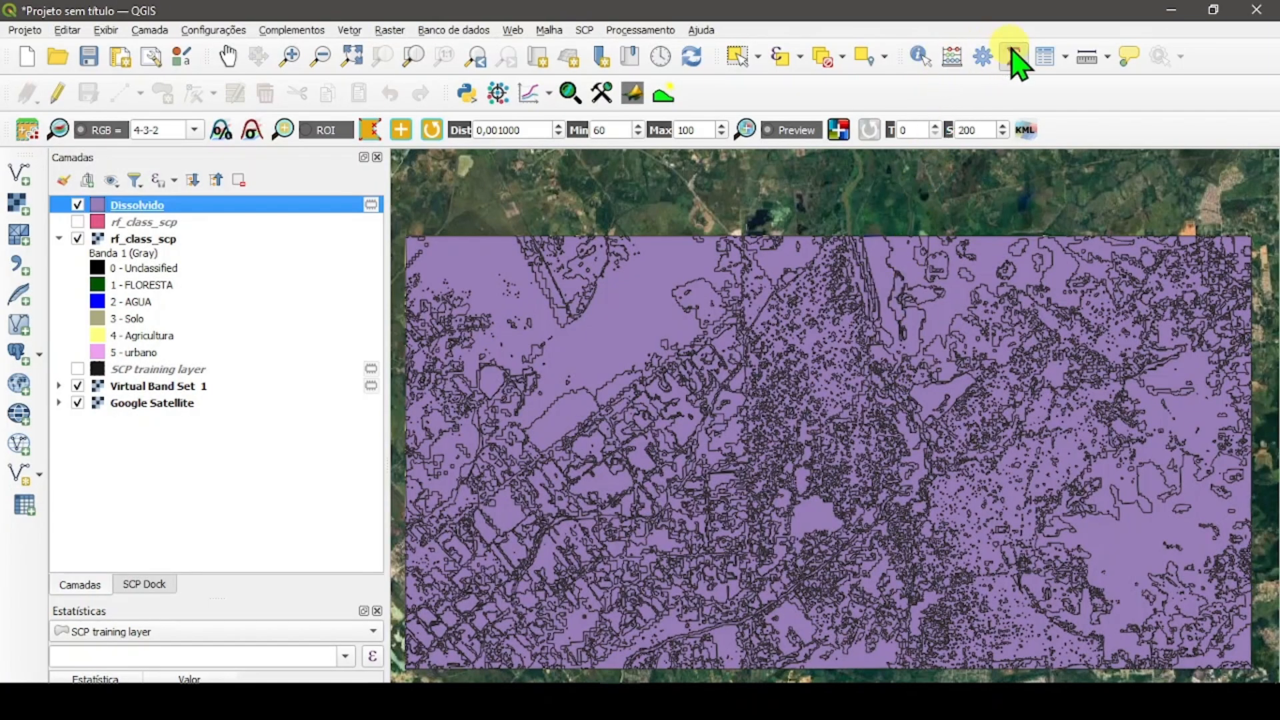
{"action": "left_click", "coordinate": [1045, 55]}
{"action": "left_click", "coordinate": [1044, 56]}
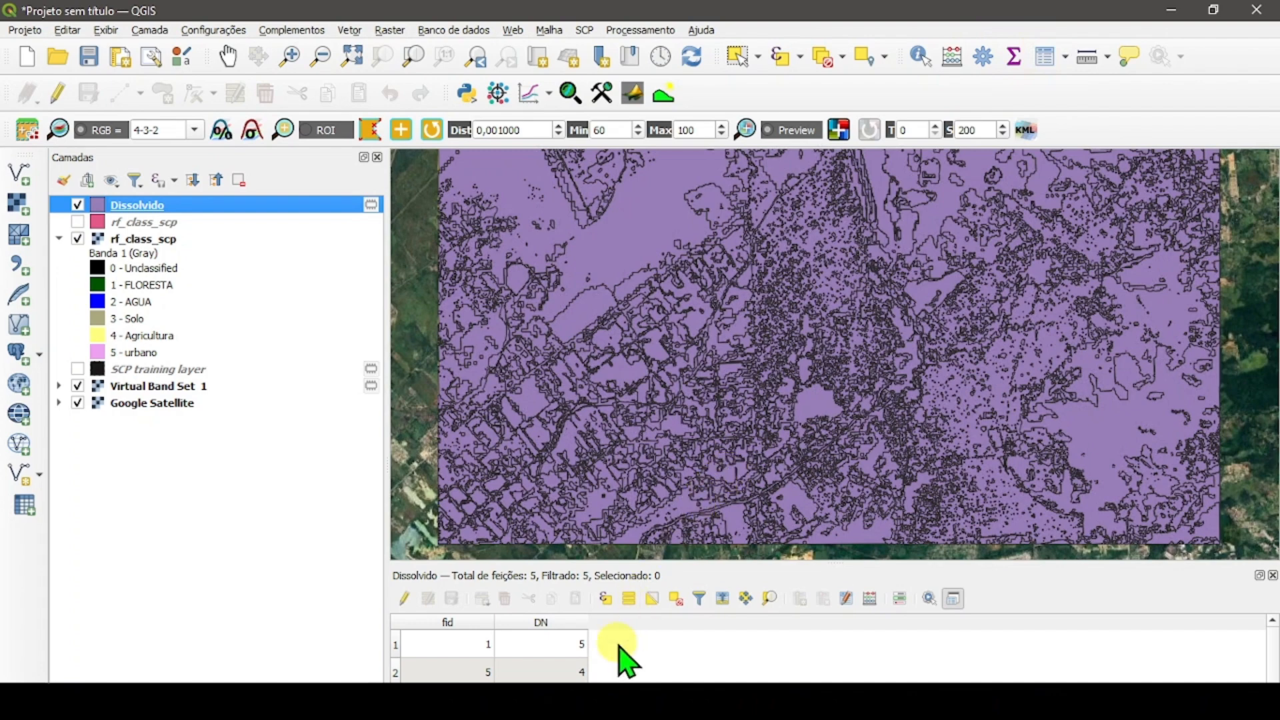
- Put the Dissolvido layer in edit mode and add a text (string) field named classe to its attribute table
{"action": "left_click_drag", "start_coordinate": [809, 561], "coordinate": [812, 434]}
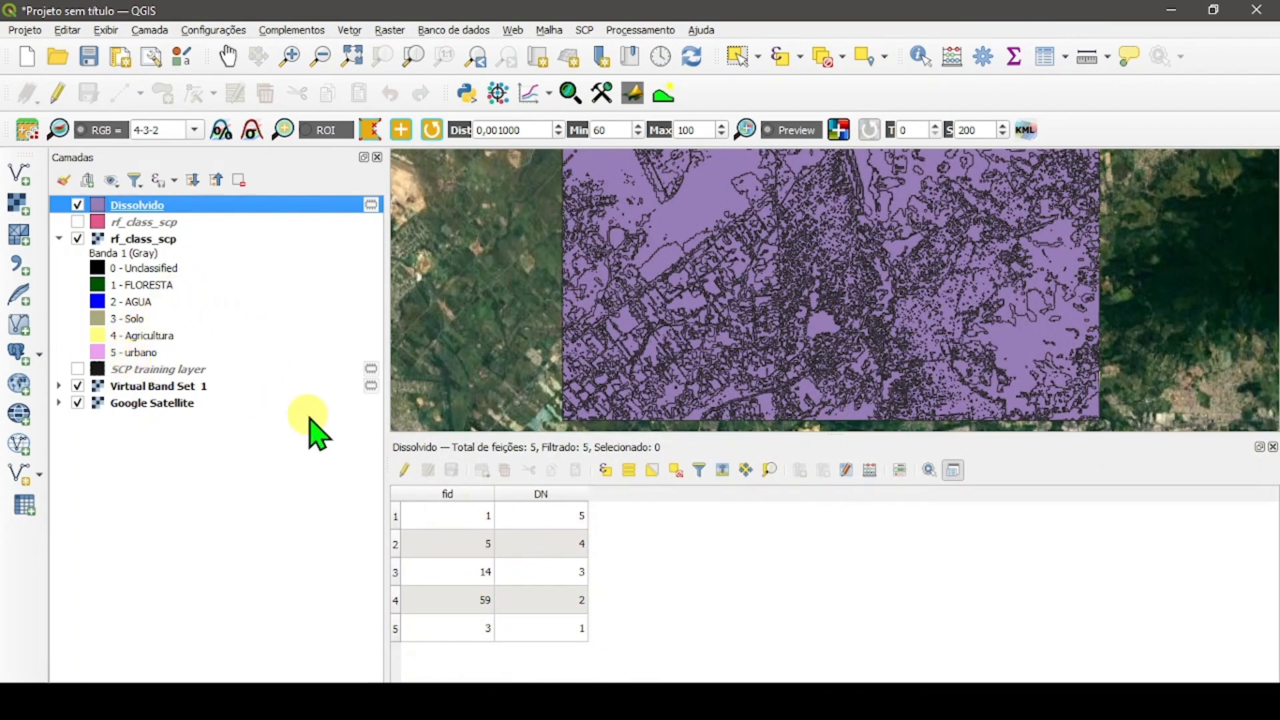
{"action": "left_click", "coordinate": [404, 470]}
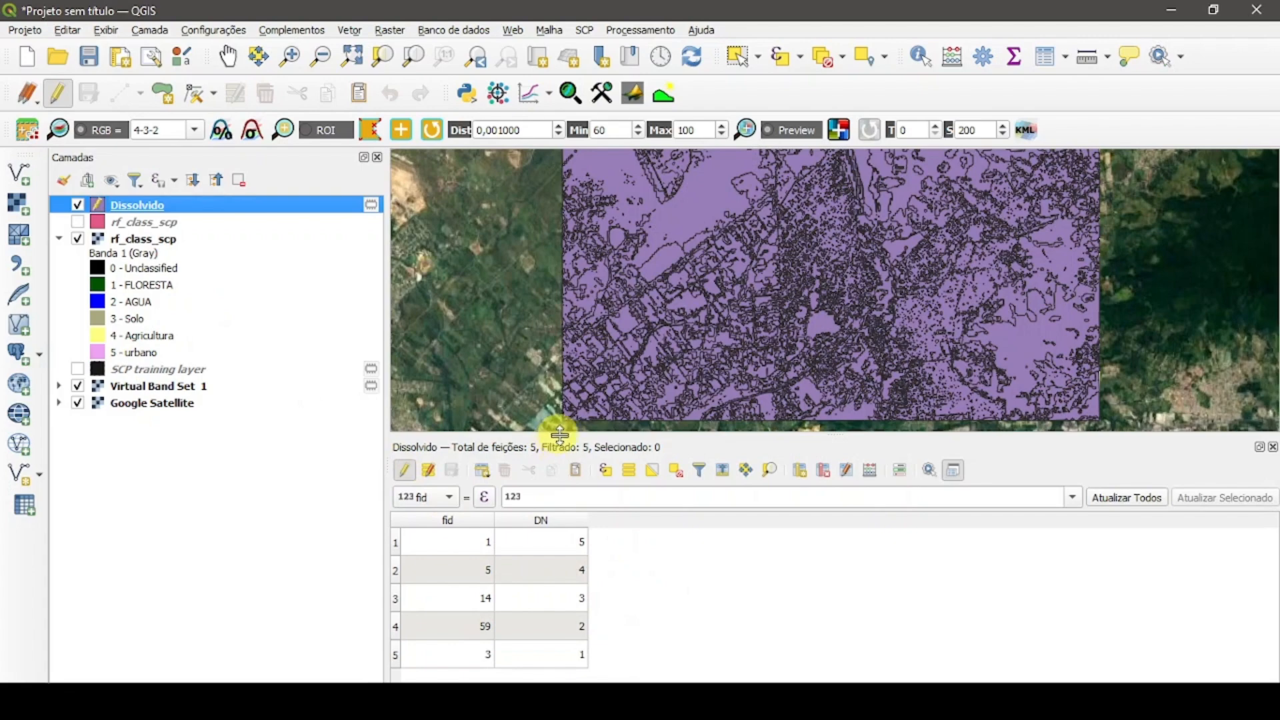
{"action": "left_click", "coordinate": [613, 473]}
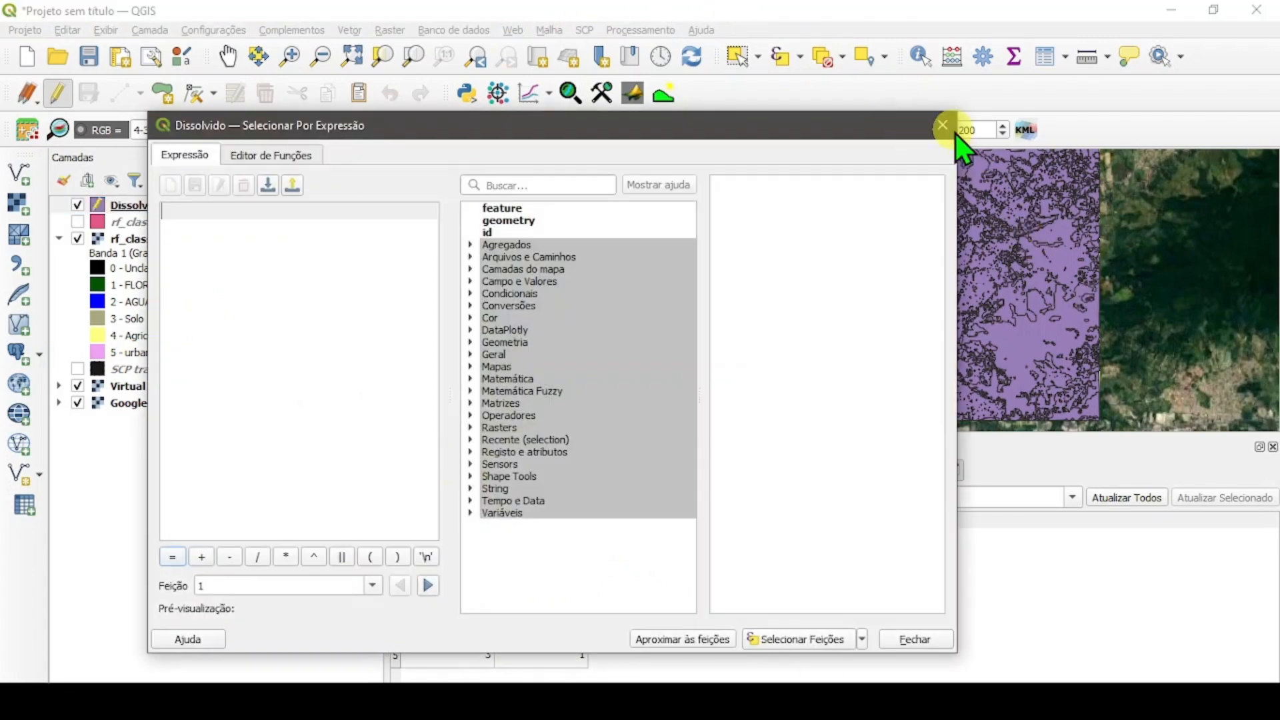
{"action": "left_click", "coordinate": [951, 128]}
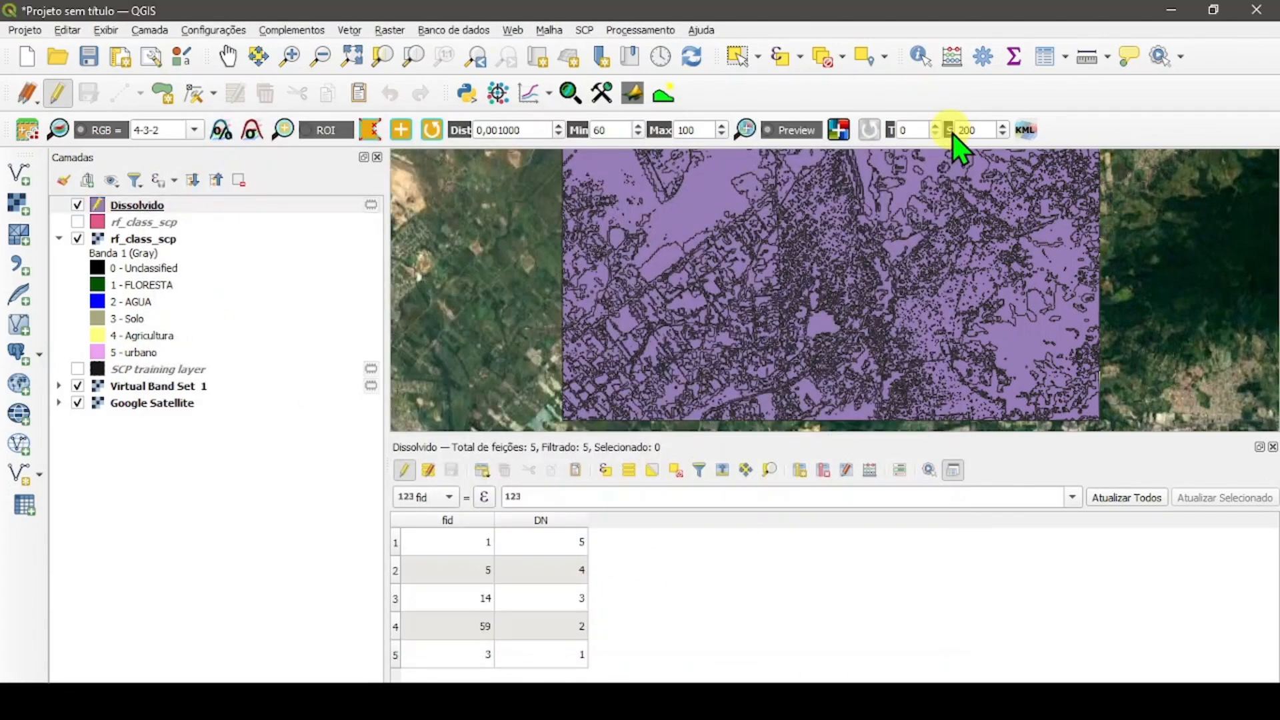
{"action": "left_click", "coordinate": [799, 470]}
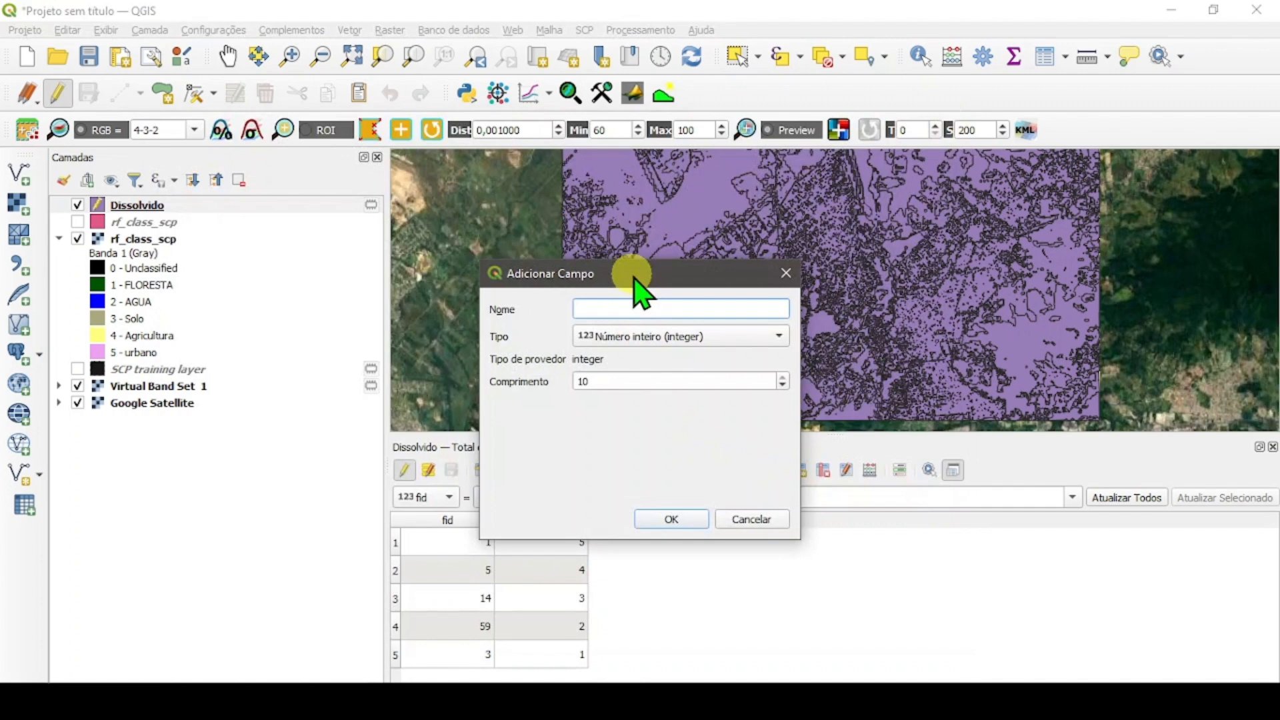
{"action": "left_click", "coordinate": [670, 343]}
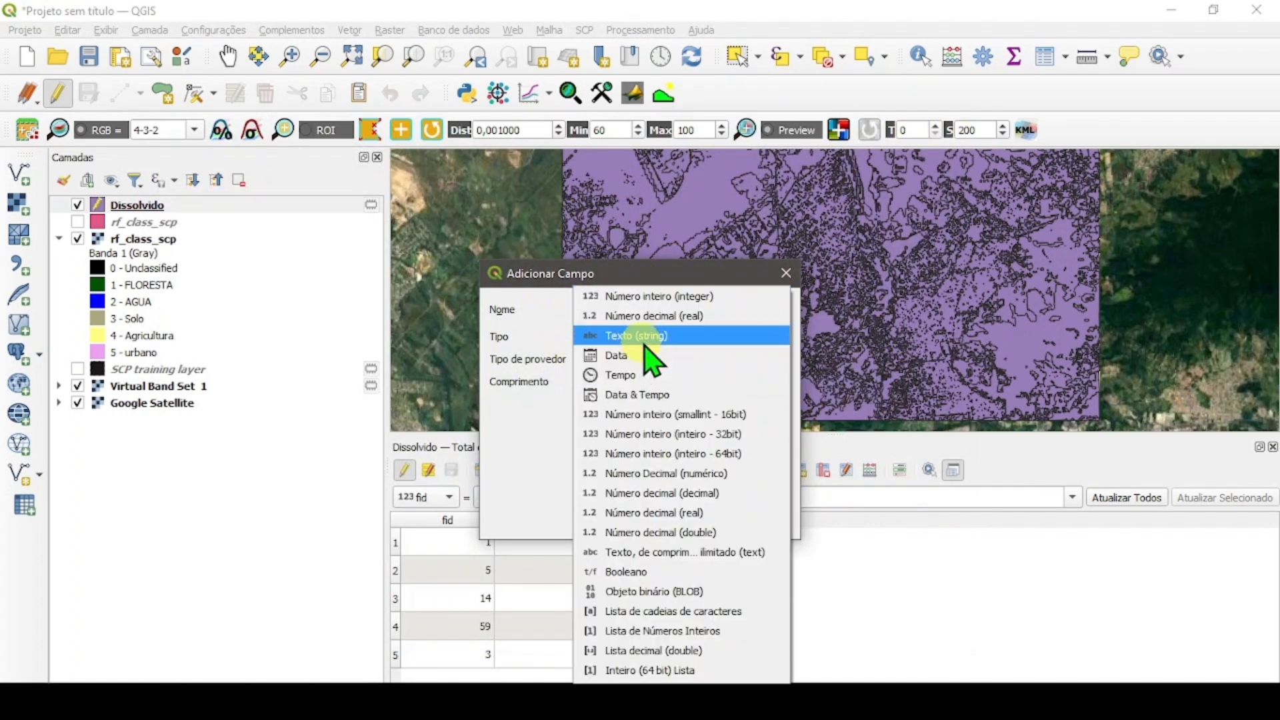
{"action": "left_click", "coordinate": [663, 335]}
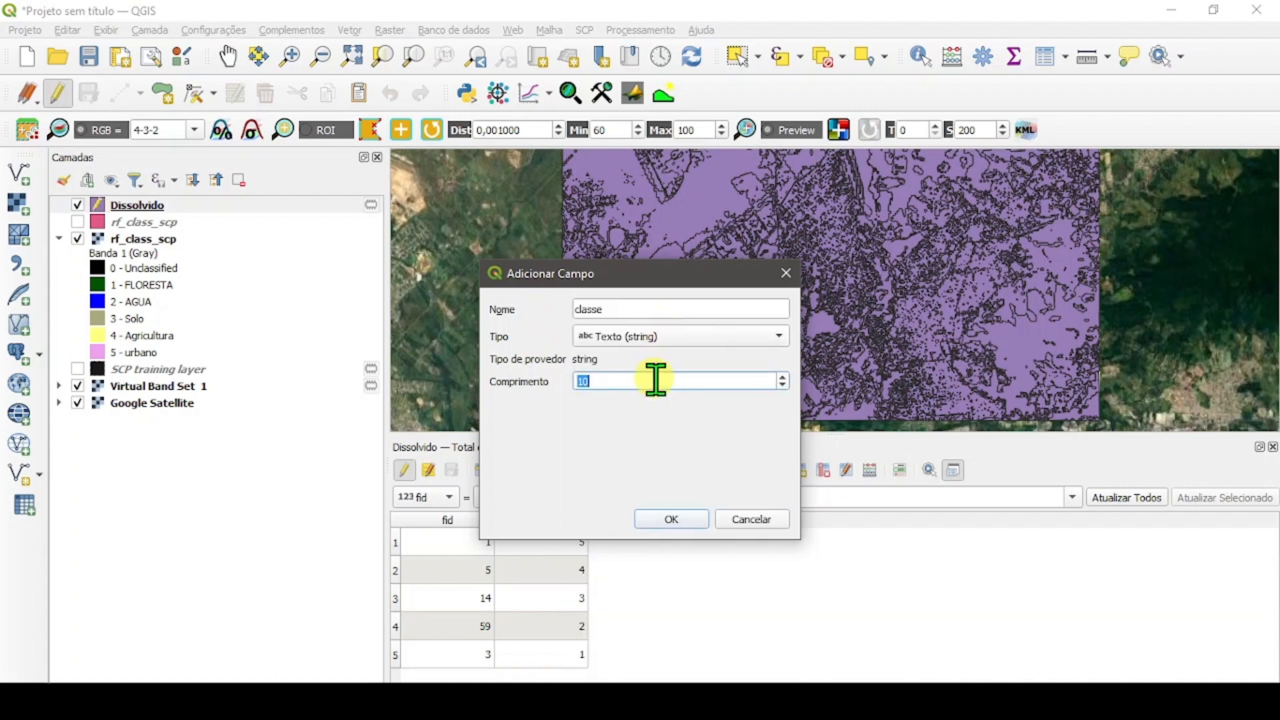
{"action": "left_click", "coordinate": [650, 520]}
- Fill the classe field with urbano for DN 5, agricultura for 4, solo for 3, agua for 2 and floresta for 1, and close the table
{"action": "double_click", "coordinate": [655, 541]}
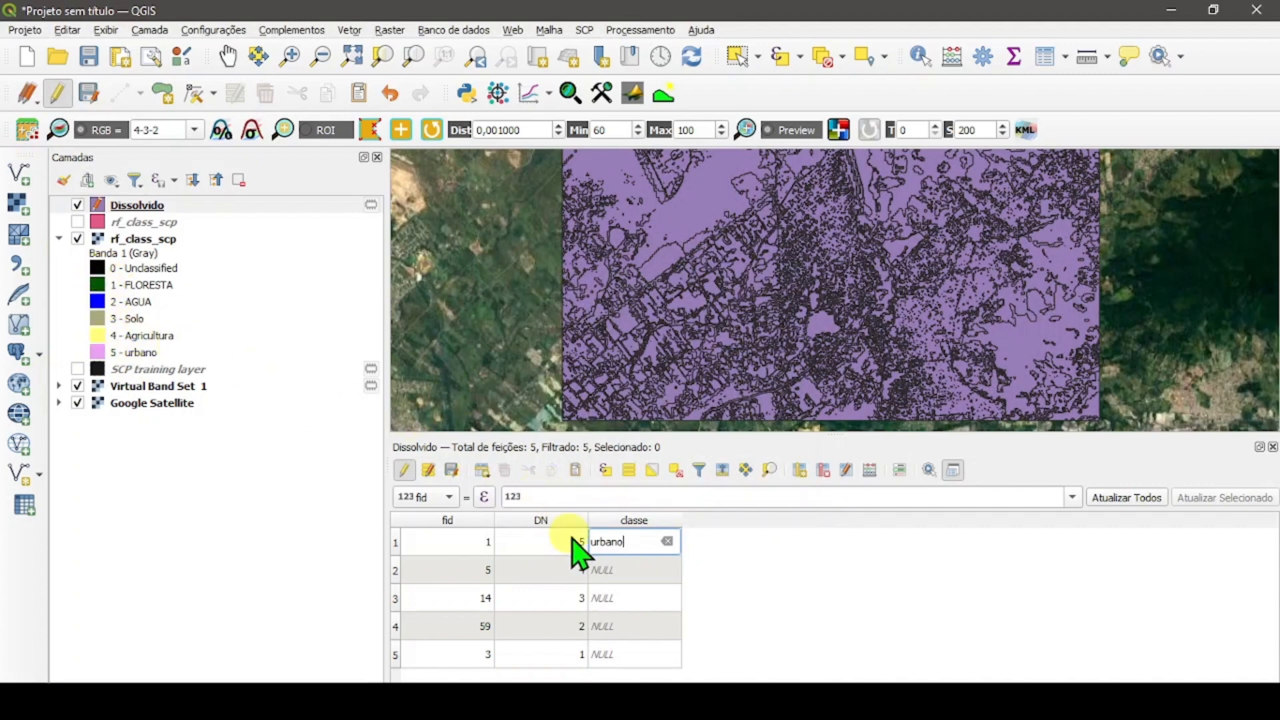
{"action": "double_click", "coordinate": [625, 568]}
{"action": "type", "text": "agricultura"}
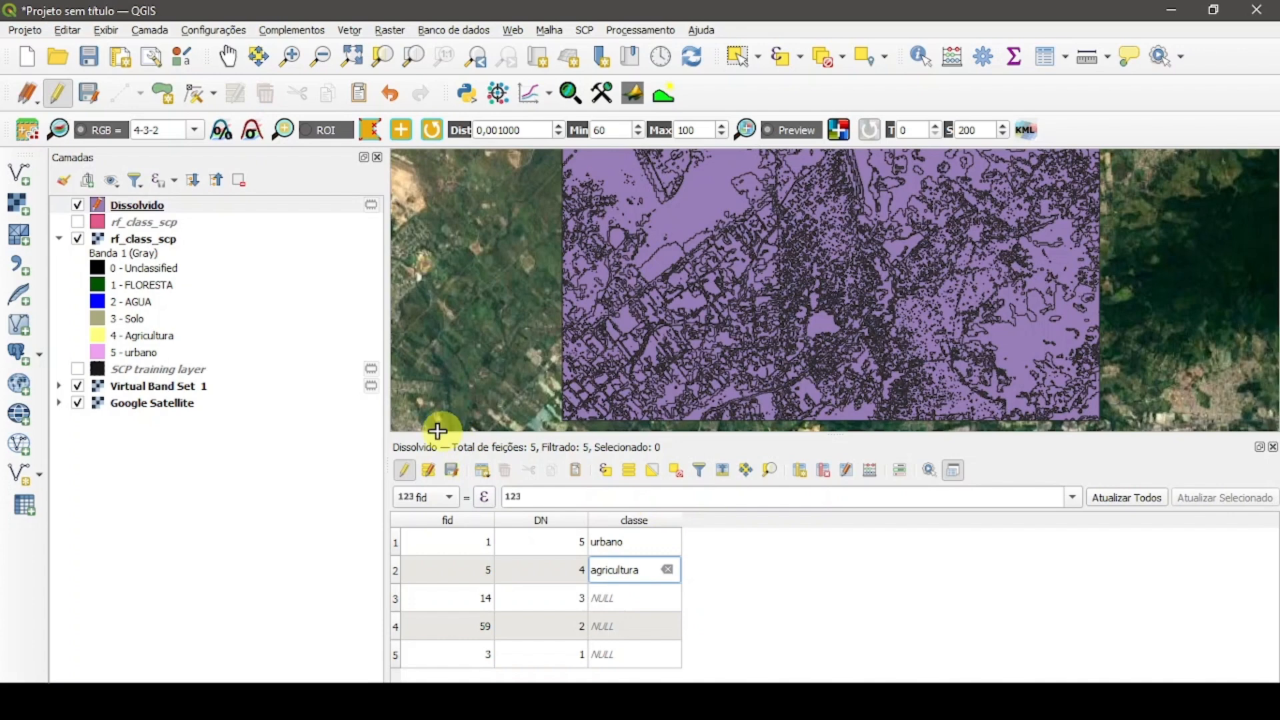
{"action": "double_click", "coordinate": [620, 597]}
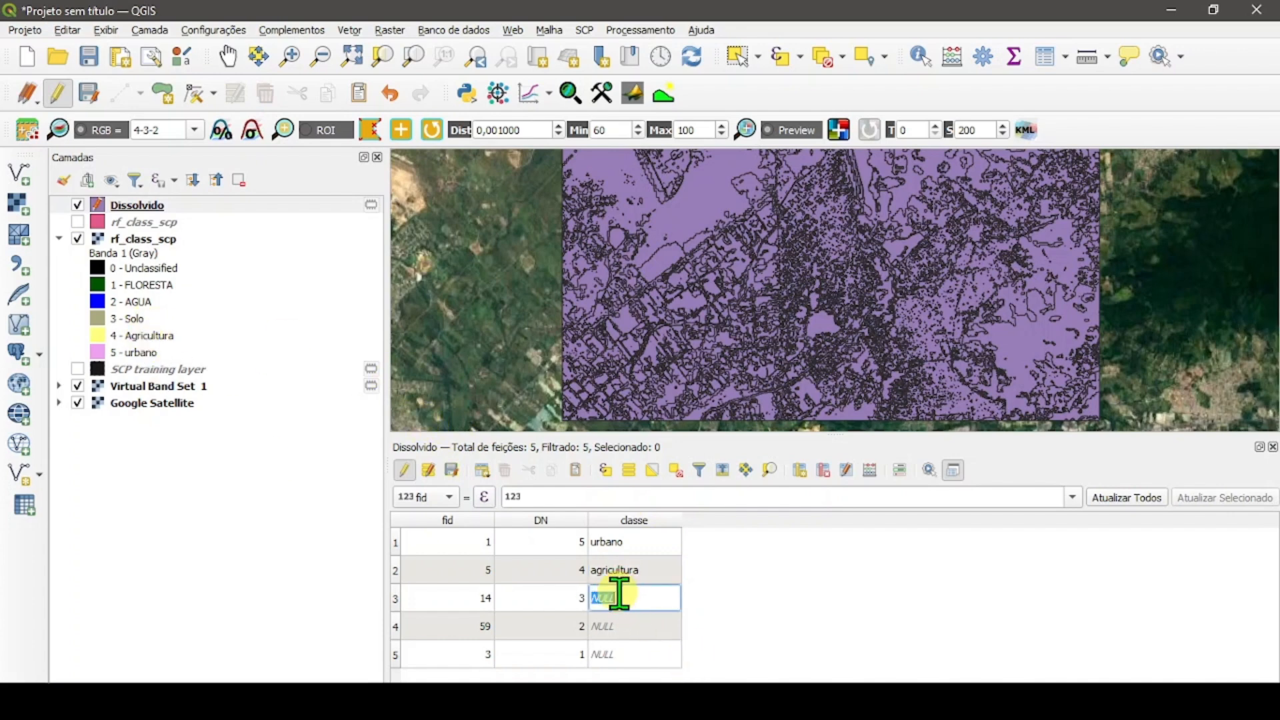
{"action": "type", "text": "solo"}
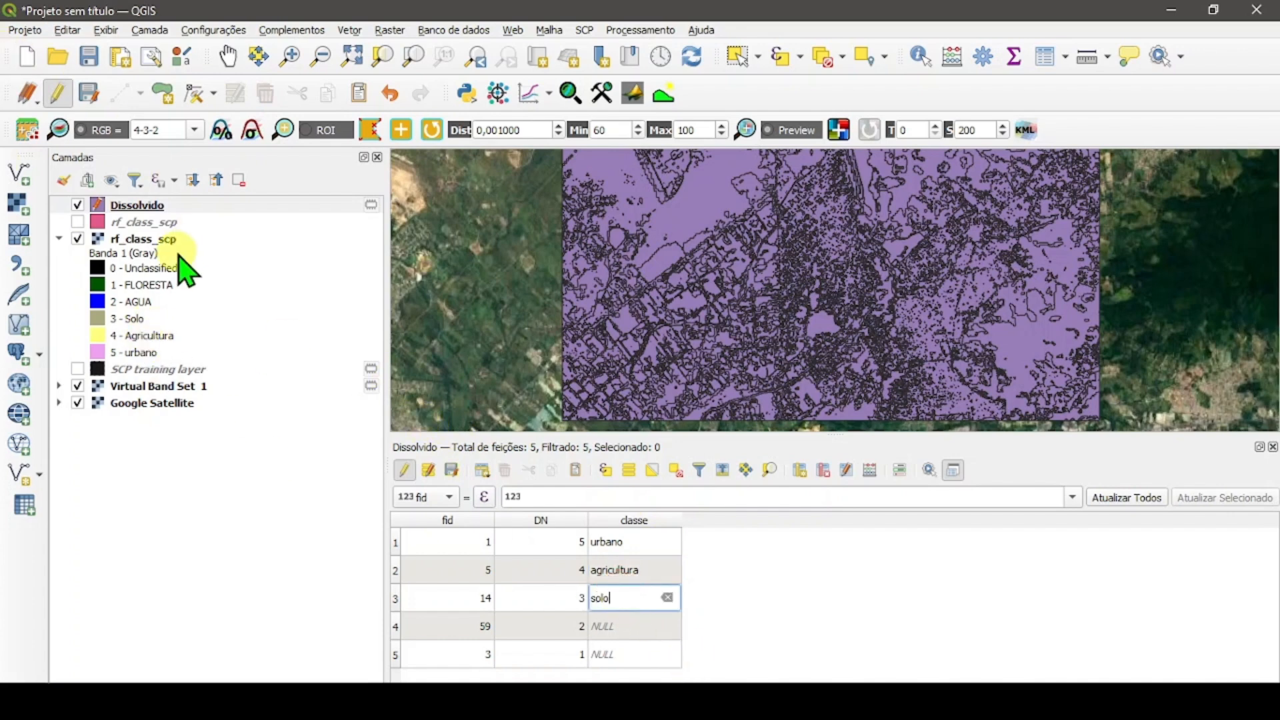
{"action": "double_click", "coordinate": [623, 630]}
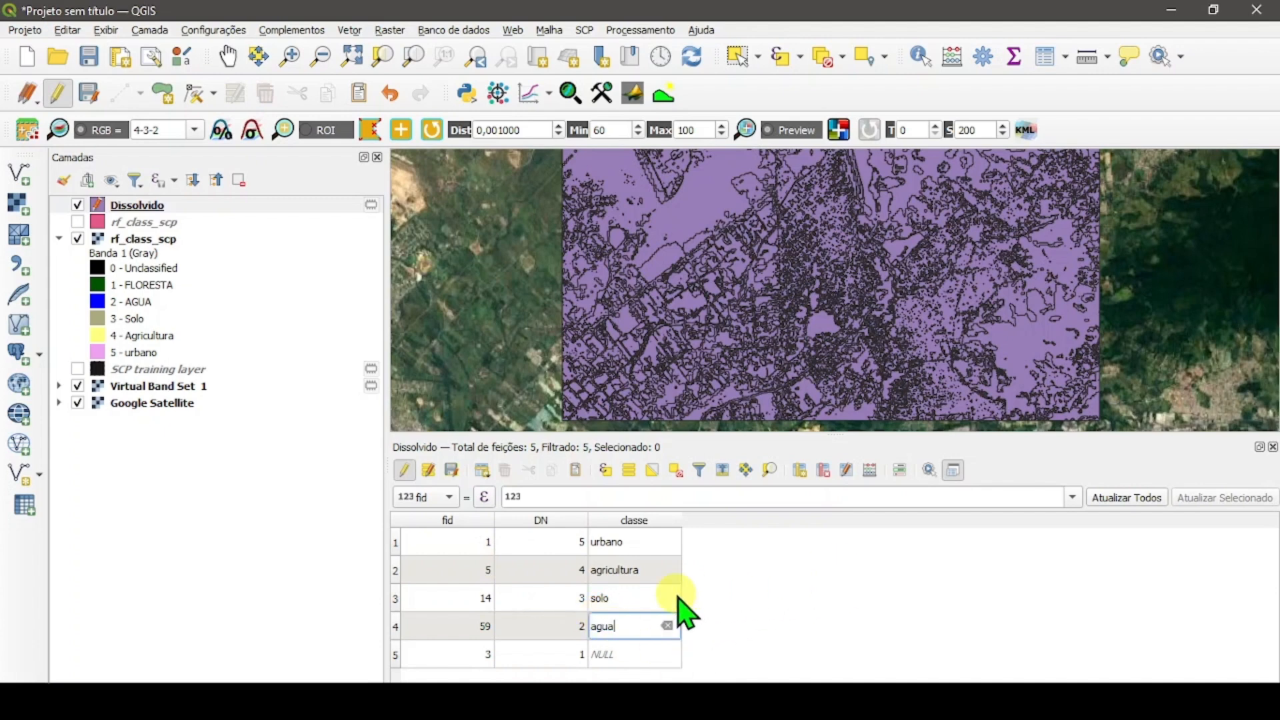
{"action": "double_click", "coordinate": [627, 653]}
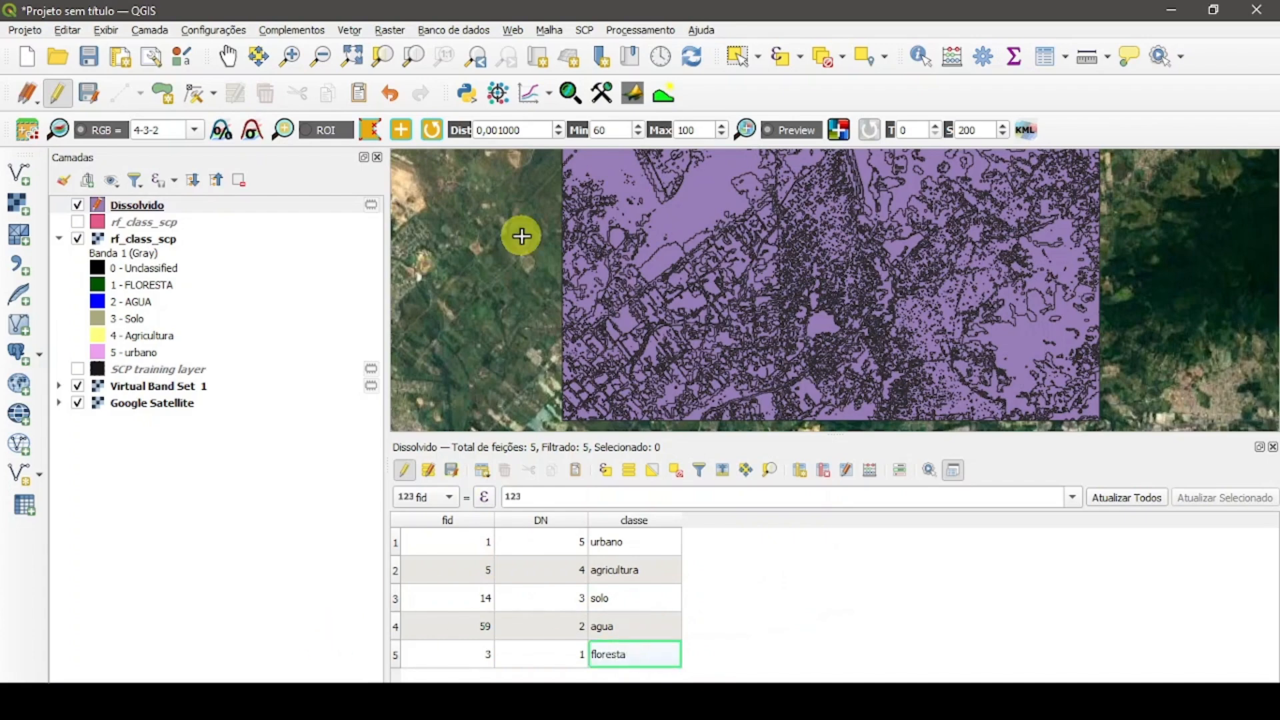
{"action": "left_click", "coordinate": [1272, 447]}
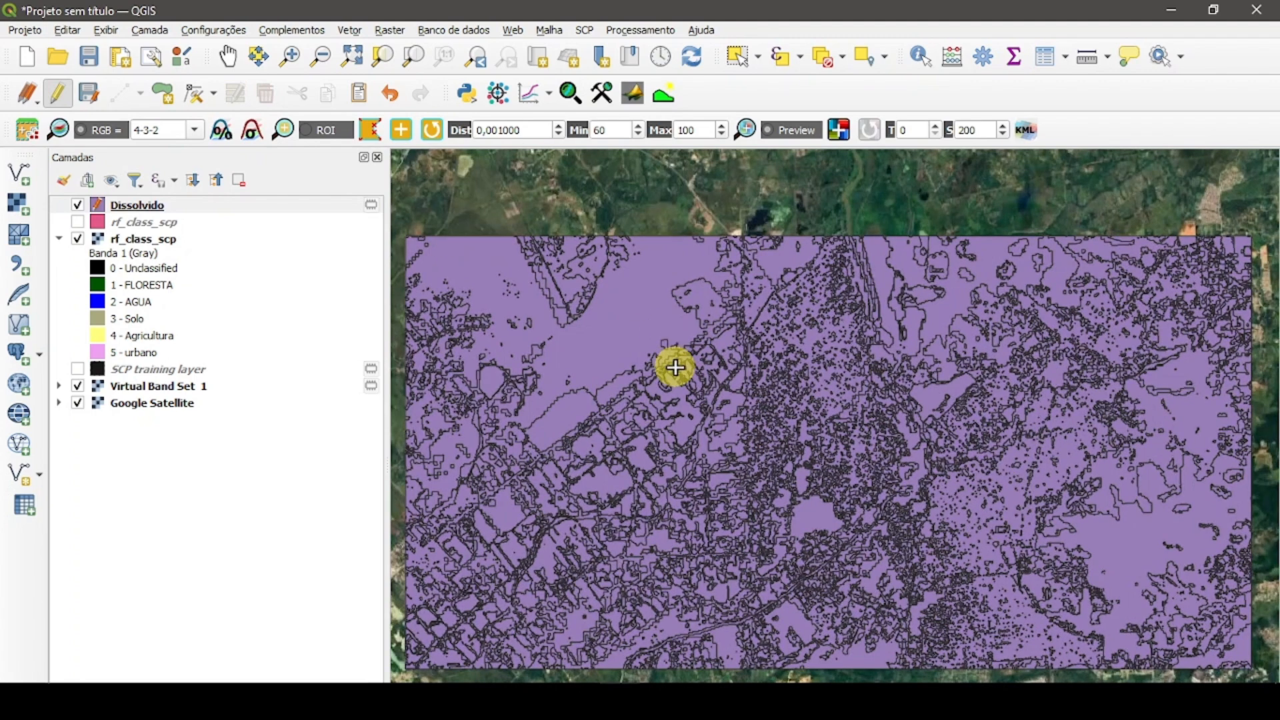
- Remove the hidden rf_class_scp vector layer from the project and finish editing the Dissolvido layer, keeping its edits
{"action": "left_click_drag", "start_coordinate": [674, 365], "coordinate": [646, 307]}
{"action": "left_click", "coordinate": [144, 222]}
{"action": "right_click", "coordinate": [146, 222]}
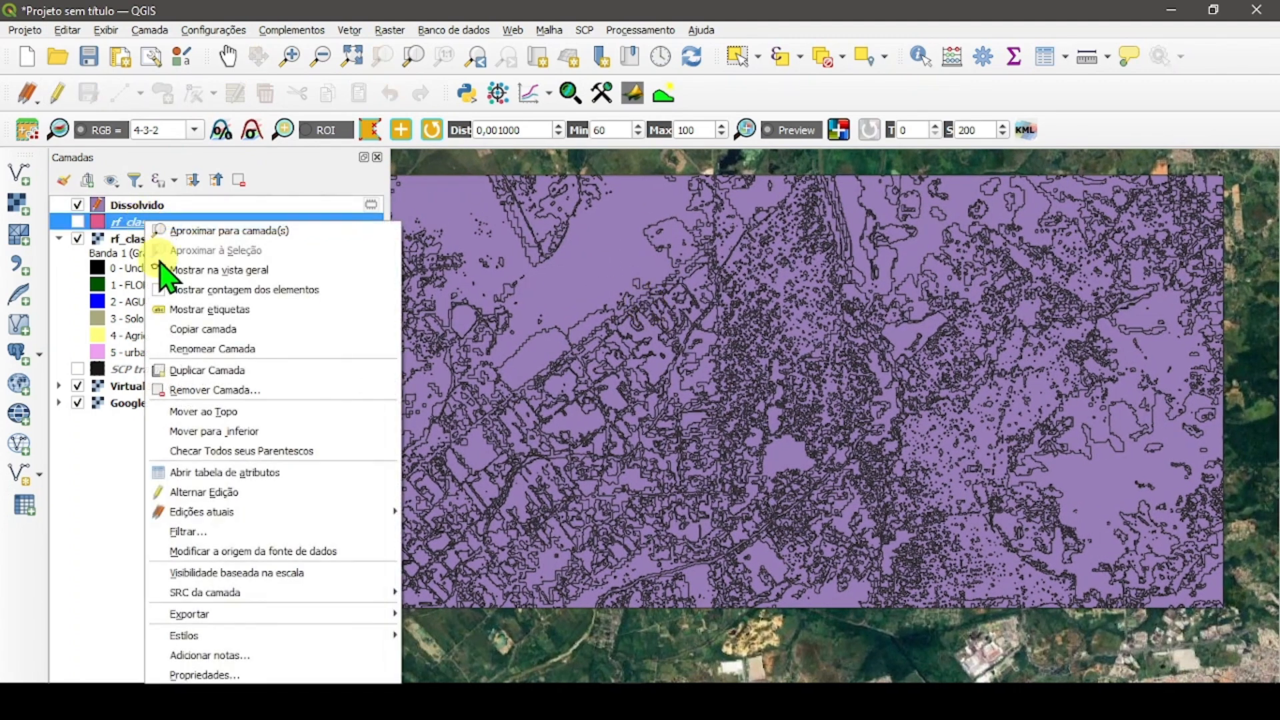
{"action": "left_click", "coordinate": [200, 390]}
{"action": "left_click", "coordinate": [623, 431]}
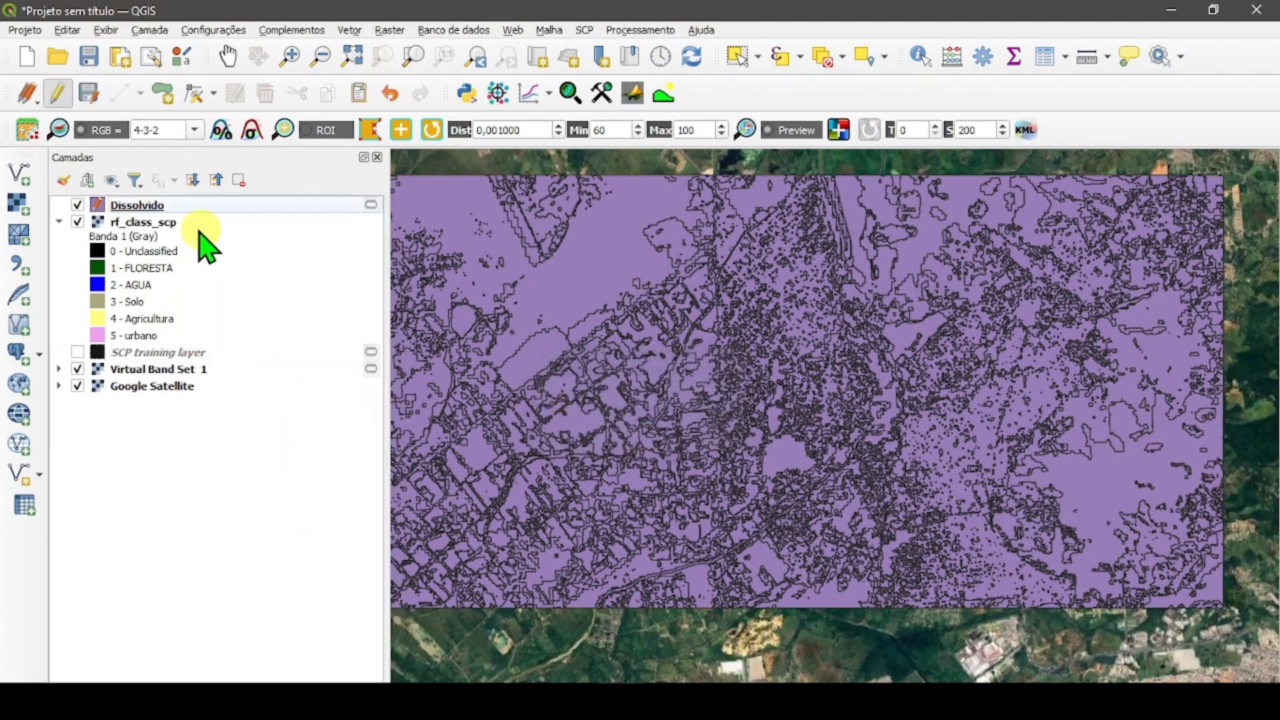
{"action": "left_click", "coordinate": [59, 93]}
- Start exporting the Dissolvido layer as a Shapefile with the pratica_3 folder as its destination
{"action": "right_click", "coordinate": [139, 204]}
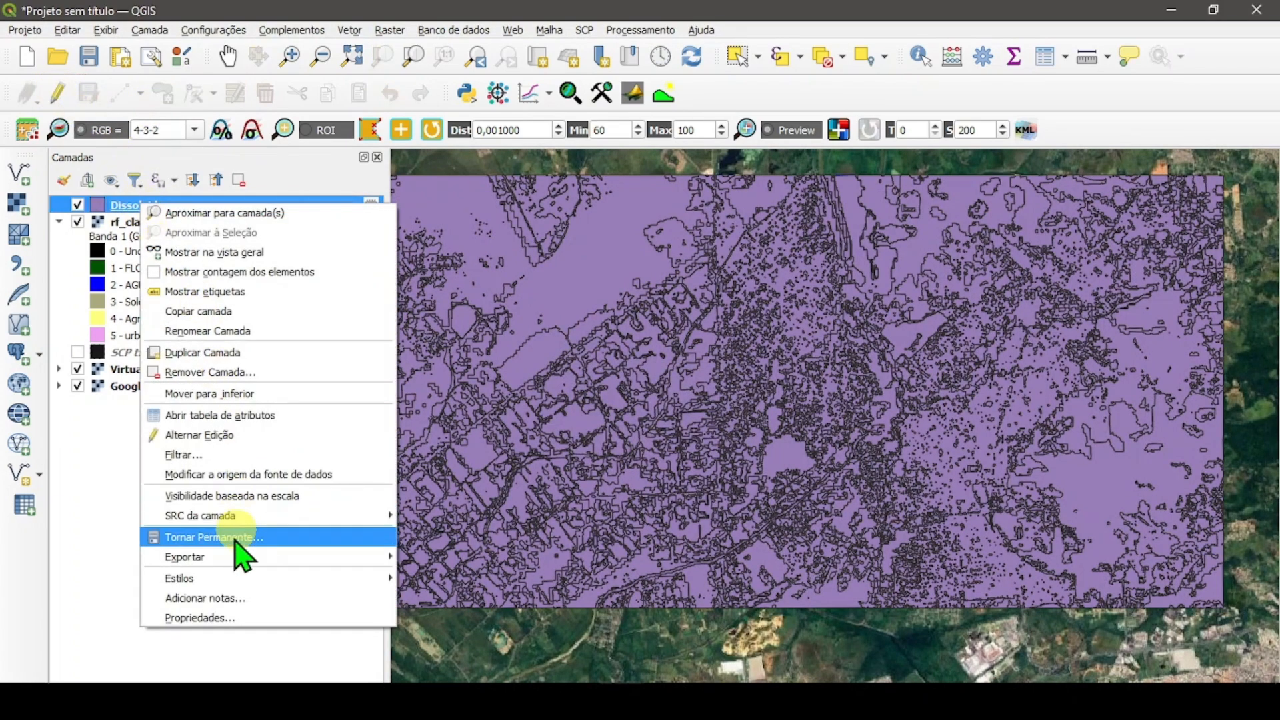
{"action": "mouse_move", "coordinate": [320, 567]}
{"action": "left_click", "coordinate": [453, 556]}
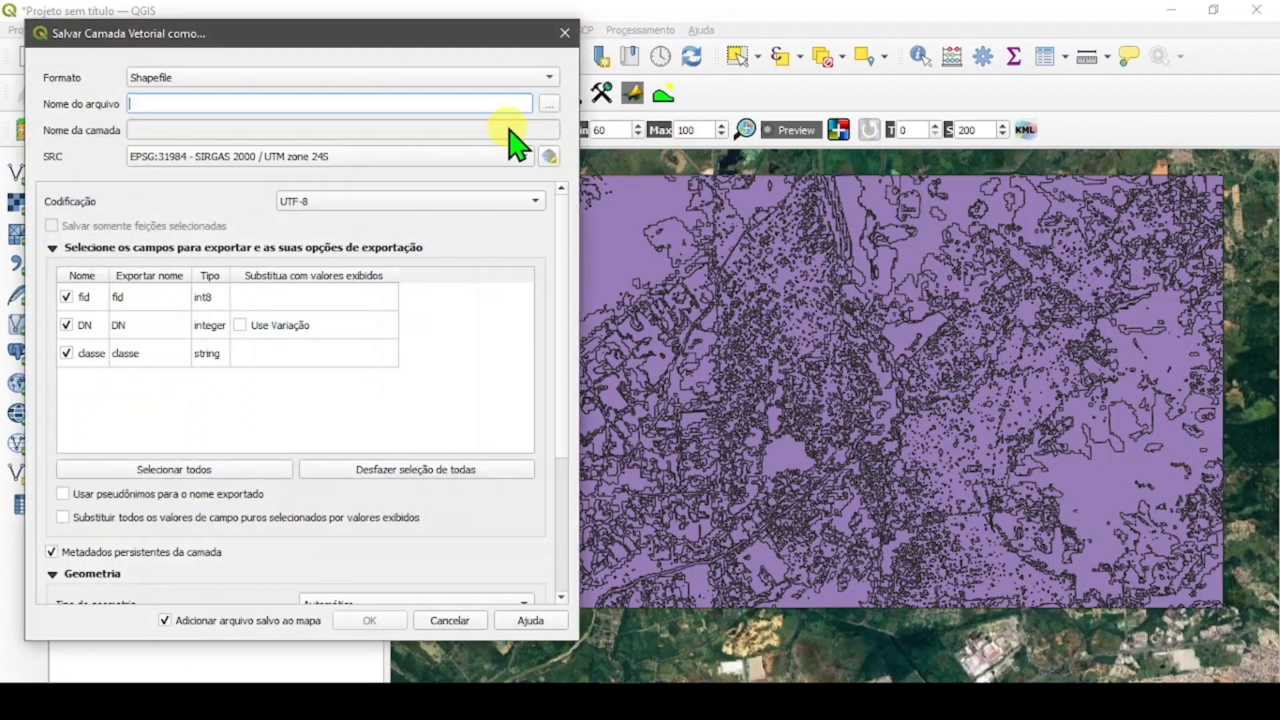
{"action": "left_click", "coordinate": [545, 108]}
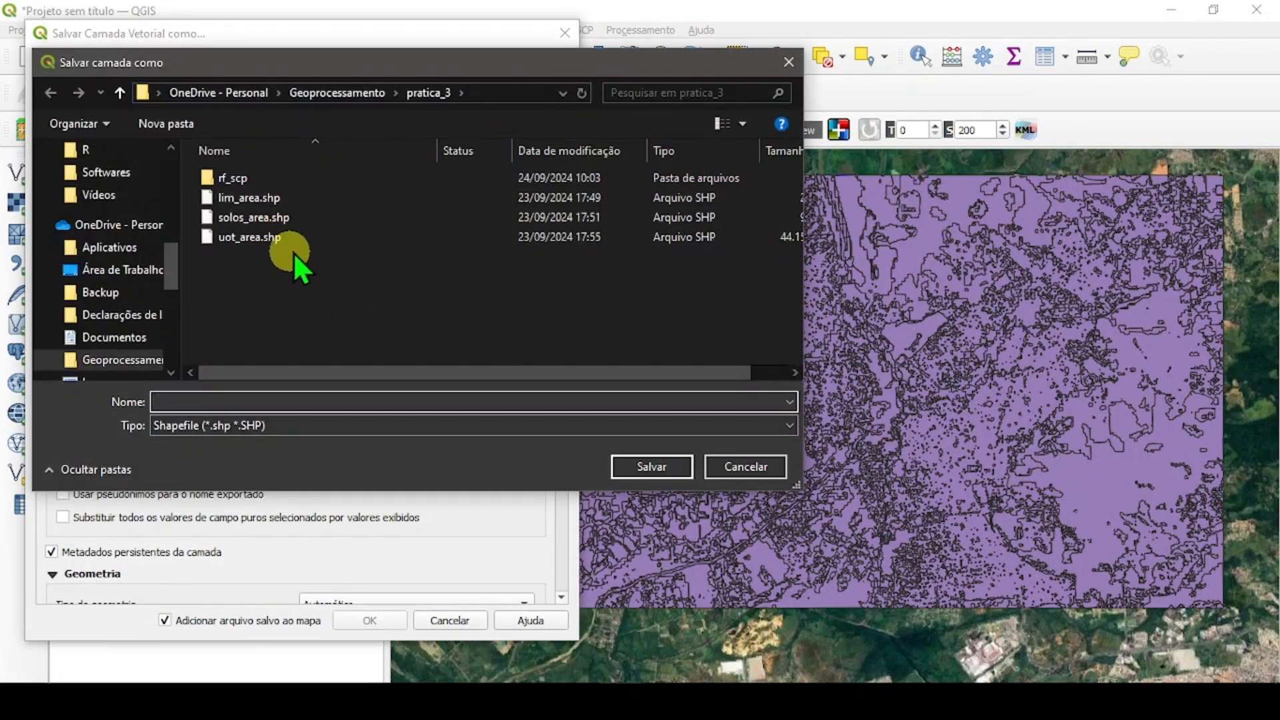
{"action": "left_click", "coordinate": [286, 172]}
{"action": "double_click", "coordinate": [277, 178]}
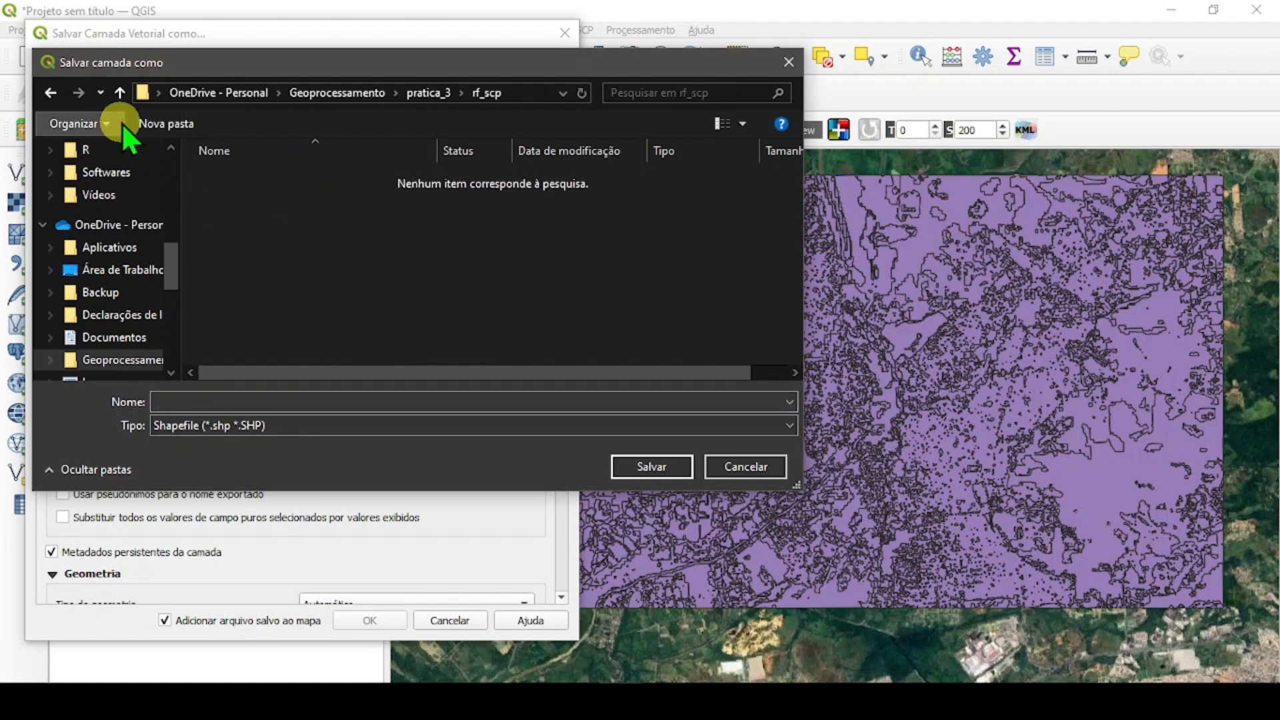
{"action": "left_click", "coordinate": [121, 94]}
{"action": "left_click", "coordinate": [228, 396]}
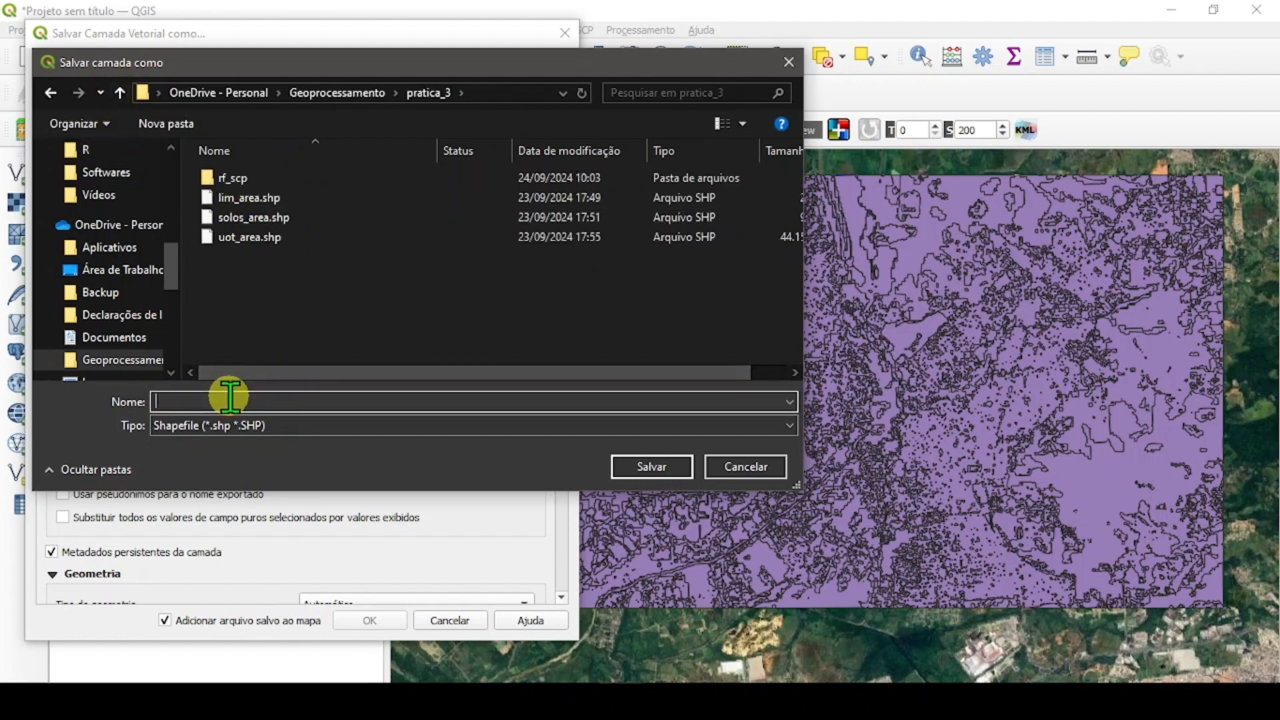
- Name the output shapefile rf_class_scp and run the export, adding the saved file to the map
{"action": "type", "text": "class"}
{"action": "key", "text": "BackSpace"}
{"action": "key", "text": "BackSpace"}
{"action": "key", "text": "BackSpace"}
{"action": "key", "text": "BackSpace"}
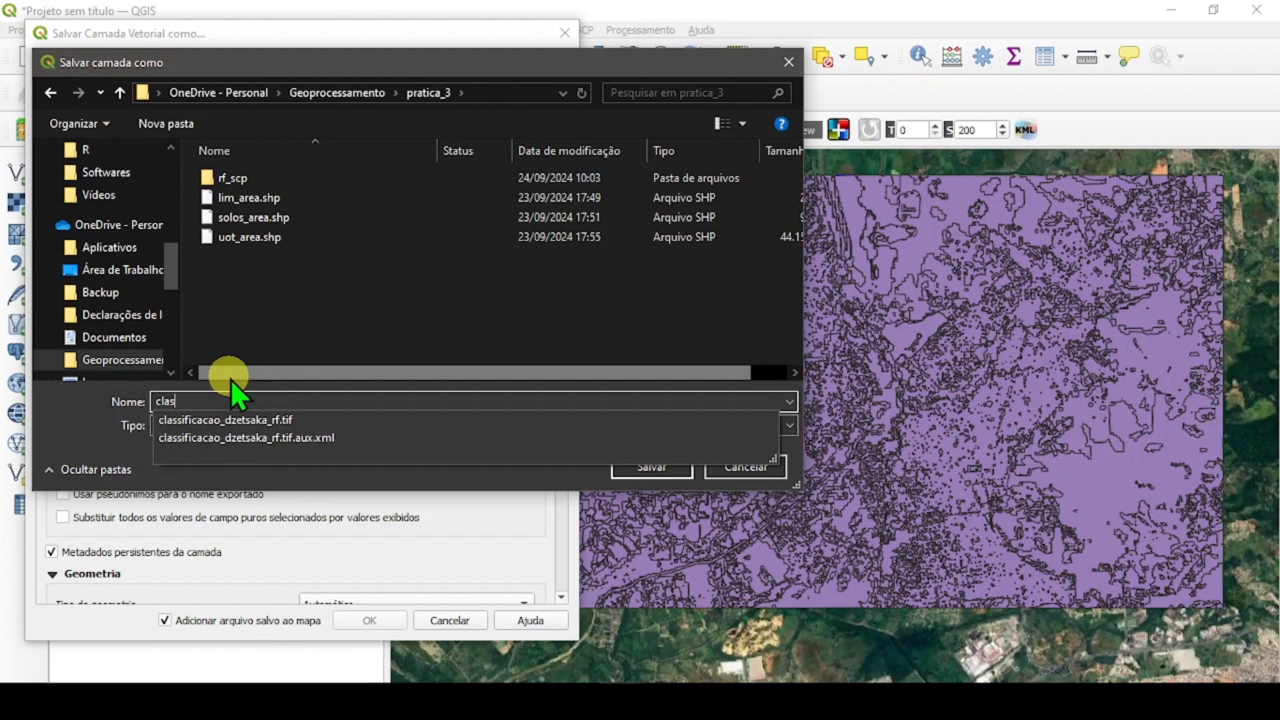
{"action": "key", "text": "BackSpace"}
{"action": "type", "text": "rf"}
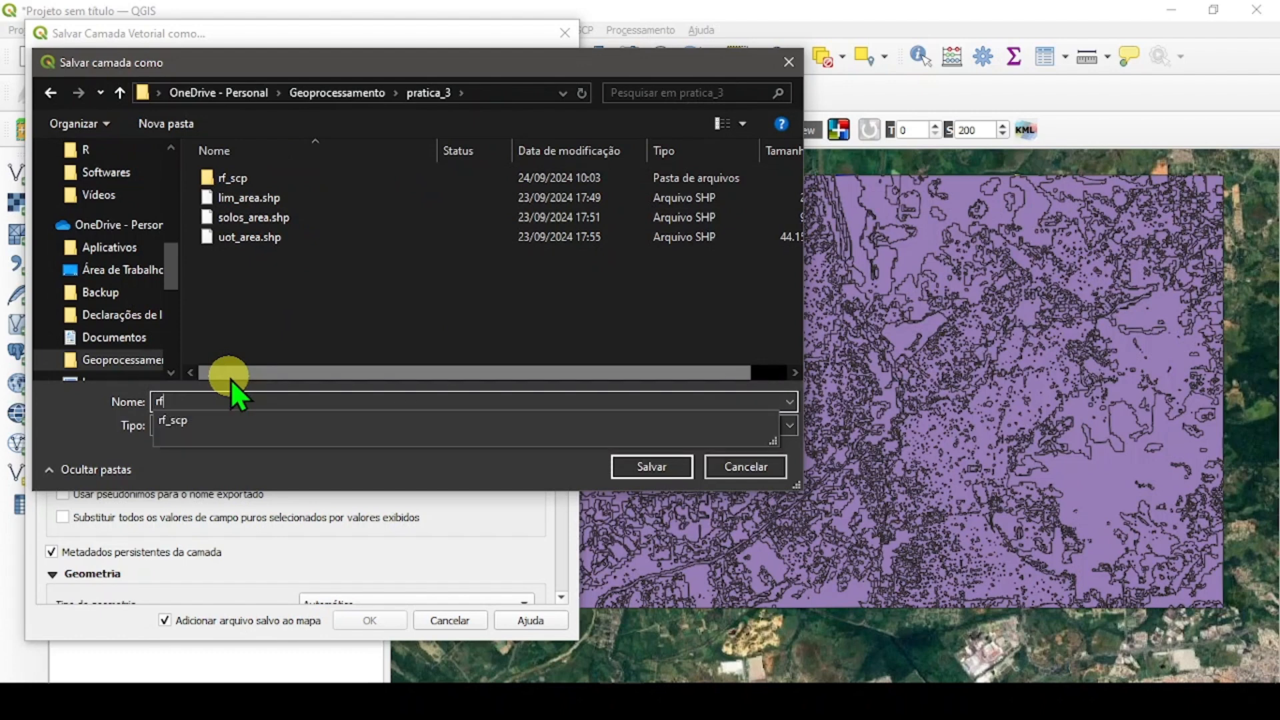
{"action": "type", "text": "_class_scp"}
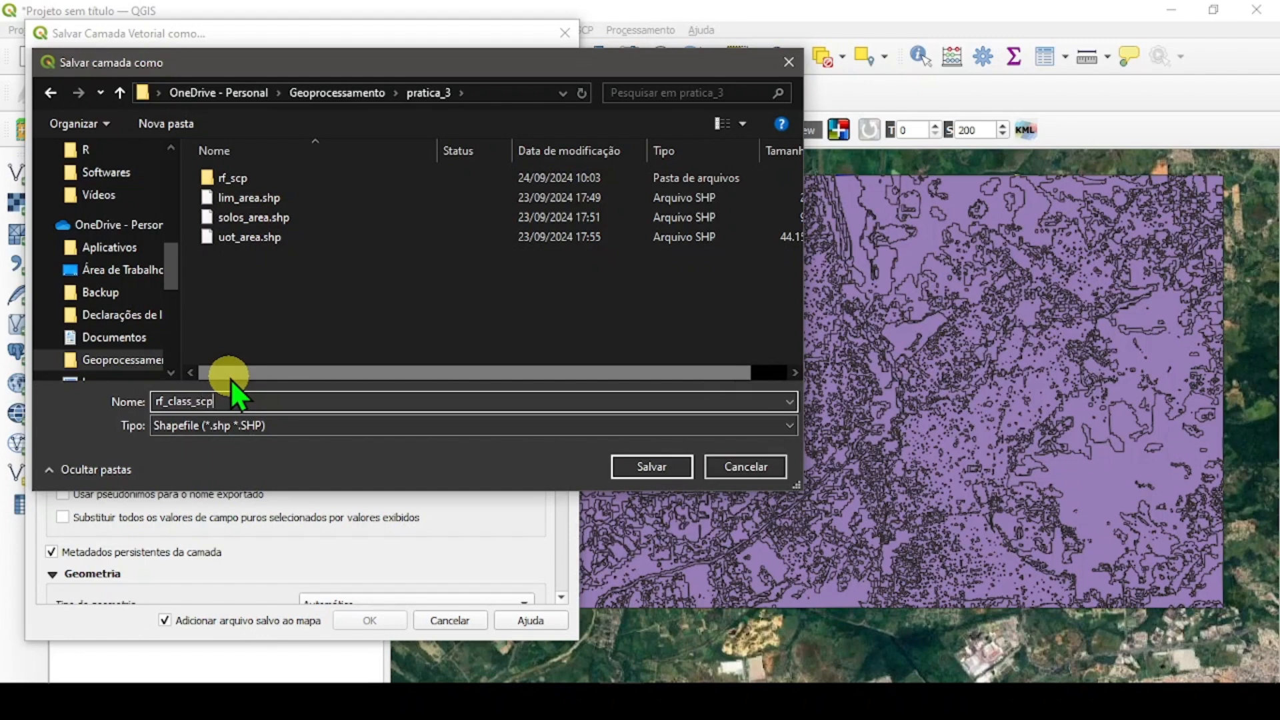
{"action": "left_click", "coordinate": [668, 475]}
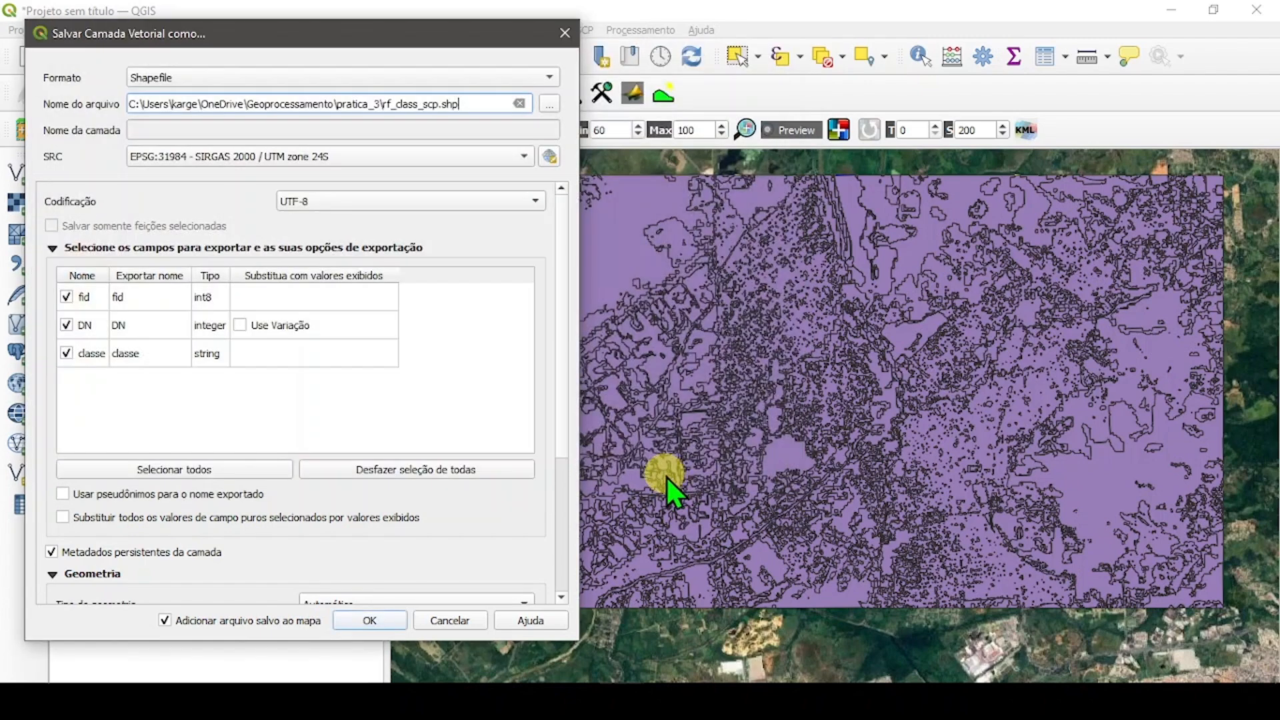
{"action": "left_click", "coordinate": [369, 620]}
- Remove the temporary Dissolvido layer from the project
{"action": "right_click", "coordinate": [137, 223]}
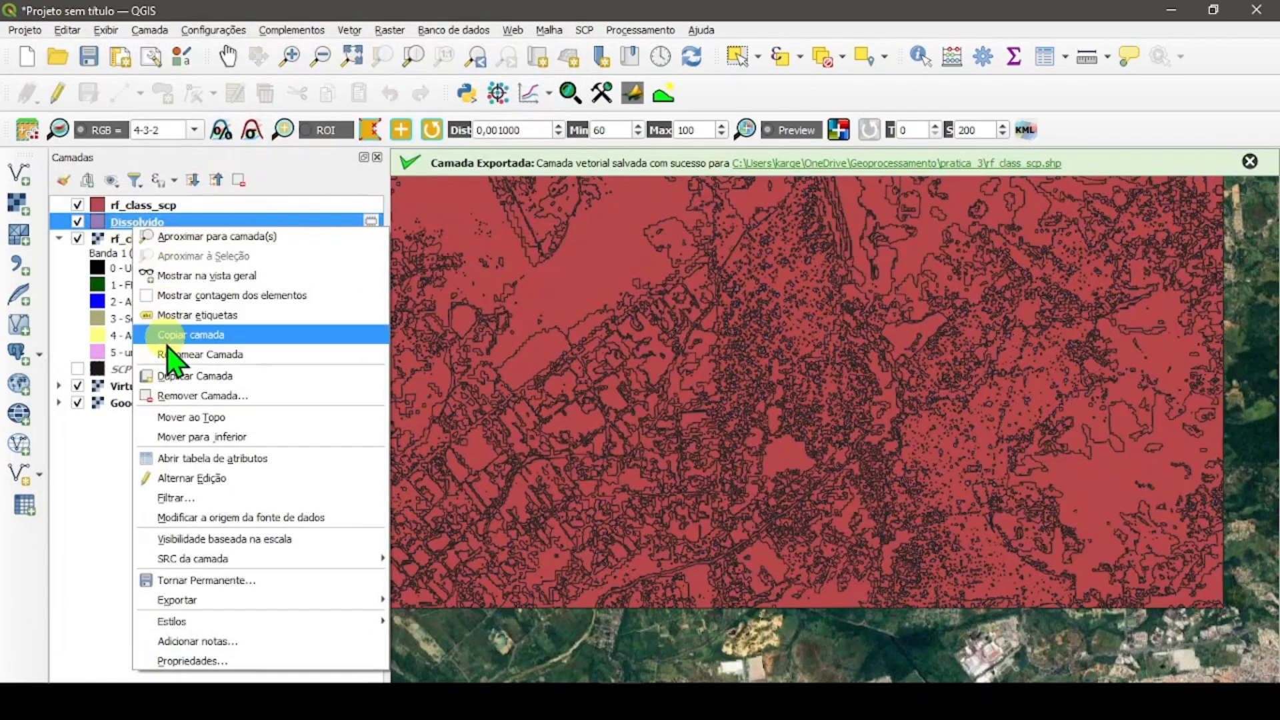
{"action": "left_click", "coordinate": [180, 396]}
{"action": "left_click", "coordinate": [608, 434]}
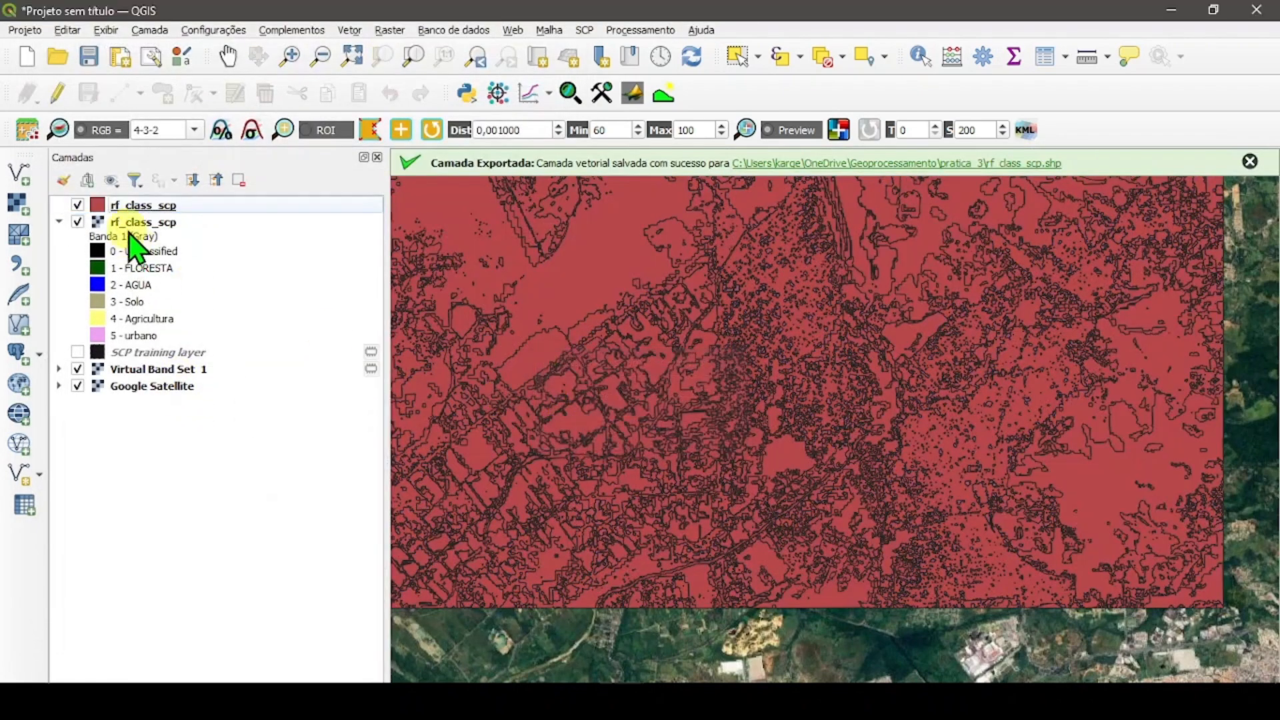
- Set the rf_class_scp vector layer's symbology to Categorizado by the classe field, classify it and sort the categories by value
{"action": "double_click", "coordinate": [140, 205]}
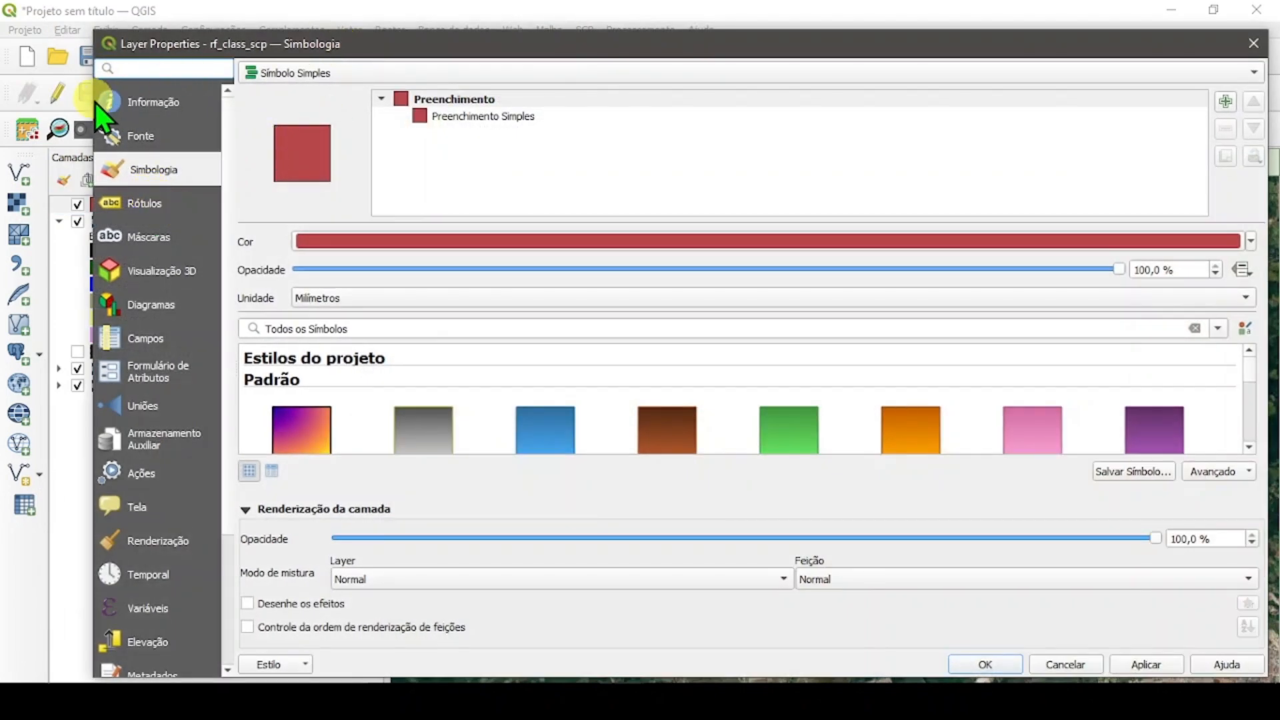
{"action": "left_click_drag", "start_coordinate": [100, 114], "coordinate": [380, 114]}
{"action": "left_click_drag", "start_coordinate": [670, 46], "coordinate": [584, 68]}
{"action": "left_click", "coordinate": [584, 68]}
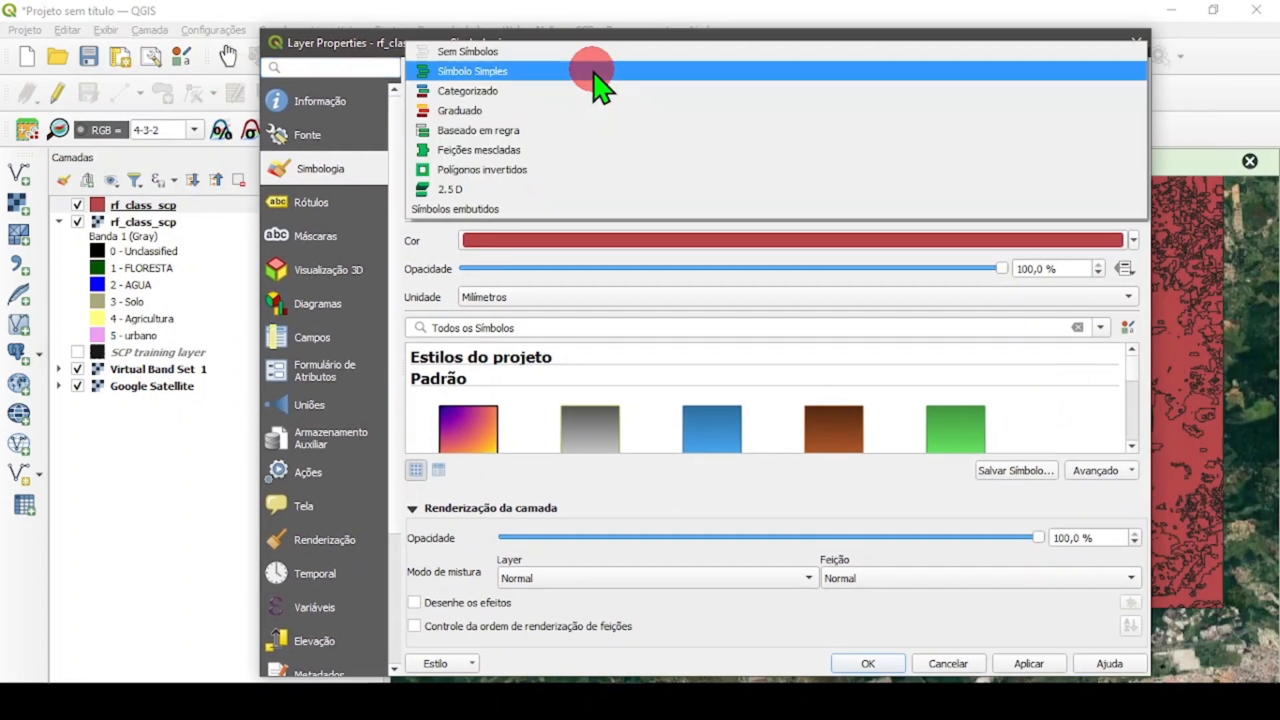
{"action": "left_click", "coordinate": [563, 88]}
{"action": "left_click", "coordinate": [1109, 100]}
{"action": "left_click", "coordinate": [897, 165]}
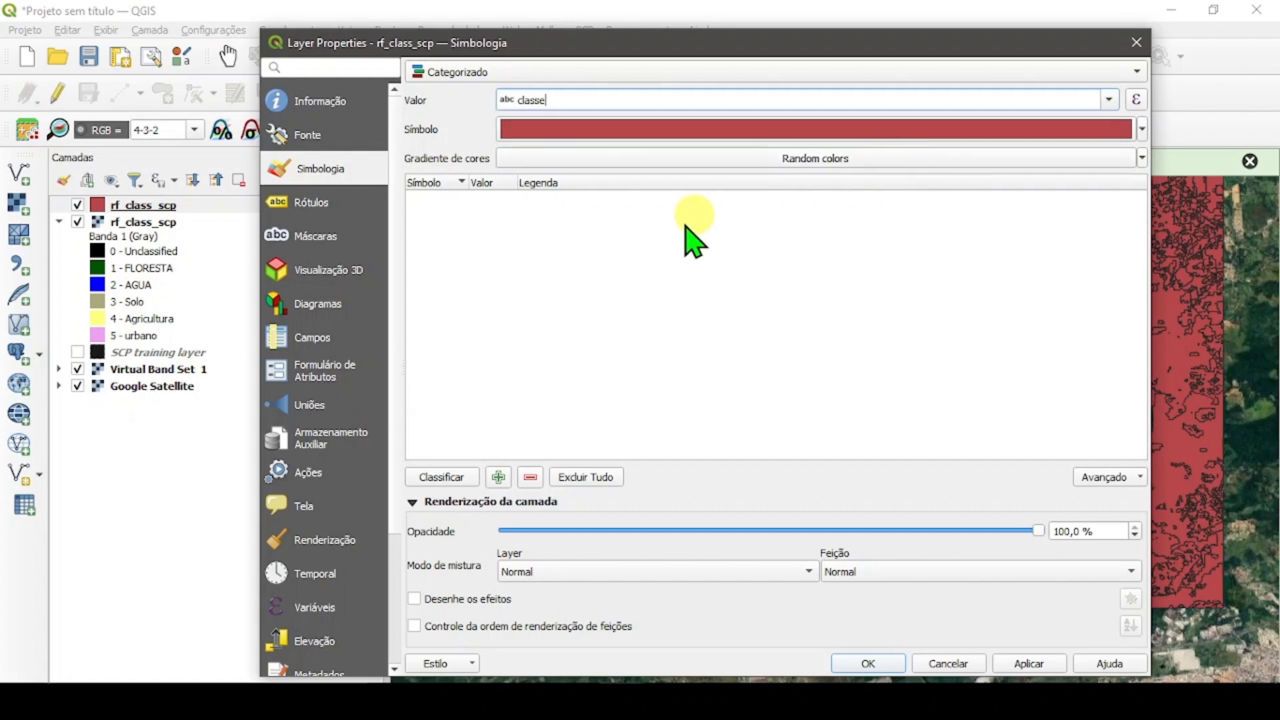
{"action": "left_click", "coordinate": [433, 477]}
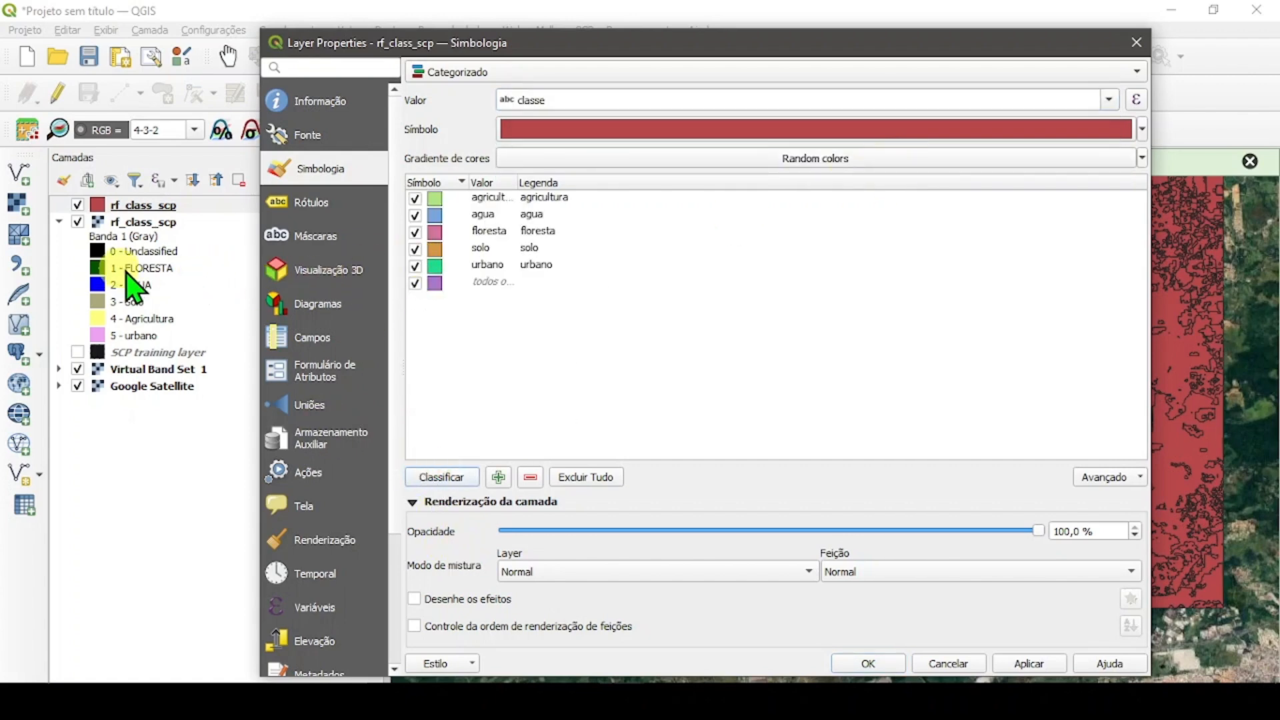
{"action": "left_click", "coordinate": [486, 183]}
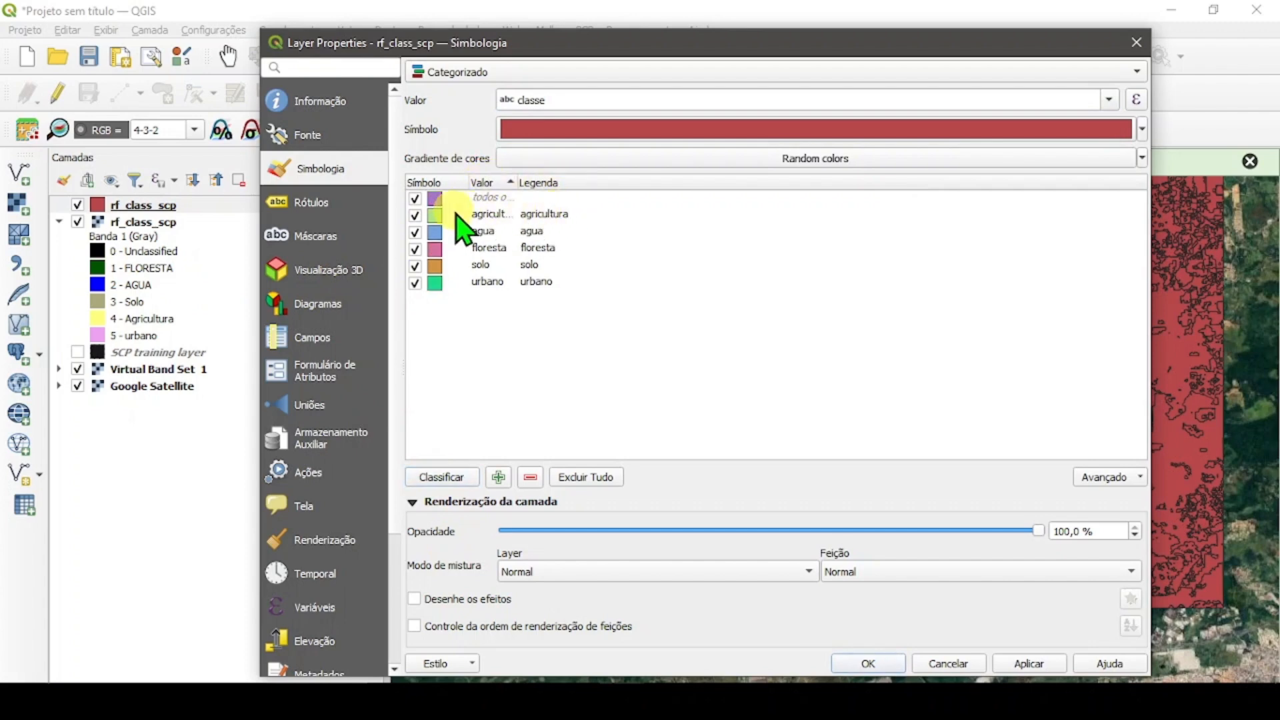
- Open the agricultura category's symbol and select its Preenchimento Simples layer for editing
{"action": "double_click", "coordinate": [433, 213]}
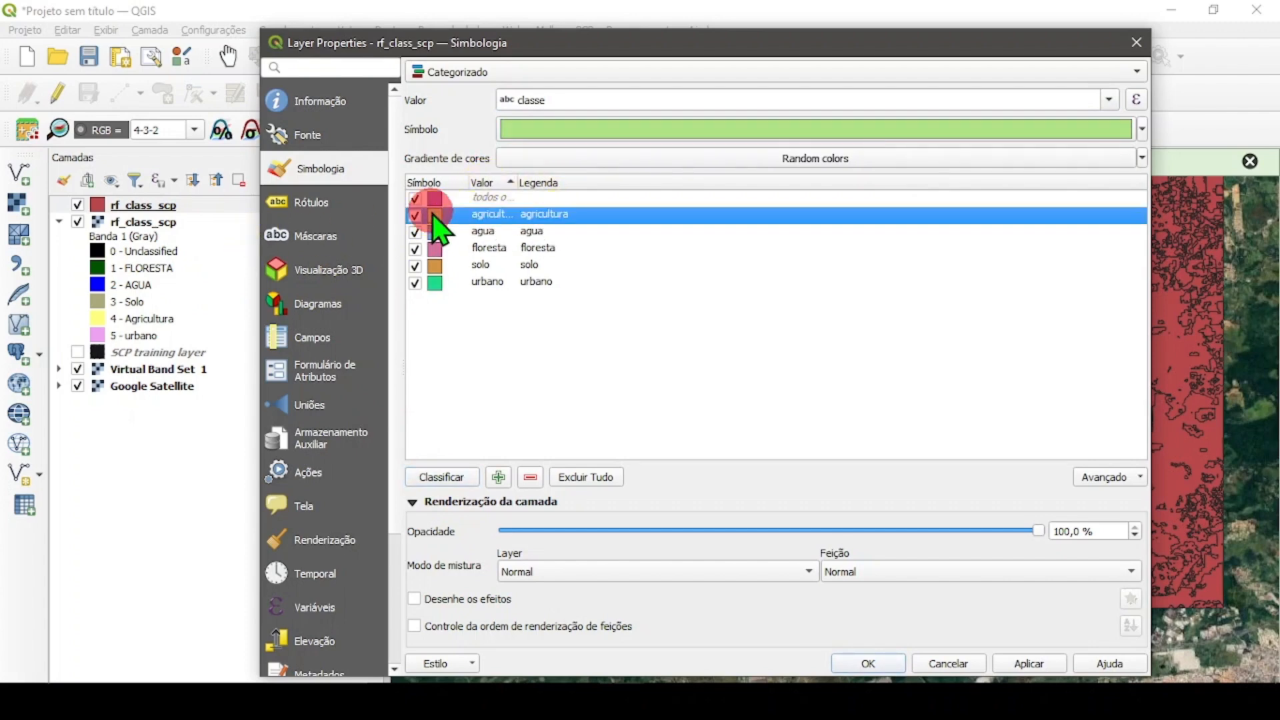
{"action": "left_click", "coordinate": [565, 103]}
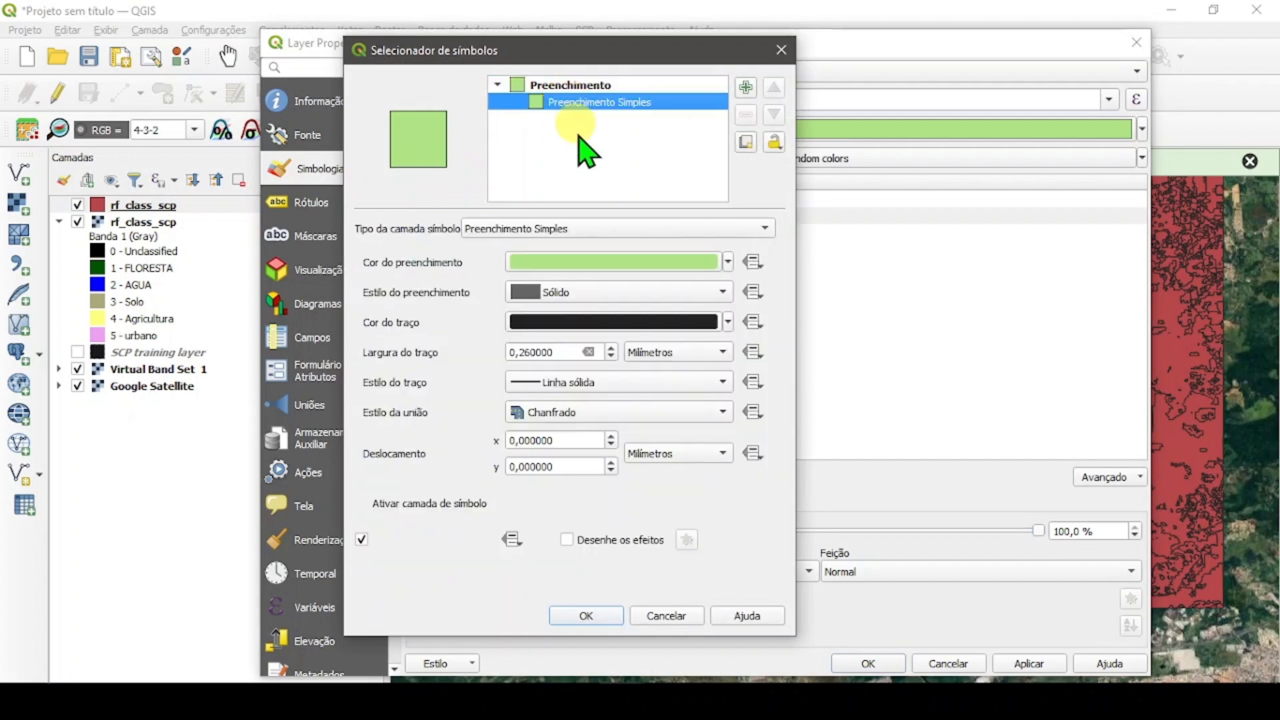
{"action": "left_click", "coordinate": [571, 269]}
{"action": "left_click", "coordinate": [627, 256]}
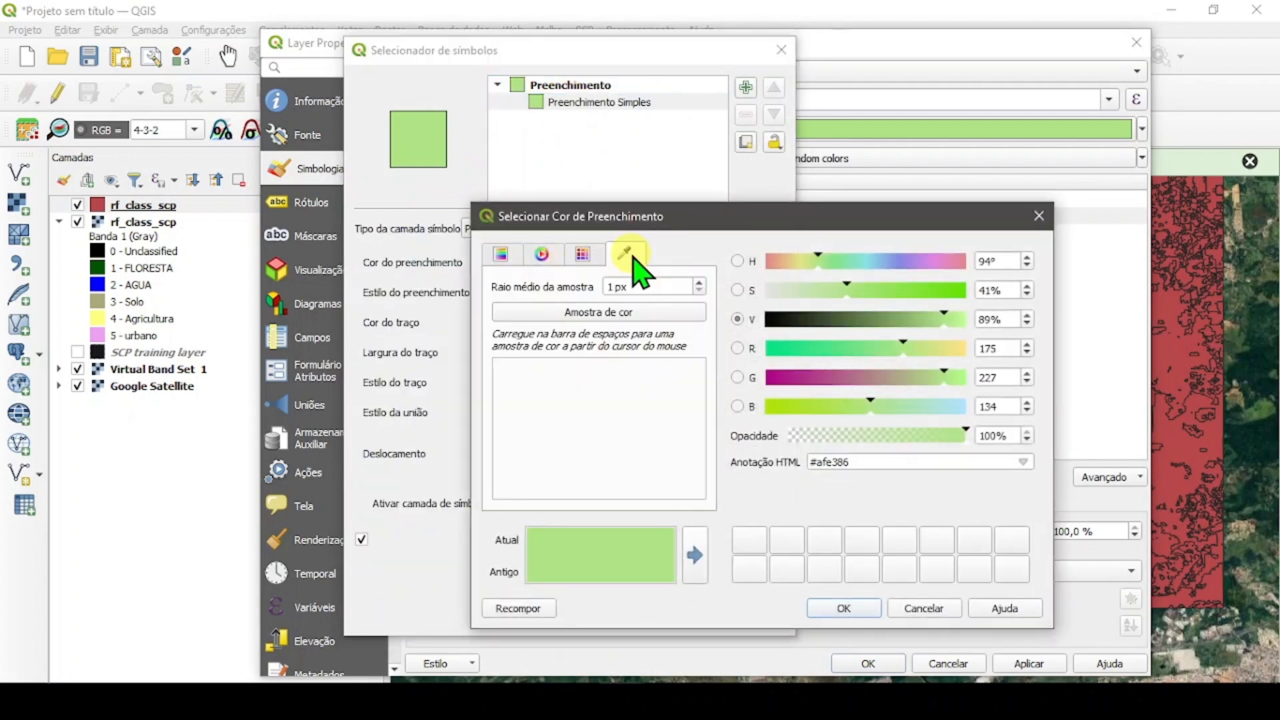
{"action": "left_click", "coordinate": [590, 313]}
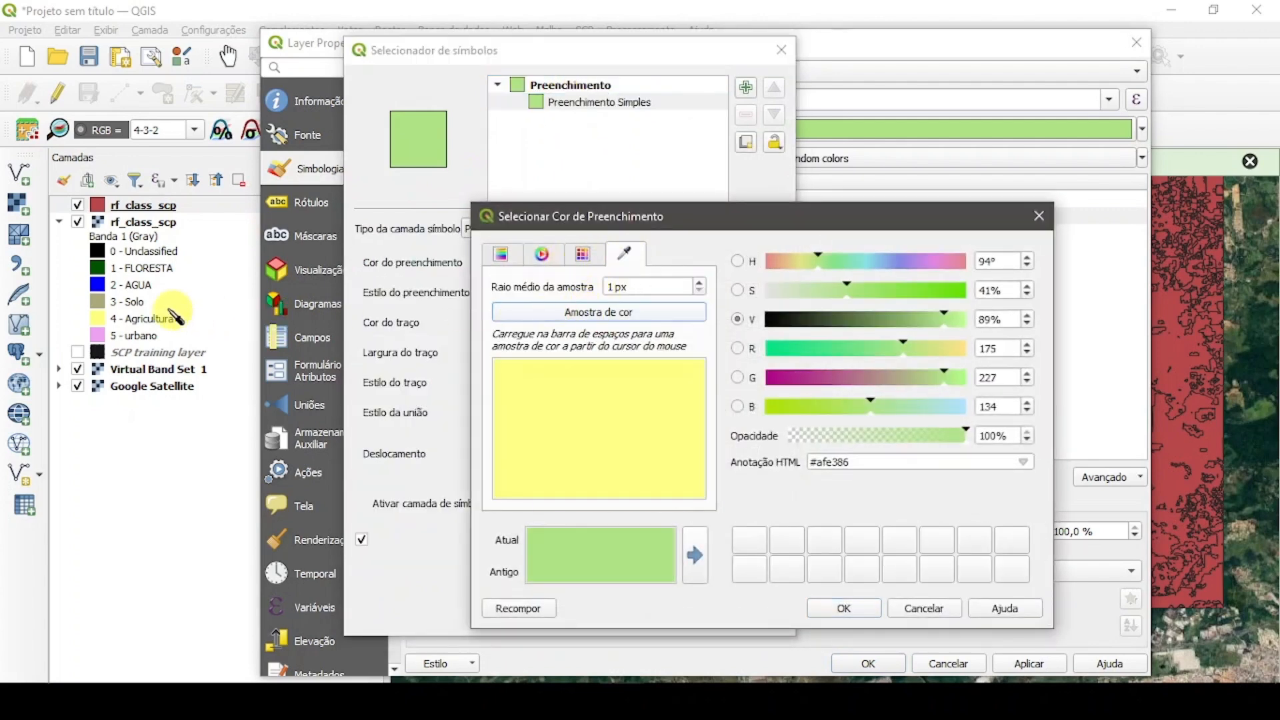
{"action": "left_click", "coordinate": [122, 337]}
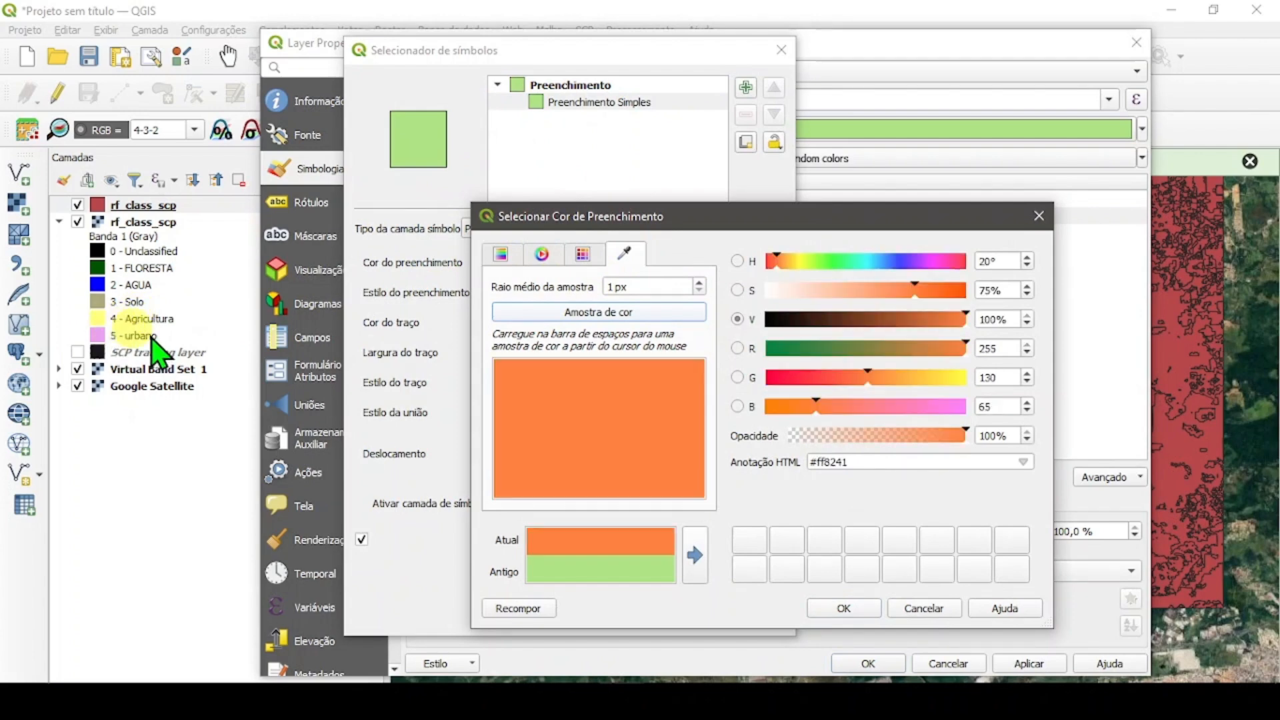
{"action": "left_click", "coordinate": [577, 317]}
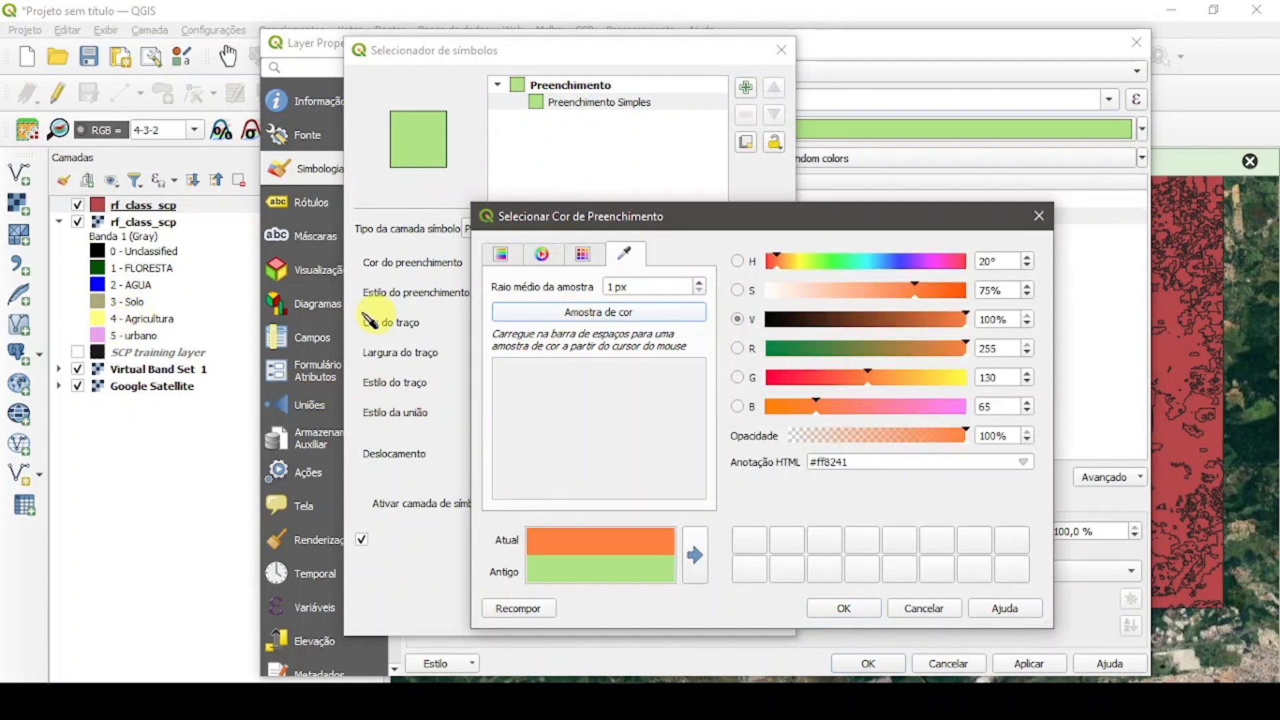
{"action": "left_click", "coordinate": [102, 321]}
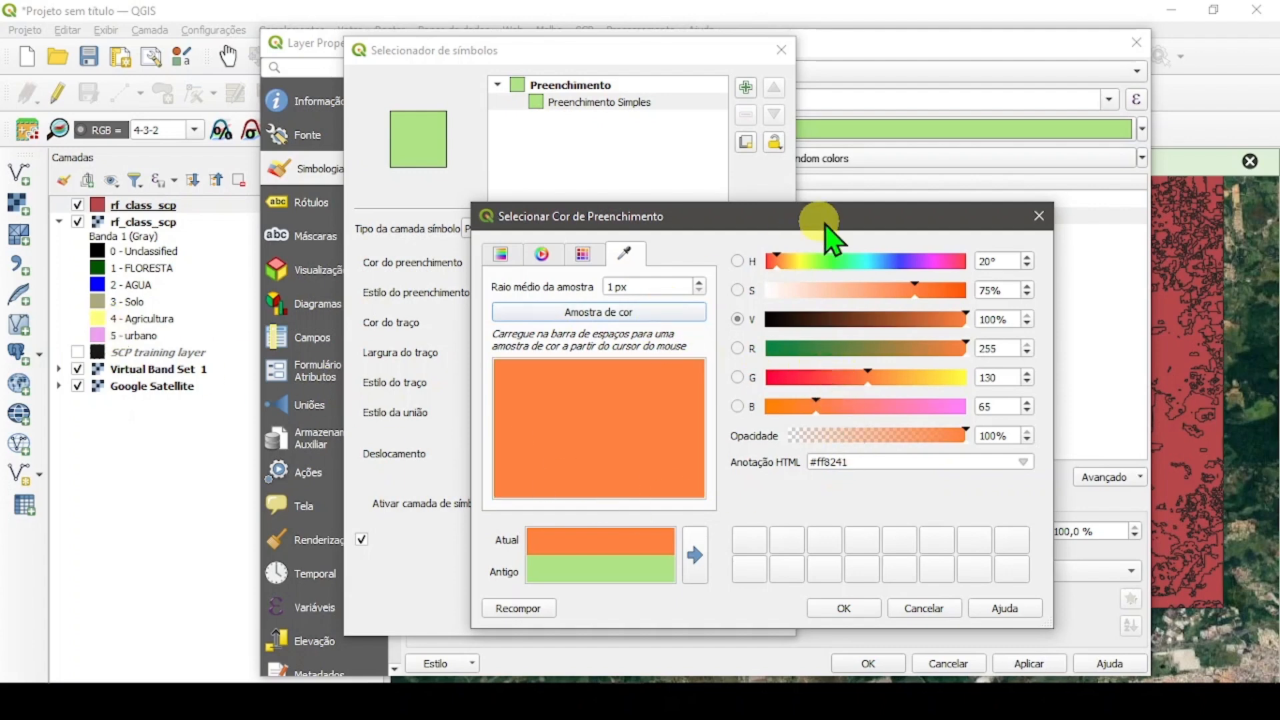
{"action": "left_click_drag", "start_coordinate": [825, 222], "coordinate": [905, 147]}
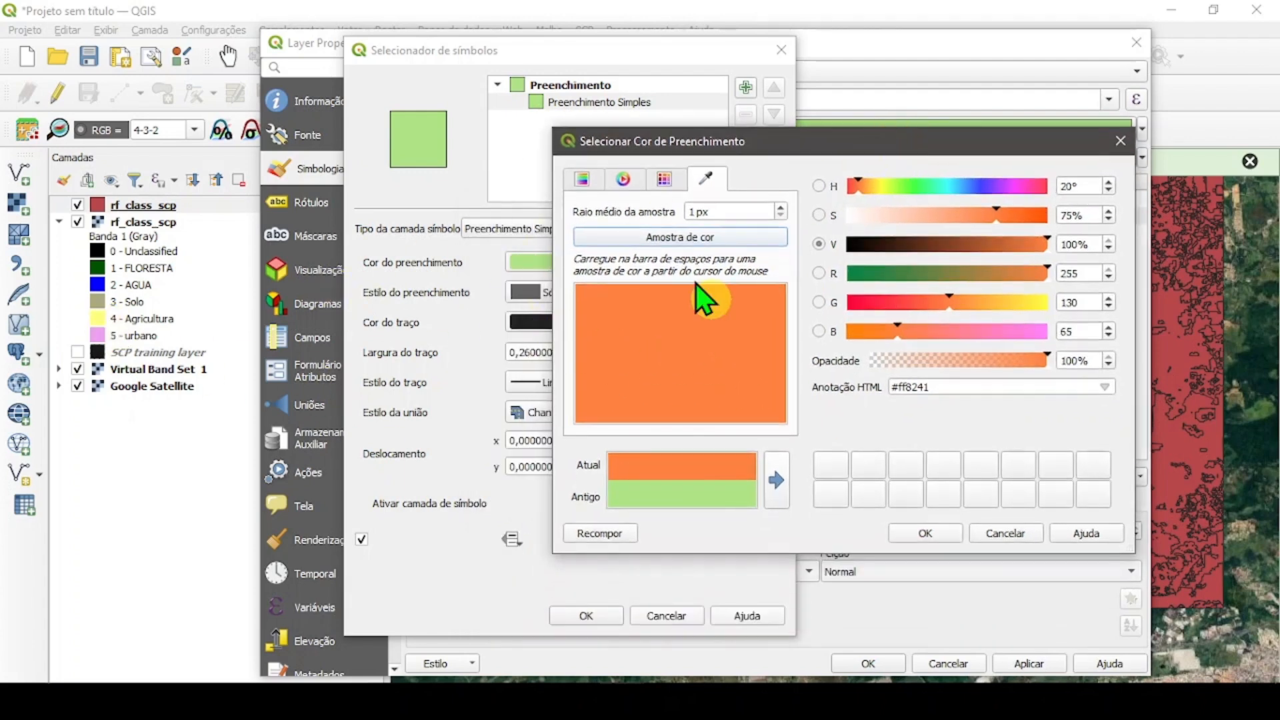
{"action": "left_click", "coordinate": [681, 234]}
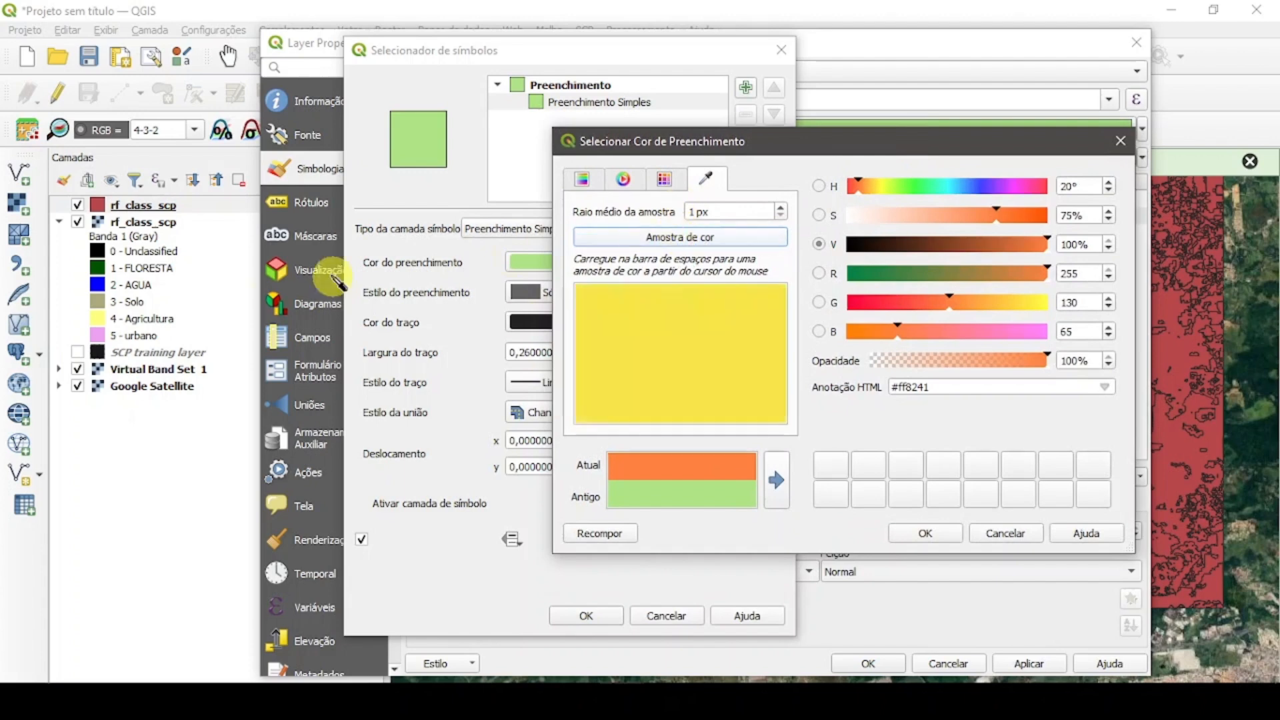
{"action": "left_click", "coordinate": [113, 327]}
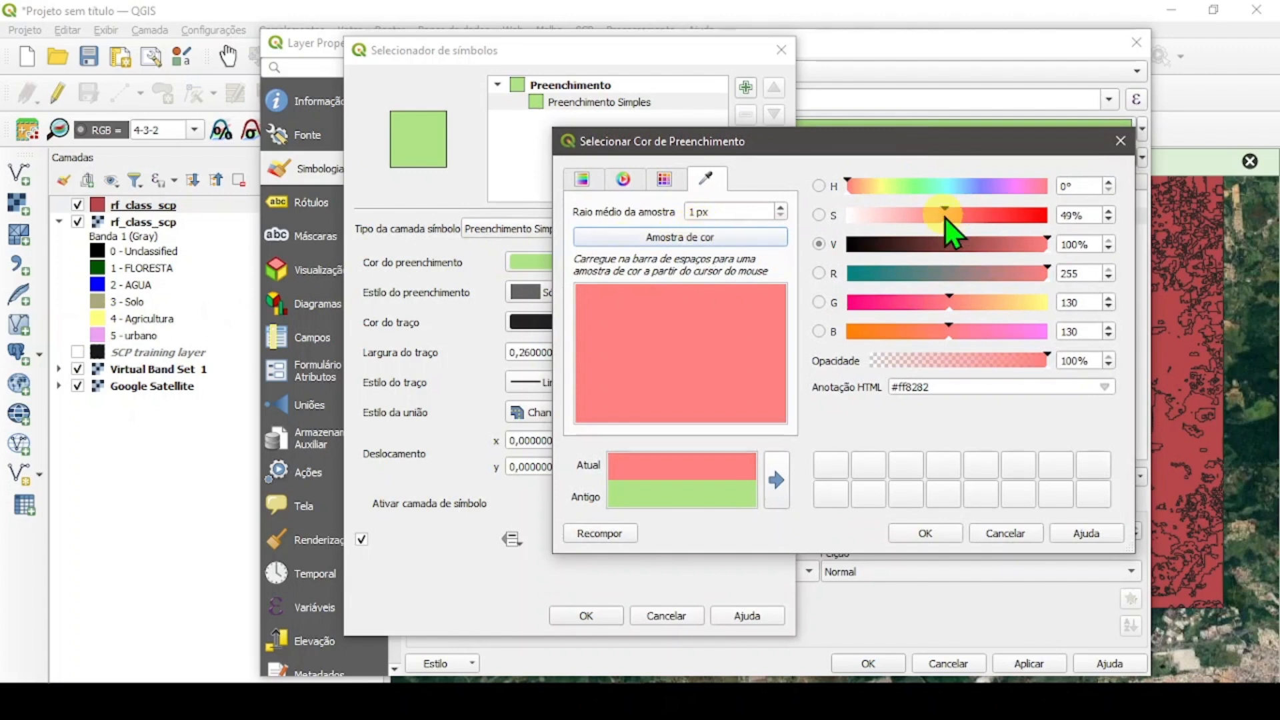
{"action": "left_click", "coordinate": [1120, 142]}
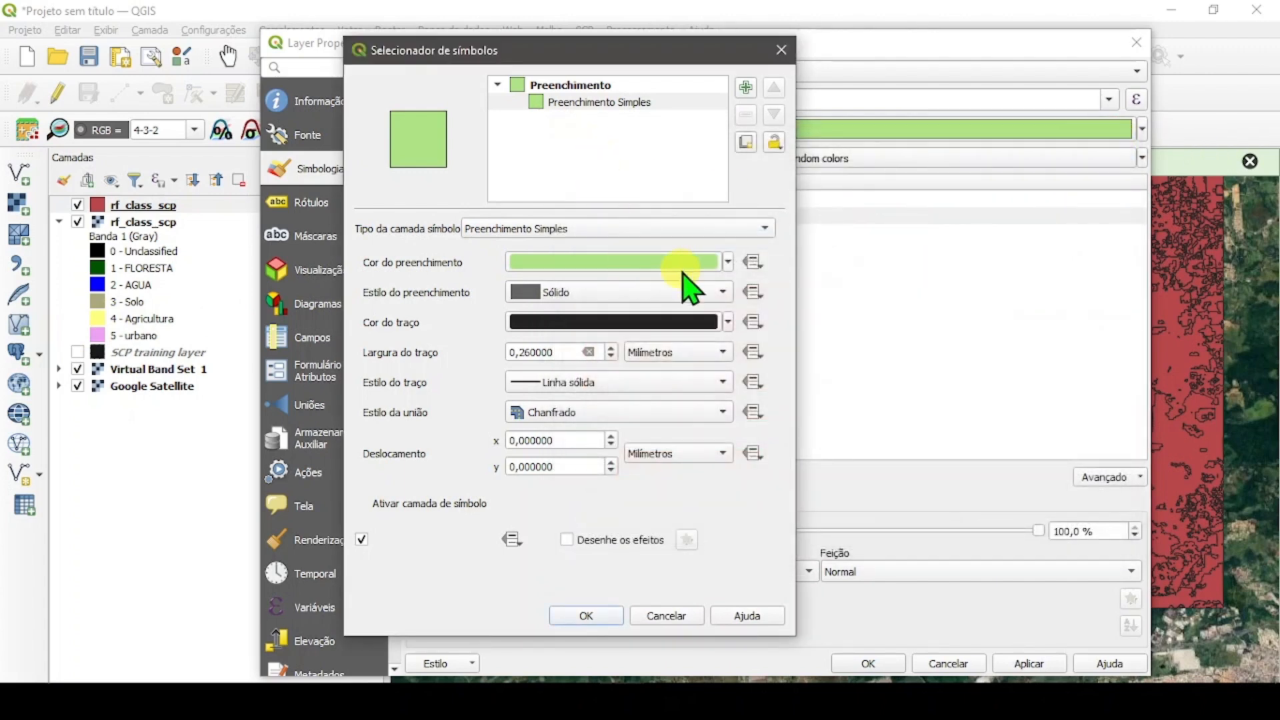
- Set the agricultura category's fill to the light yellow from the recent colours and accept the symbol
{"action": "left_click", "coordinate": [731, 264]}
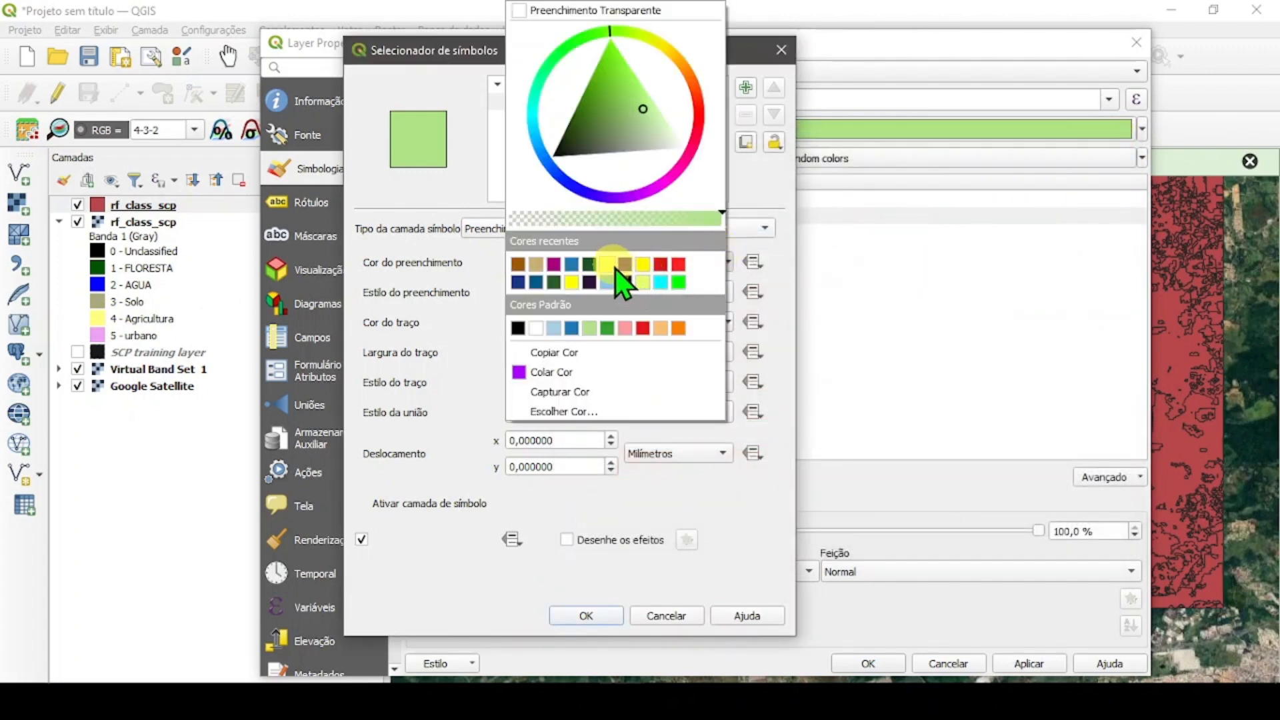
{"action": "left_click", "coordinate": [608, 265]}
{"action": "left_click", "coordinate": [606, 615]}
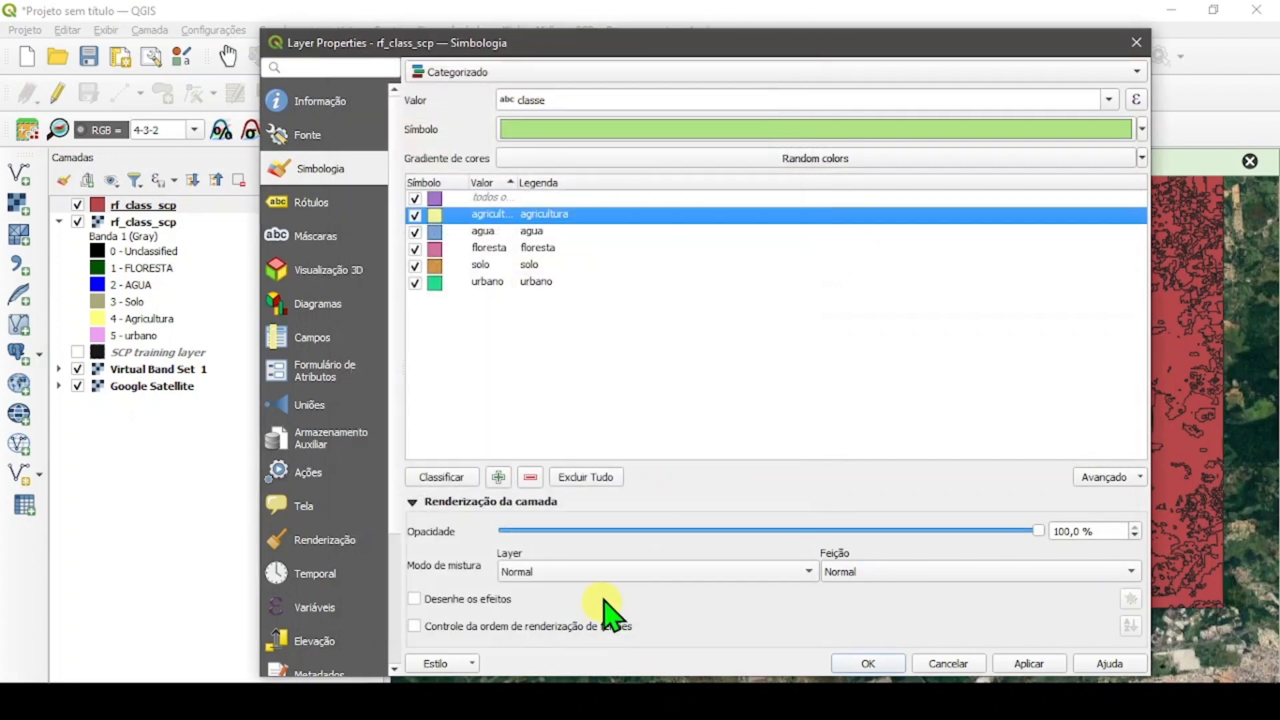
- Recolour the agua category's symbol with the medium blue from the recent colours
{"action": "double_click", "coordinate": [436, 231]}
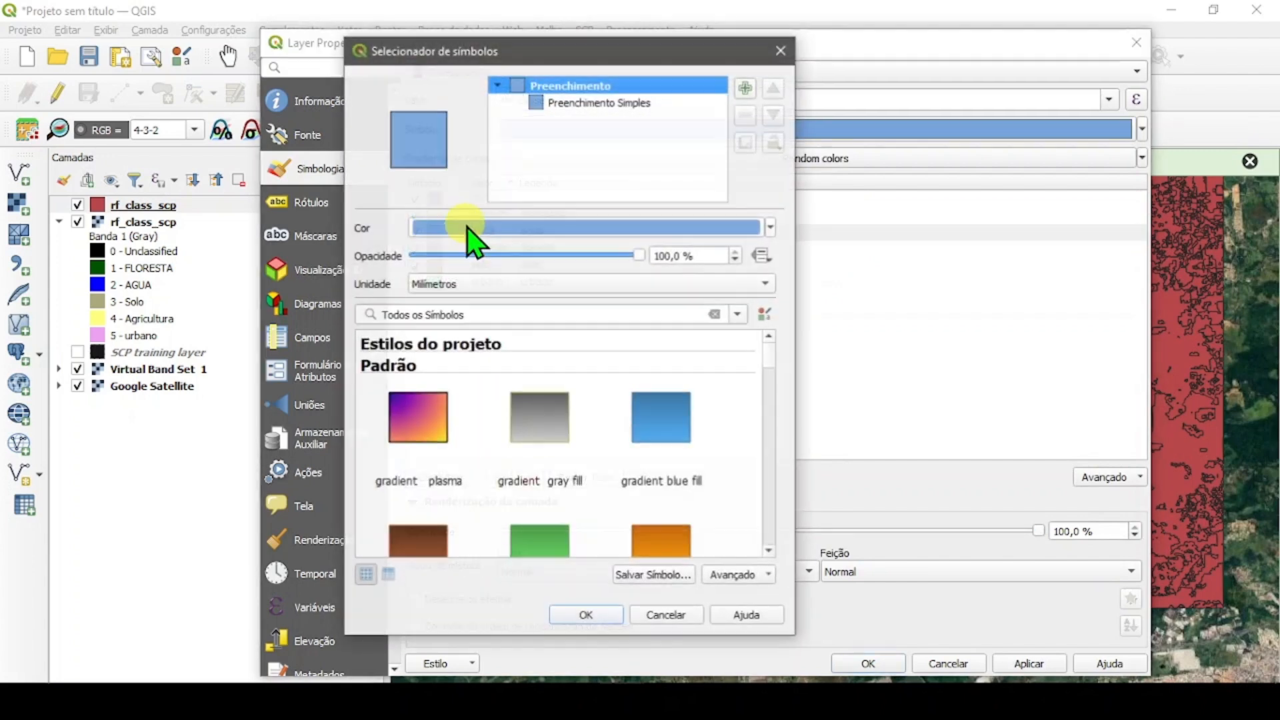
{"action": "left_click", "coordinate": [770, 229]}
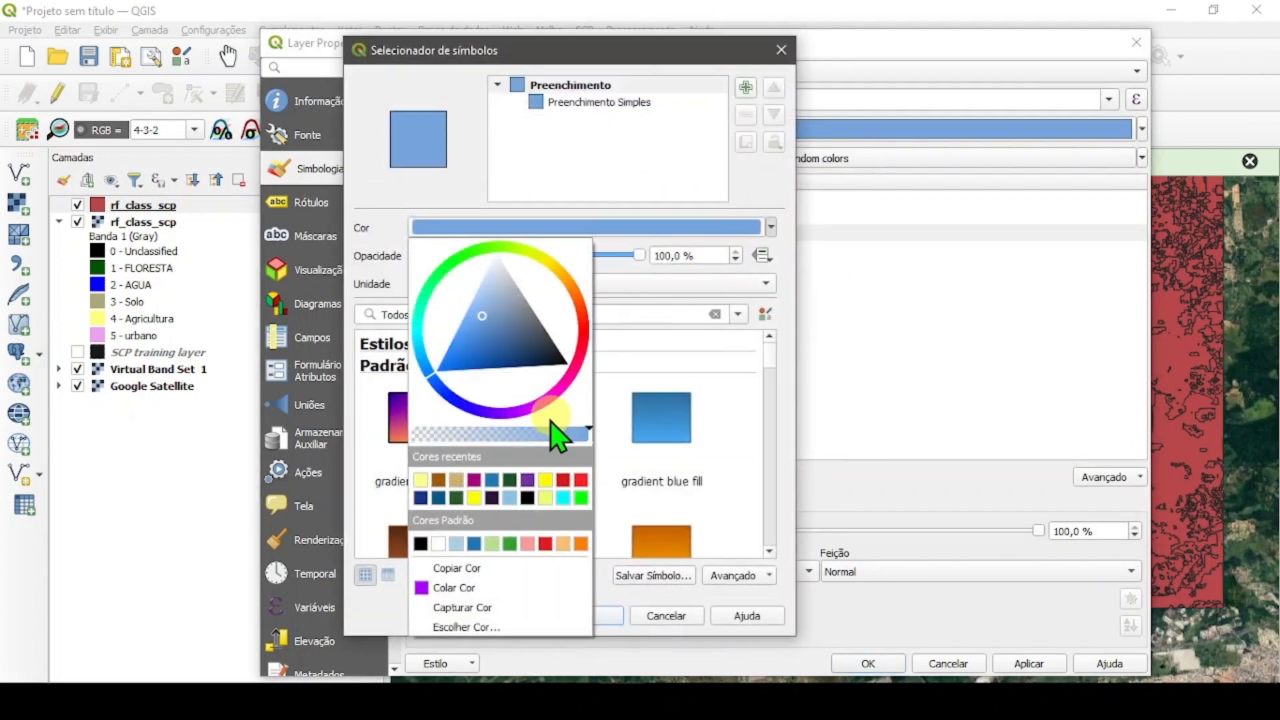
{"action": "left_click", "coordinate": [491, 480]}
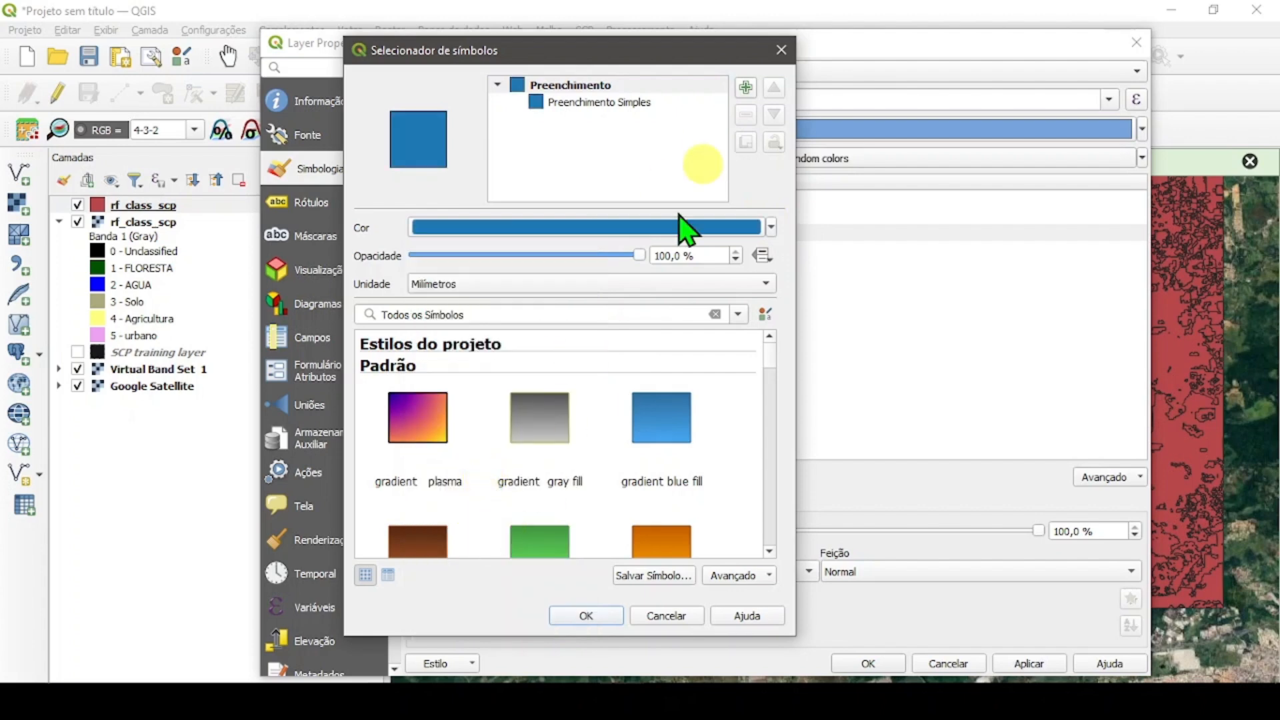
{"action": "left_click", "coordinate": [575, 614]}
- Recolour the floresta category's symbol with the dark green from the recent colours
{"action": "double_click", "coordinate": [435, 250]}
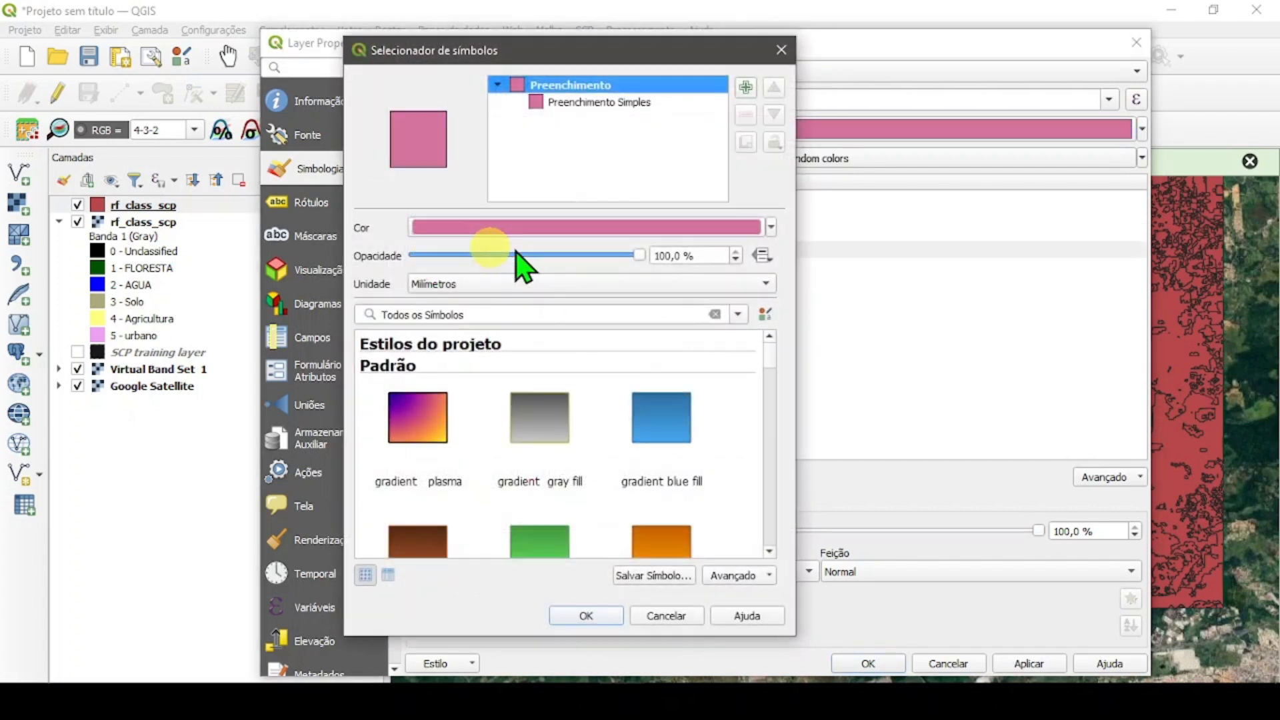
{"action": "left_click", "coordinate": [771, 228]}
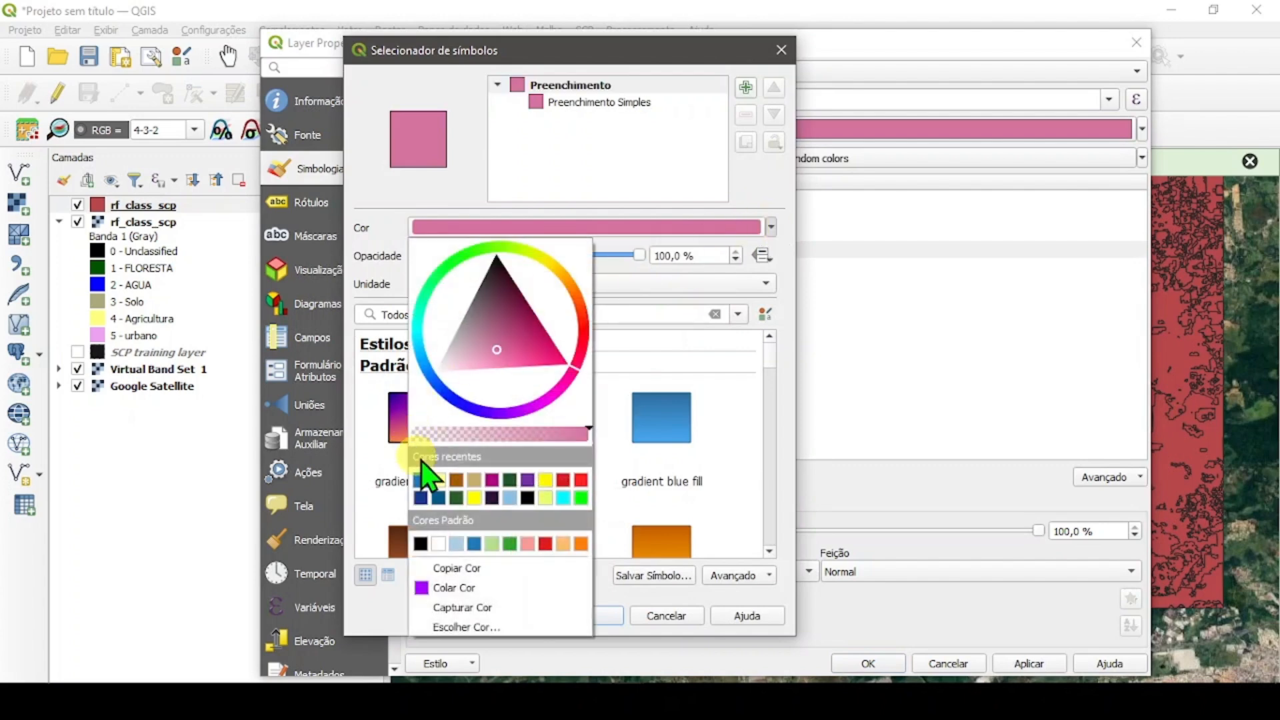
{"action": "left_click", "coordinate": [510, 481]}
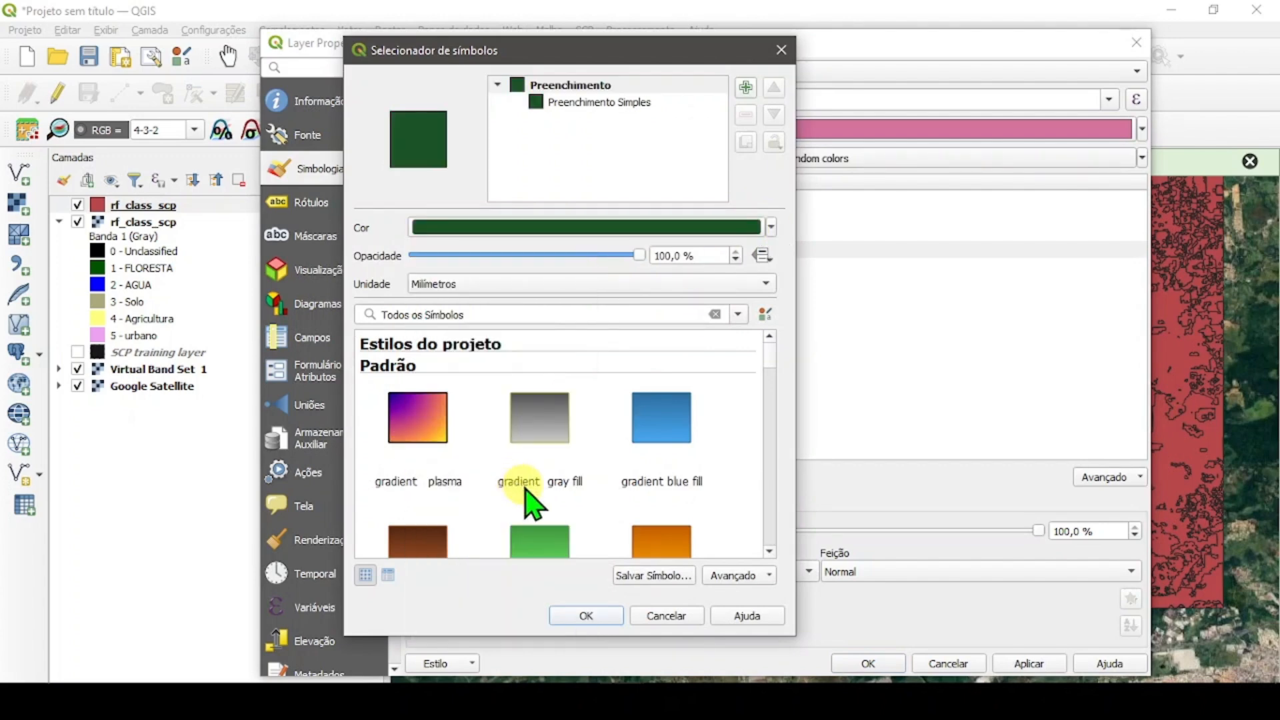
{"action": "left_click", "coordinate": [604, 613]}
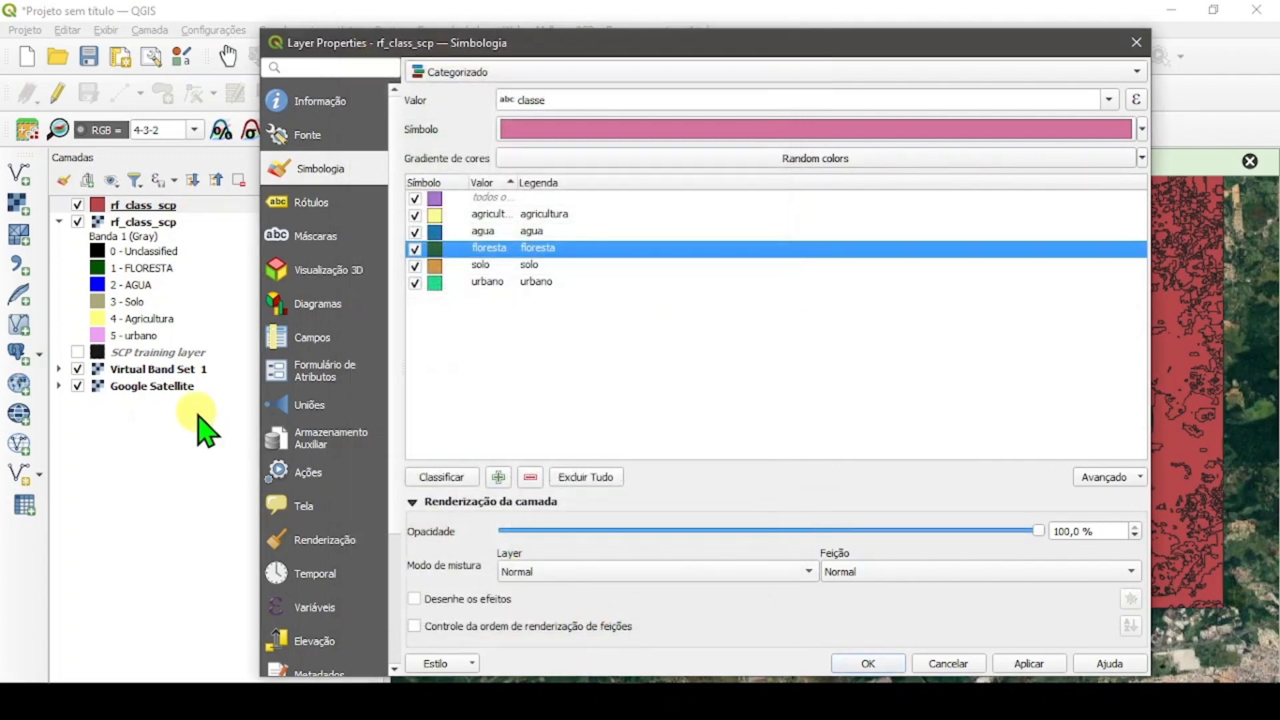
- Set the urbano category's simple fill to the copied bright purple and apply the categorized symbology to the layer
{"action": "left_click", "coordinate": [95, 338]}
{"action": "left_click", "coordinate": [434, 282]}
{"action": "double_click", "coordinate": [434, 281]}
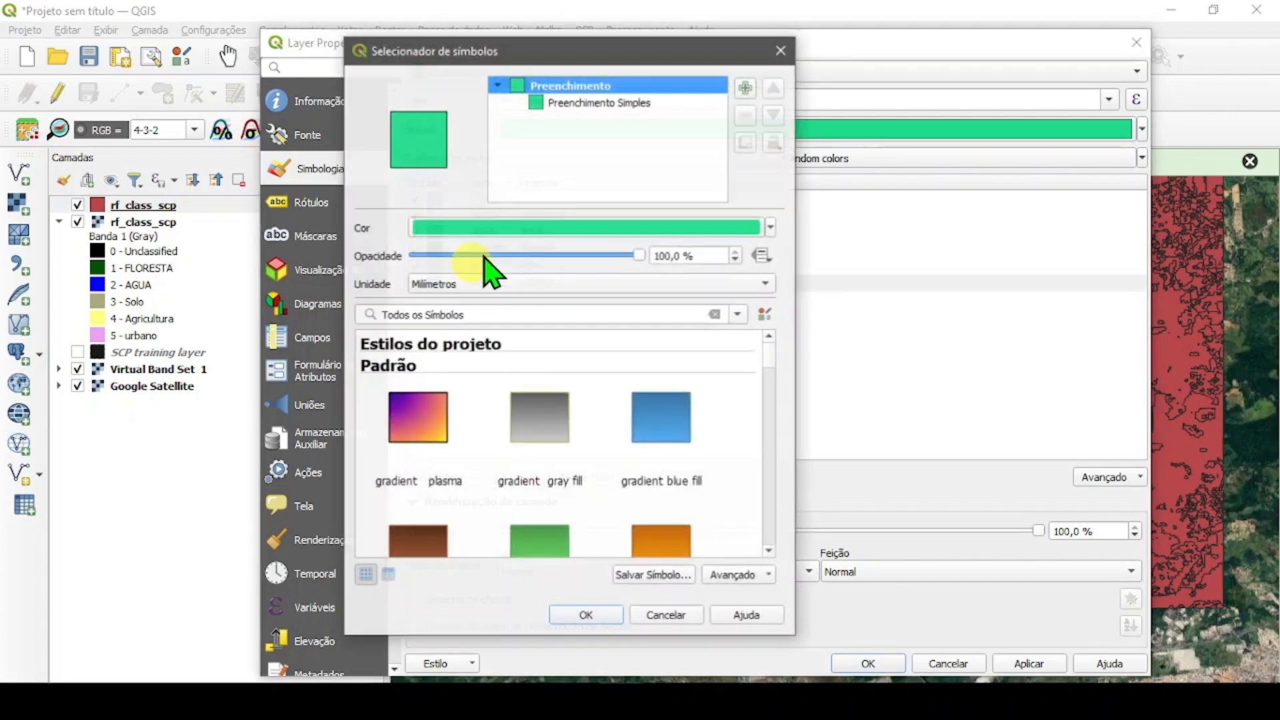
{"action": "left_click", "coordinate": [608, 103]}
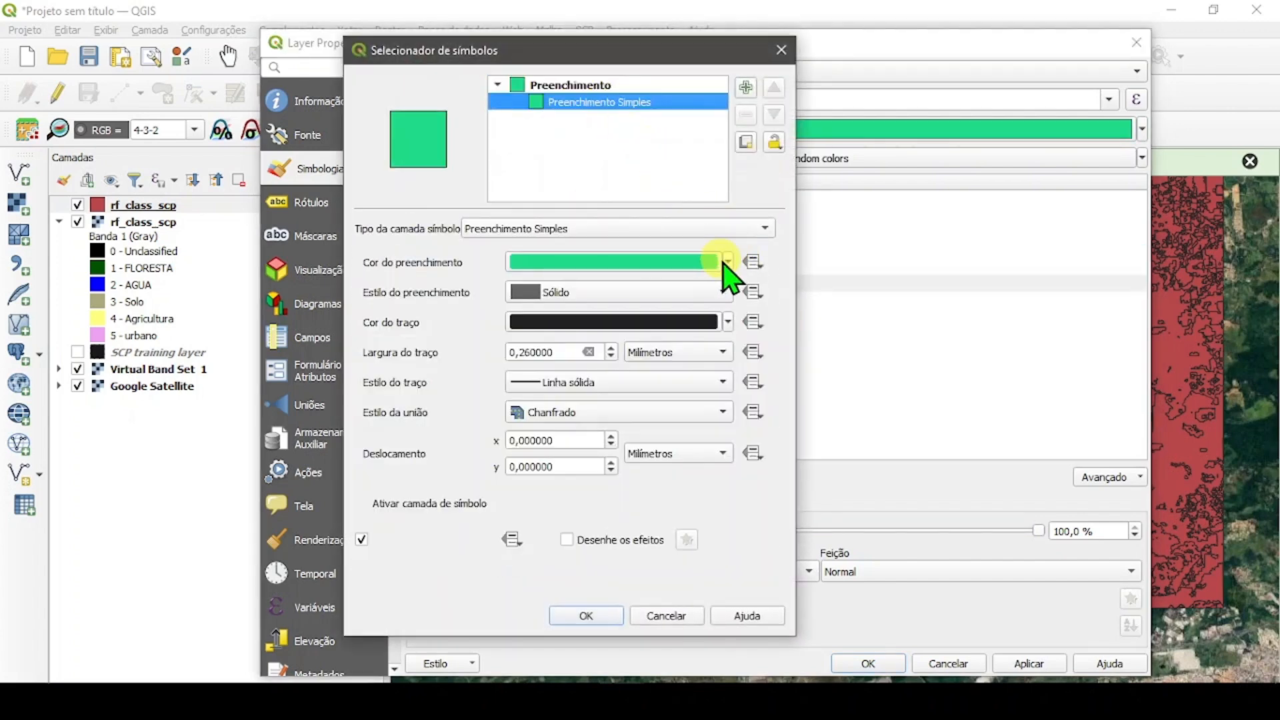
{"action": "left_click", "coordinate": [727, 262]}
{"action": "left_click", "coordinate": [526, 374]}
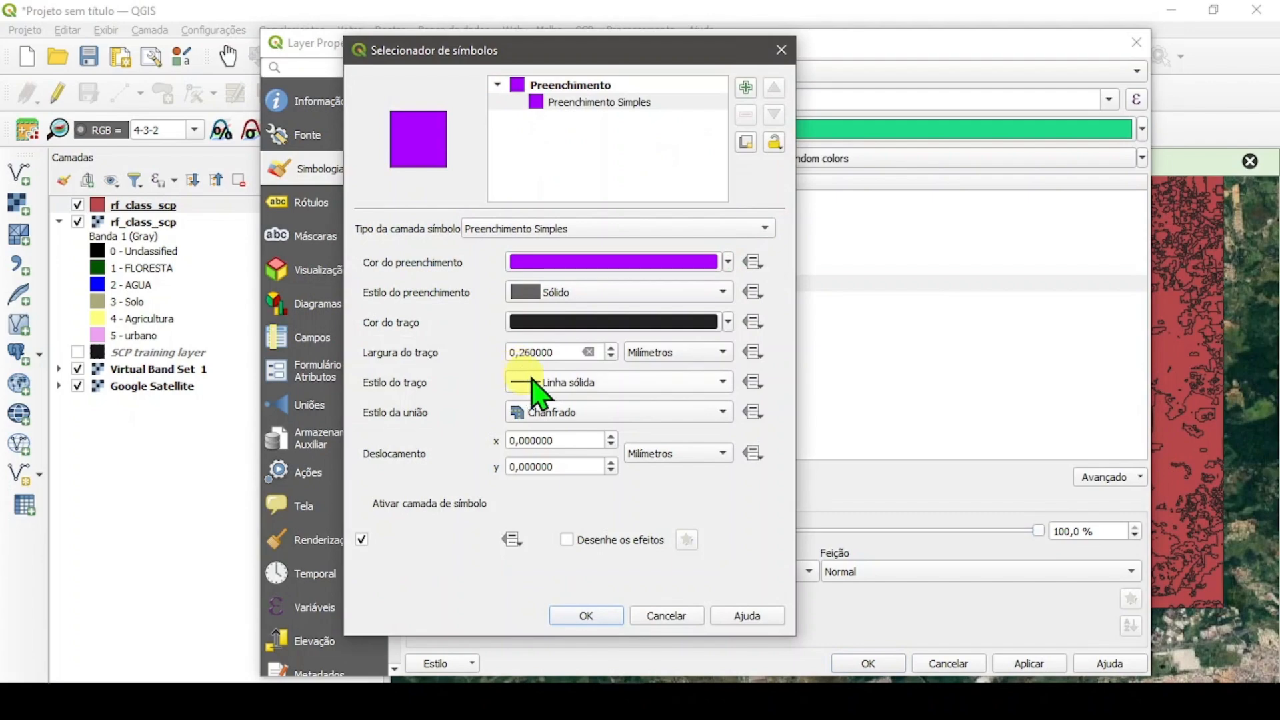
{"action": "left_click", "coordinate": [586, 616]}
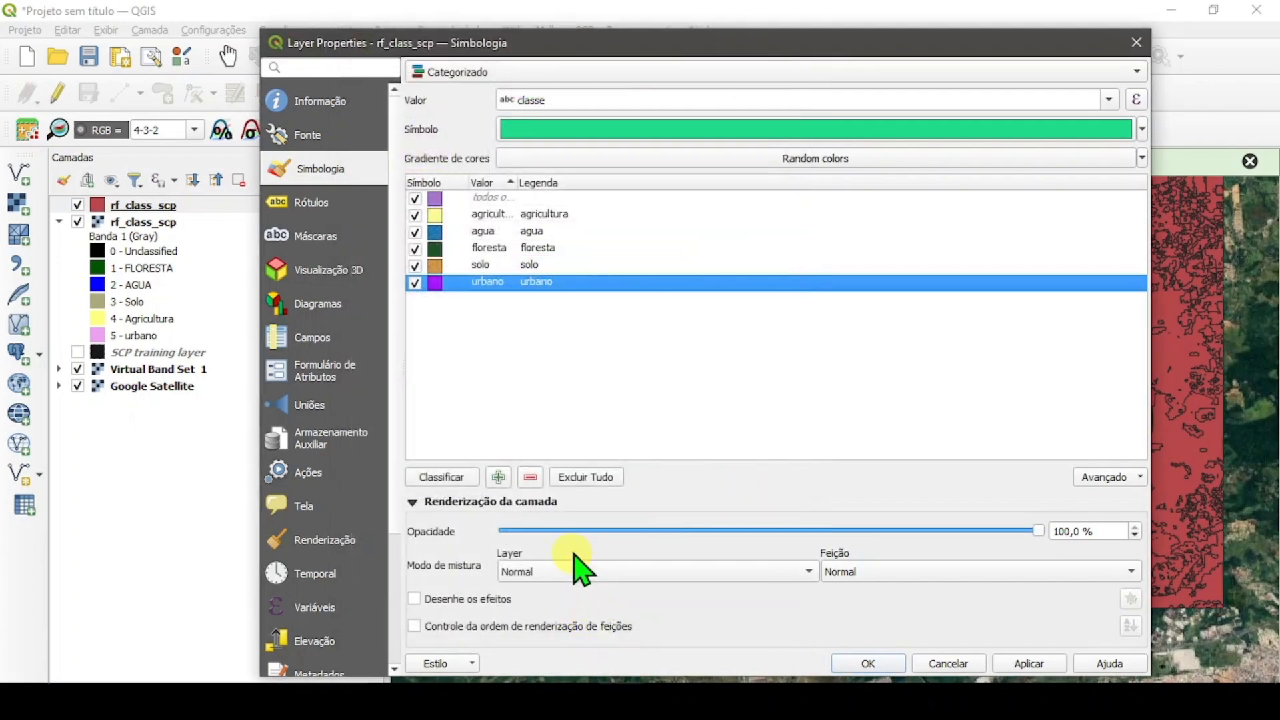
{"action": "left_click", "coordinate": [1029, 666]}
{"action": "left_click", "coordinate": [885, 666]}
- Hide the rf_class_scp raster and the Google Satellite layer so the styled vector classes stand out on the map
{"action": "left_click", "coordinate": [78, 334]}
{"action": "scroll", "coordinate": [620, 370], "scroll_direction": "down", "scroll_amount": 1}
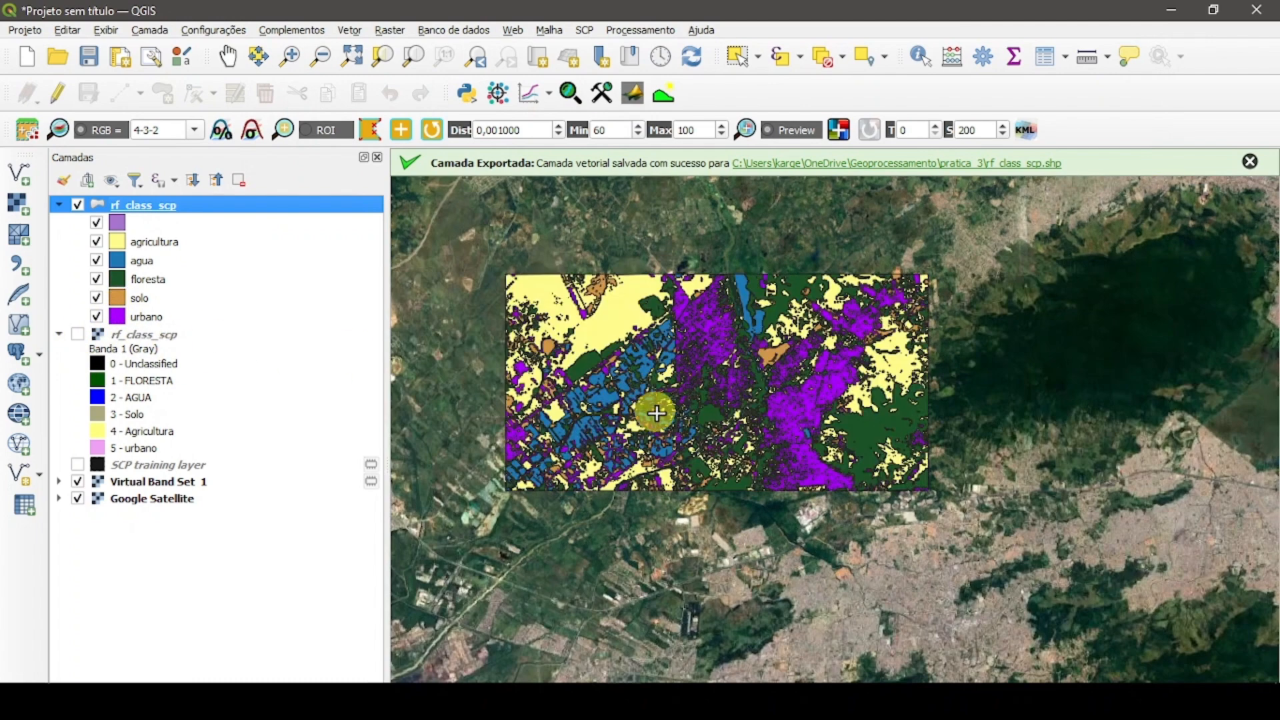
{"action": "left_click", "coordinate": [77, 498]}
{"action": "scroll", "coordinate": [611, 420], "scroll_direction": "up", "scroll_amount": 1}
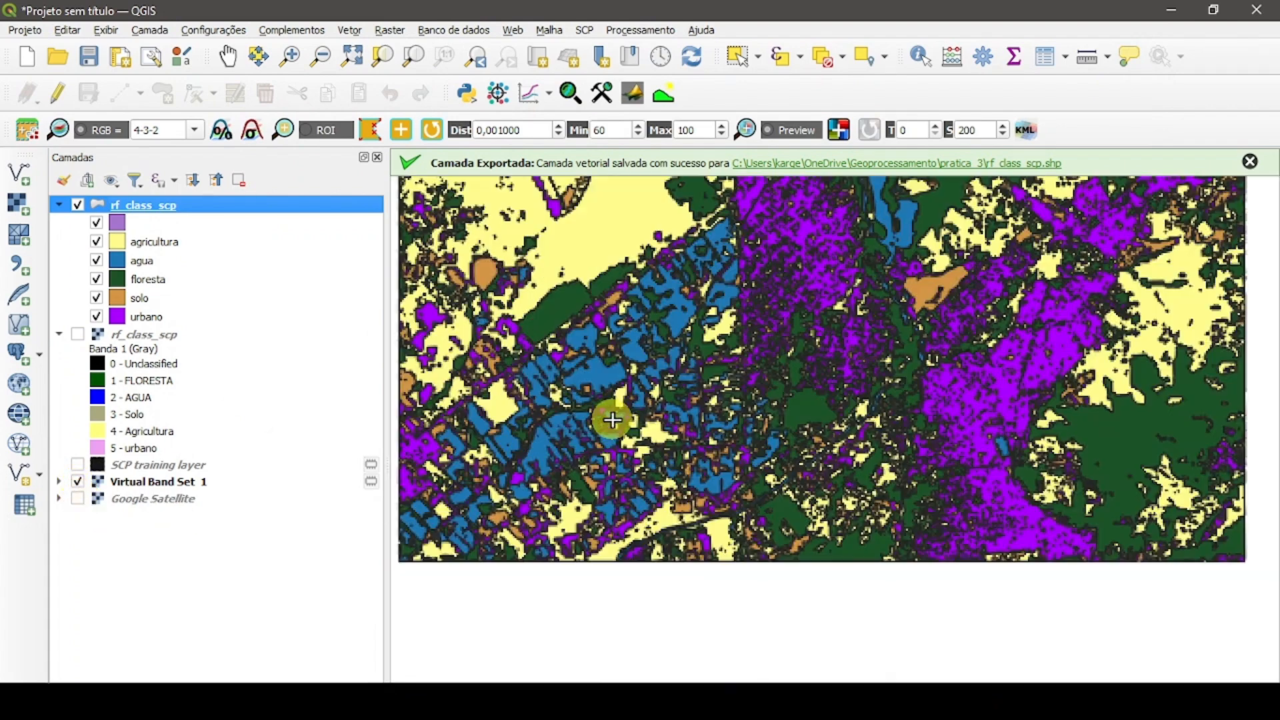
{"action": "left_click_drag", "start_coordinate": [630, 418], "coordinate": [660, 474]}
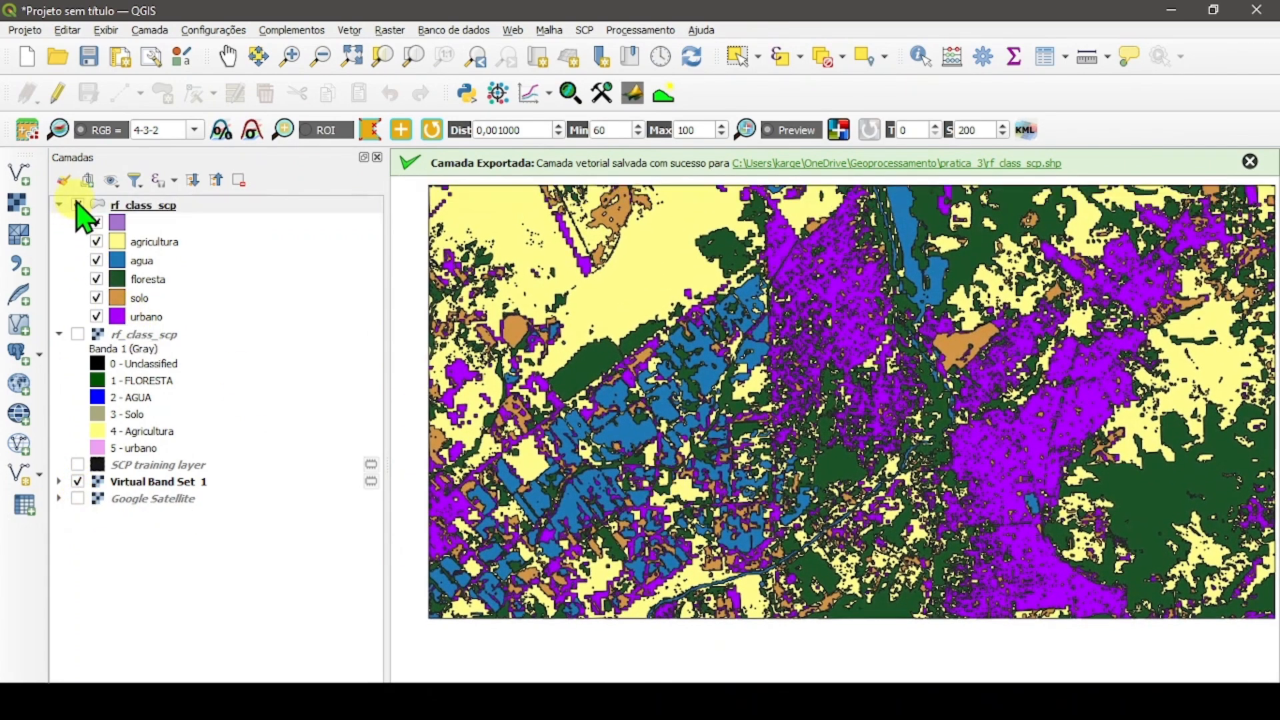
- Compare the rf_class_scp vector layer with the Virtual Band Set 1 image by toggling the vector's visibility
{"action": "left_click", "coordinate": [78, 208]}
{"action": "left_click", "coordinate": [78, 206]}
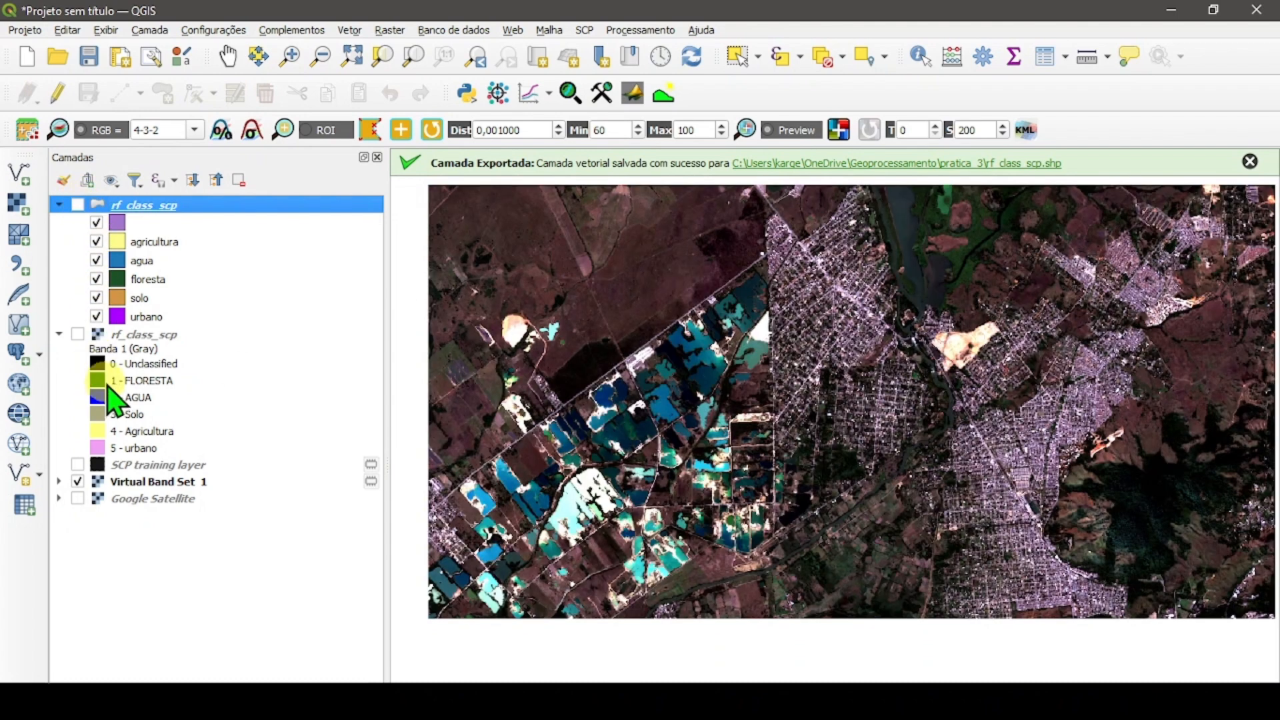
{"action": "left_click", "coordinate": [77, 204]}
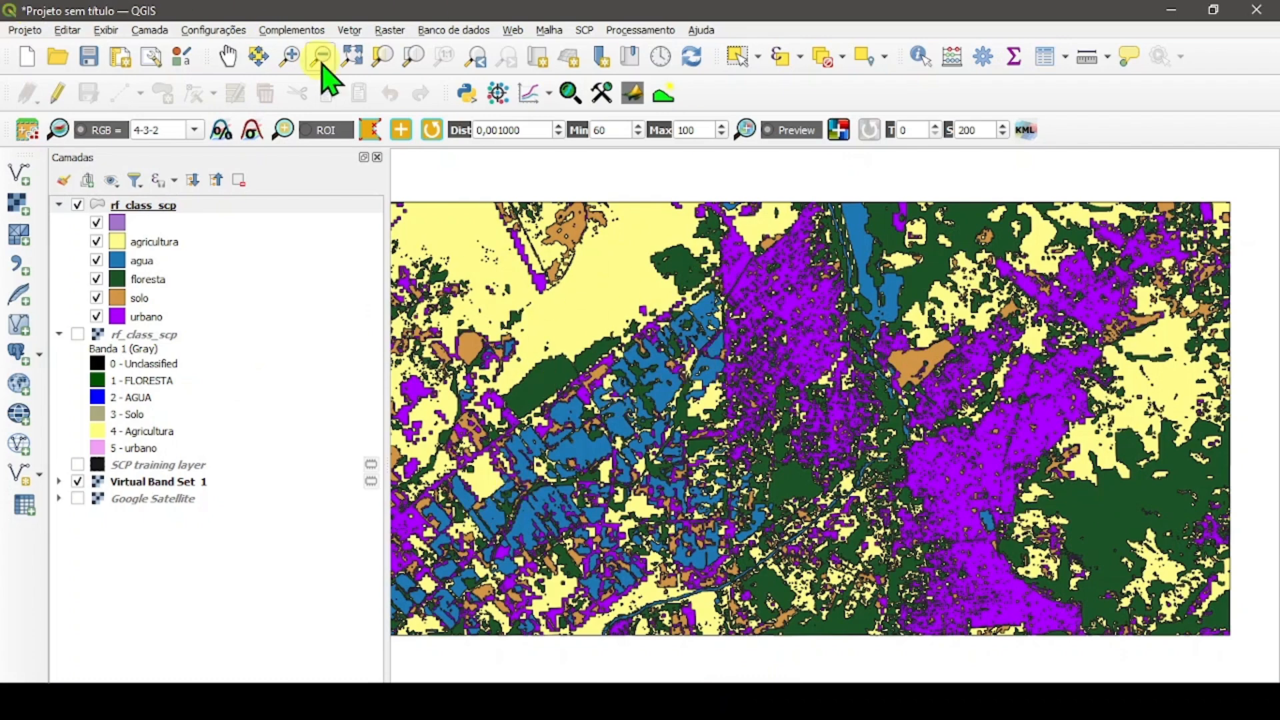
- Search the plugin manager for dzet, select the dzetsaka : Classification tool entry, and close the manager
{"action": "left_click", "coordinate": [303, 30]}
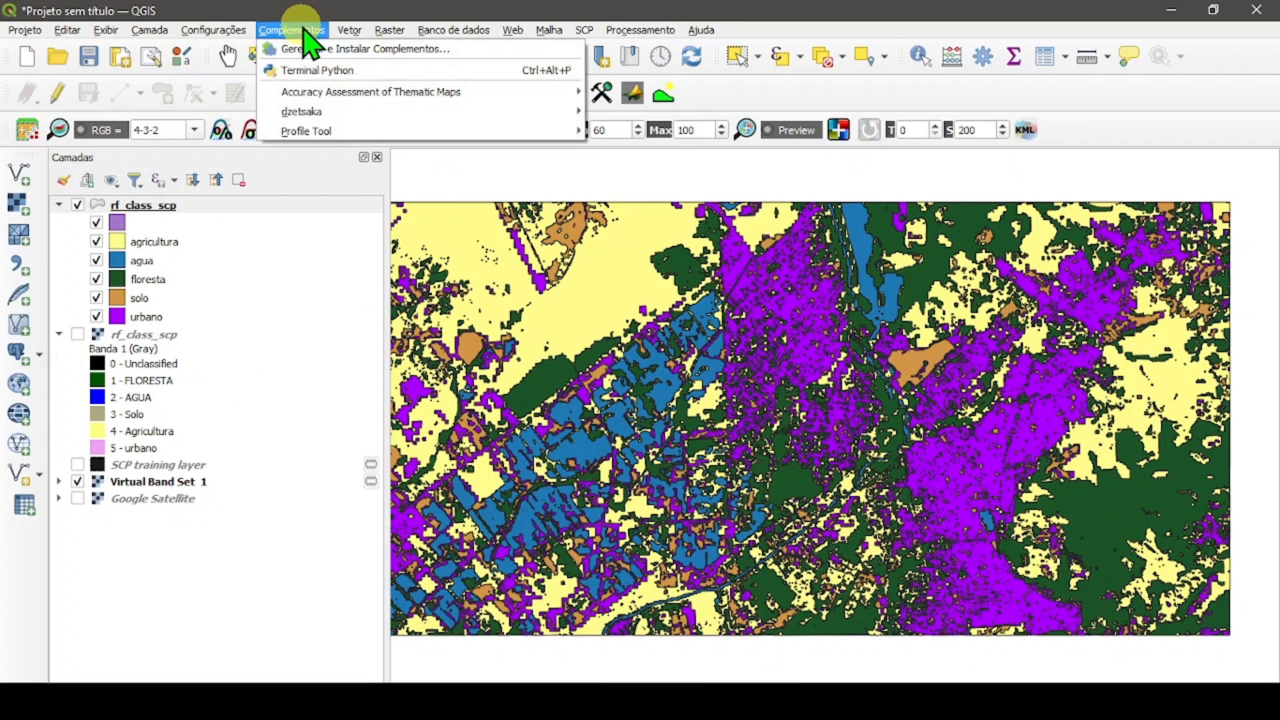
{"action": "mouse_move", "coordinate": [362, 114]}
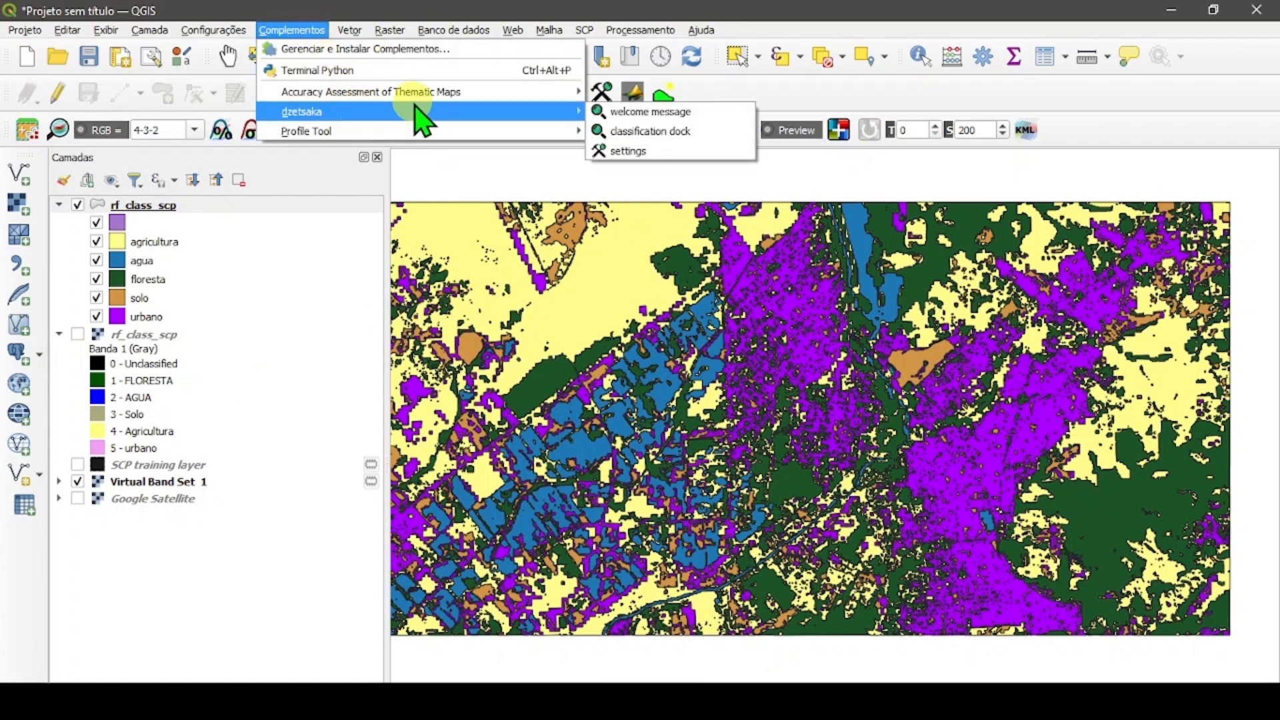
{"action": "left_click", "coordinate": [355, 48]}
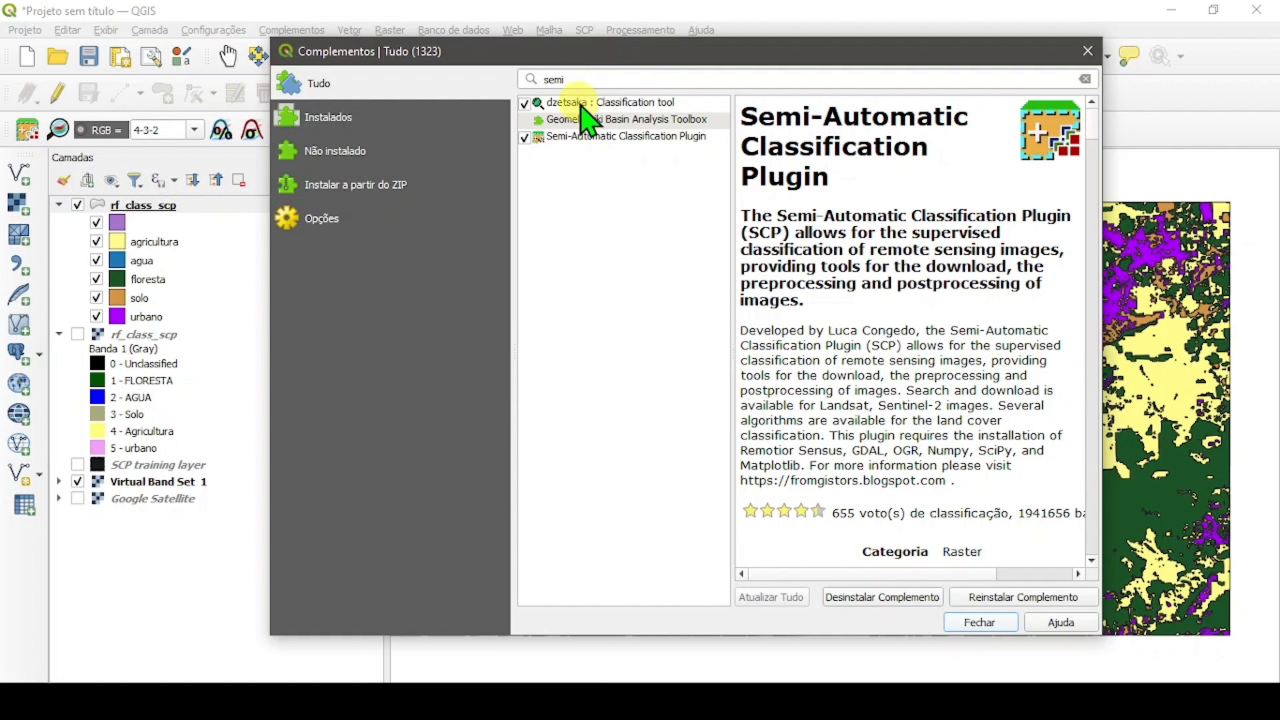
{"action": "left_click", "coordinate": [577, 77]}
{"action": "key", "text": "BackSpace"}
{"action": "key", "text": "BackSpace"}
{"action": "key", "text": "BackSpace"}
{"action": "key", "text": "BackSpace"}
{"action": "type", "text": "dzet"}
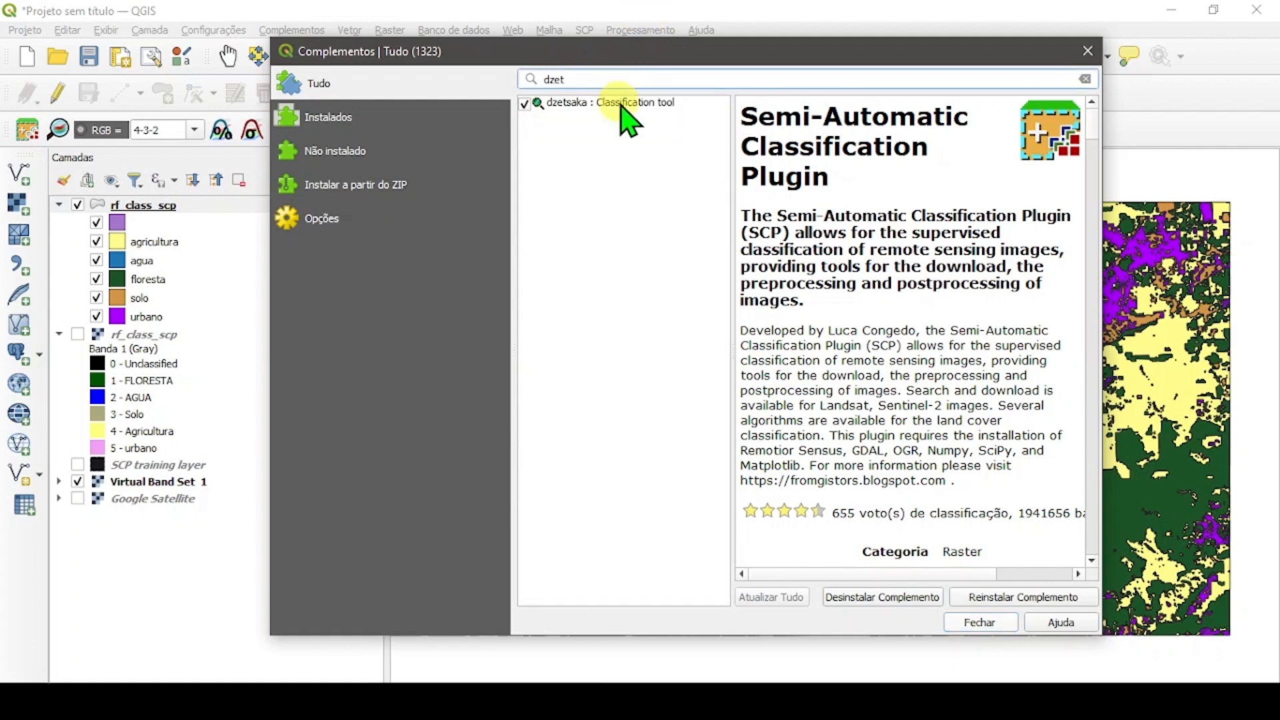
{"action": "left_click", "coordinate": [670, 104]}
{"action": "left_click", "coordinate": [986, 622]}
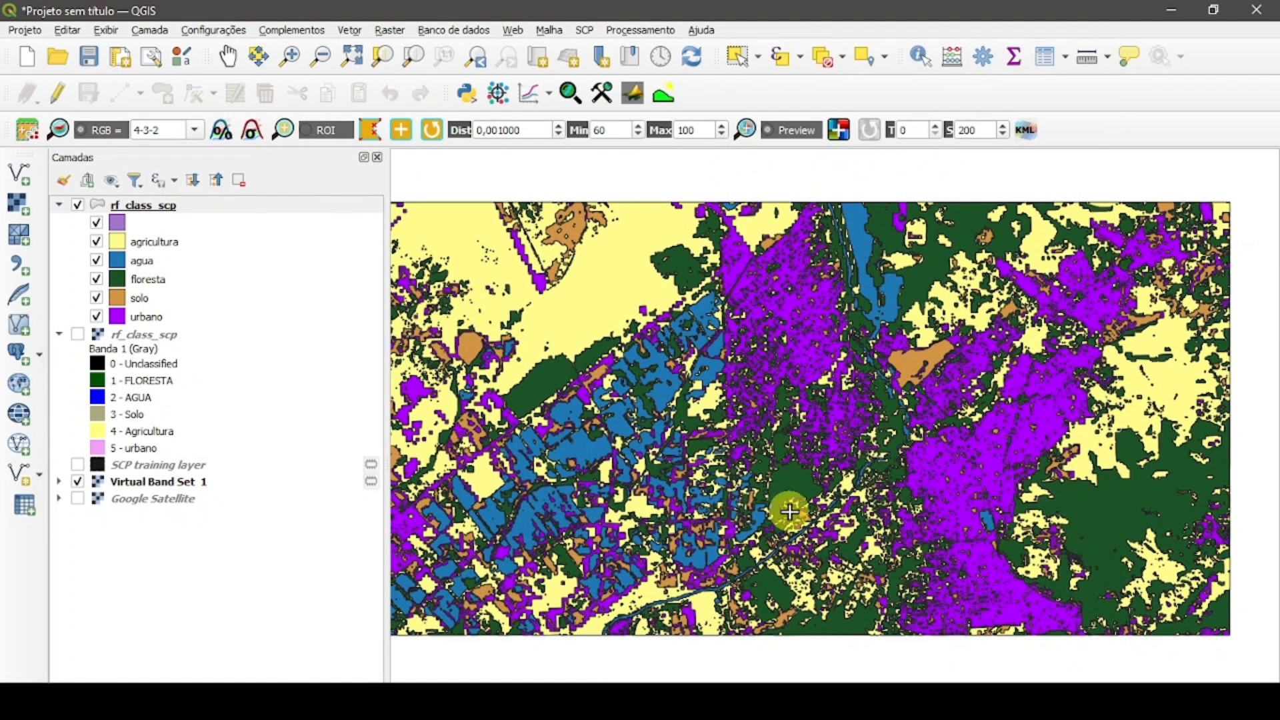
- Review the classifier and provider options in the dzetsaka settings, then close them
{"action": "left_click", "coordinate": [349, 30]}
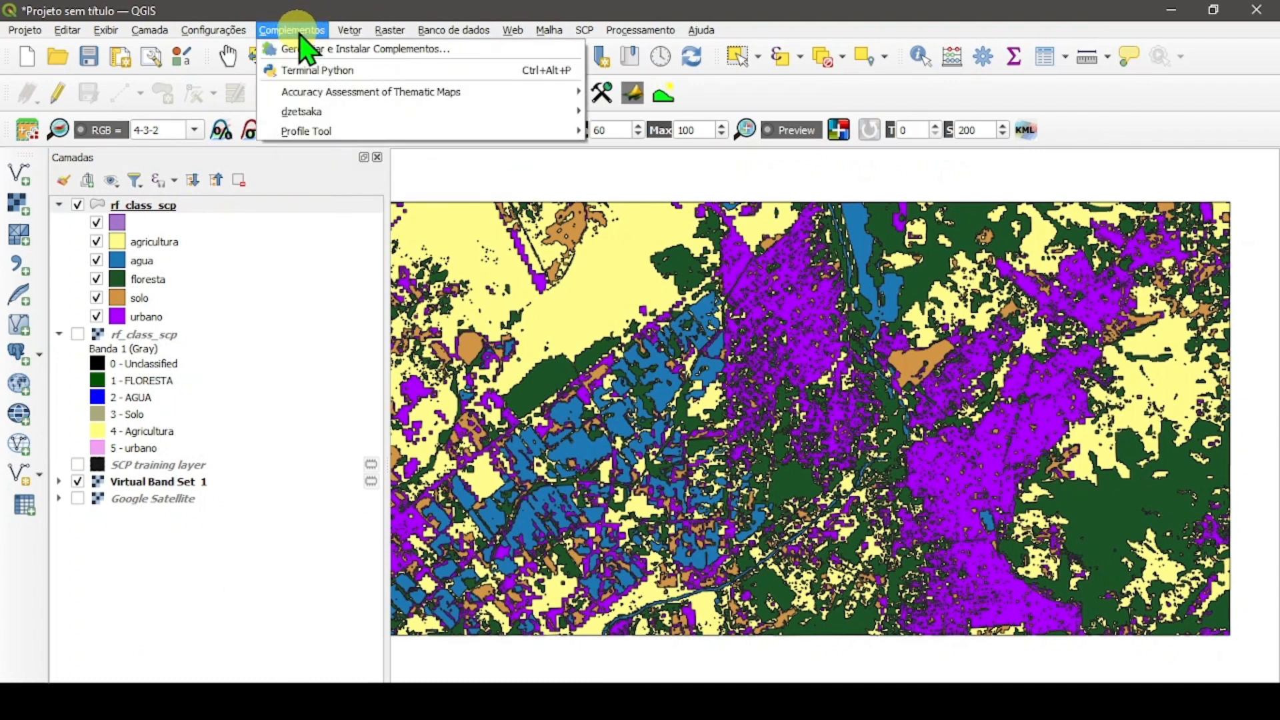
{"action": "mouse_move", "coordinate": [382, 33]}
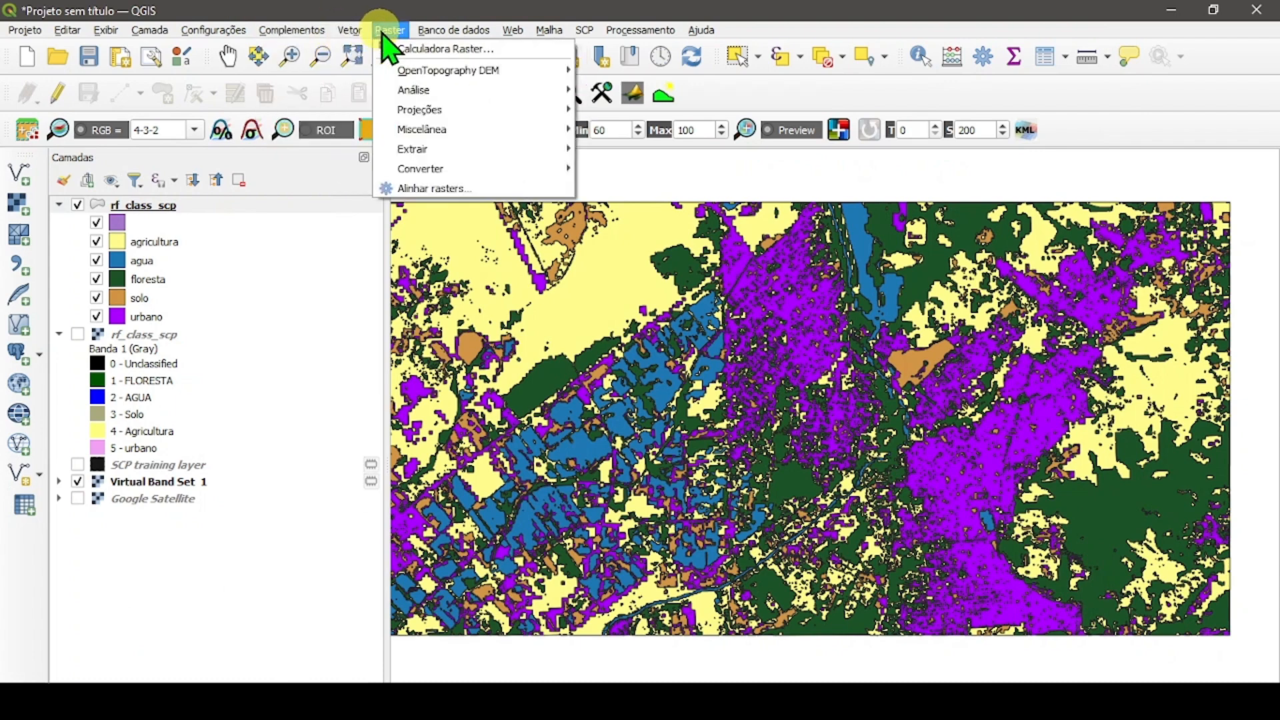
{"action": "mouse_move", "coordinate": [297, 34]}
{"action": "mouse_move", "coordinate": [297, 112]}
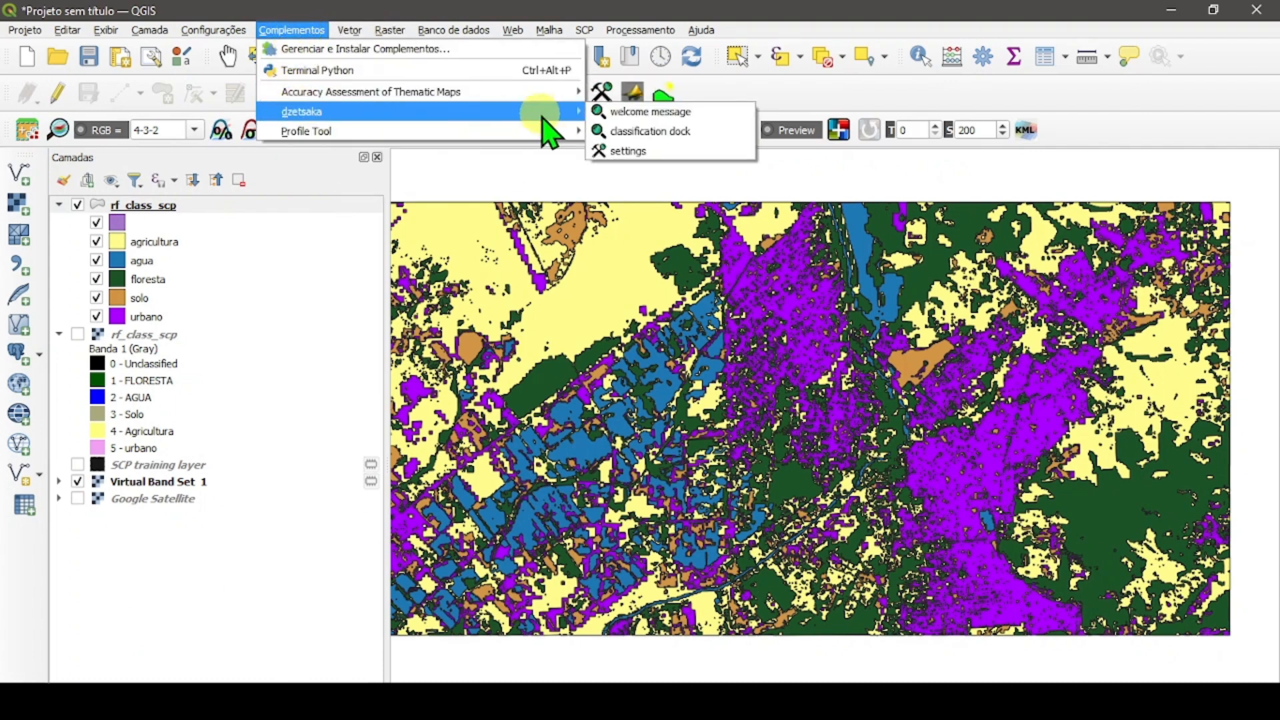
{"action": "left_click", "coordinate": [627, 152]}
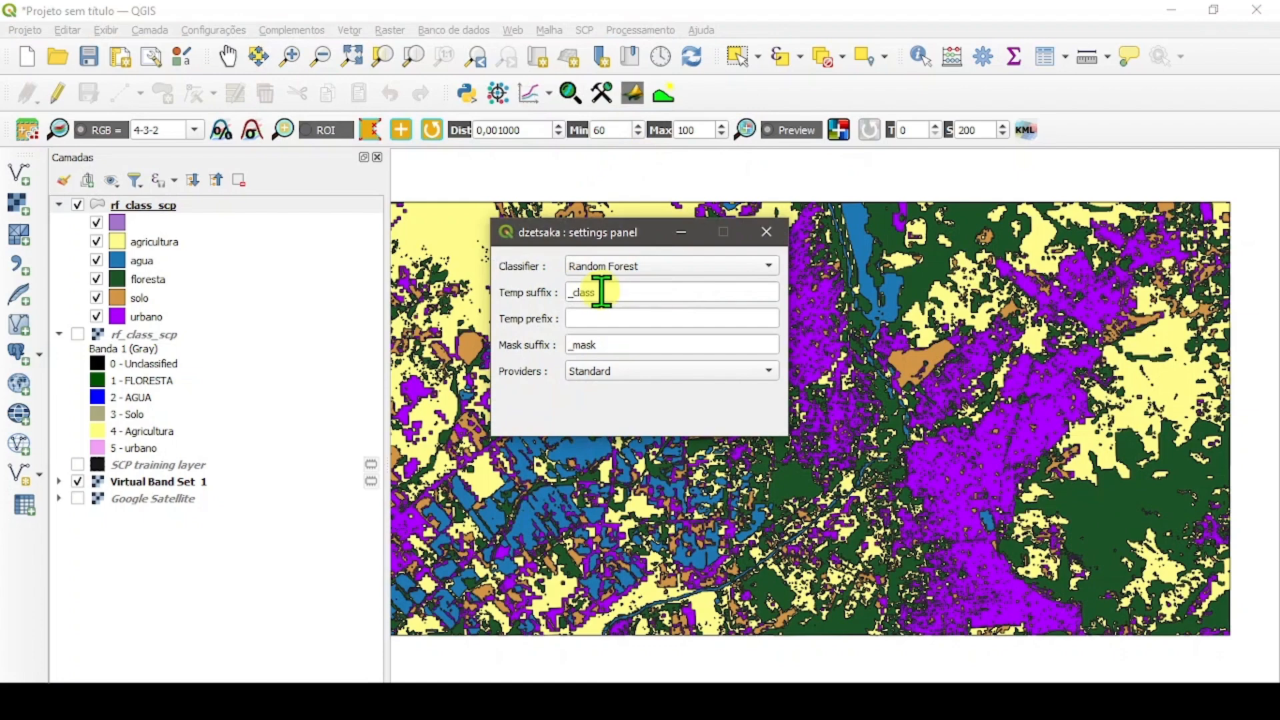
{"action": "left_click", "coordinate": [636, 375]}
{"action": "left_click", "coordinate": [643, 374]}
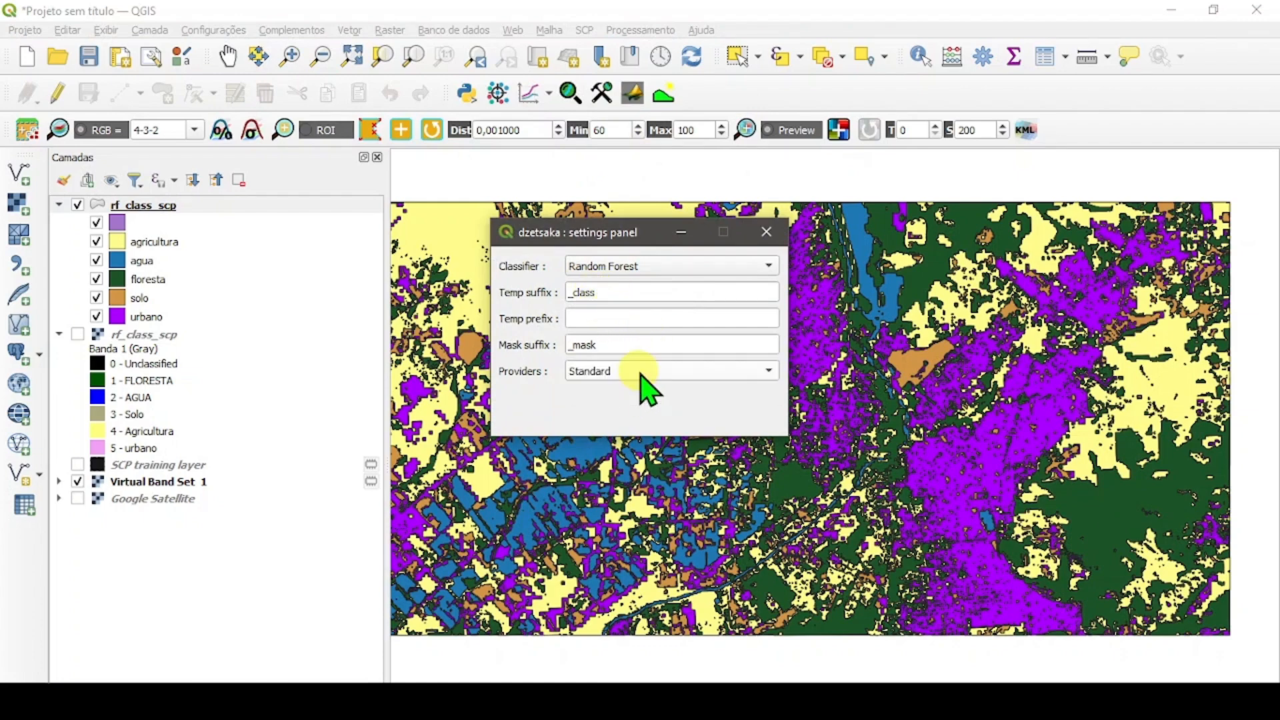
{"action": "left_click", "coordinate": [767, 232]}
- Open the dzetsaka classification dock, place it above the Camadas panel, and check which training vector layers it offers
{"action": "left_click", "coordinate": [298, 30]}
{"action": "mouse_move", "coordinate": [357, 111]}
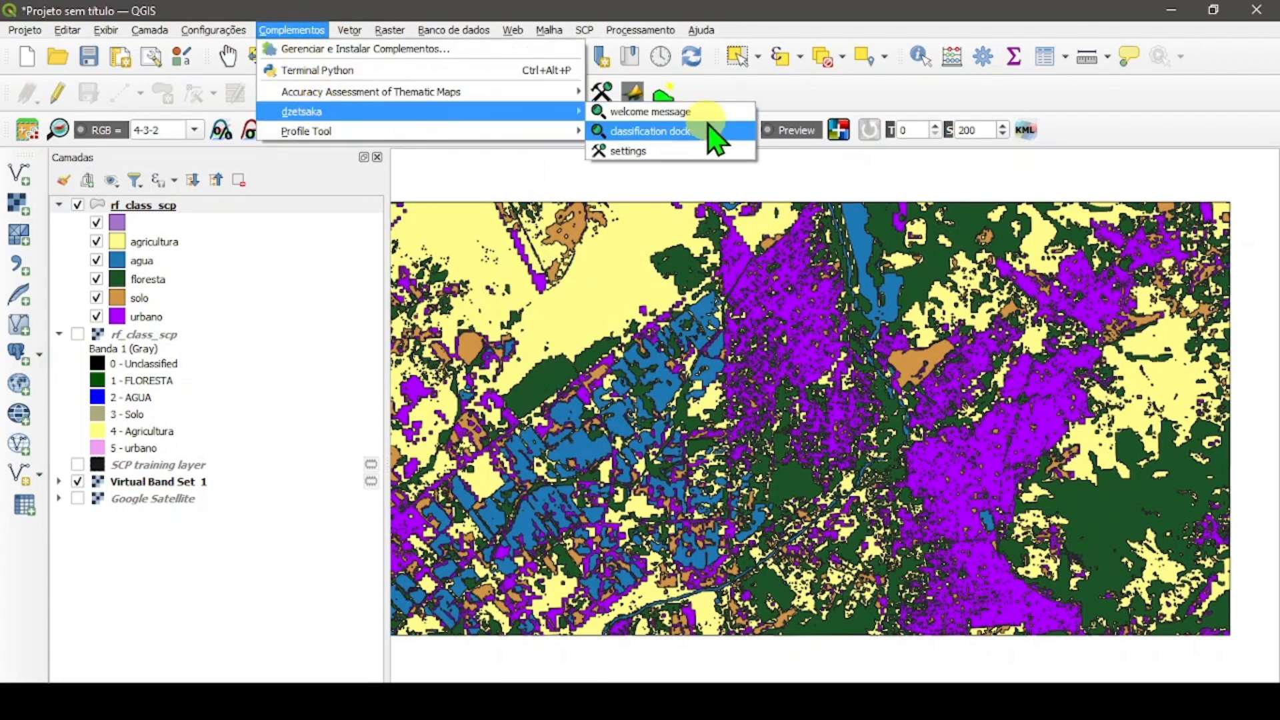
{"action": "left_click", "coordinate": [685, 131]}
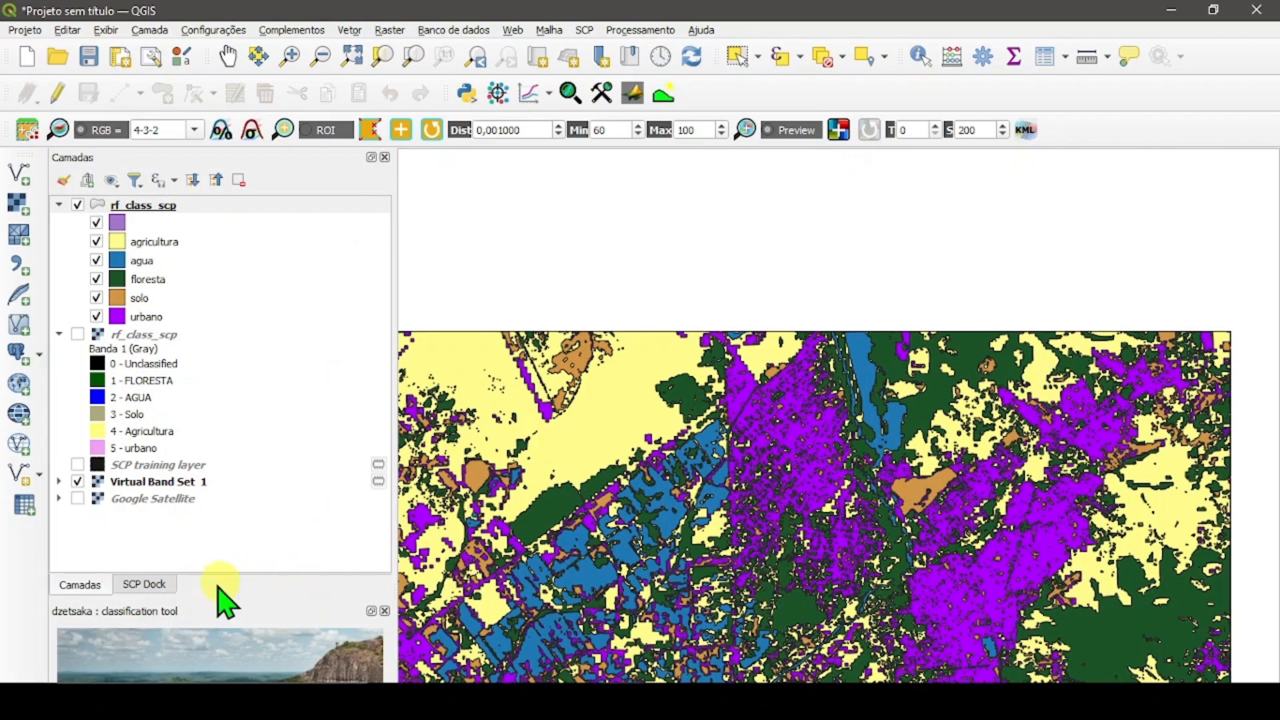
{"action": "left_click_drag", "start_coordinate": [142, 617], "coordinate": [138, 310]}
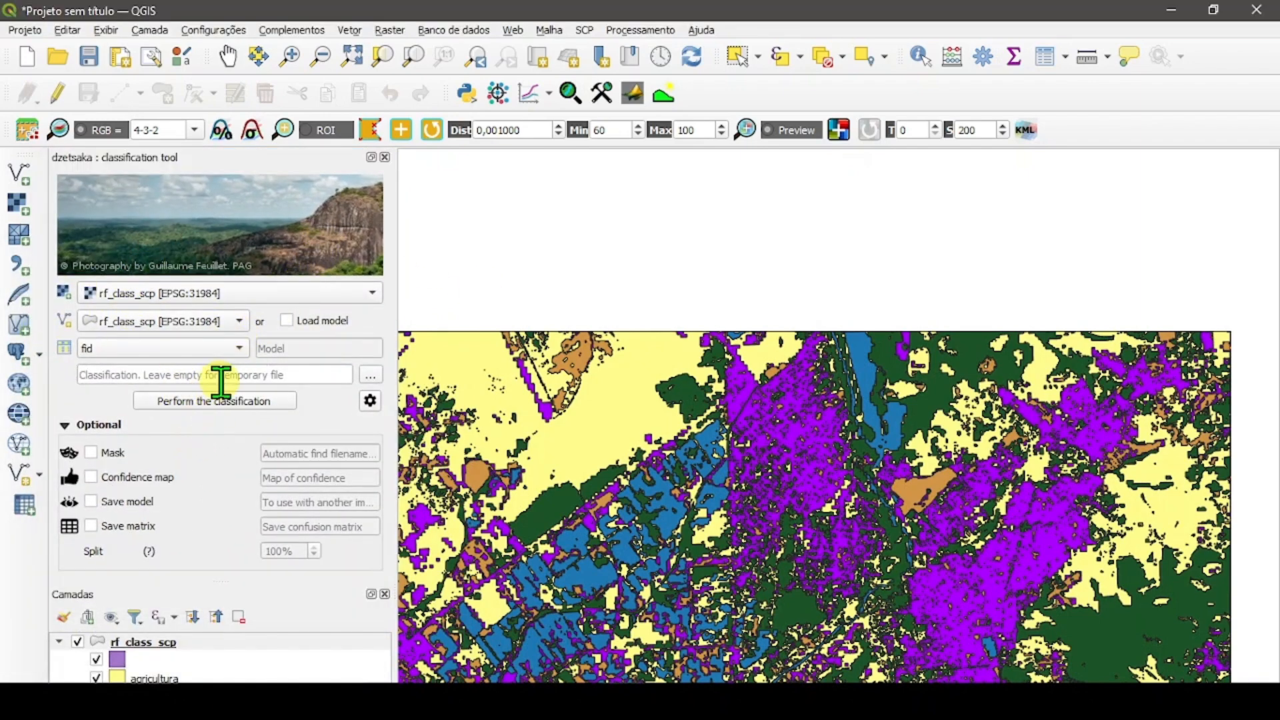
{"action": "left_click", "coordinate": [200, 323]}
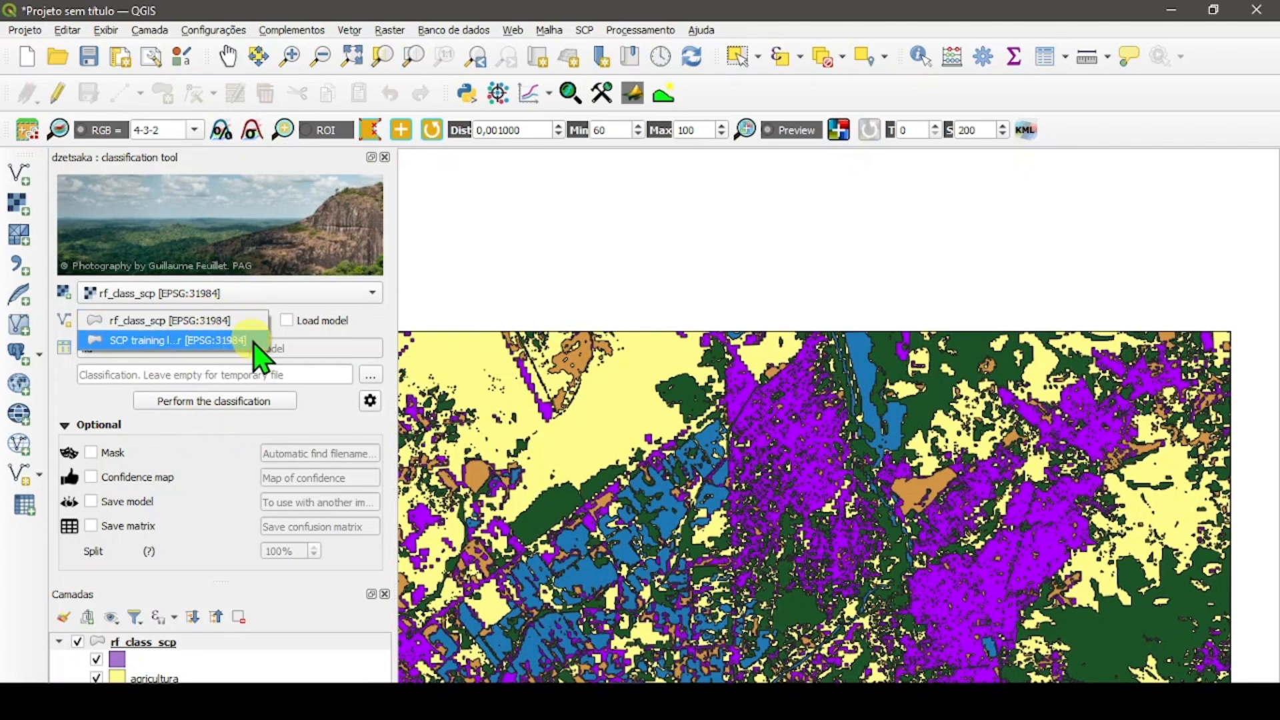
{"action": "left_click", "coordinate": [394, 266]}
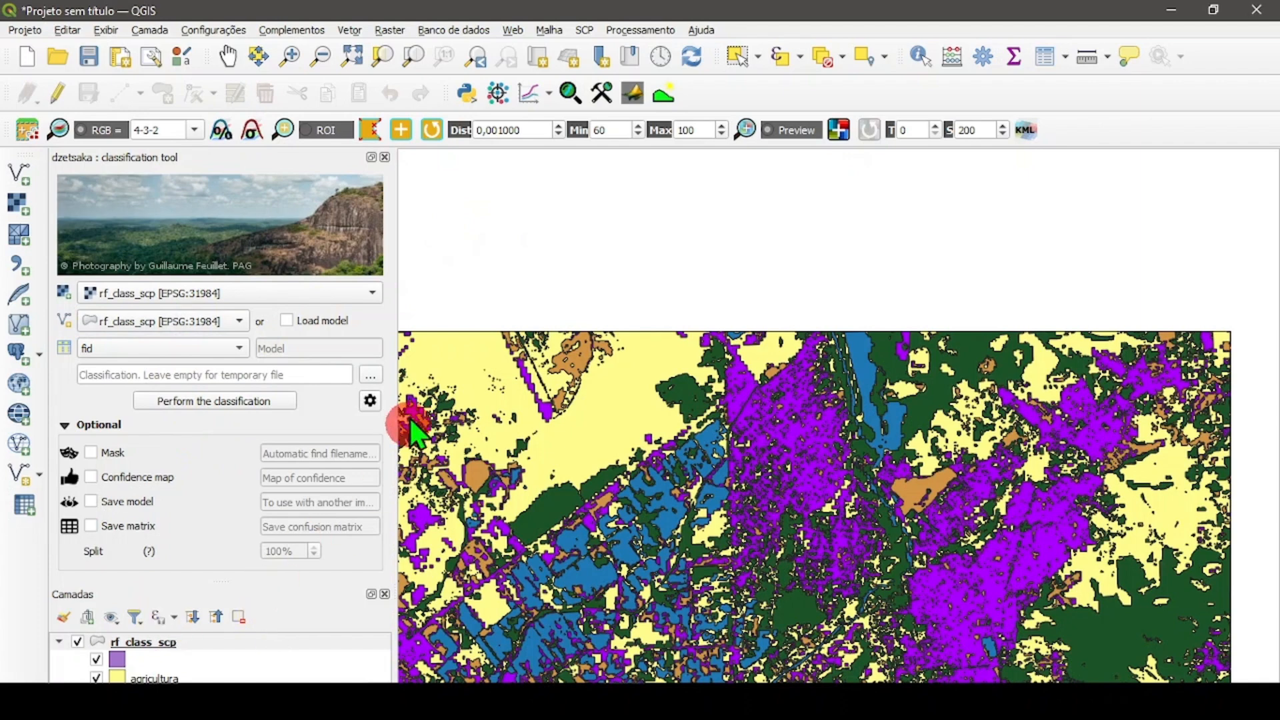
- Stack the Camadas, SCP Dock and dzetsaka panels into one group beside the map and refit the window to the screen
{"action": "left_click_drag", "start_coordinate": [354, 592], "coordinate": [367, 493]}
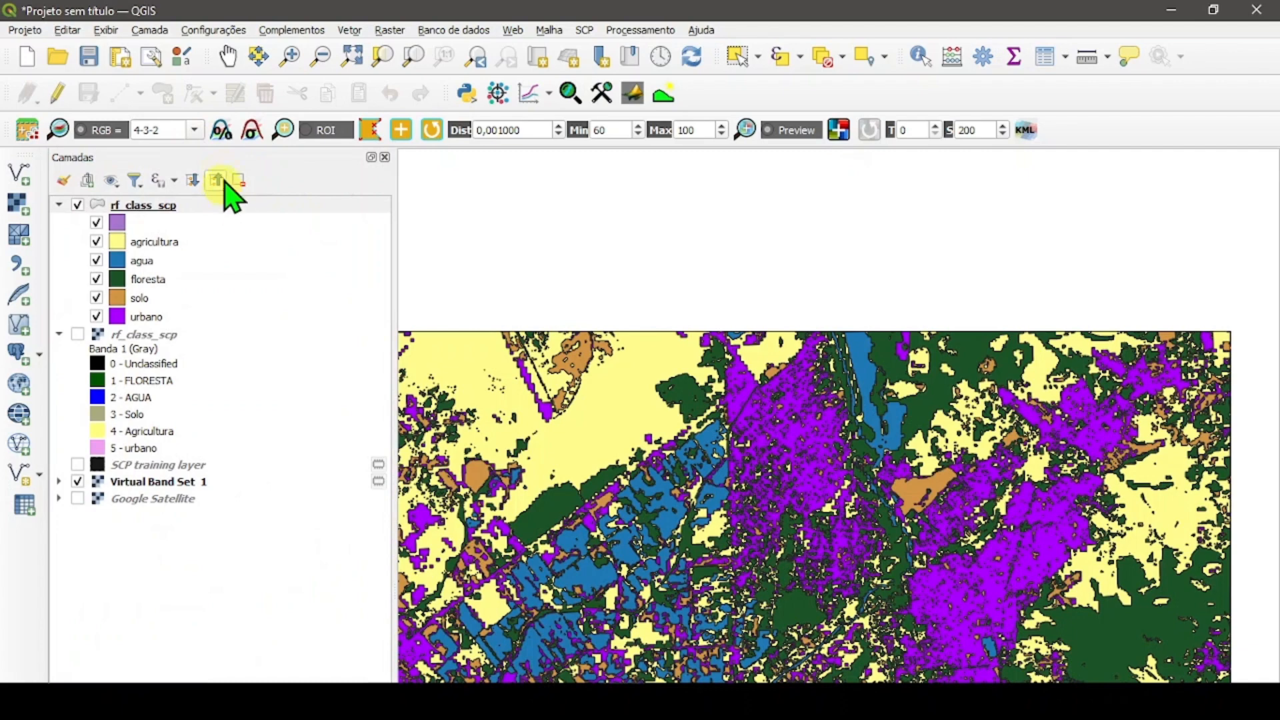
{"action": "left_click_drag", "start_coordinate": [277, 166], "coordinate": [314, 183]}
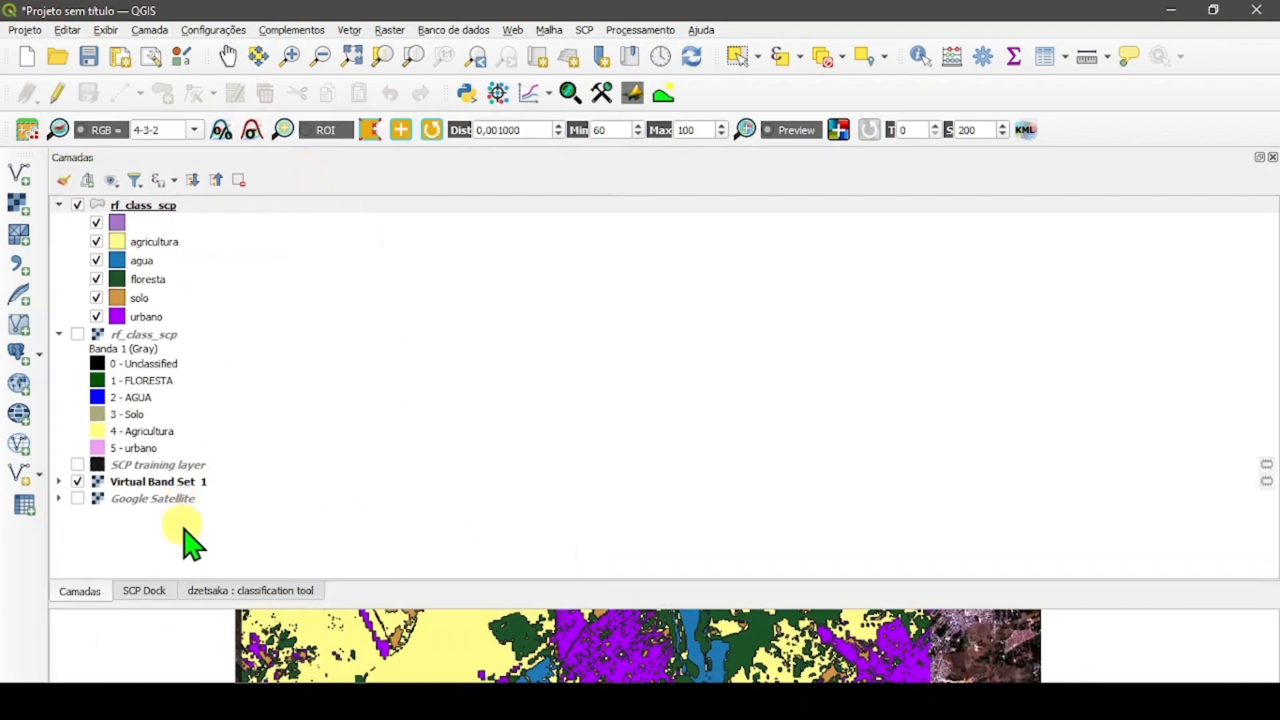
{"action": "left_click_drag", "start_coordinate": [1112, 156], "coordinate": [667, 160]}
{"action": "left_click_drag", "start_coordinate": [538, 164], "coordinate": [131, 214]}
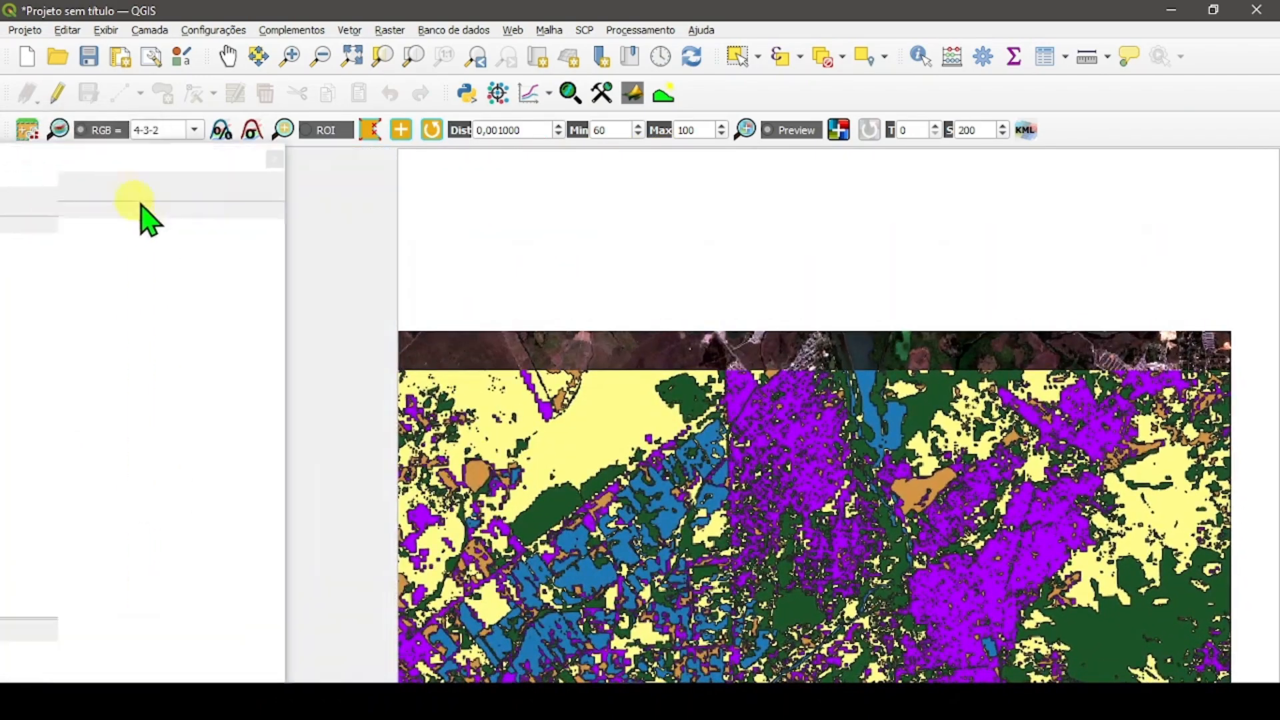
{"action": "left_click", "coordinate": [1213, 11]}
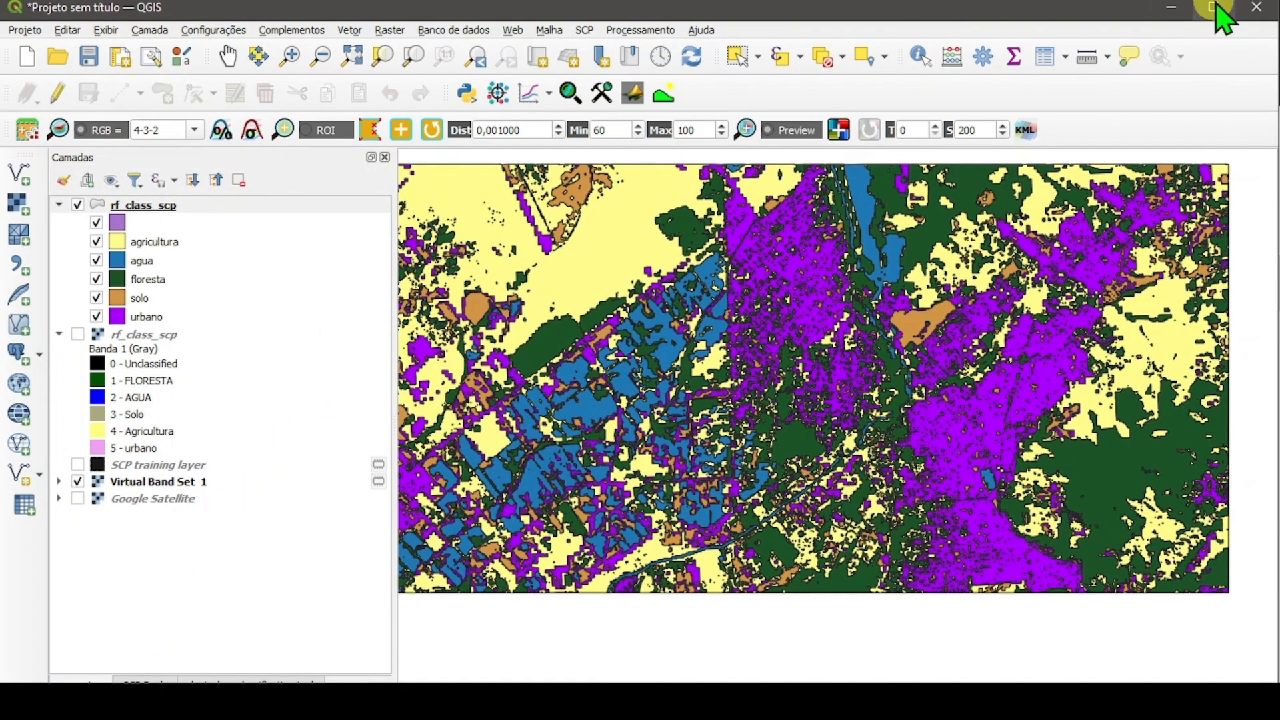
{"action": "left_click", "coordinate": [1213, 8]}
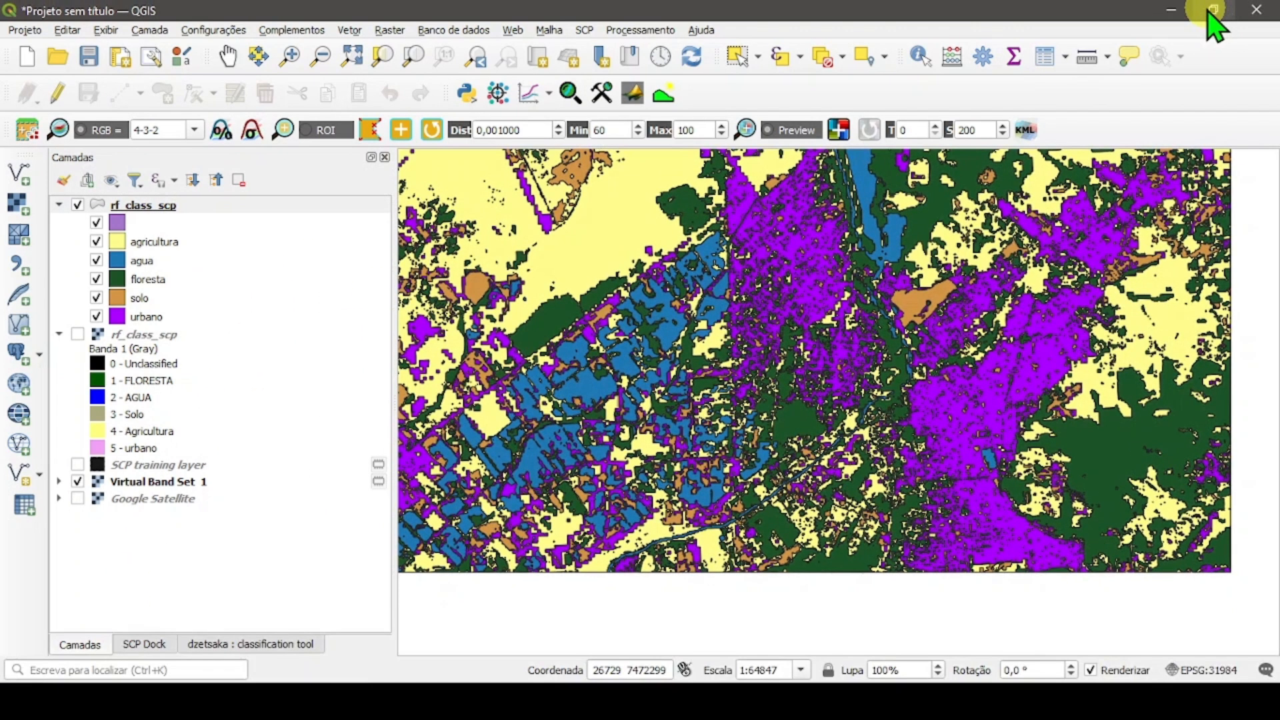
- Export the SCP training geometries as an SHP file named assinaturas_area_lagoa in the pratica_3 folder, and close the plugin window
{"action": "left_click", "coordinate": [137, 644]}
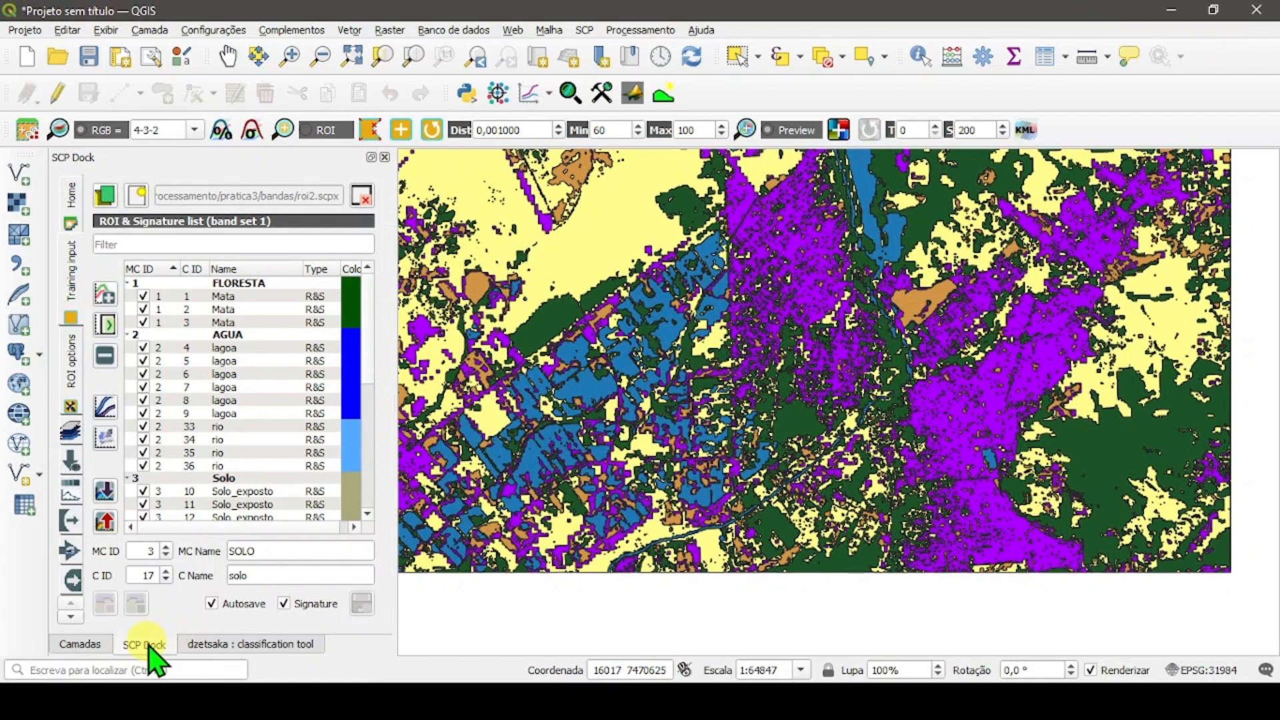
{"action": "left_click", "coordinate": [27, 133]}
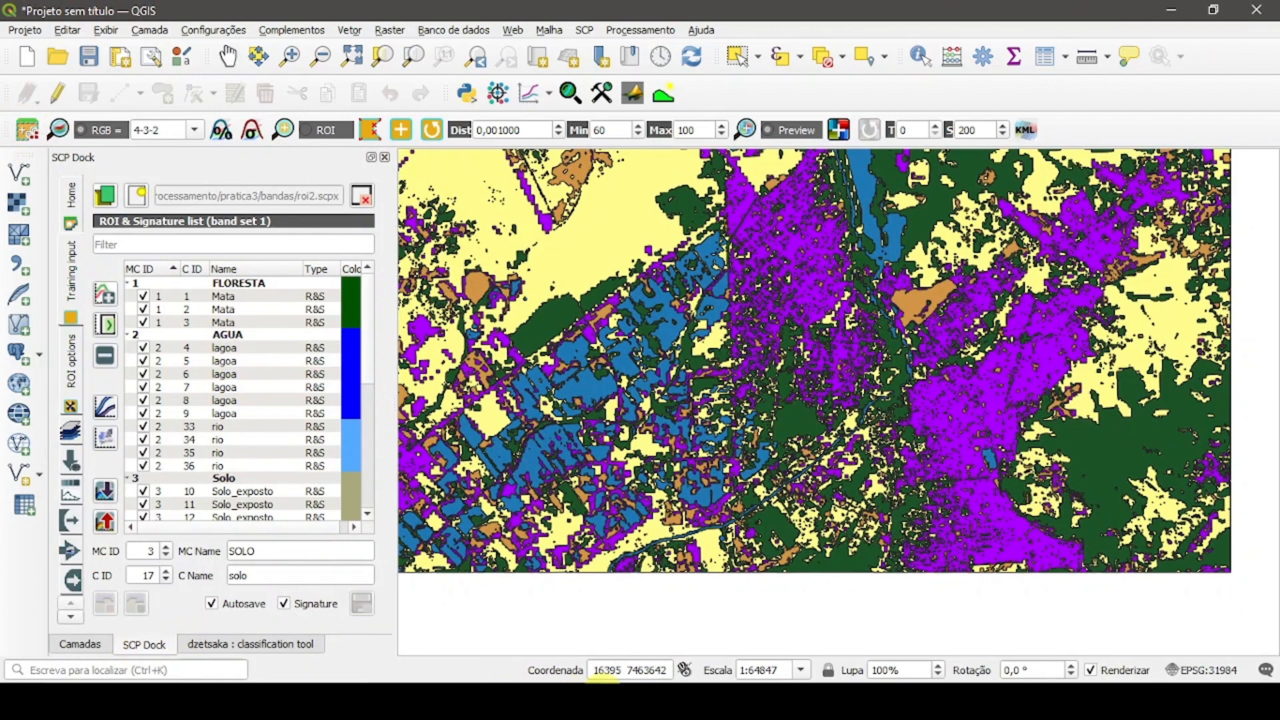
{"action": "left_click", "coordinate": [693, 629]}
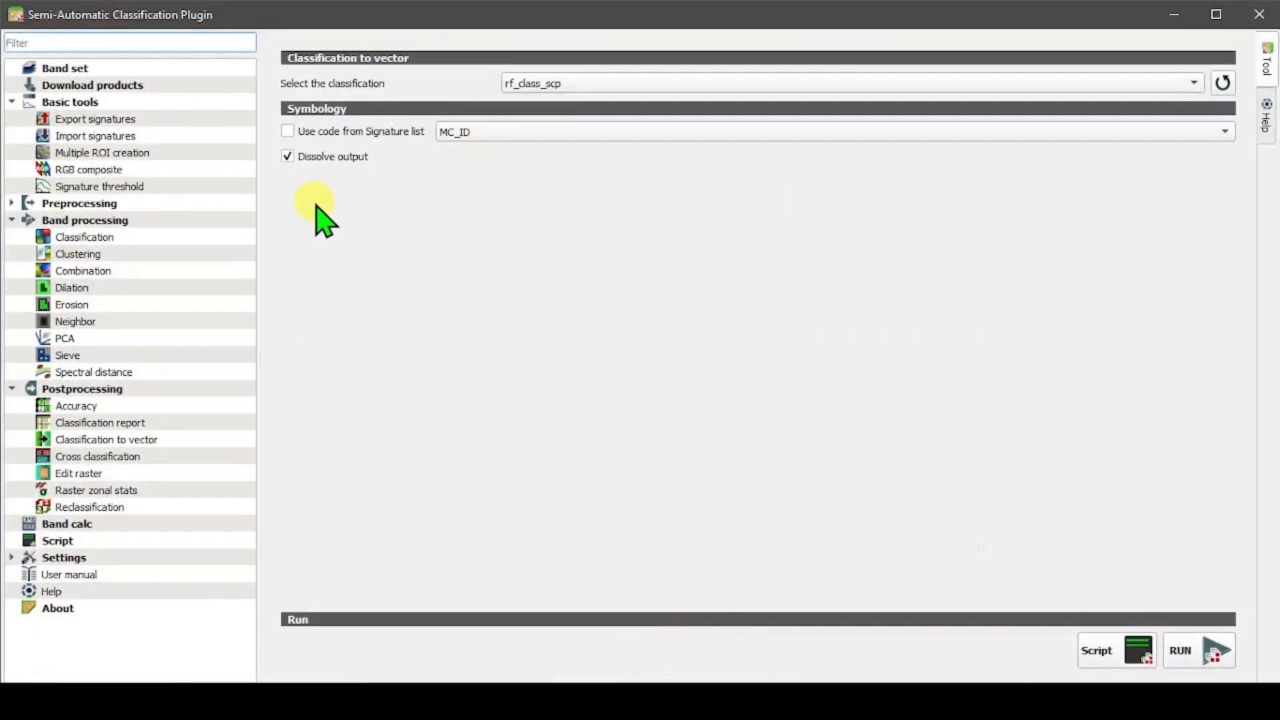
{"action": "left_click", "coordinate": [97, 120]}
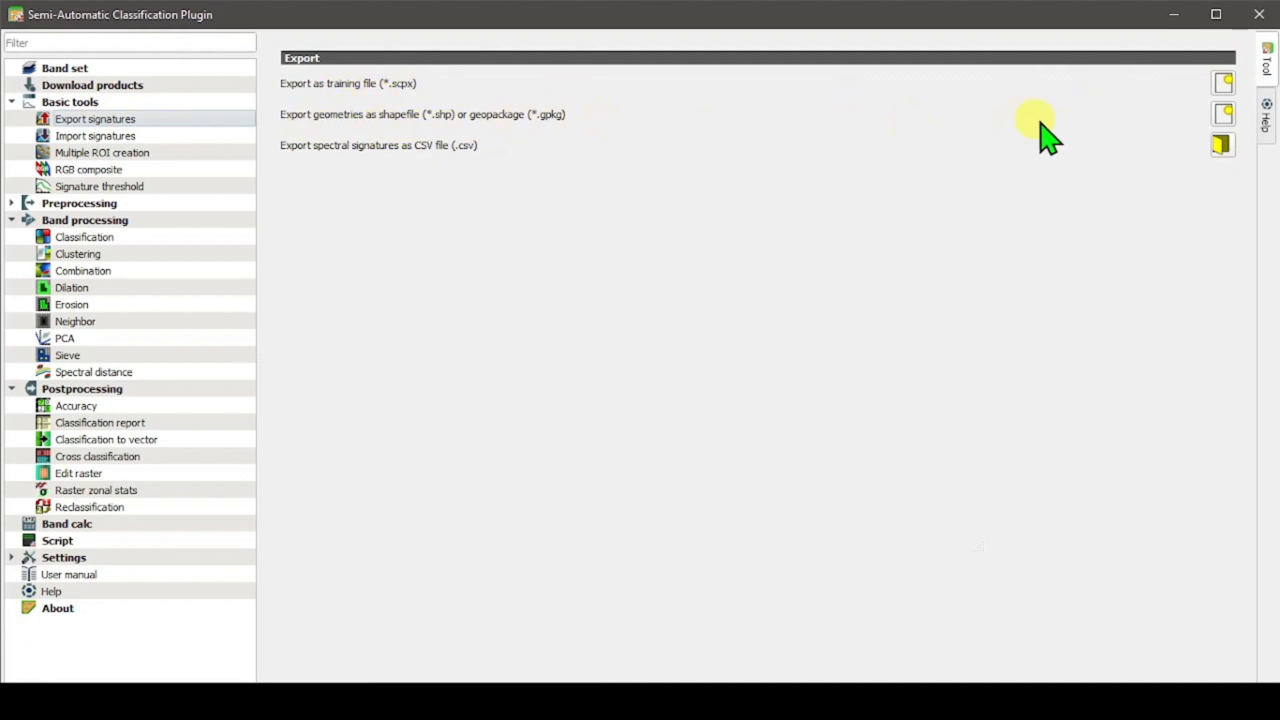
{"action": "left_click", "coordinate": [1229, 112]}
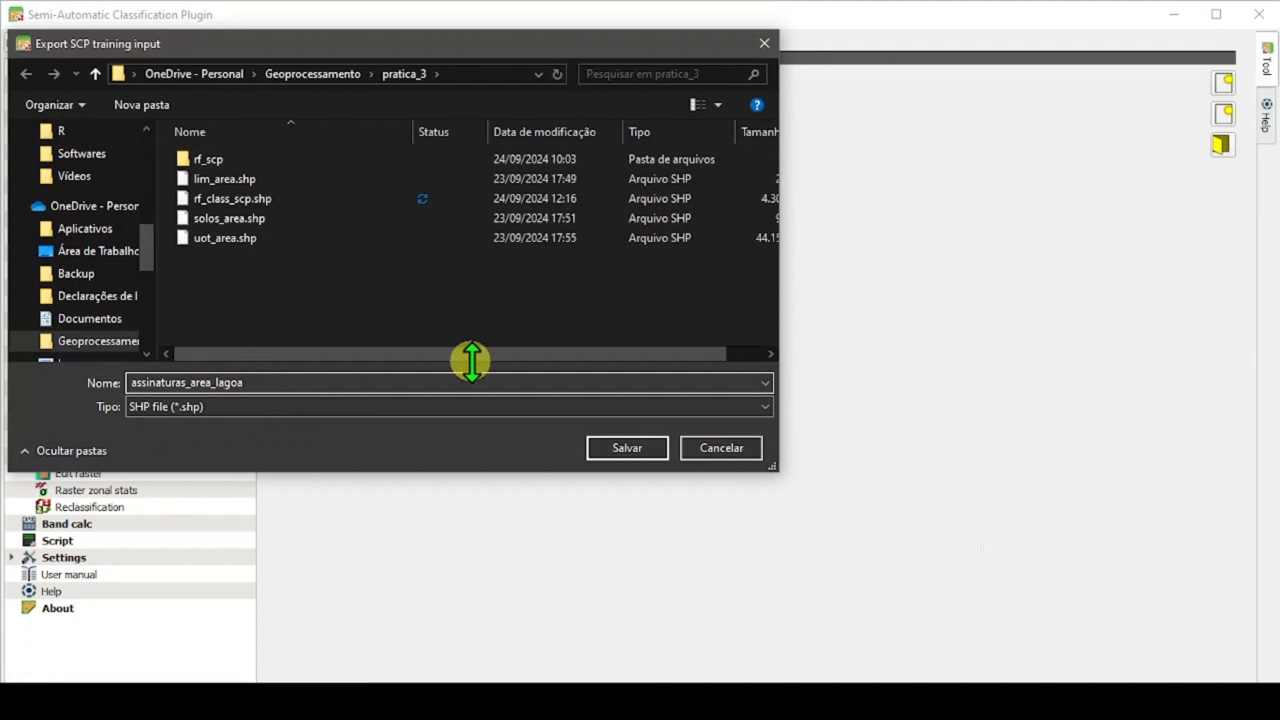
{"action": "left_click", "coordinate": [220, 406]}
{"action": "left_click", "coordinate": [222, 406]}
{"action": "left_click", "coordinate": [222, 407]}
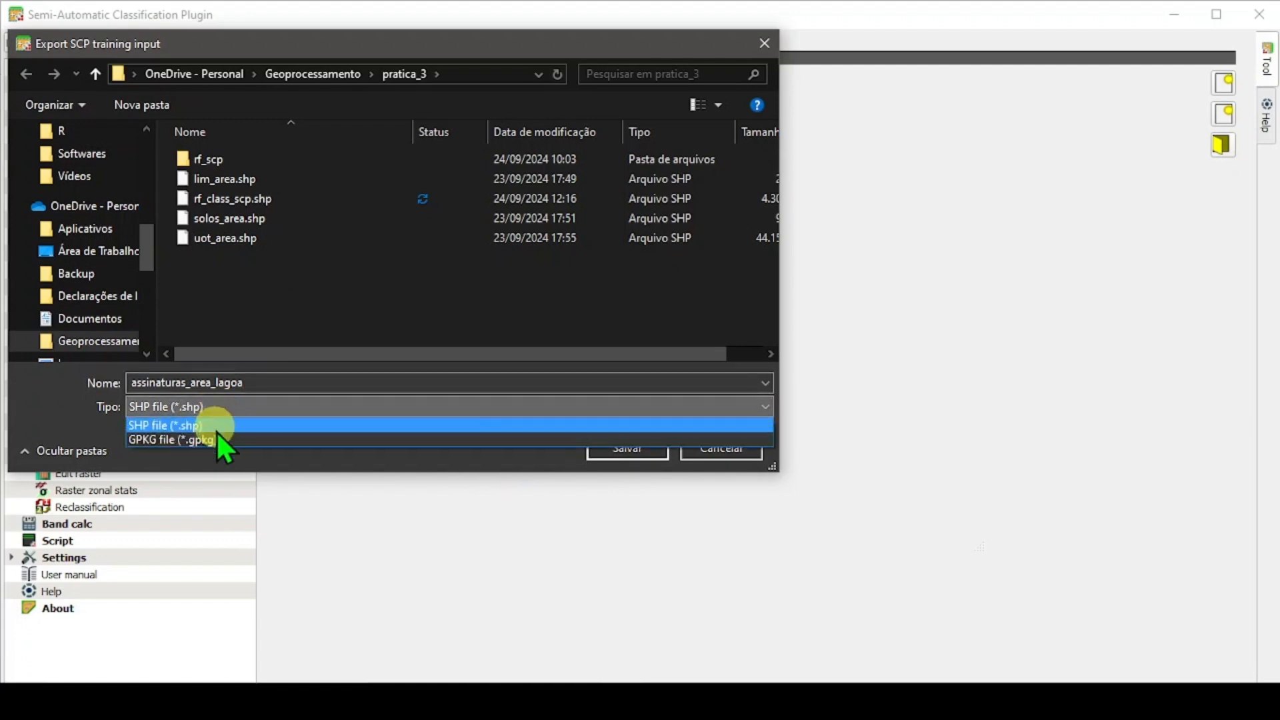
{"action": "left_click", "coordinate": [216, 423]}
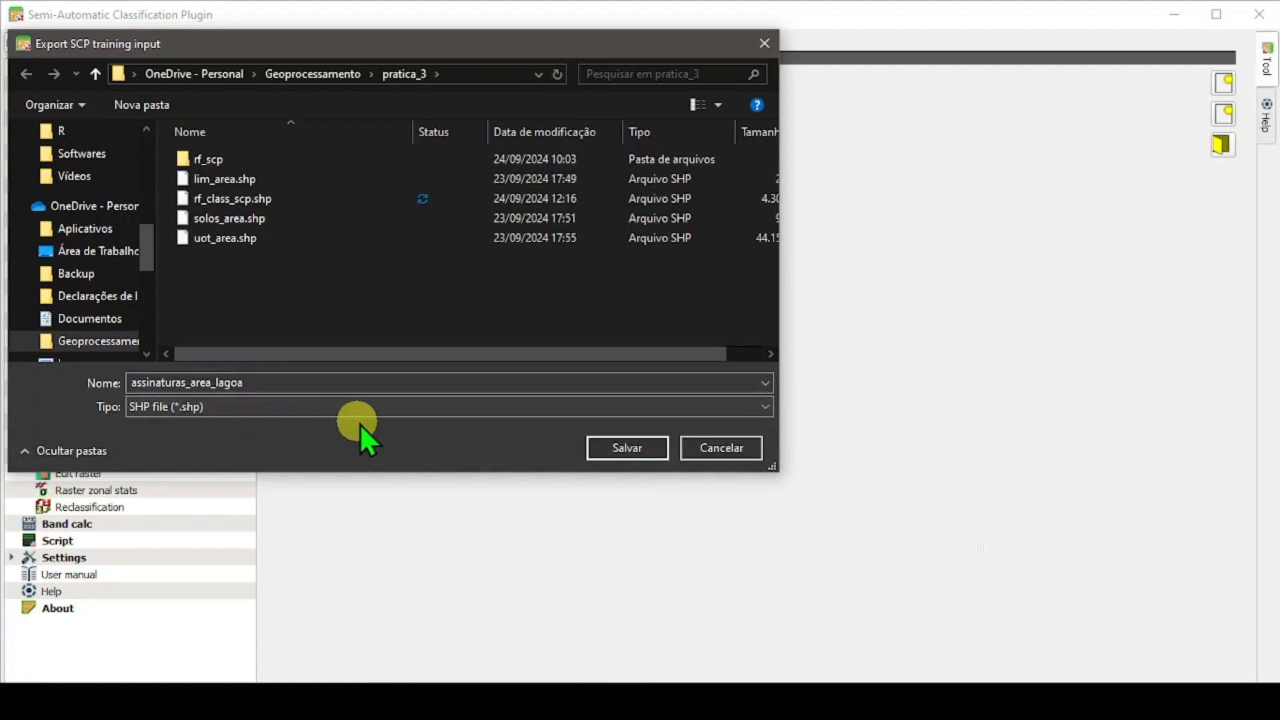
{"action": "left_click", "coordinate": [622, 448]}
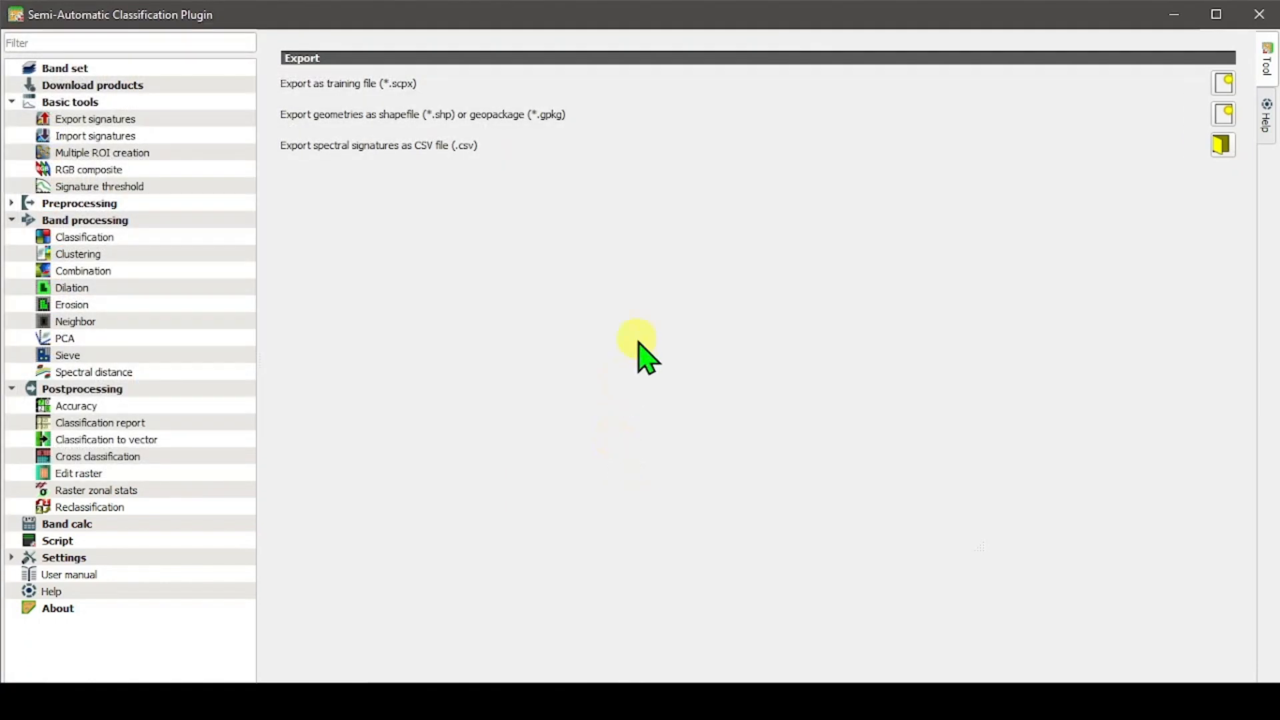
{"action": "left_click", "coordinate": [1257, 17]}
- Set Virtual Band Set 1 as dzetsaka's image to classify, keeping rf_class_scp as the vector layer
{"action": "left_click", "coordinate": [233, 645]}
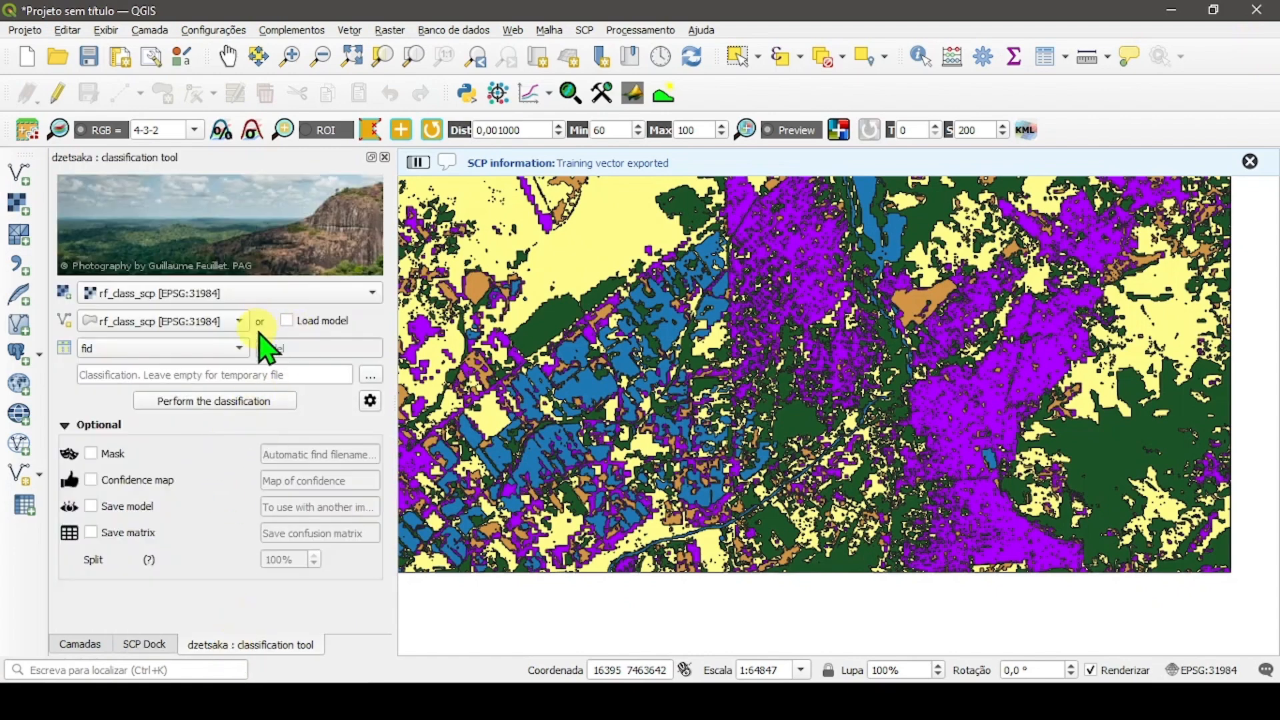
{"action": "left_click", "coordinate": [244, 299]}
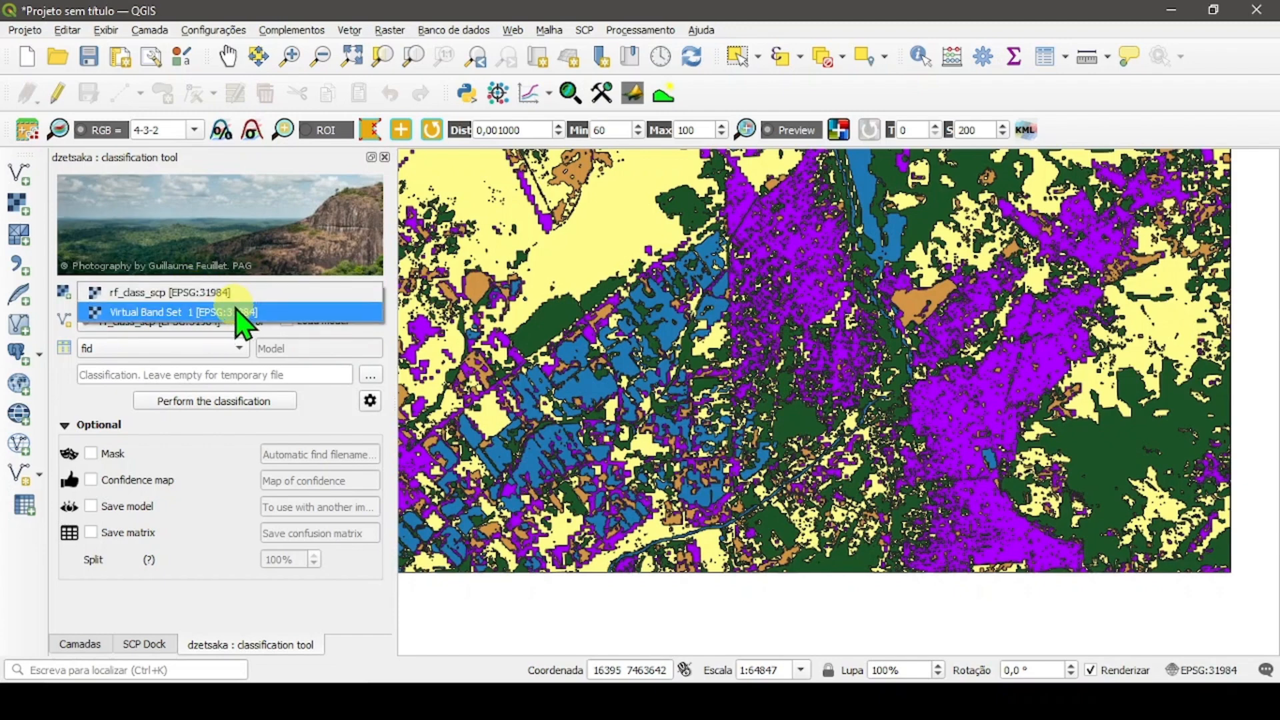
{"action": "left_click", "coordinate": [244, 313]}
{"action": "left_click", "coordinate": [203, 321]}
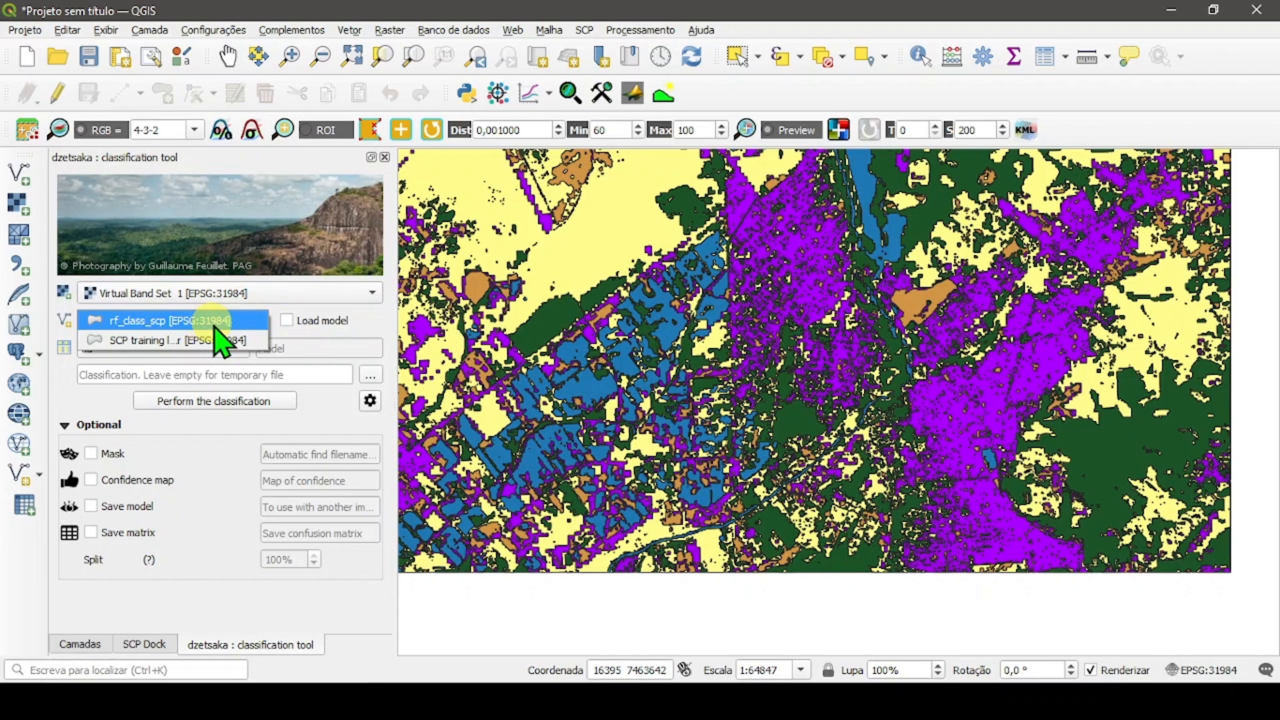
{"action": "left_click", "coordinate": [230, 323]}
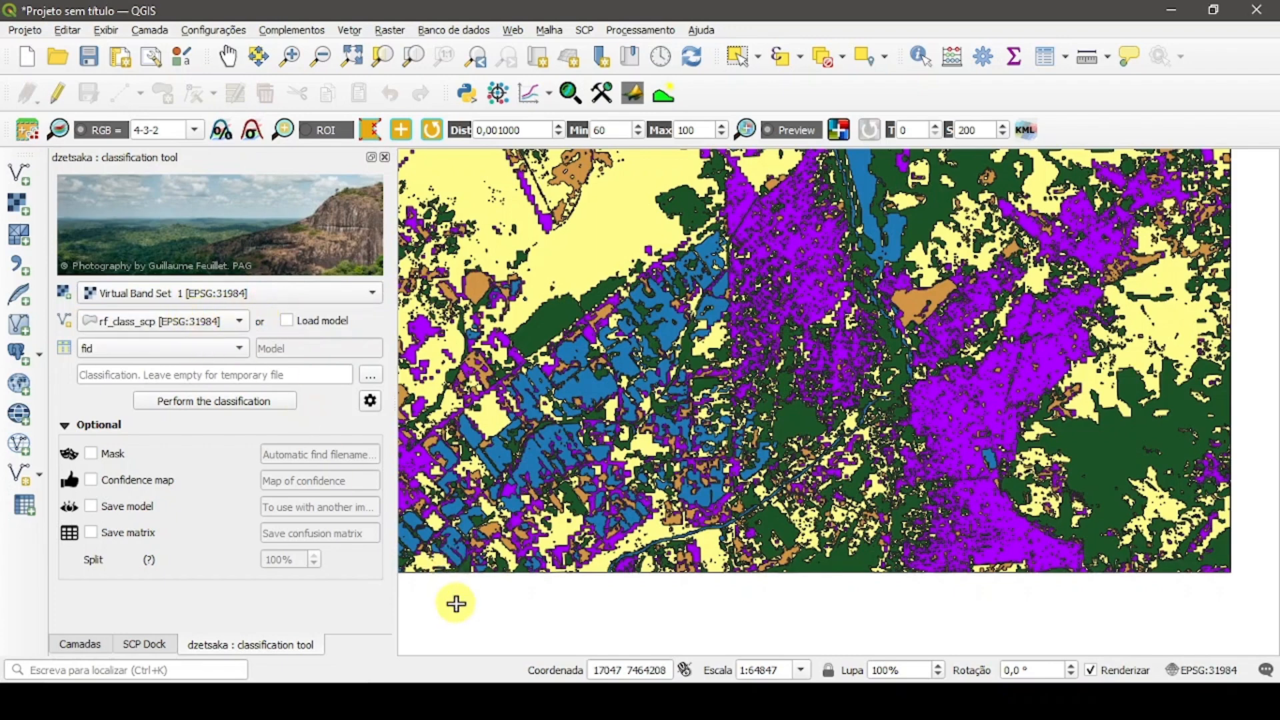
- Add the assinaturas.shp vector layer from the pratica3\bandas folder to the project and return to the dzetsaka classification tool
{"action": "left_click", "coordinate": [89, 644]}
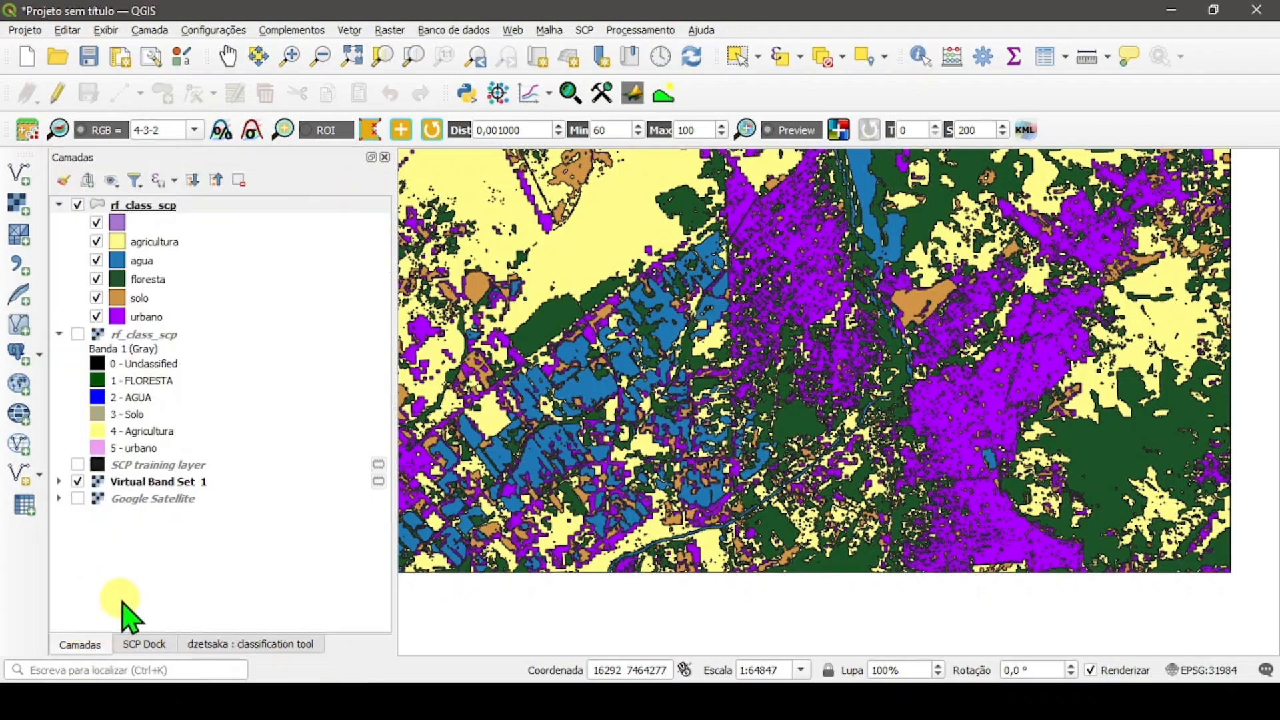
{"action": "left_click", "coordinate": [20, 173]}
{"action": "left_click", "coordinate": [1067, 193]}
{"action": "left_click", "coordinate": [563, 85]}
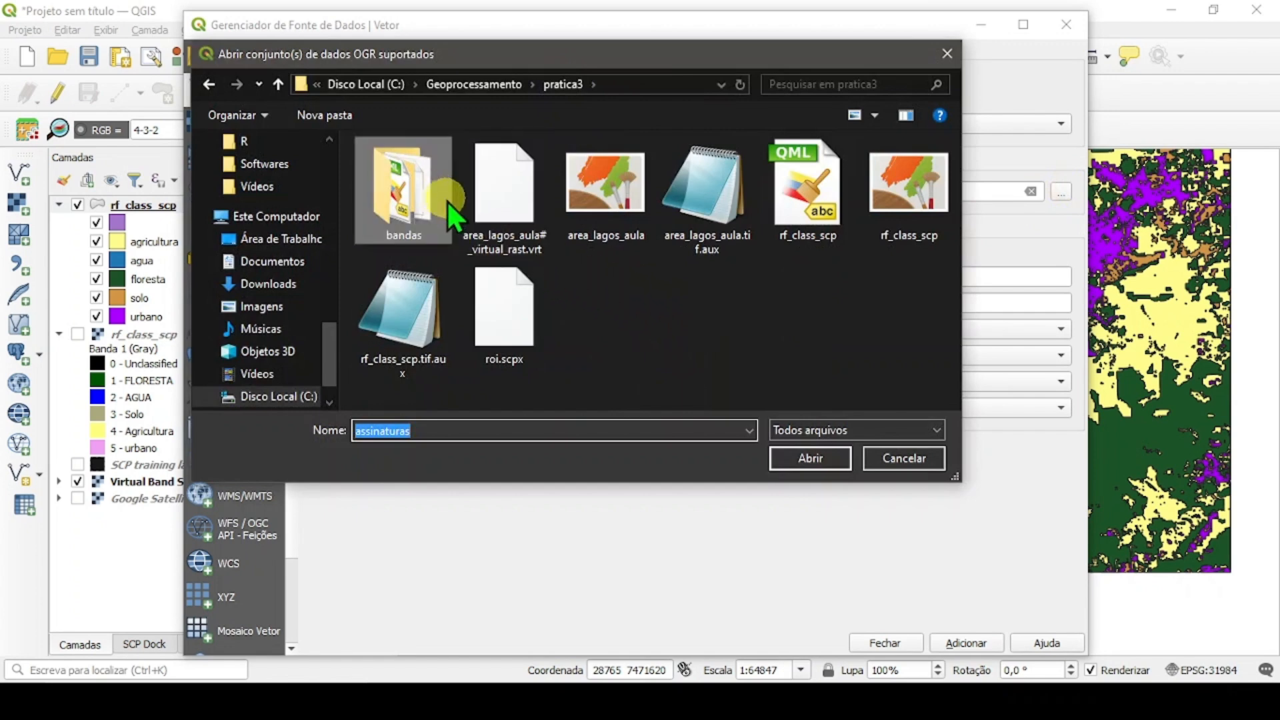
{"action": "double_click", "coordinate": [431, 187]}
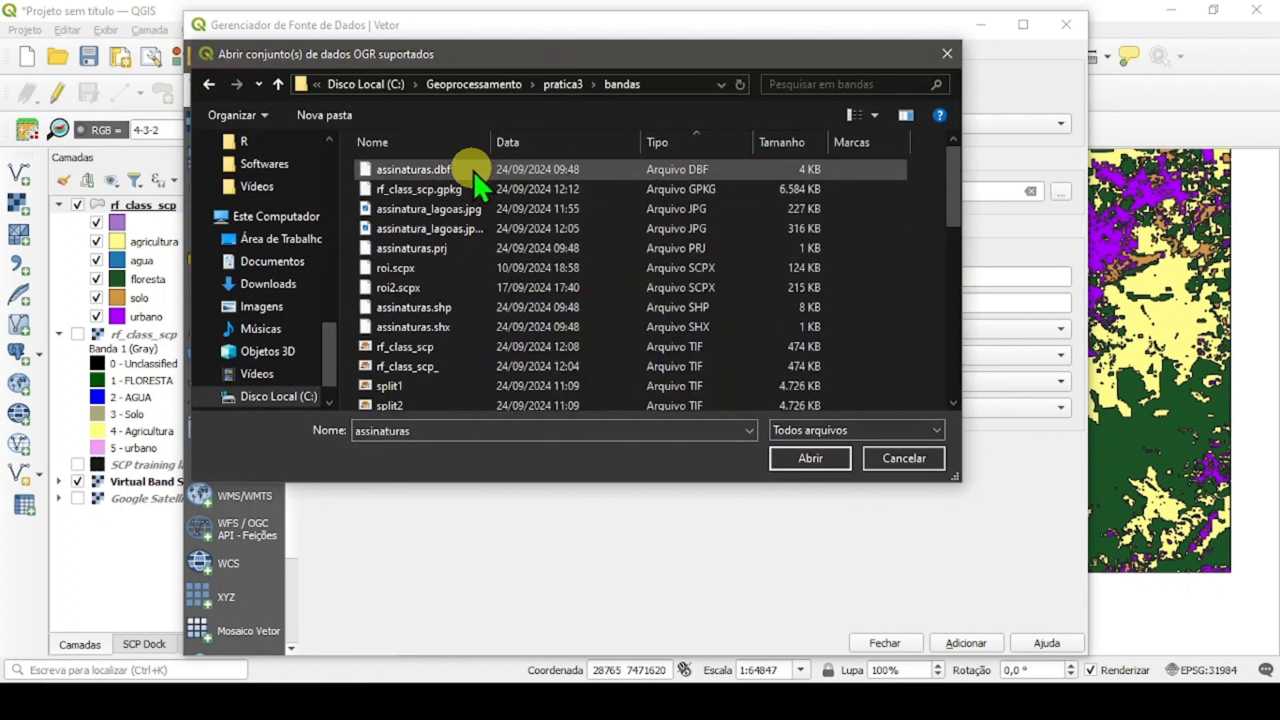
{"action": "left_click", "coordinate": [429, 307]}
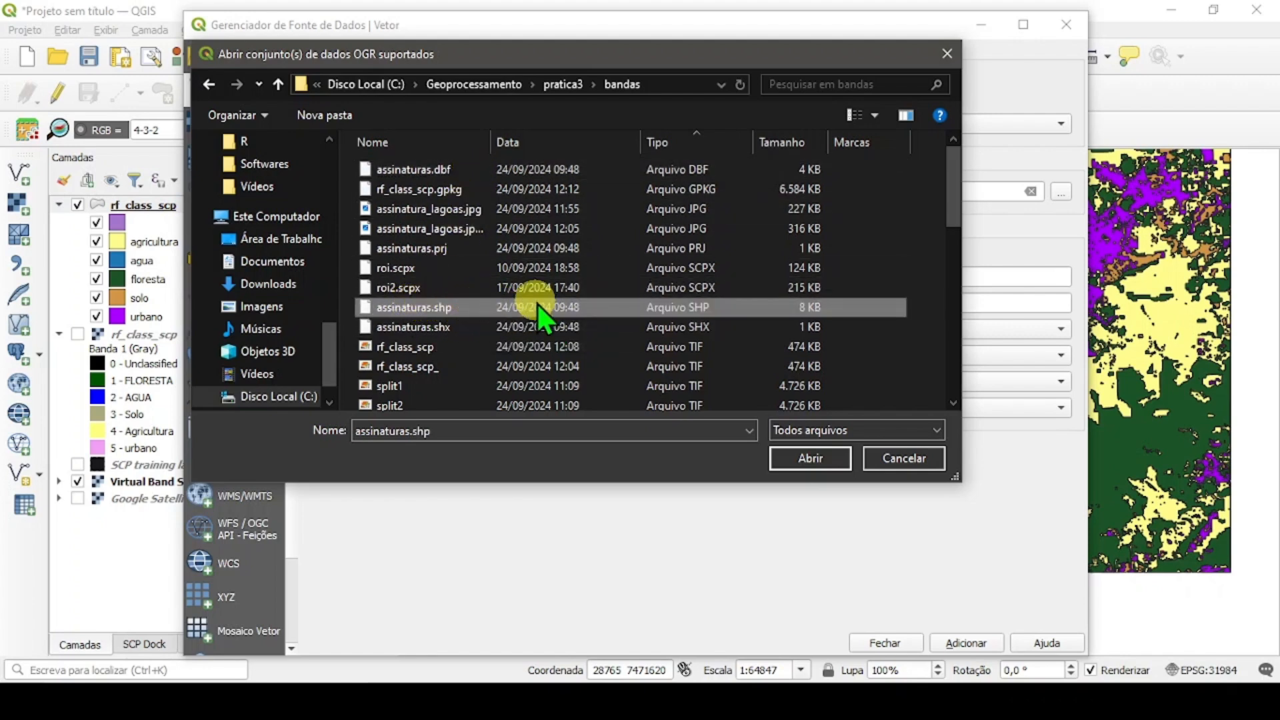
{"action": "left_click", "coordinate": [819, 459]}
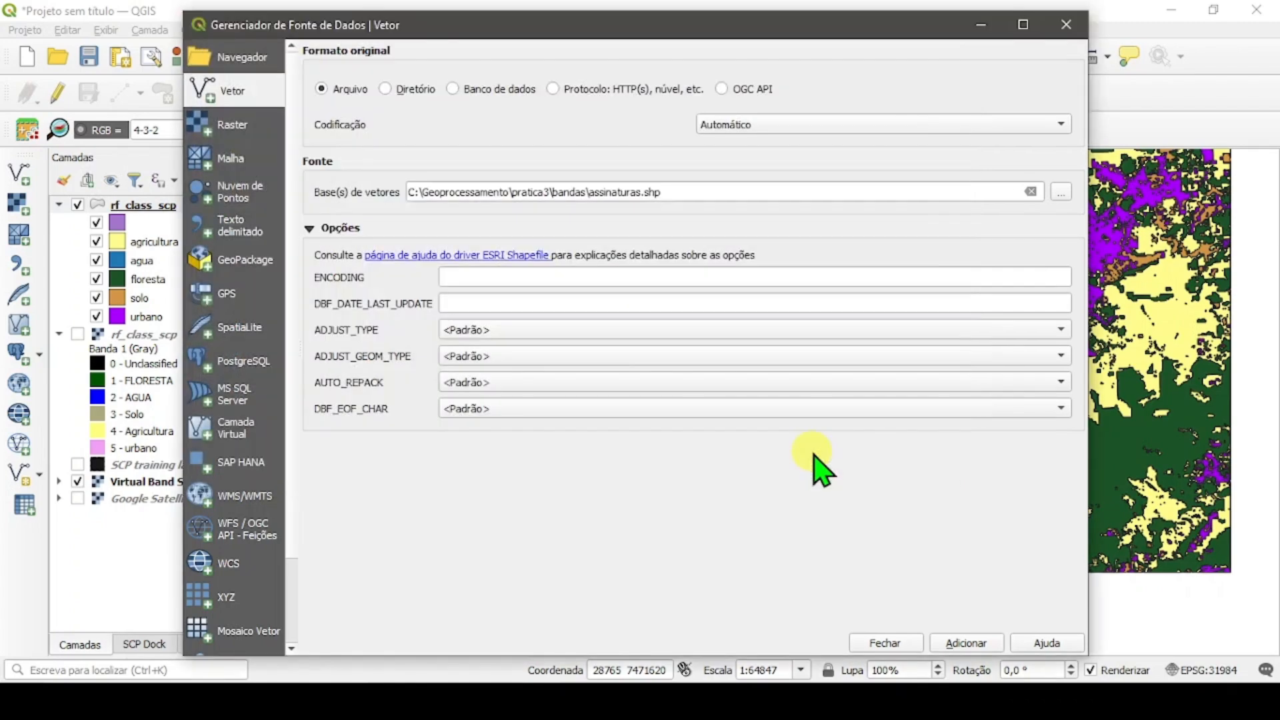
{"action": "left_click", "coordinate": [966, 646]}
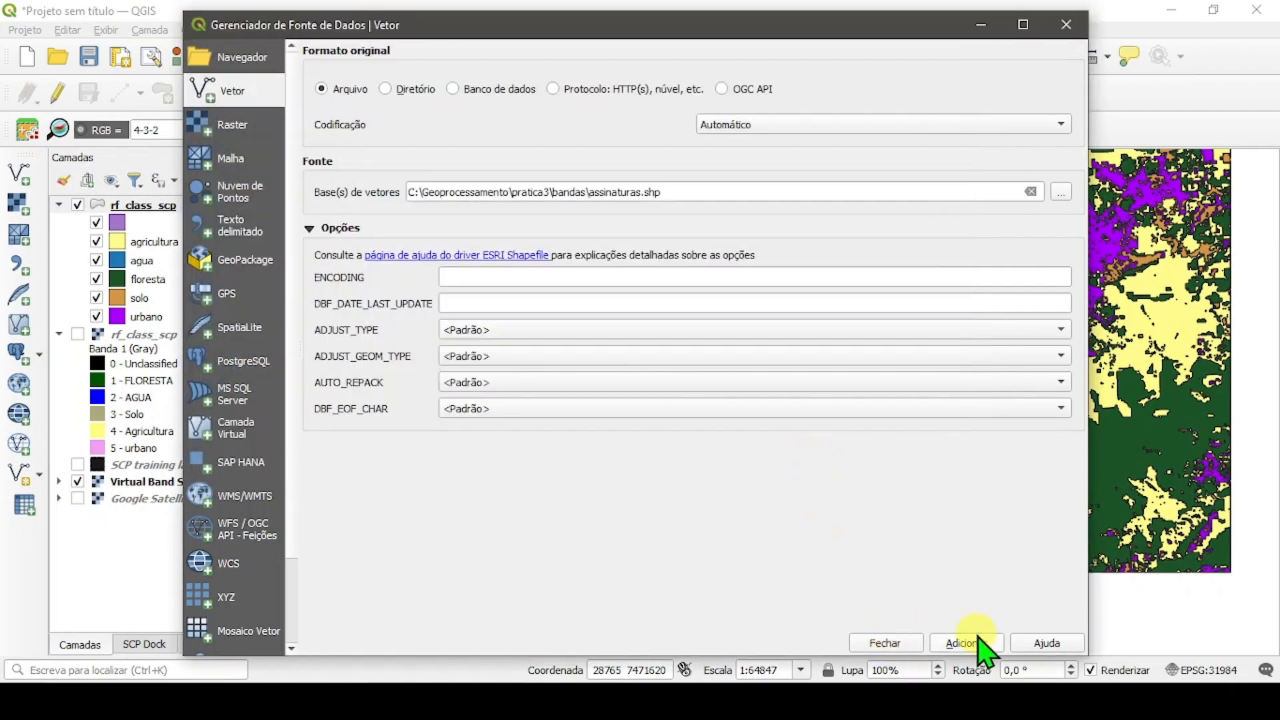
{"action": "left_click", "coordinate": [893, 644]}
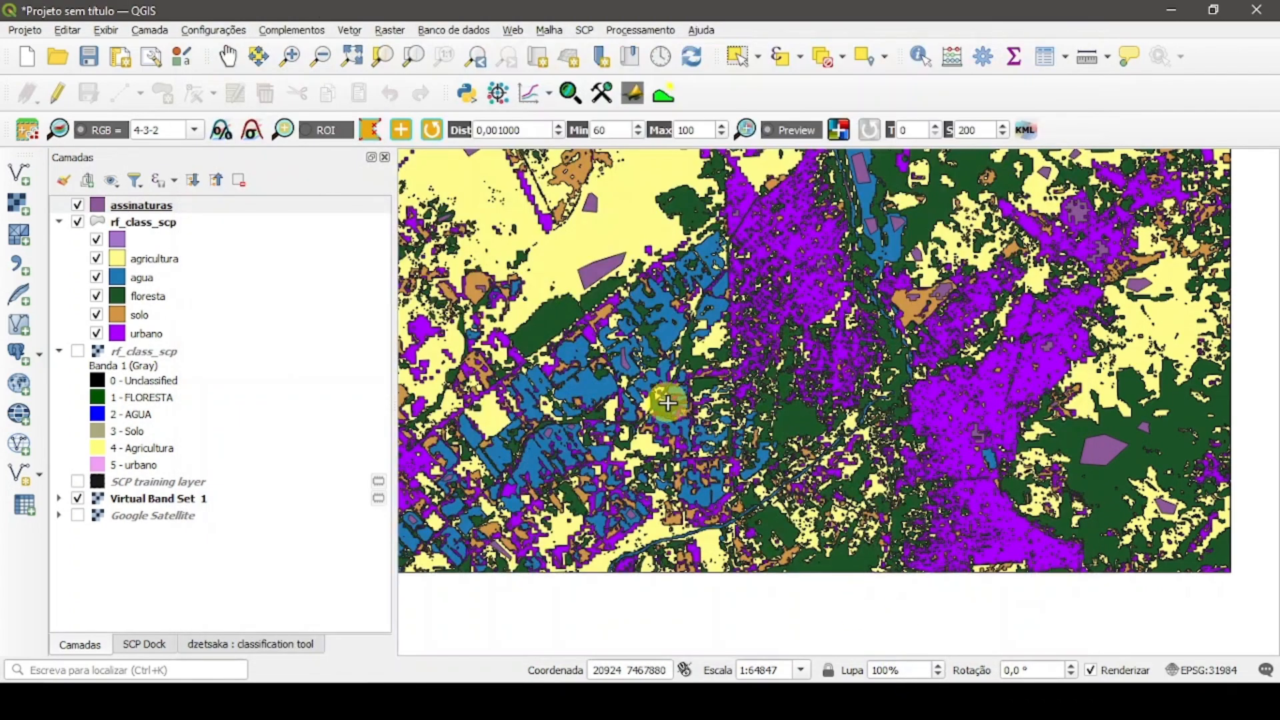
{"action": "left_click", "coordinate": [234, 644]}
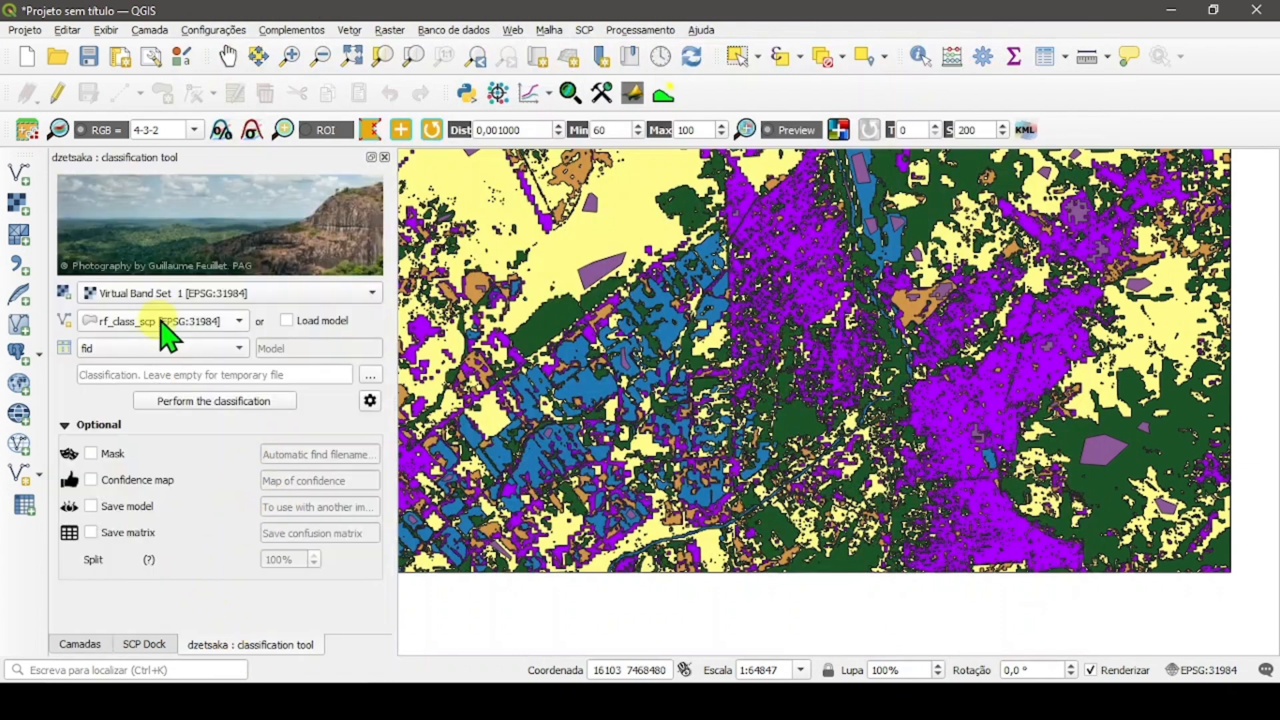
- Set assinaturas as dzetsaka's training vector layer and macroclass as its class field
{"action": "left_click", "coordinate": [179, 323]}
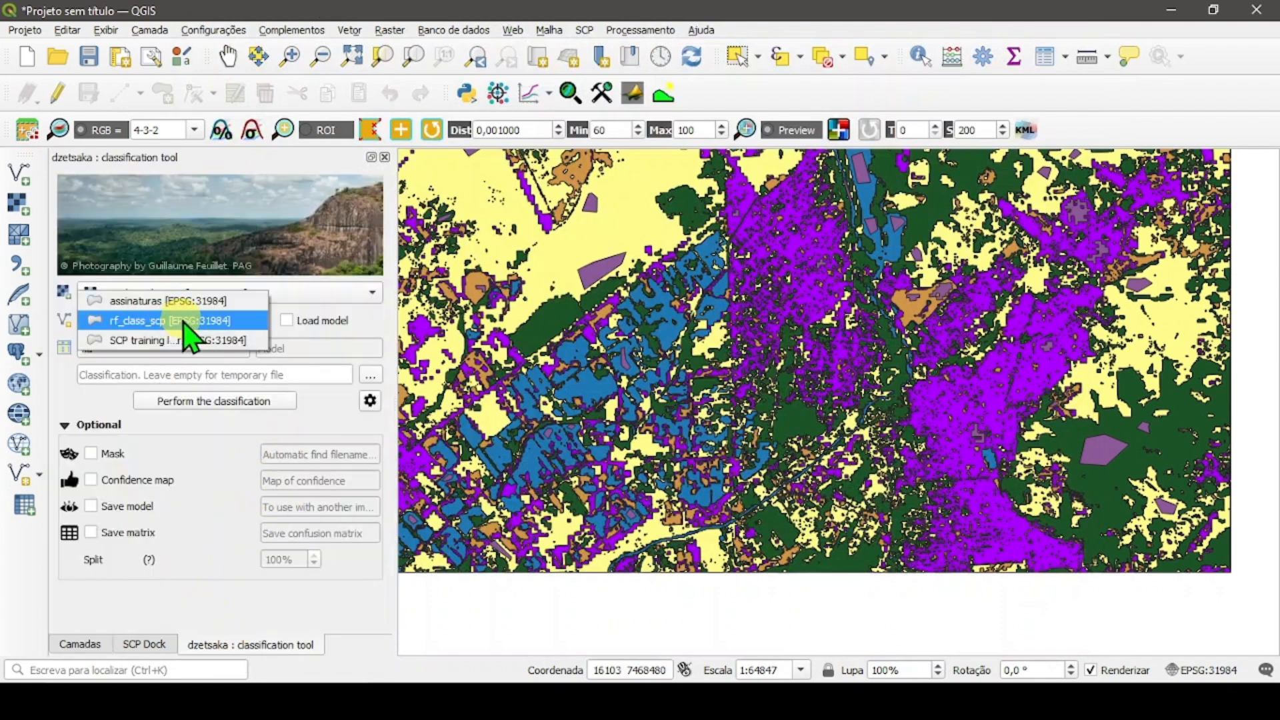
{"action": "left_click", "coordinate": [214, 301]}
{"action": "left_click", "coordinate": [188, 360]}
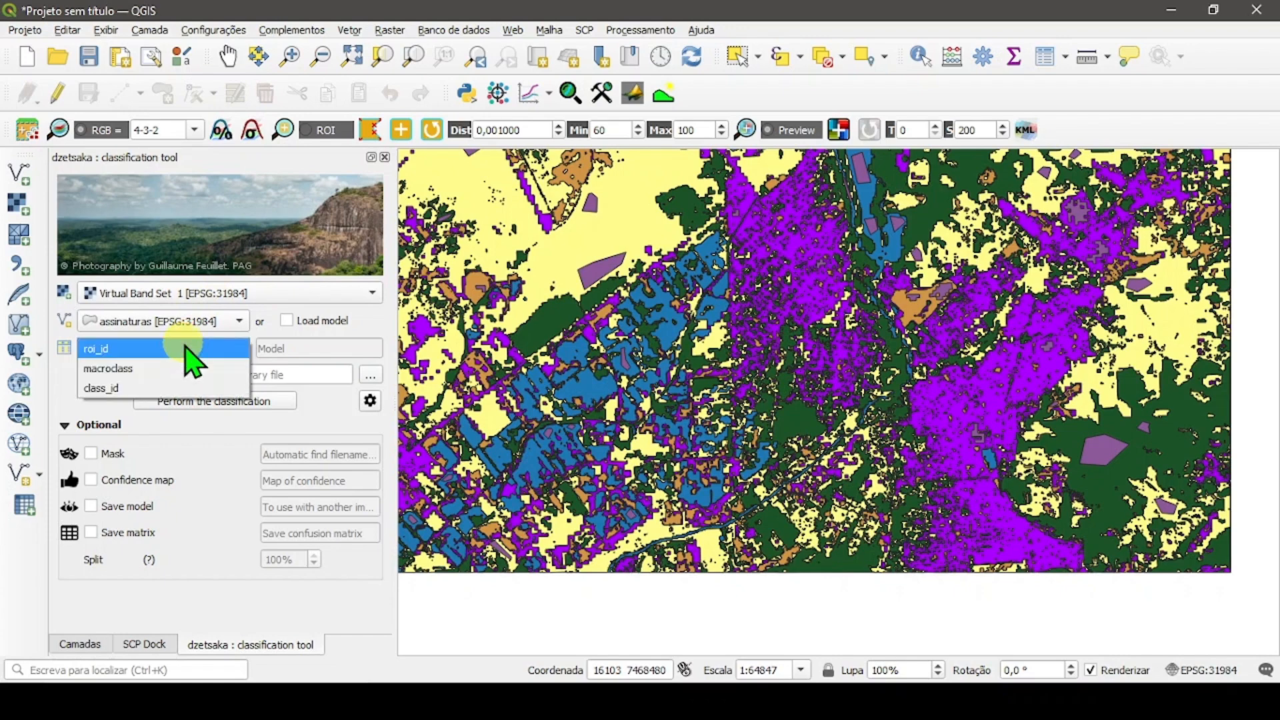
{"action": "left_click", "coordinate": [133, 368]}
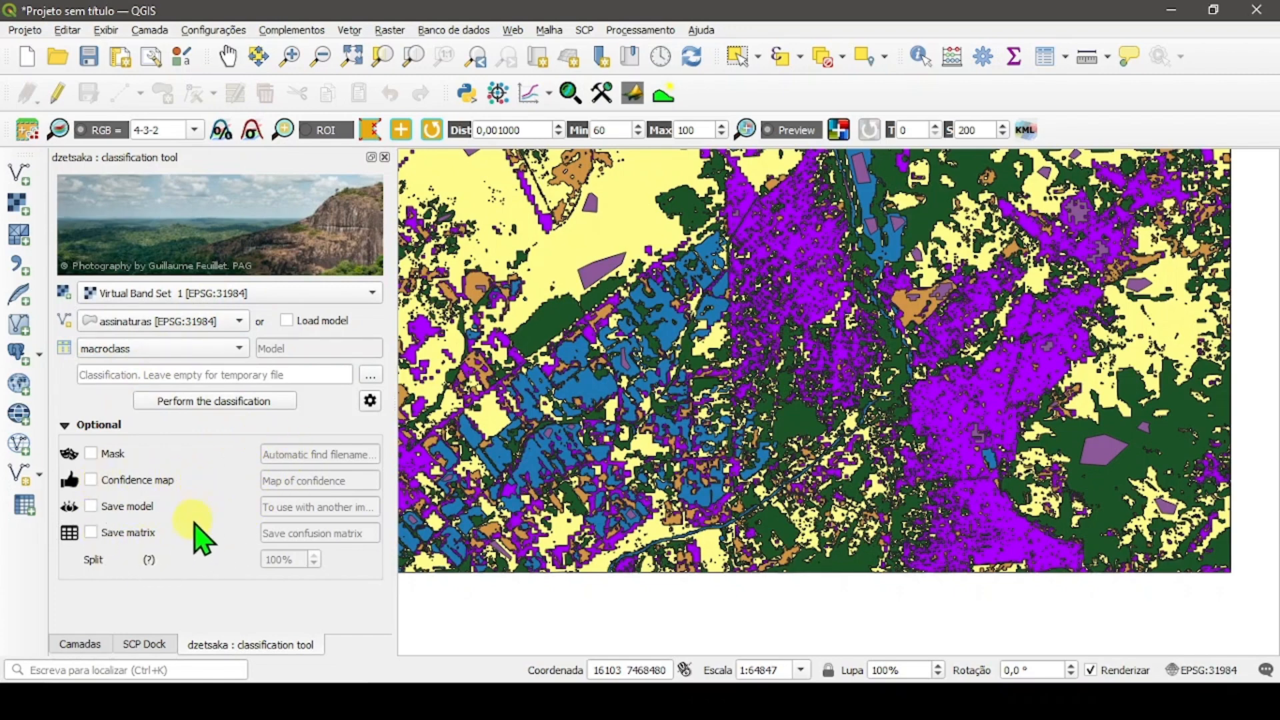
- Enable saving the confusion matrix as matriz.csv in the bandas folder, without a confidence map, and perform the classification to a temporary file
{"action": "left_click", "coordinate": [91, 480]}
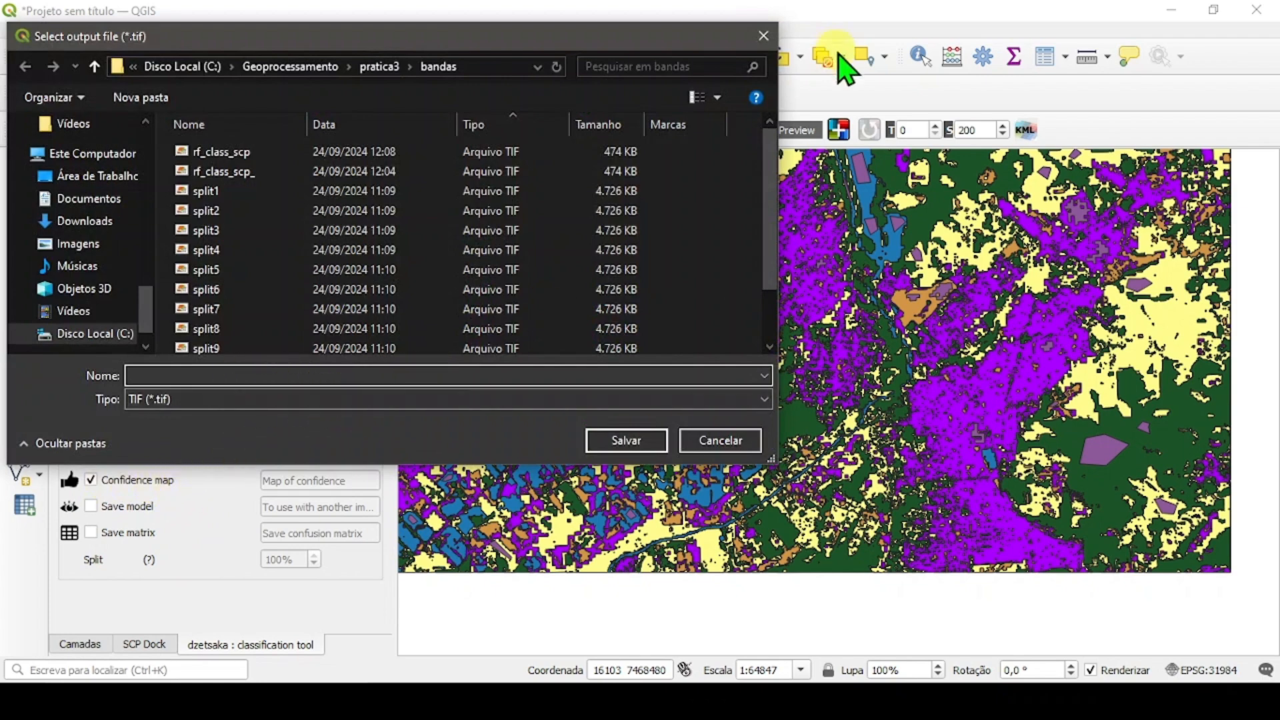
{"action": "left_click", "coordinate": [764, 36]}
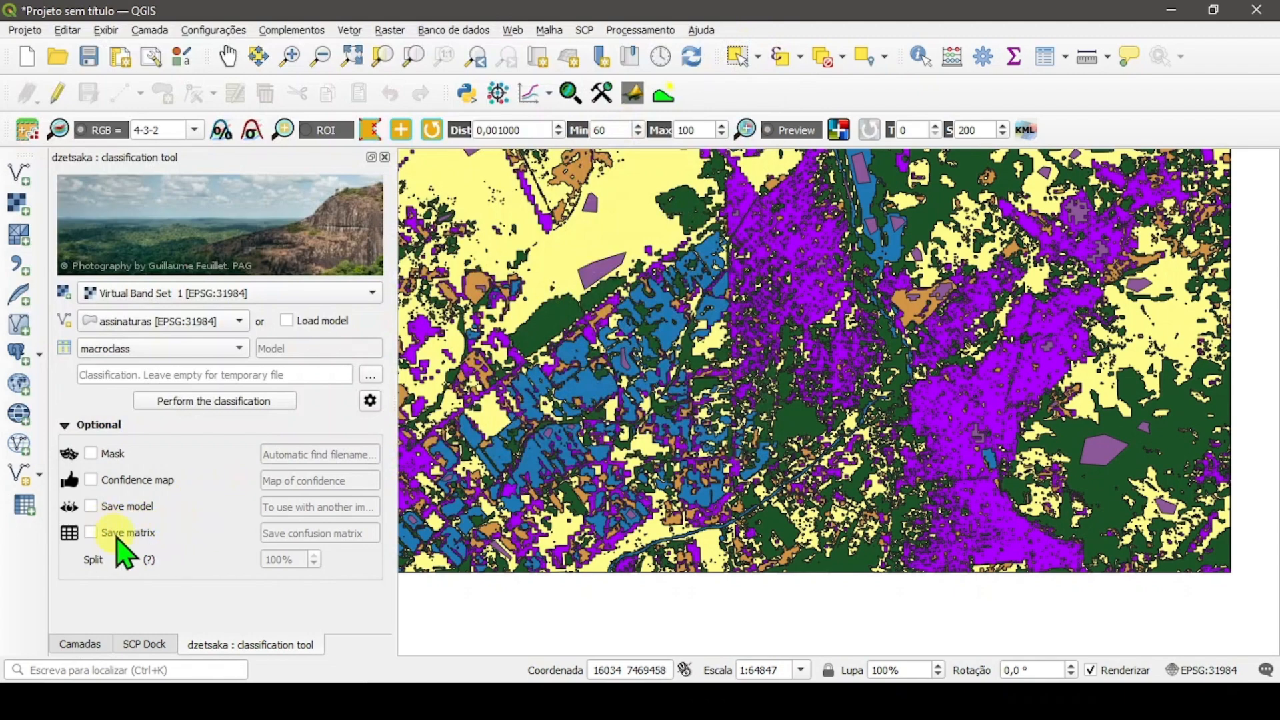
{"action": "left_click", "coordinate": [90, 533]}
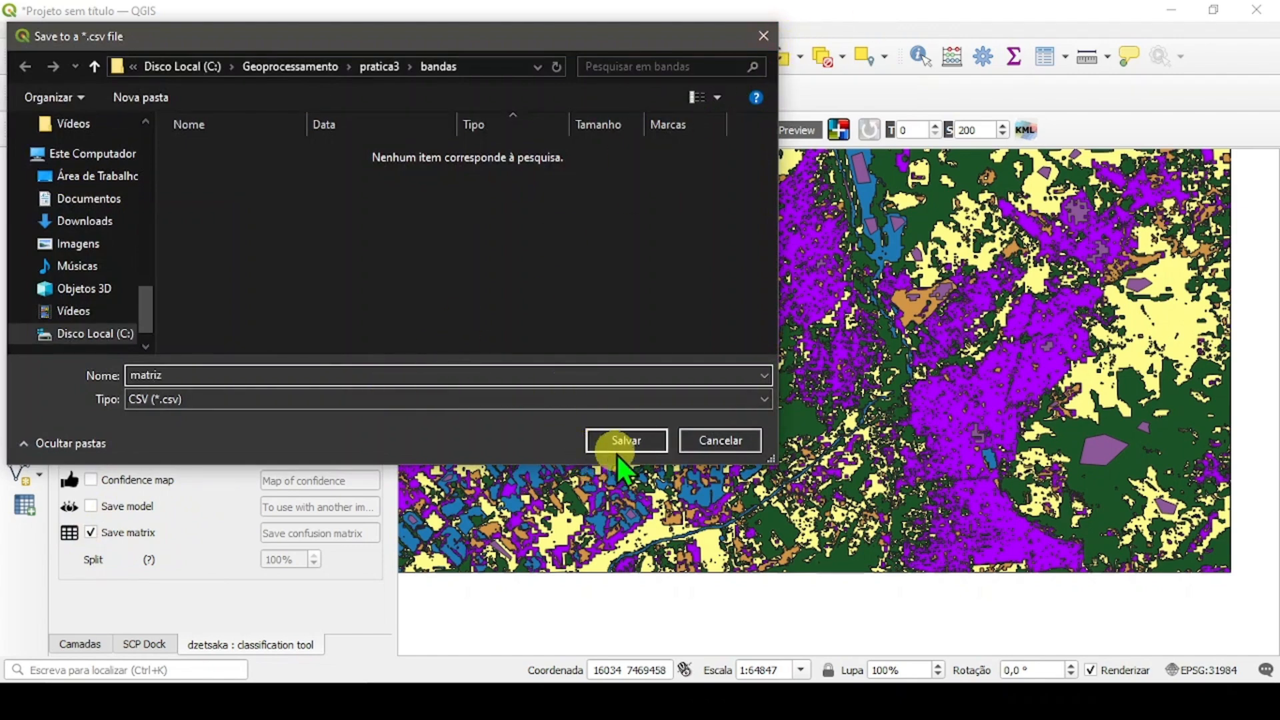
{"action": "left_click", "coordinate": [633, 446]}
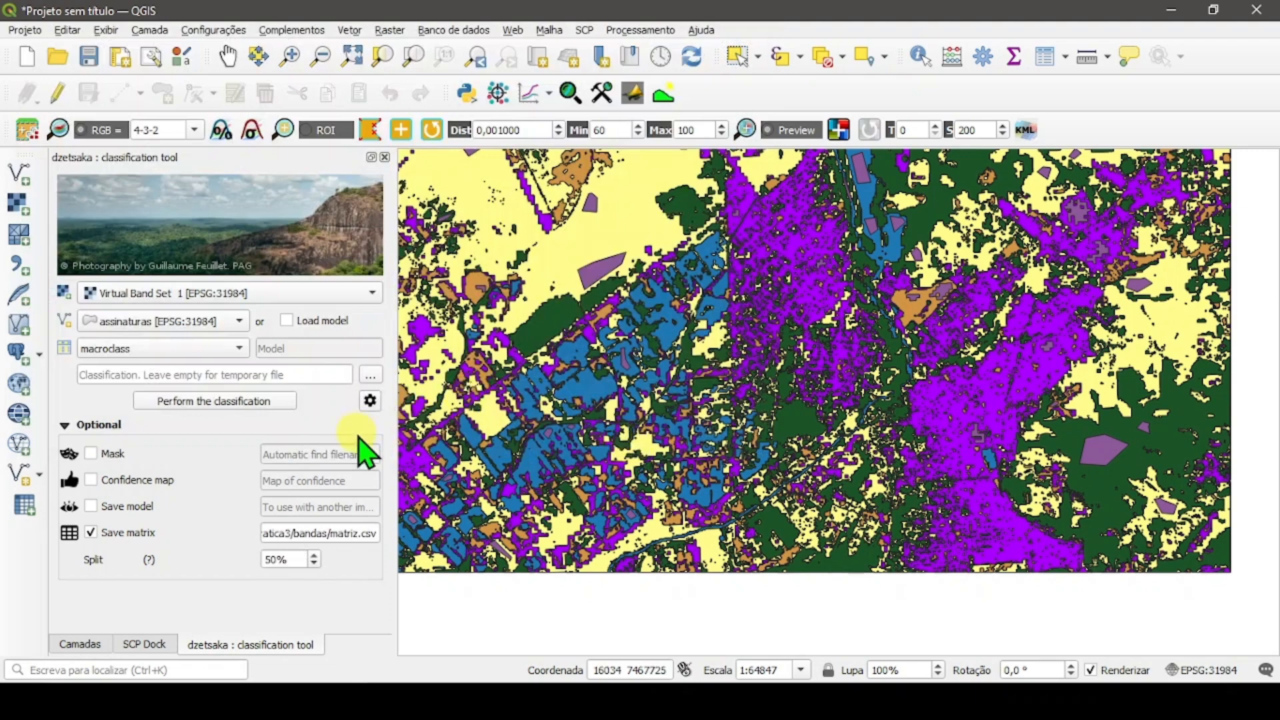
{"action": "left_click", "coordinate": [214, 404]}
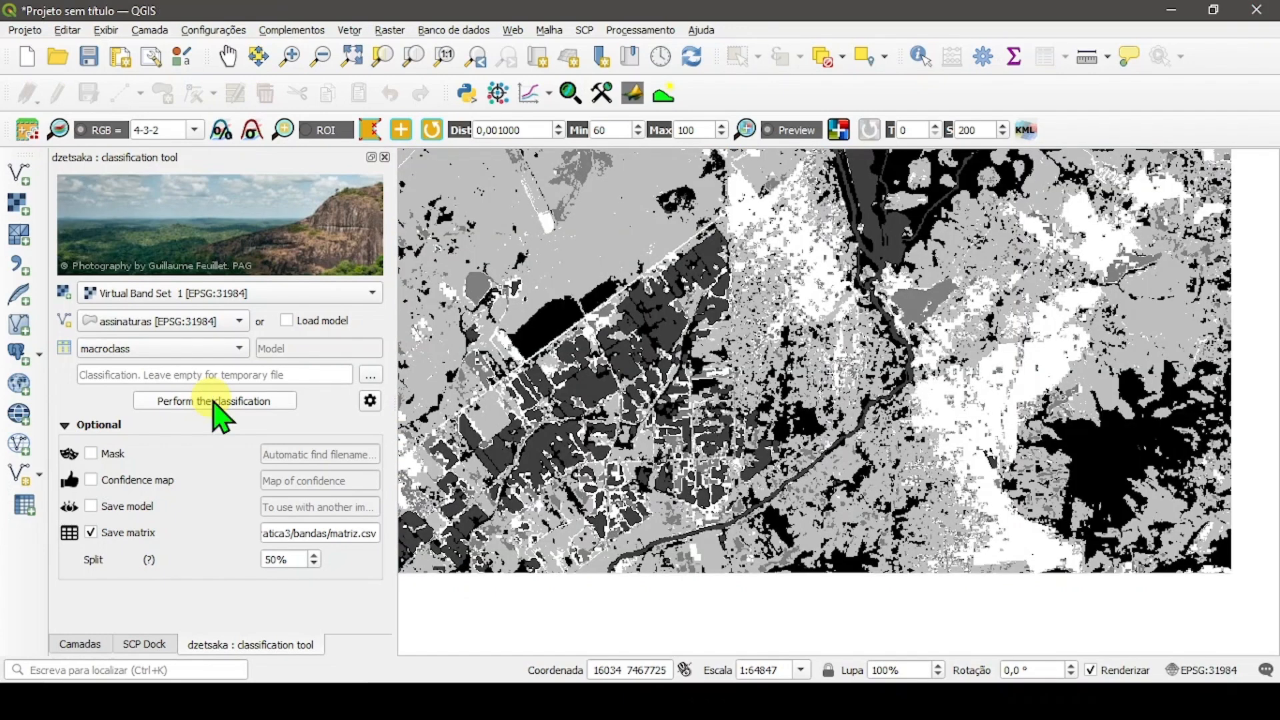
- Return to the layer list, collapse the rf_class_scp vector layer's legend and inspect the new classification raster on the map
{"action": "left_click", "coordinate": [146, 645]}
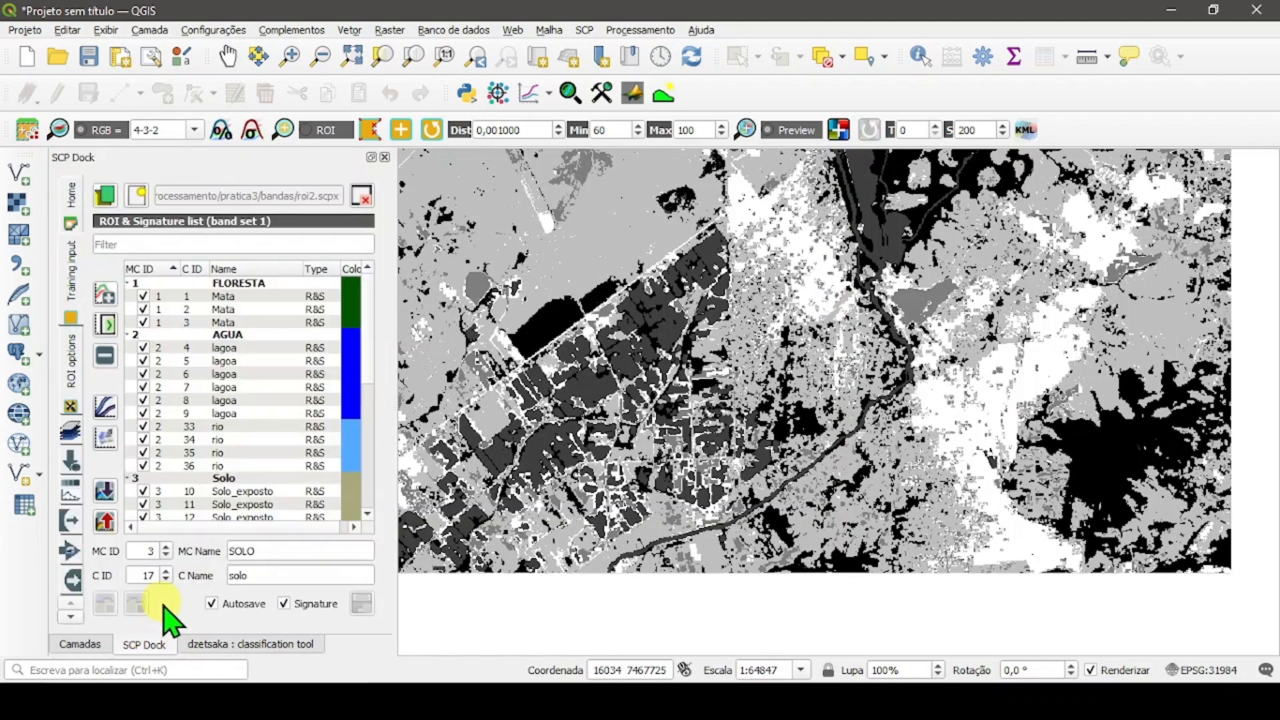
{"action": "left_click", "coordinate": [80, 644]}
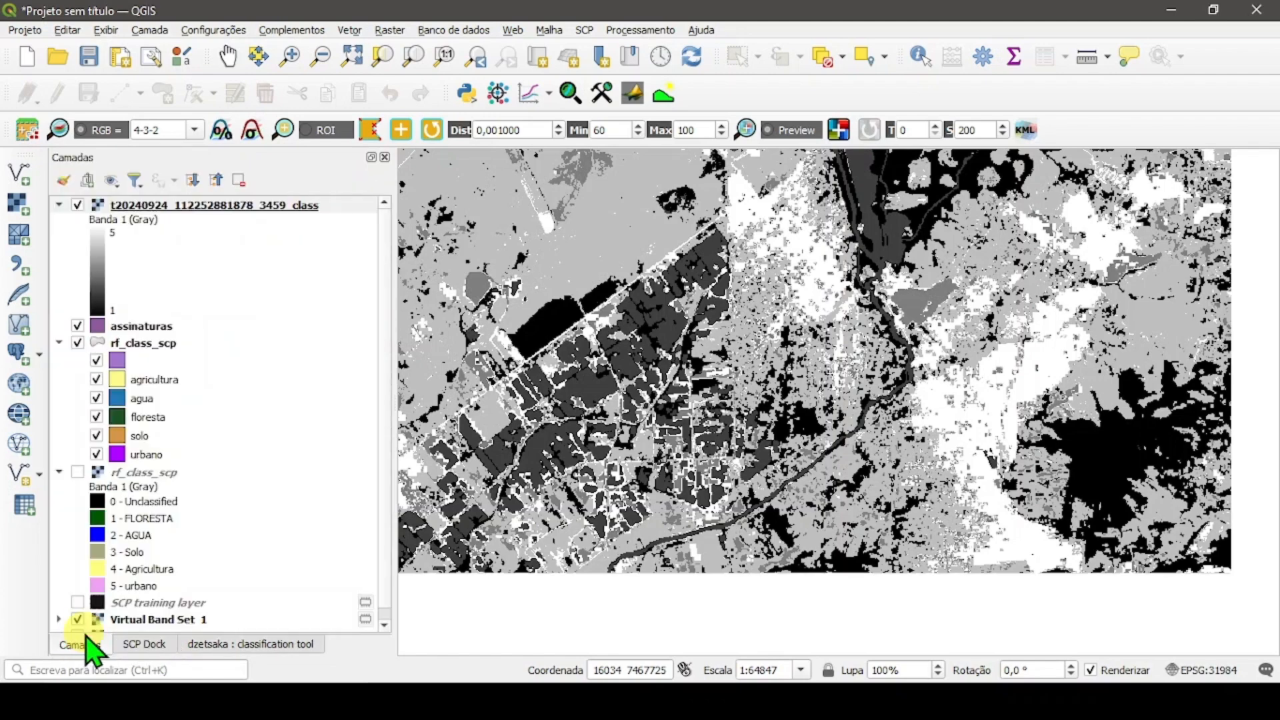
{"action": "left_click", "coordinate": [59, 342]}
{"action": "scroll", "coordinate": [641, 335], "scroll_direction": "down", "scroll_amount": 1}
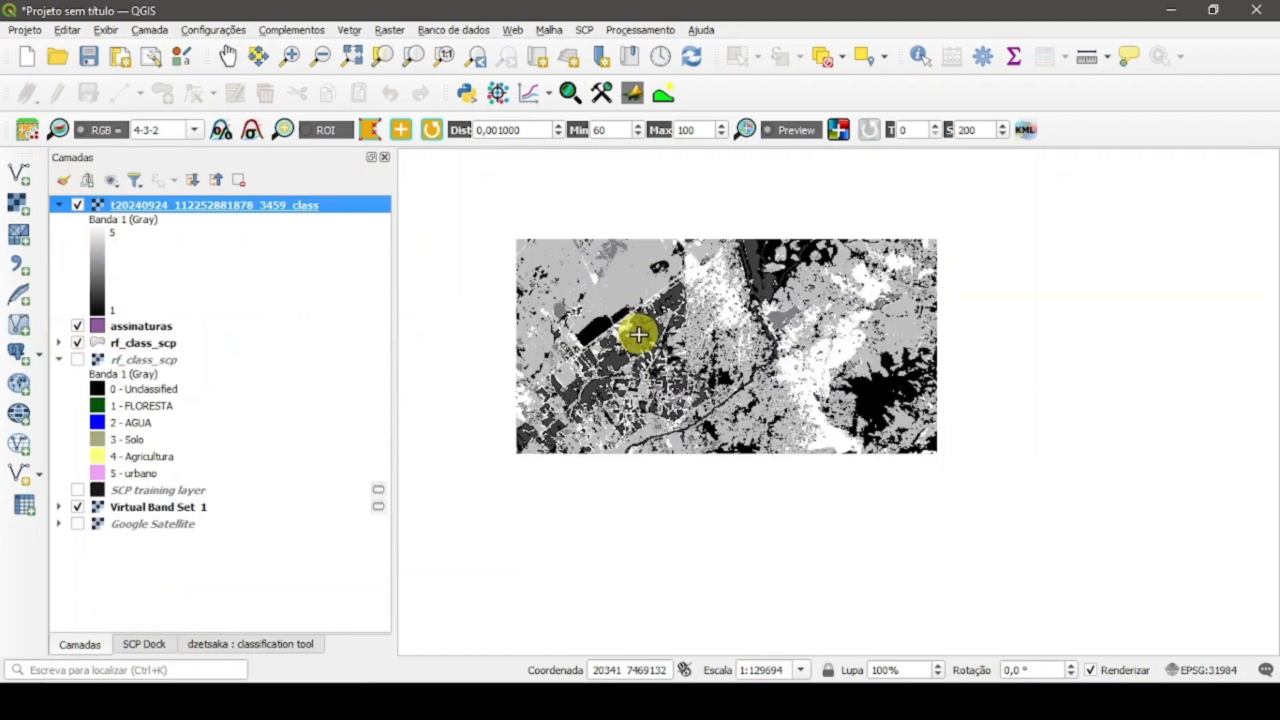
{"action": "scroll", "coordinate": [650, 336], "scroll_direction": "up", "scroll_amount": 1}
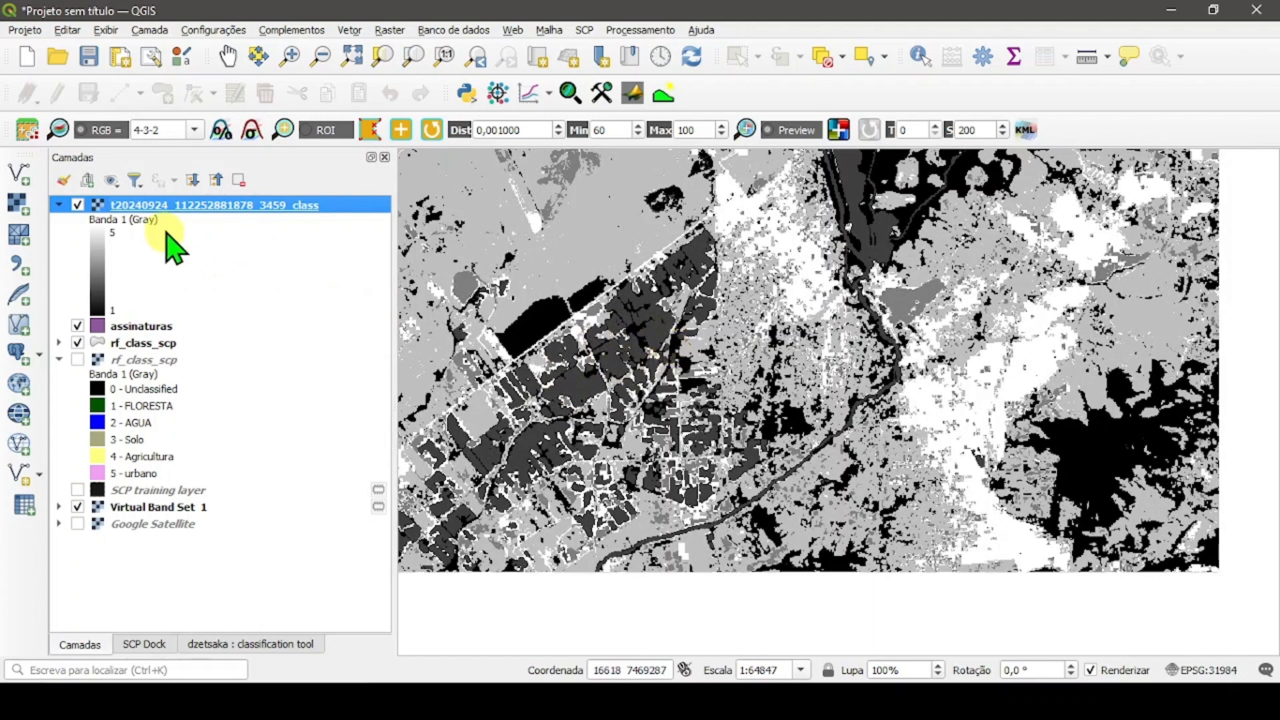
- Copy the style of the rf_class_scp raster and paste it onto the new dzetsaka classification raster
{"action": "right_click", "coordinate": [140, 360]}
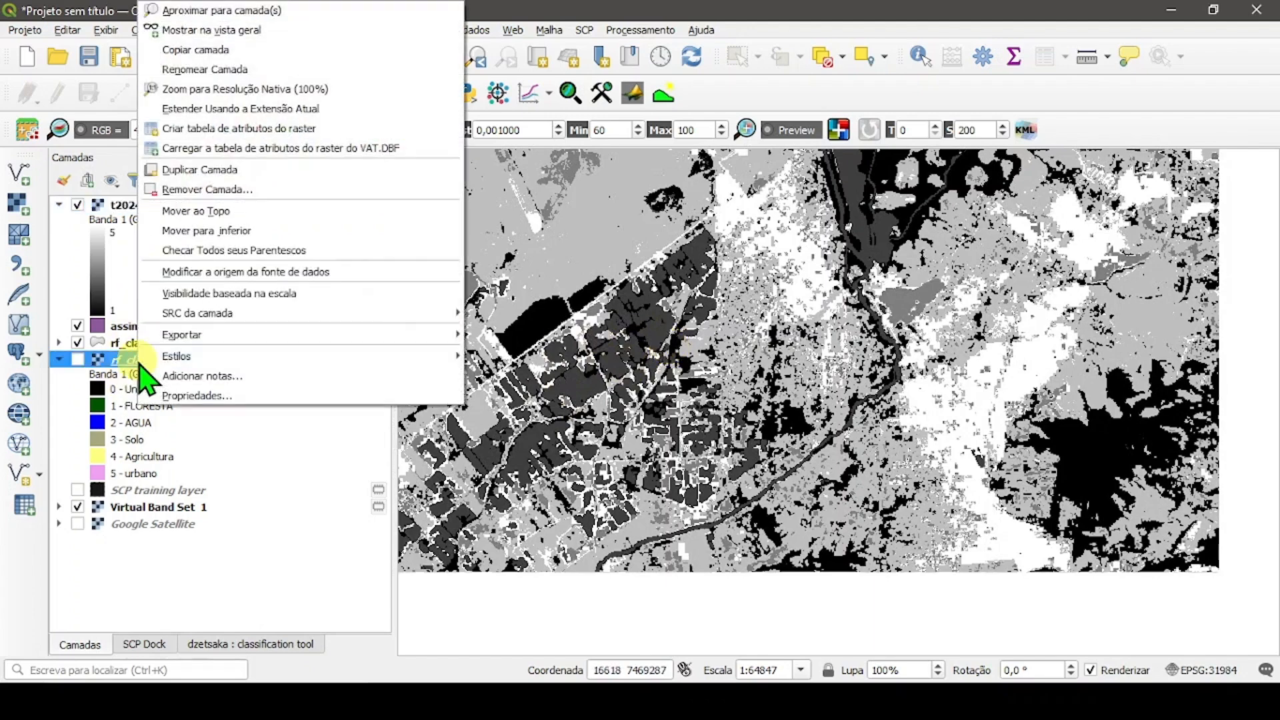
{"action": "mouse_move", "coordinate": [229, 358]}
{"action": "left_click", "coordinate": [508, 371]}
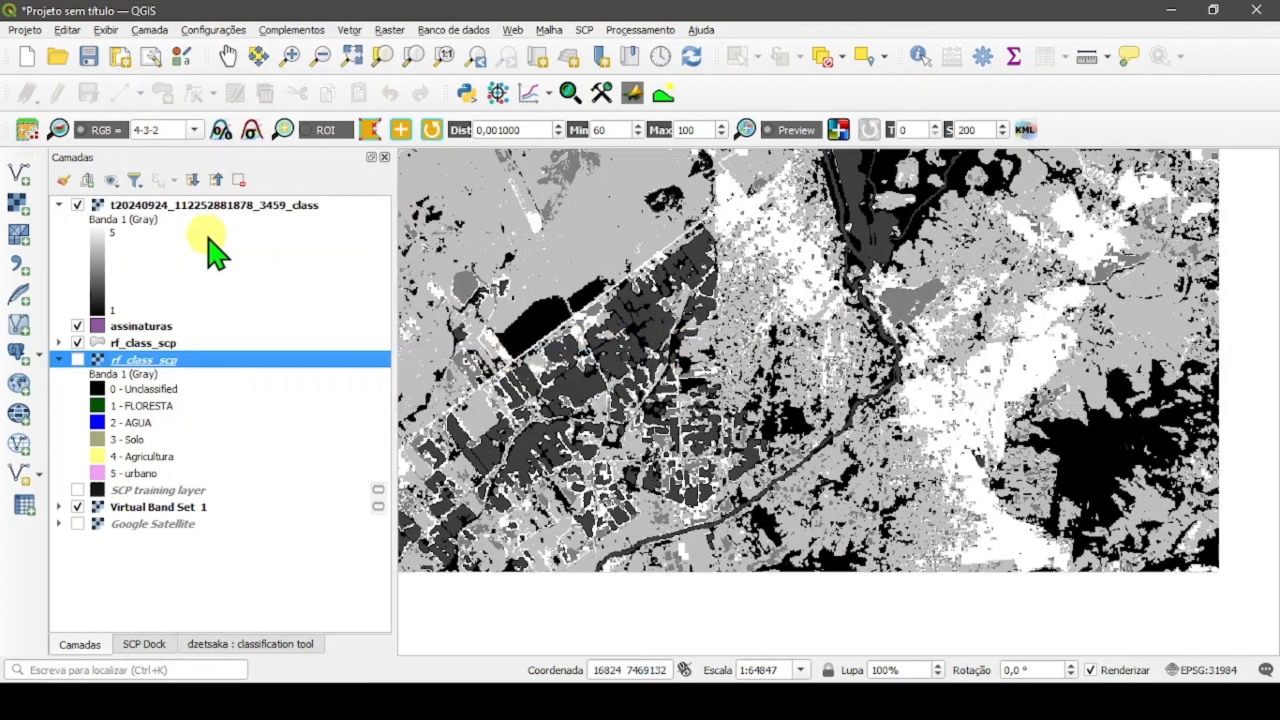
{"action": "right_click", "coordinate": [170, 204]}
{"action": "mouse_move", "coordinate": [287, 497]}
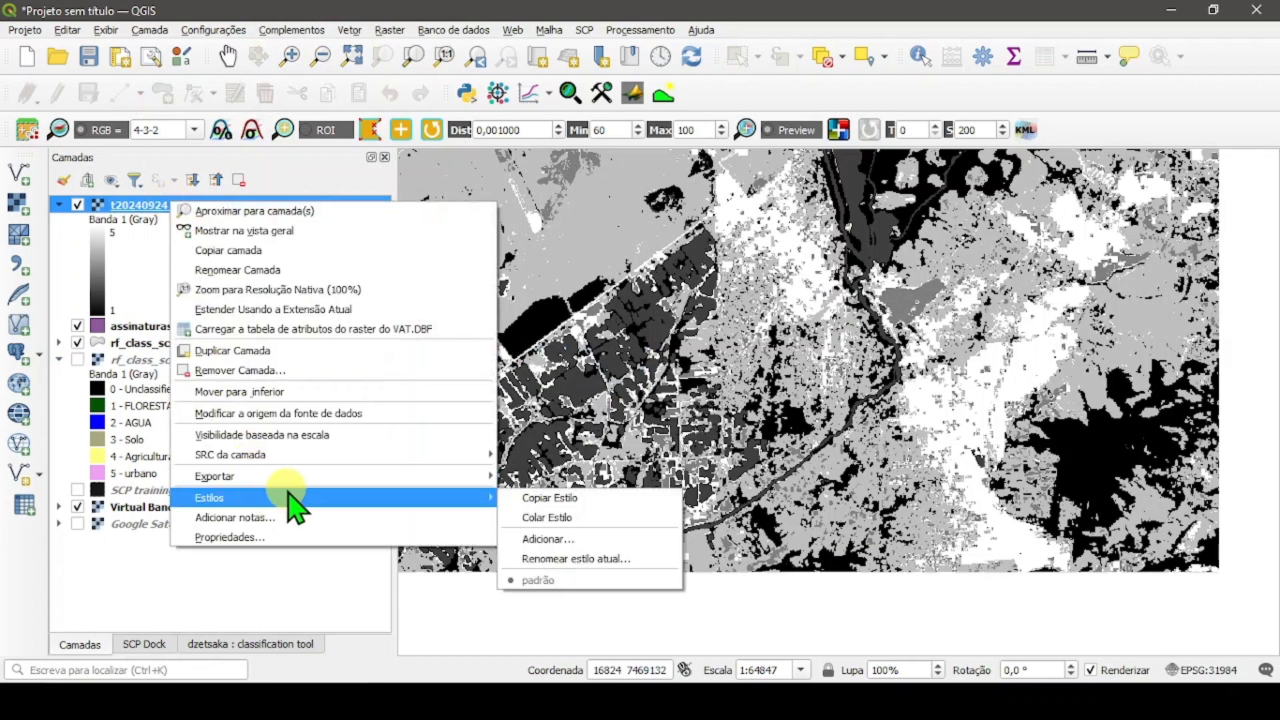
{"action": "left_click", "coordinate": [543, 518]}
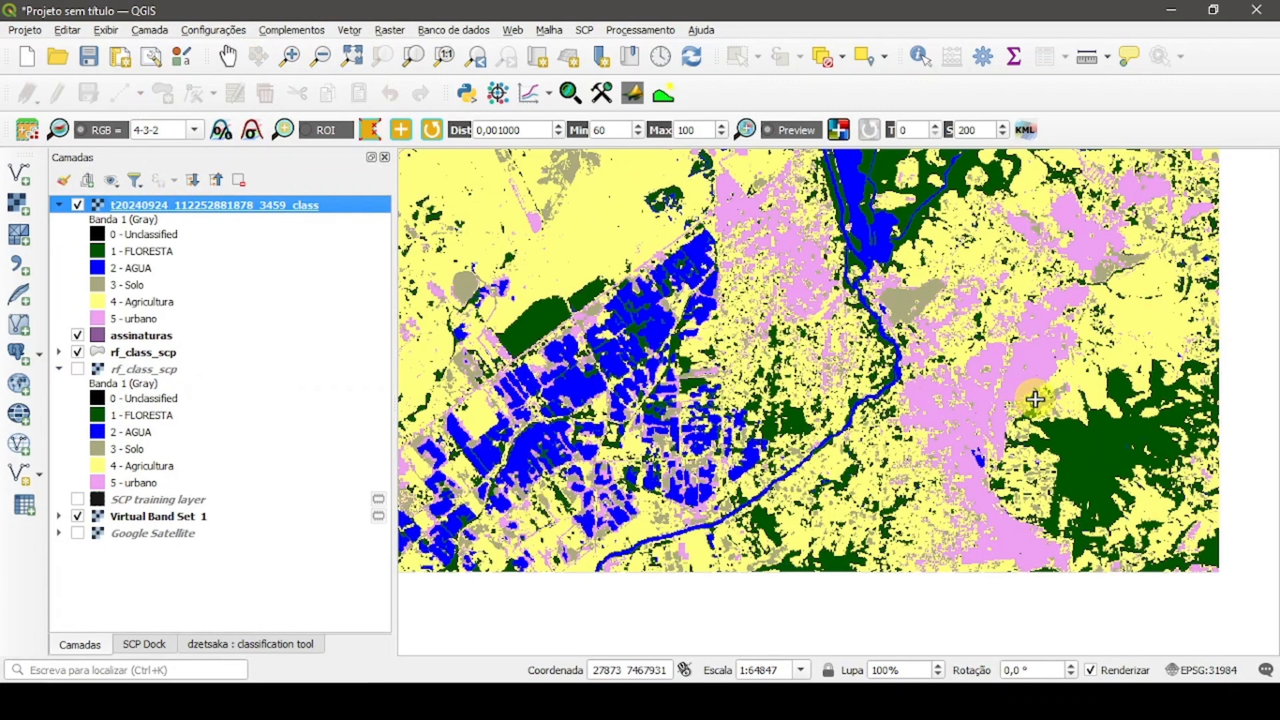
- Hide the dzetsaka classification, assinaturas and rf_class_scp vector layers, and show the rf_class_scp raster
{"action": "left_click", "coordinate": [77, 204]}
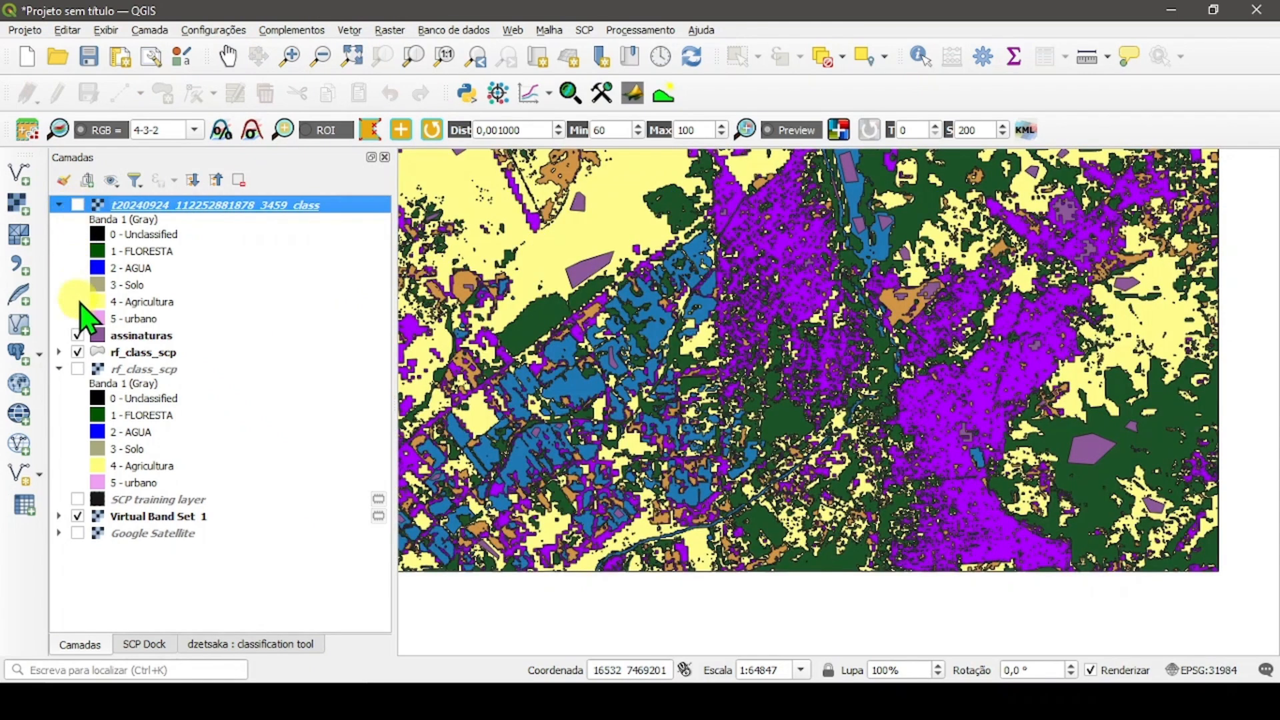
{"action": "left_click", "coordinate": [77, 336]}
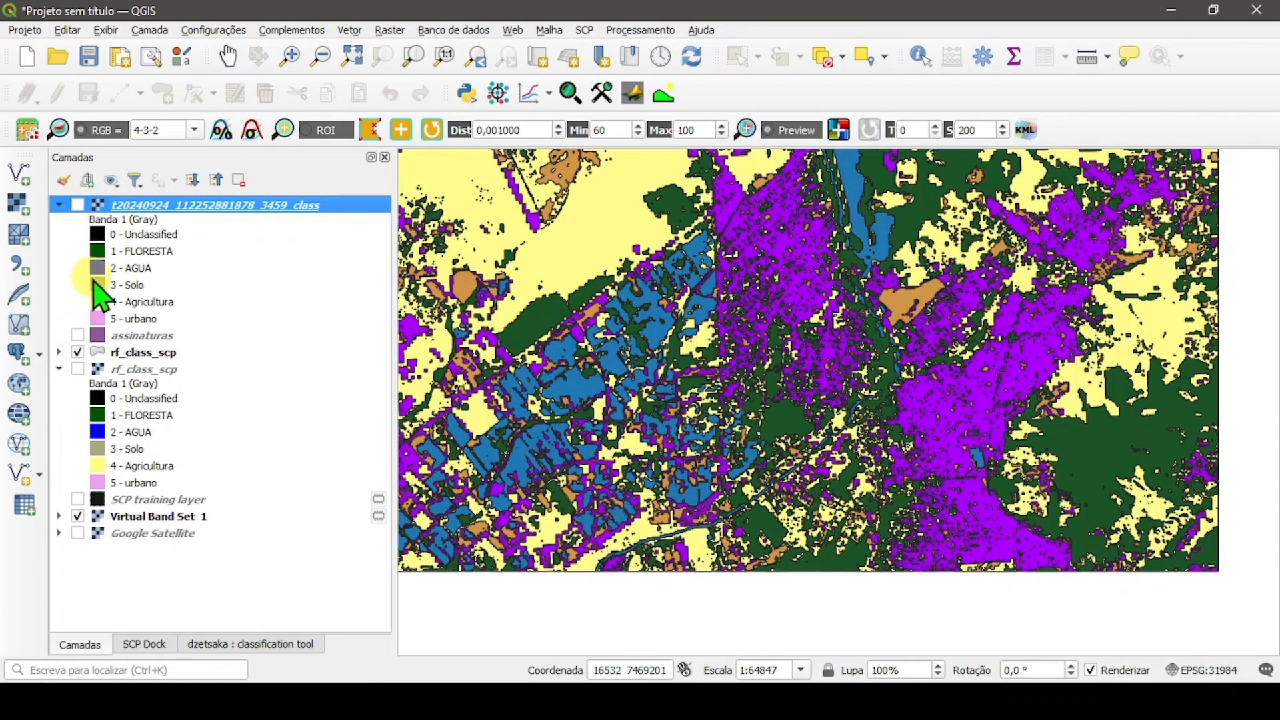
{"action": "left_click", "coordinate": [77, 352]}
{"action": "left_click", "coordinate": [77, 369]}
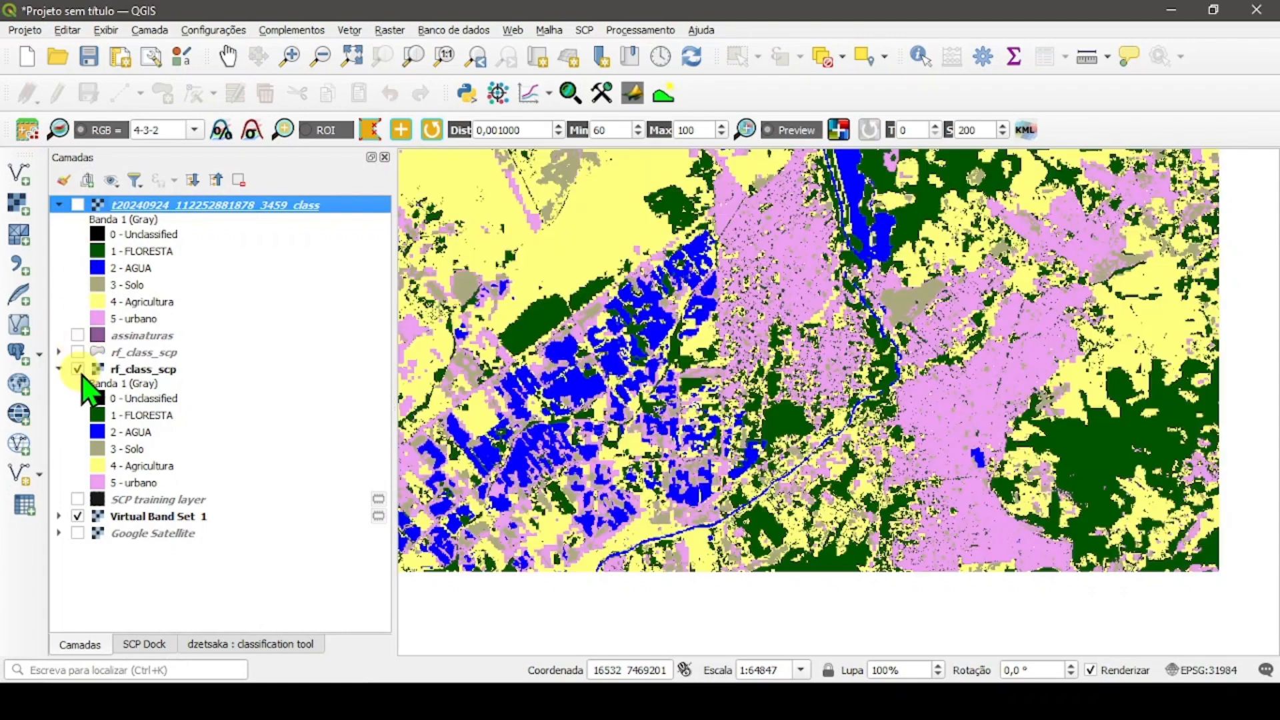
- Compare the dzetsaka classification with the rf_class_scp raster by toggling the dzetsaka layer's visibility, leaving it shown
{"action": "left_click", "coordinate": [77, 205]}
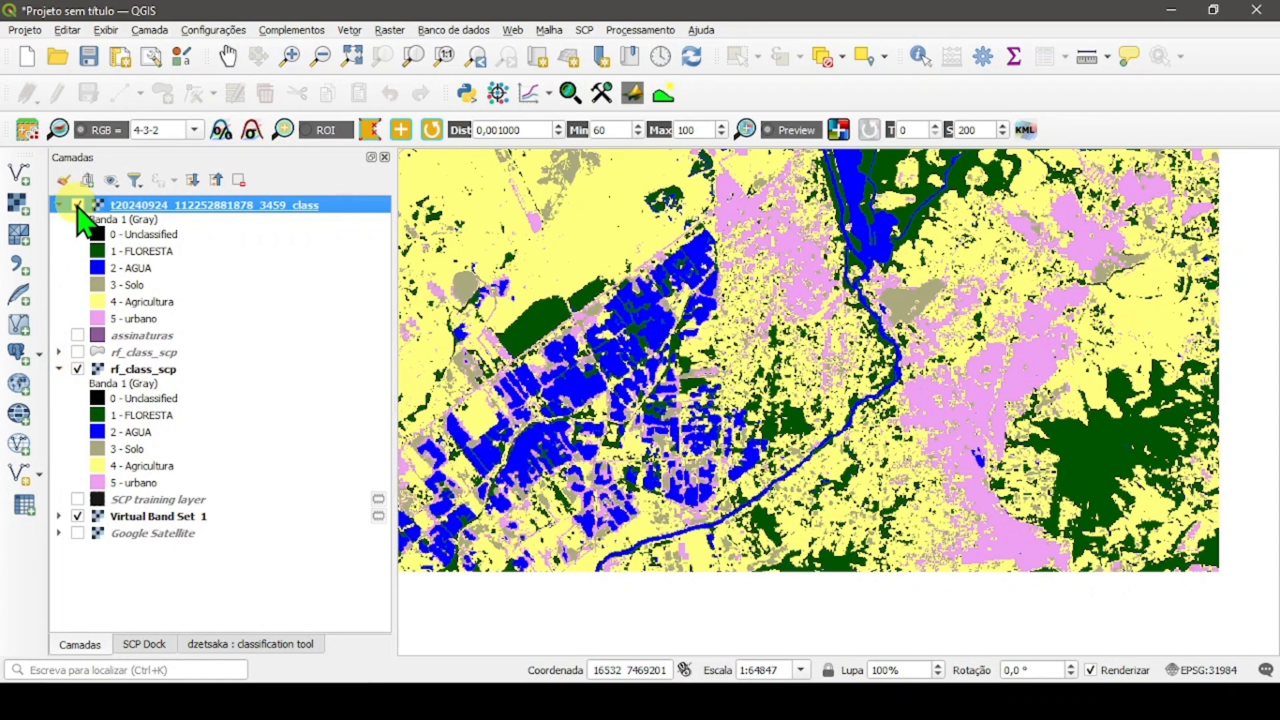
{"action": "left_click", "coordinate": [77, 205]}
{"action": "left_click", "coordinate": [78, 205]}
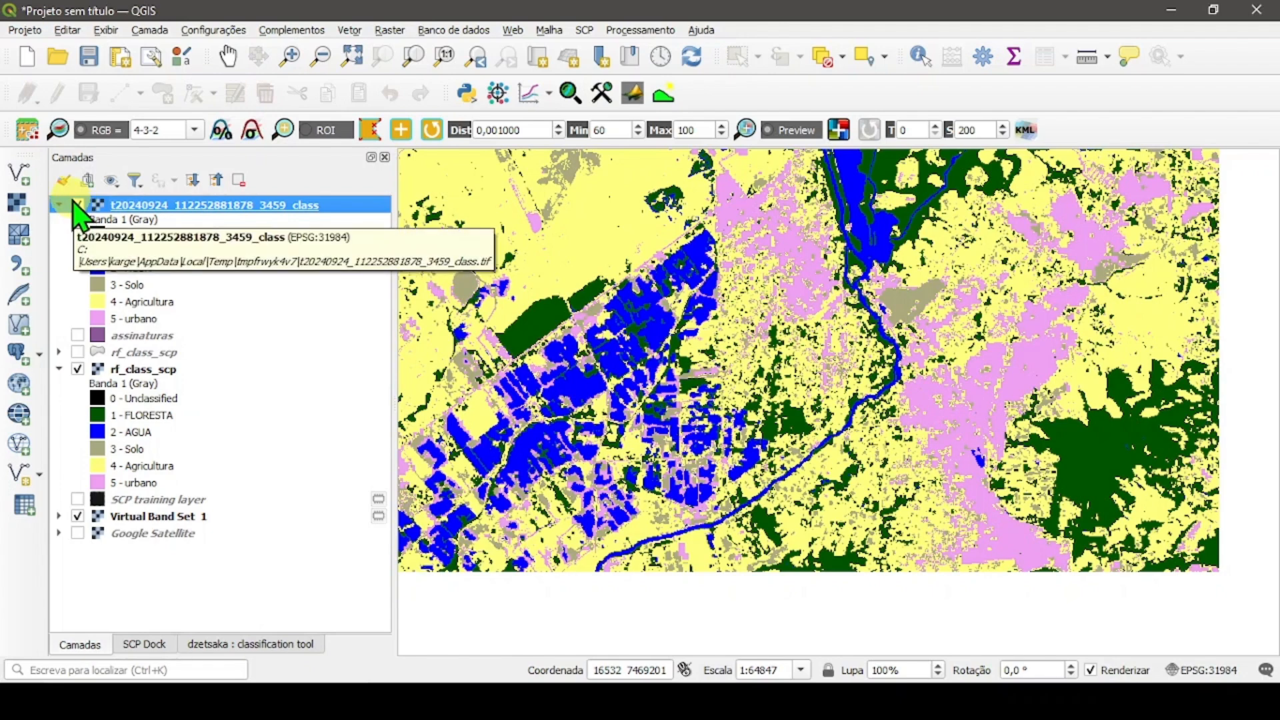
{"action": "left_click", "coordinate": [72, 199]}
{"action": "left_click", "coordinate": [77, 204]}
{"action": "left_click", "coordinate": [78, 205]}
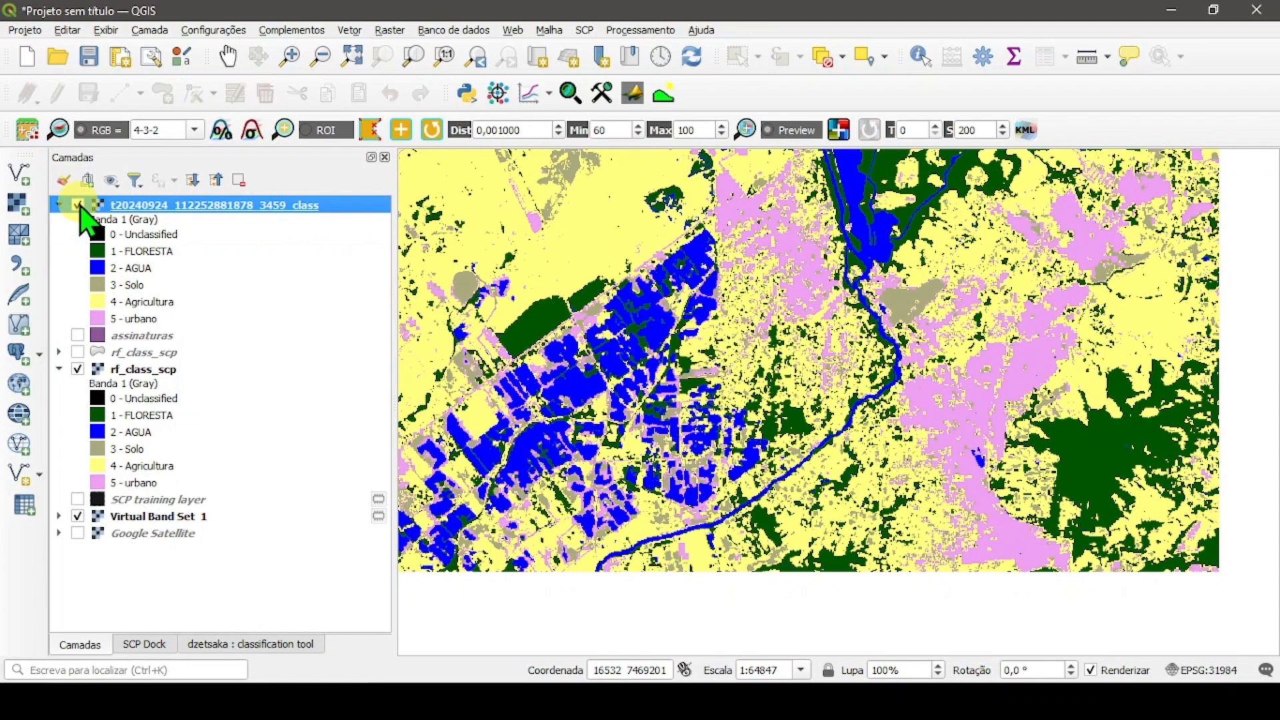